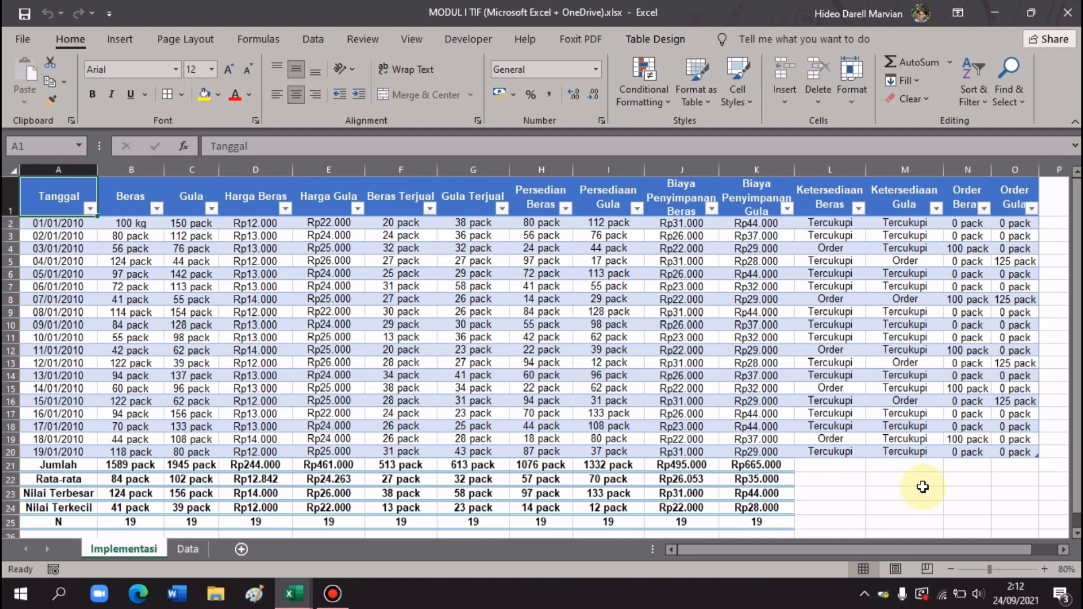
- Bring Book1 to the front and rename Sheet1 to 'Implementasi'
click(292, 592)
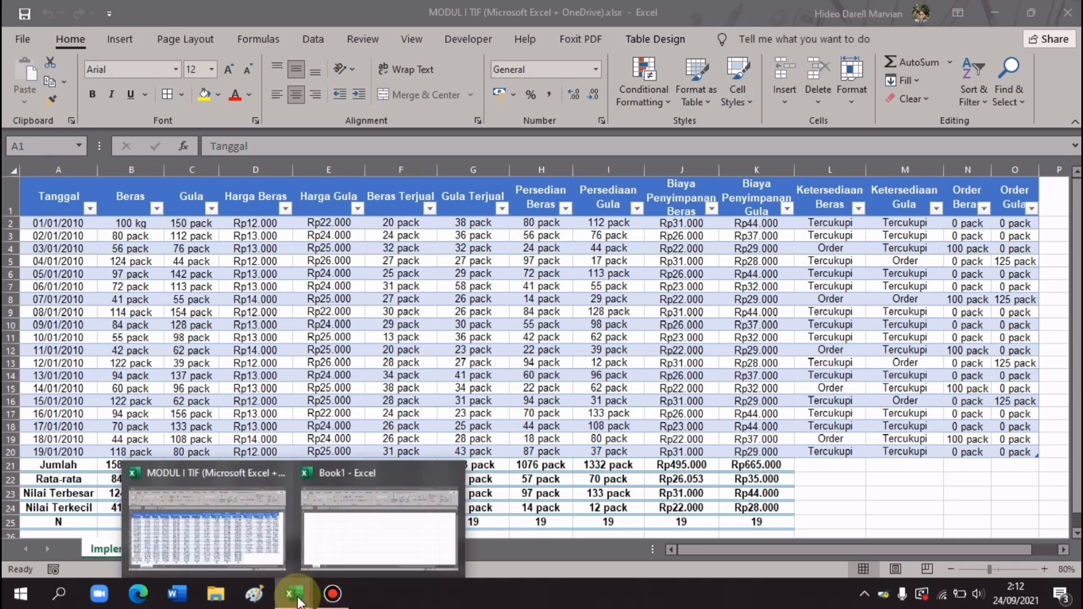
click(355, 561)
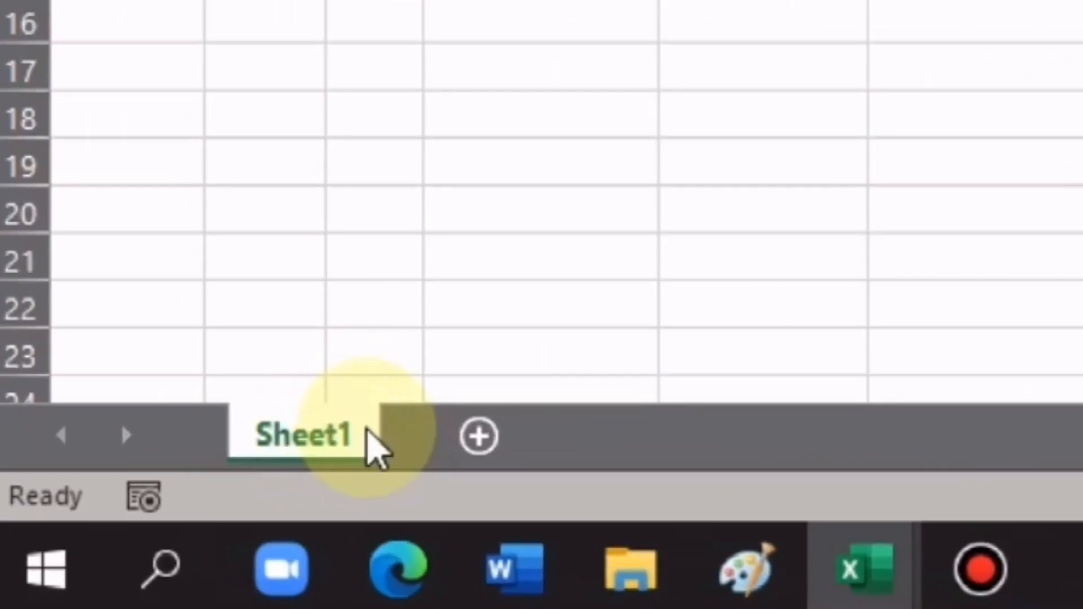
double_click(330, 440)
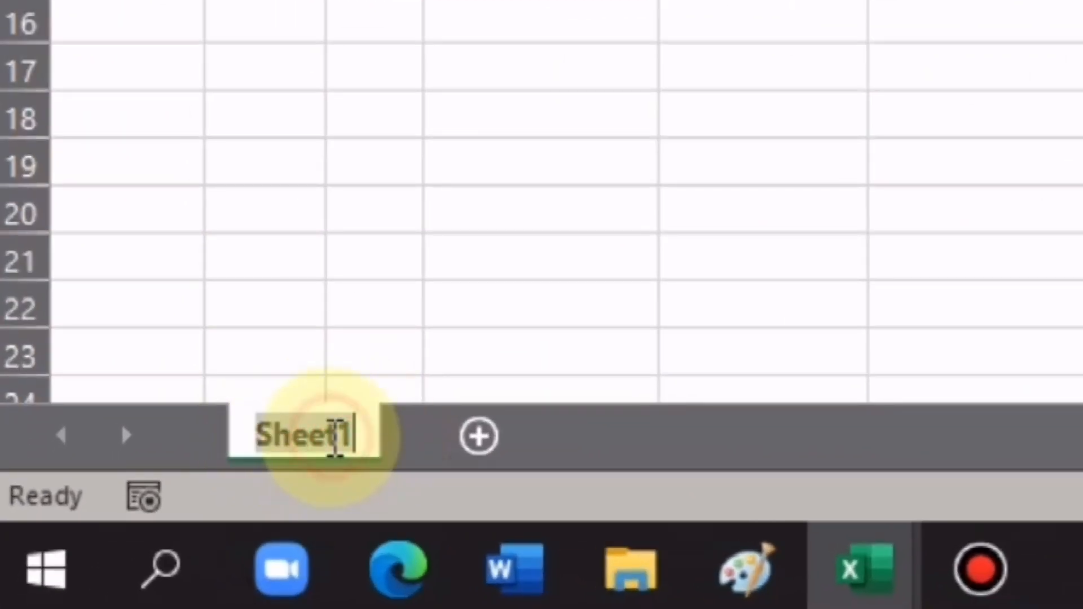
text(Imple)
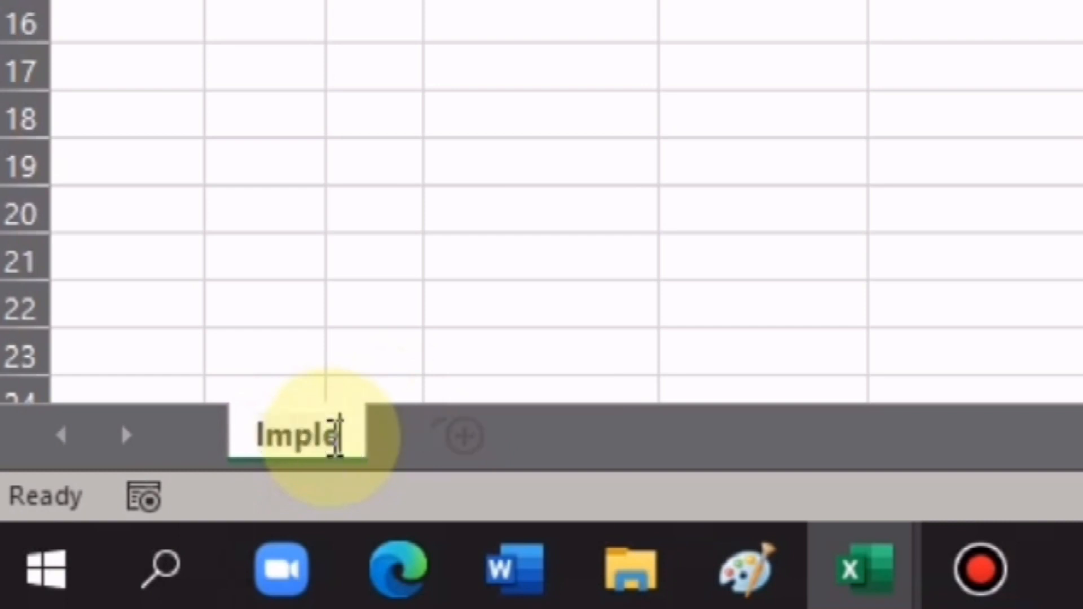
text(mentasi)
key(Return)
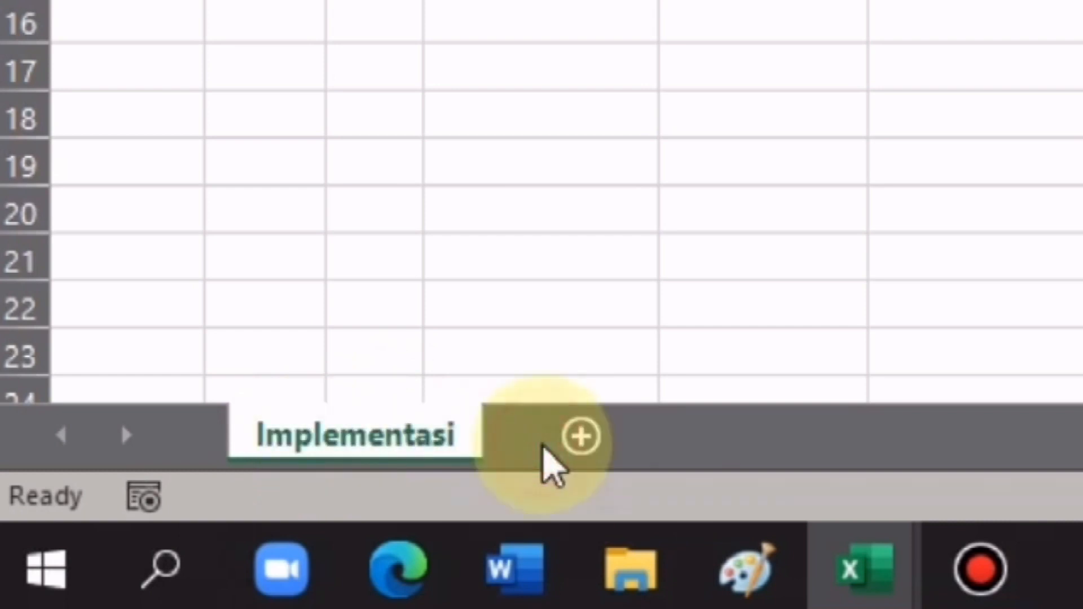
double_click(401, 436)
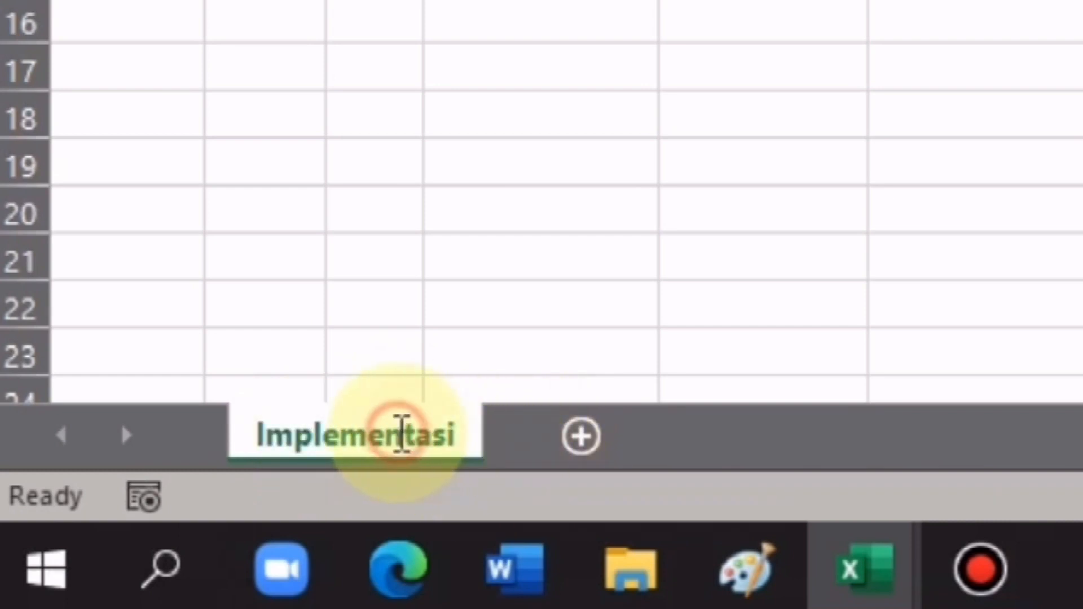
click(664, 439)
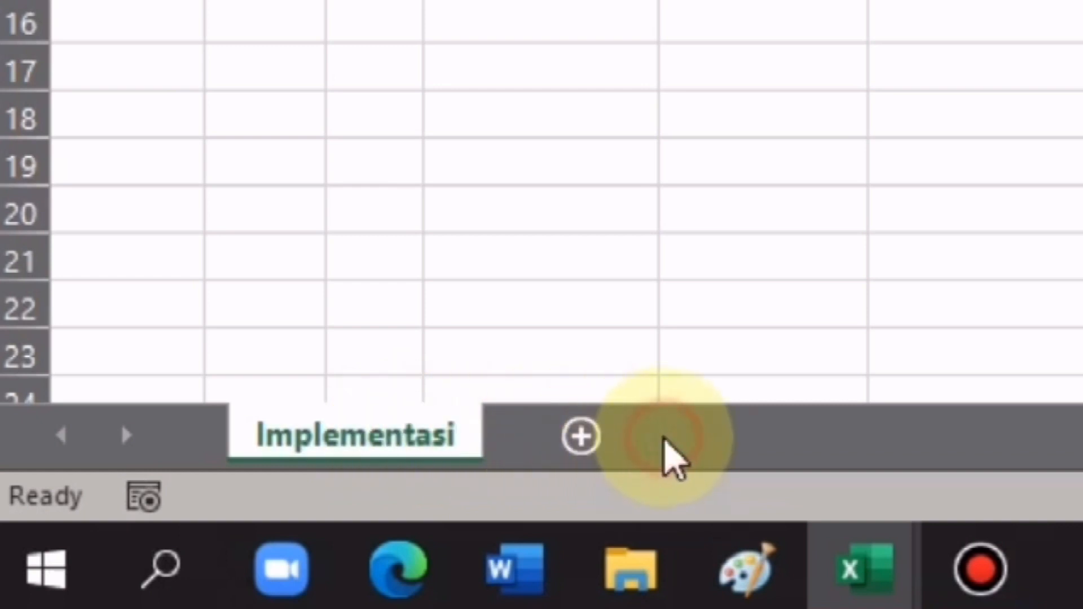
- Add a new sheet after Implementasi and name it 'Data'
click(579, 436)
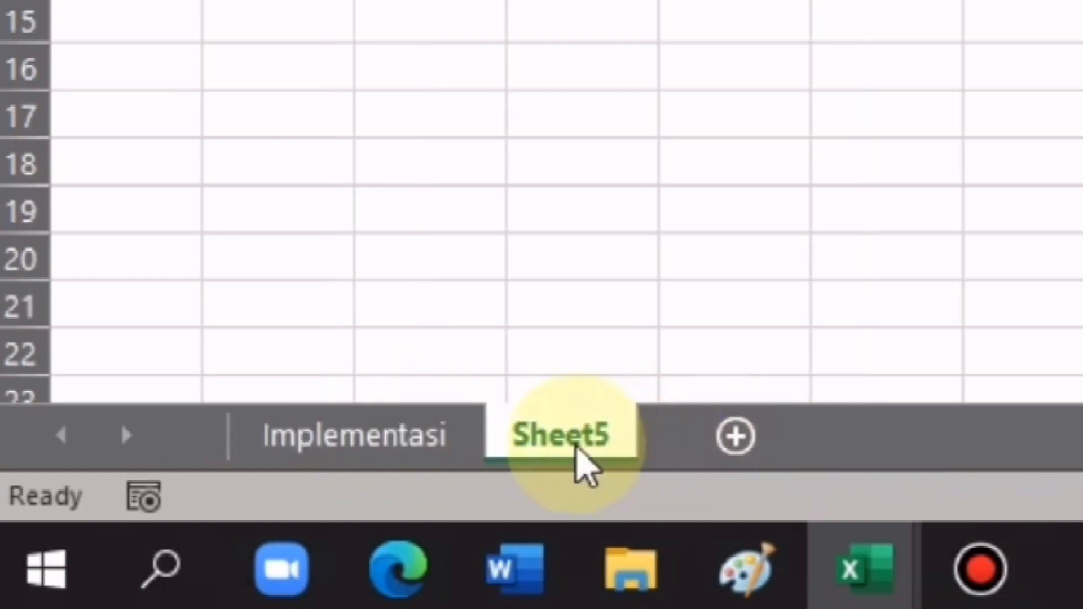
double_click(591, 439)
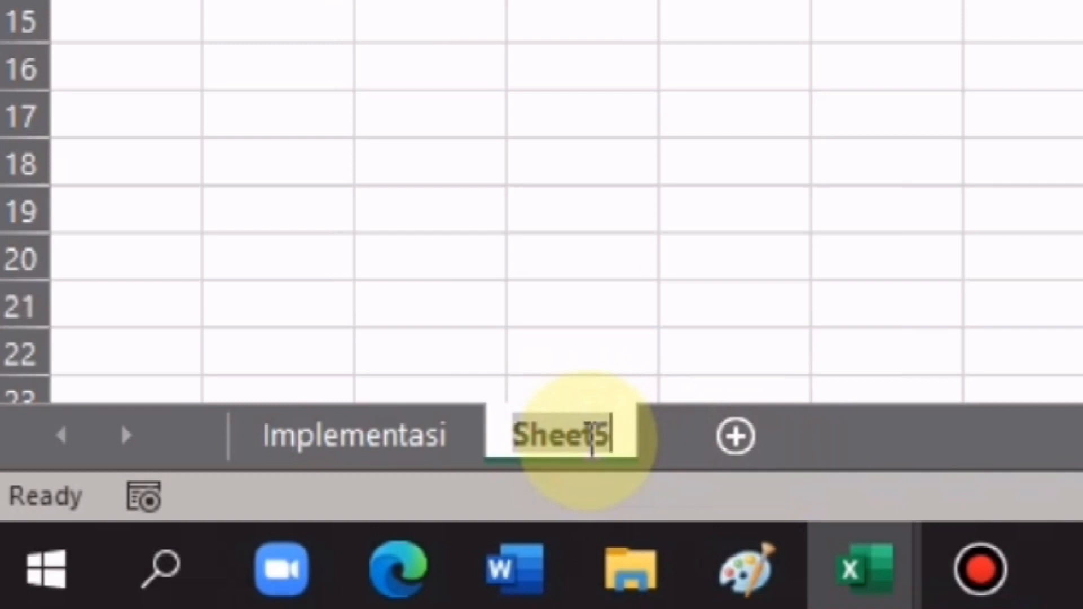
text(Data)
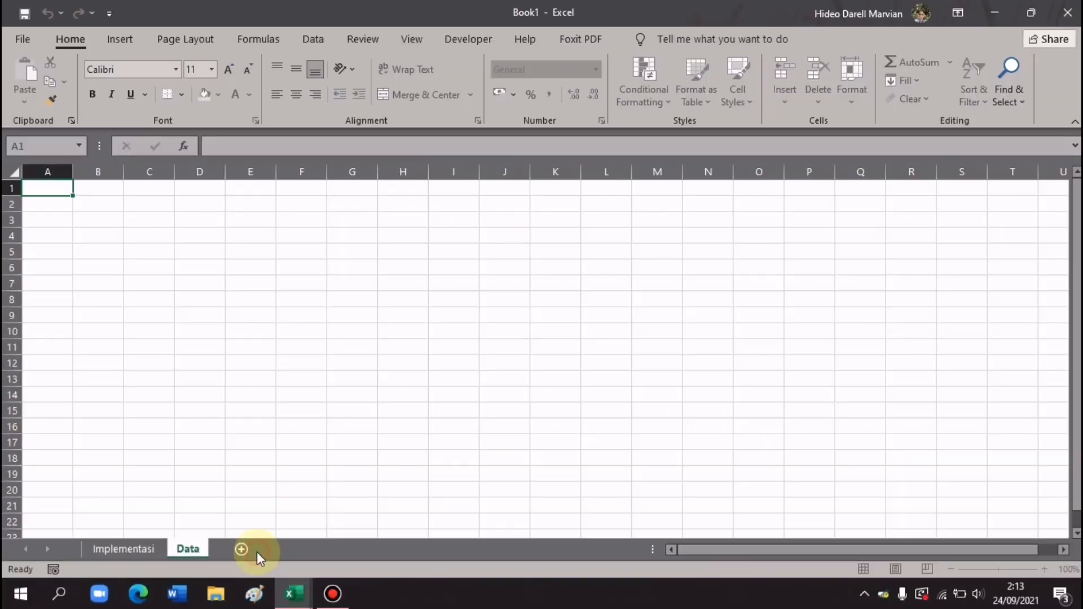
key(Return)
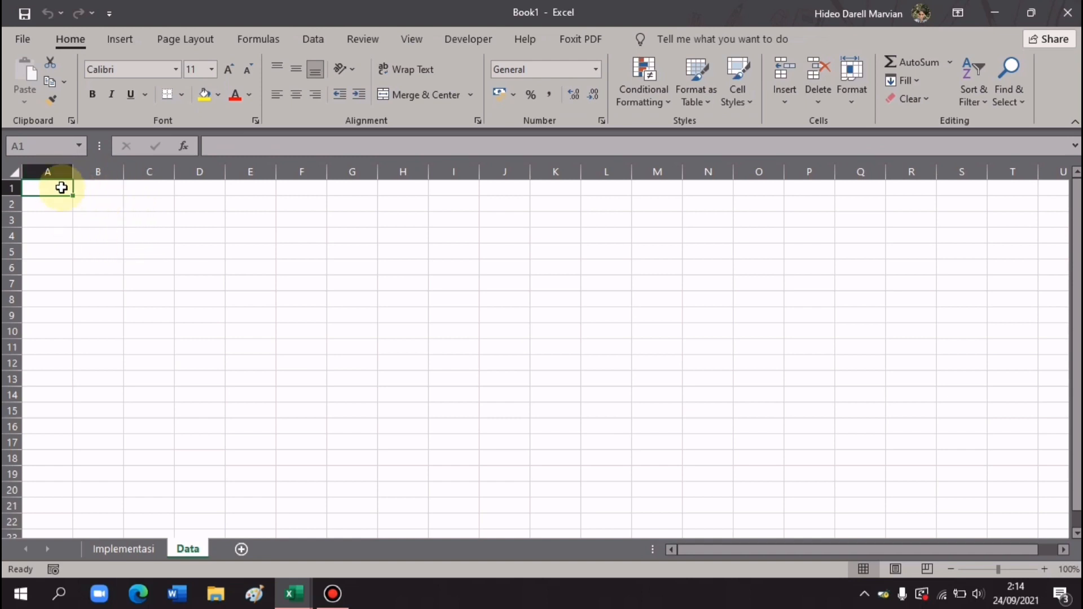
- Paste the storage-cost, order-price and availability reference tables into the Data sheet at A1
key(ctrl+c)
click(11, 172)
key(ctrl+v)
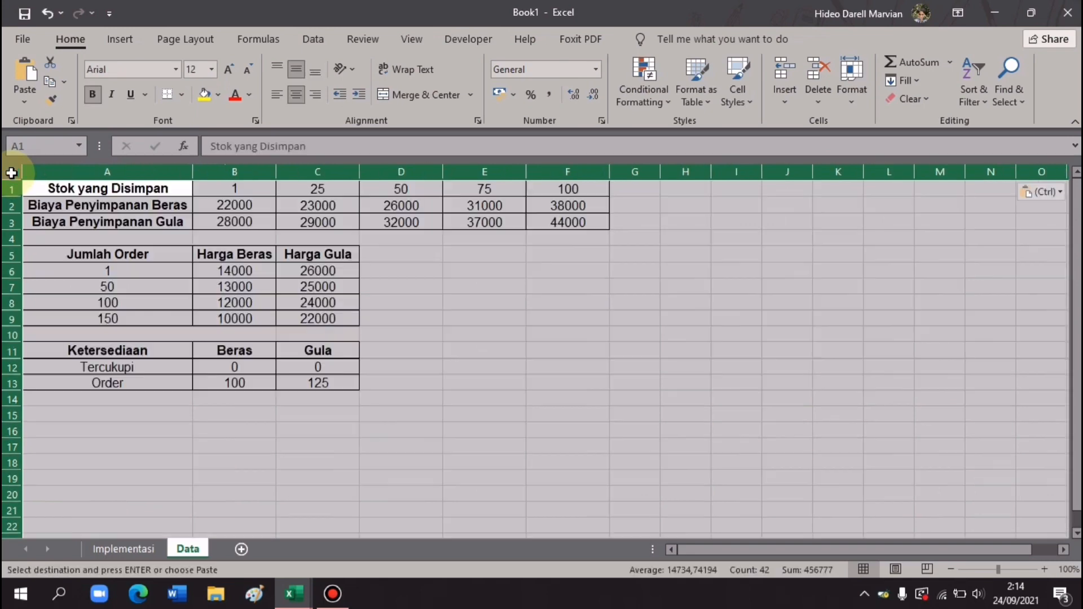
click(49, 202)
click(46, 193)
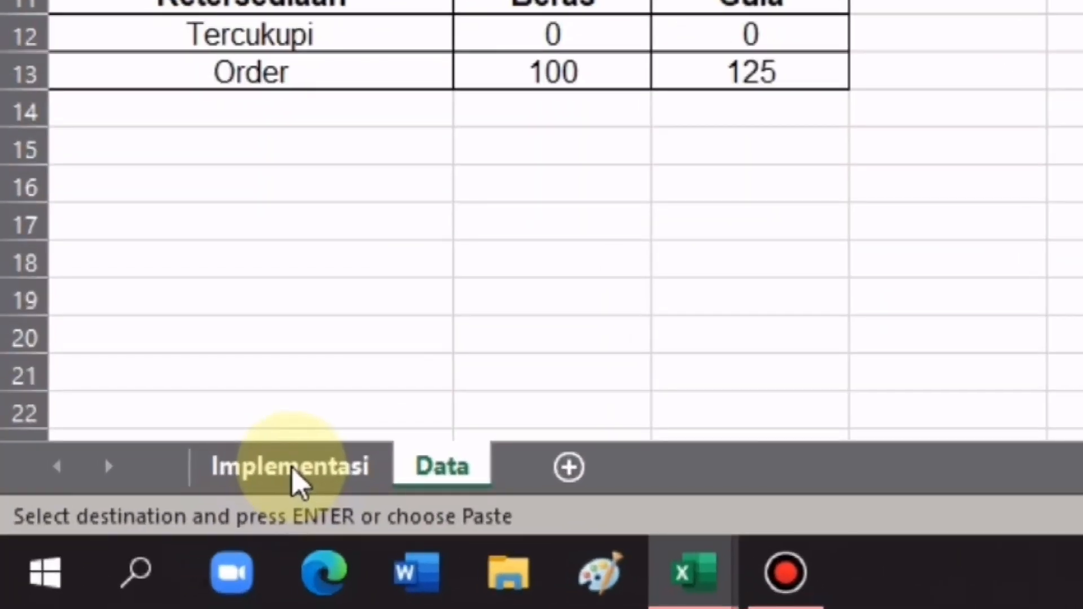
- Wrap the text of the Implementasi header row A1:O1, from Tanggal to Order Gula
click(292, 472)
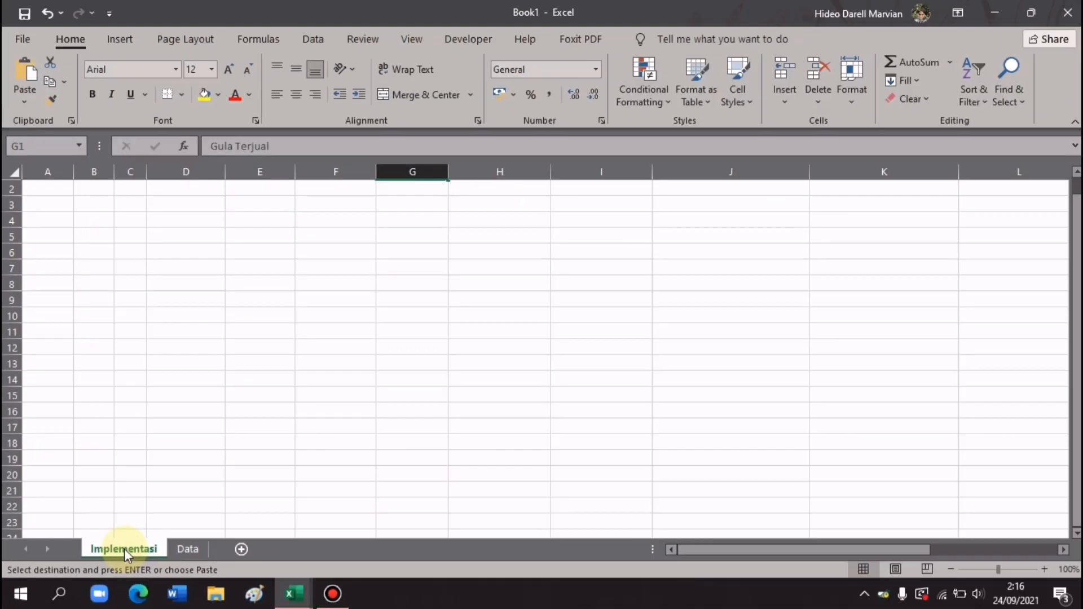
scroll(1068, 251, up, 1)
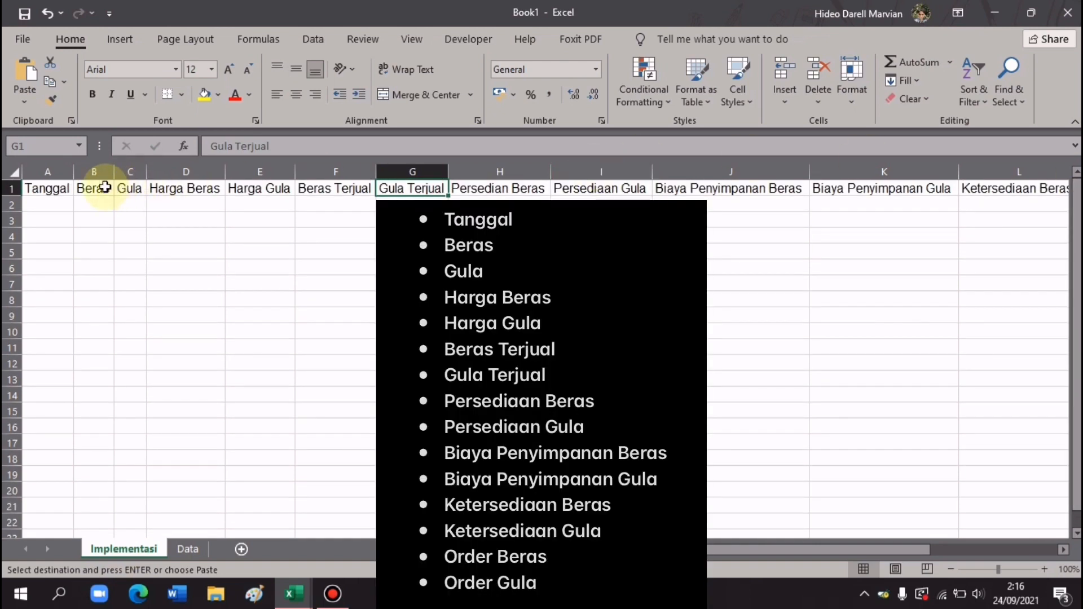
click(61, 188)
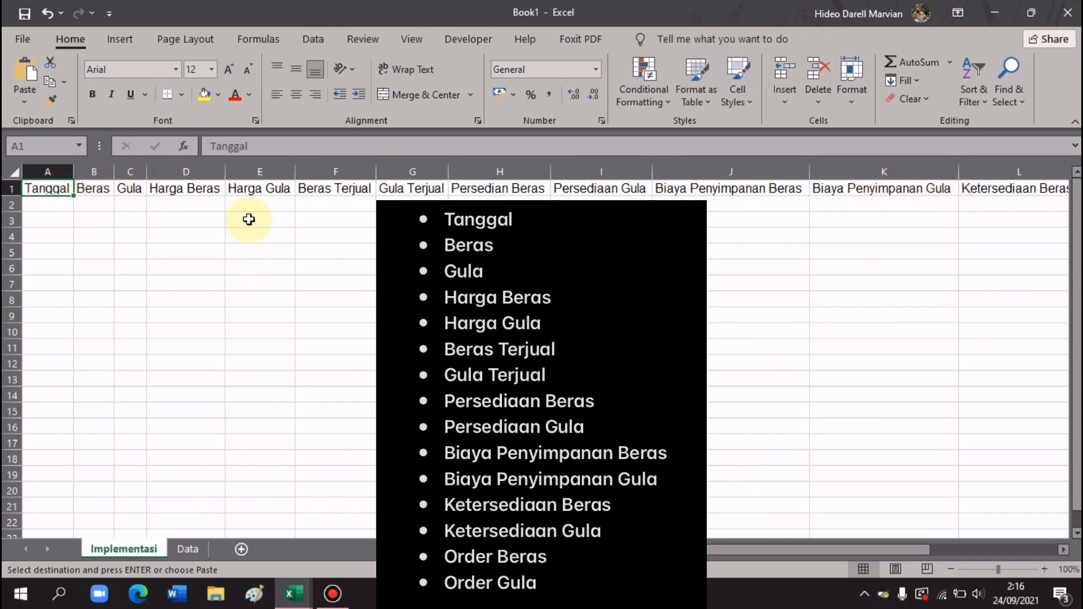
drag(823, 550, 972, 550)
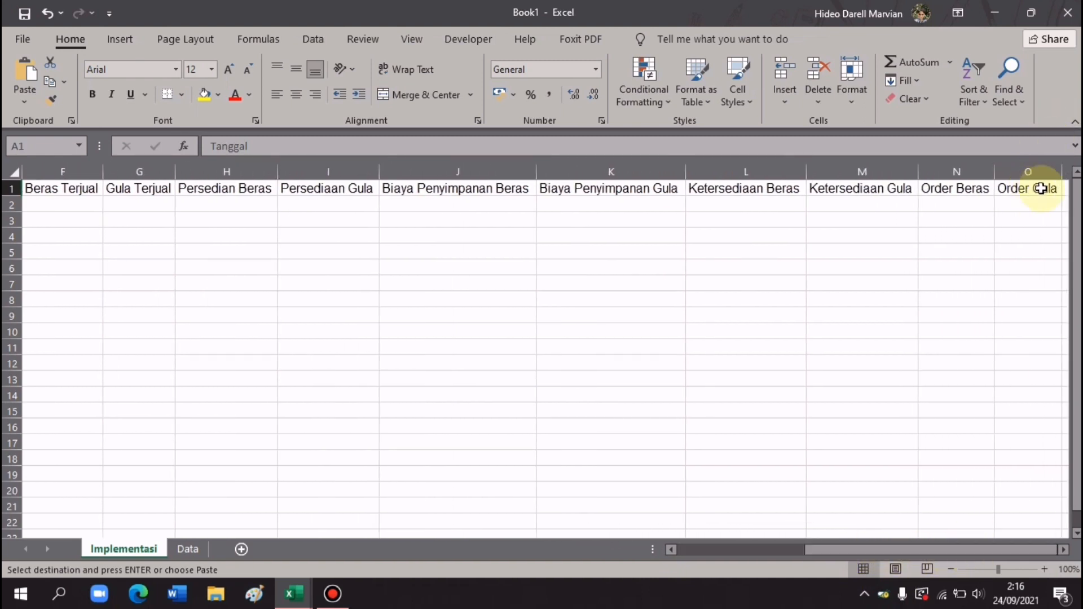
drag(1040, 187, 953, 188)
drag(794, 134, 3, 107)
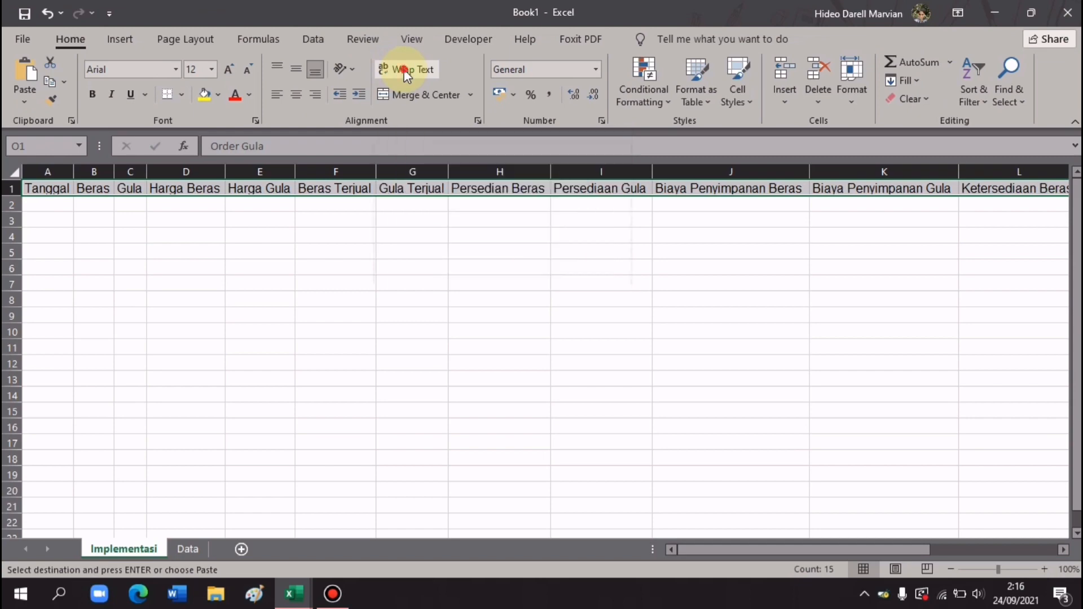
click(403, 69)
drag(789, 551, 672, 551)
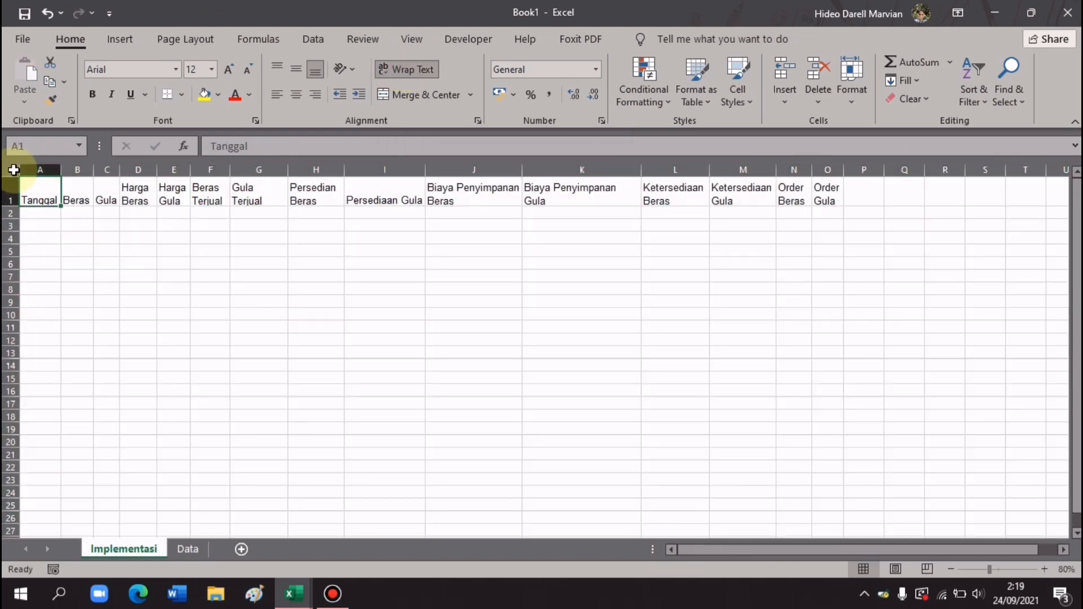
- Centre the headers, autofit column K, and enter 1/09/2021 in A2
click(295, 94)
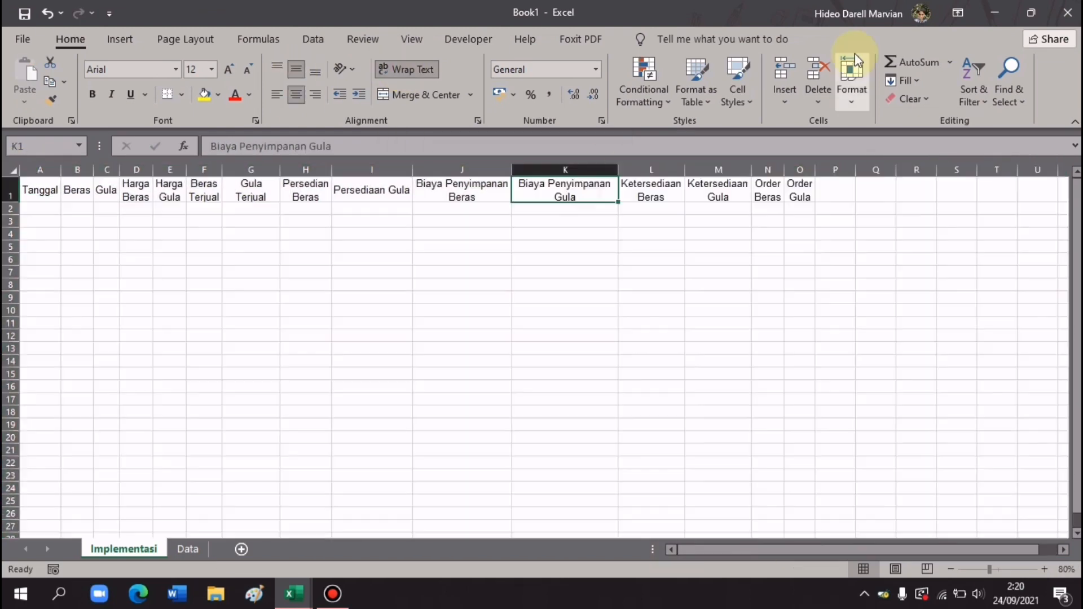
click(164, 222)
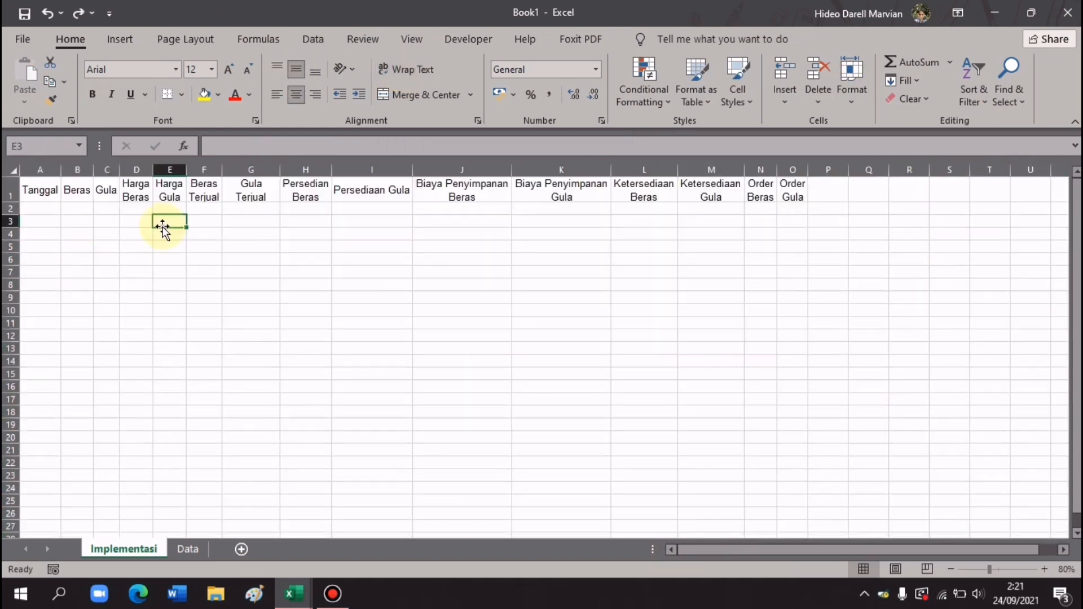
click(37, 209)
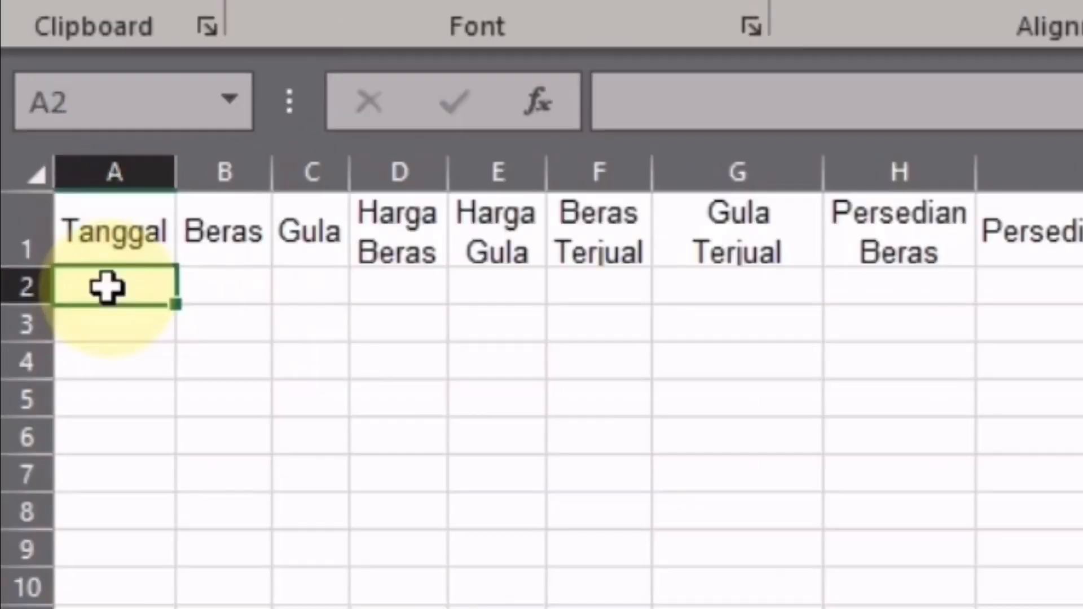
text(1/)
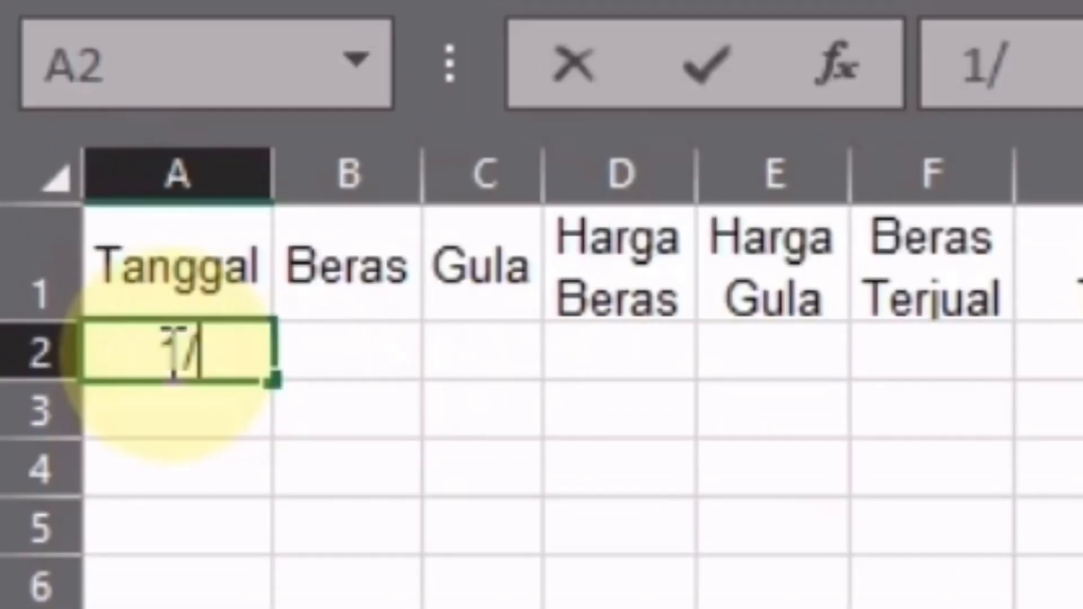
text(09)
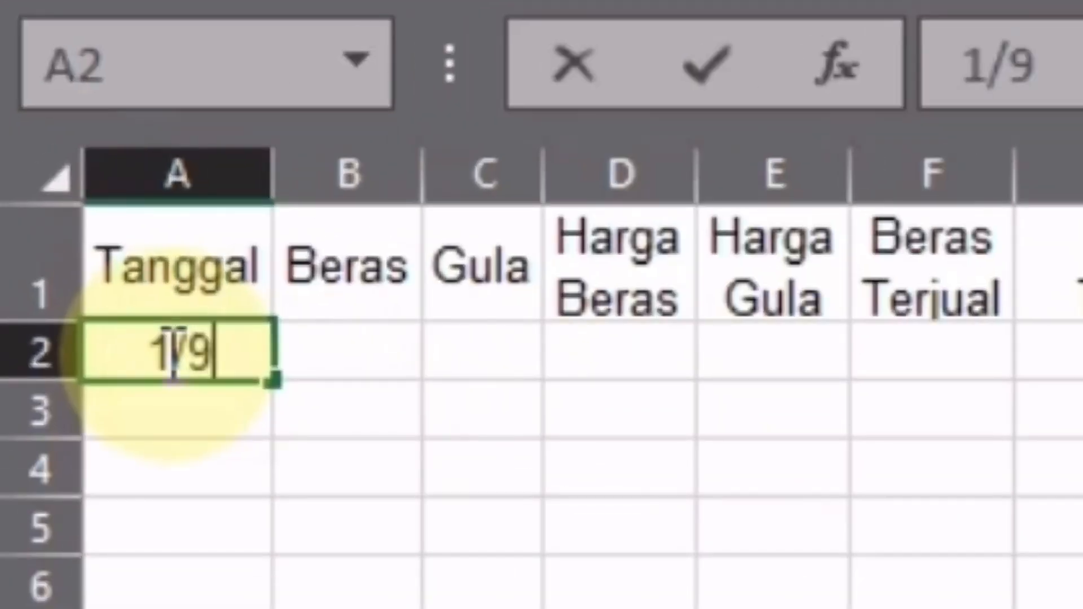
text(/2021)
key(Return)
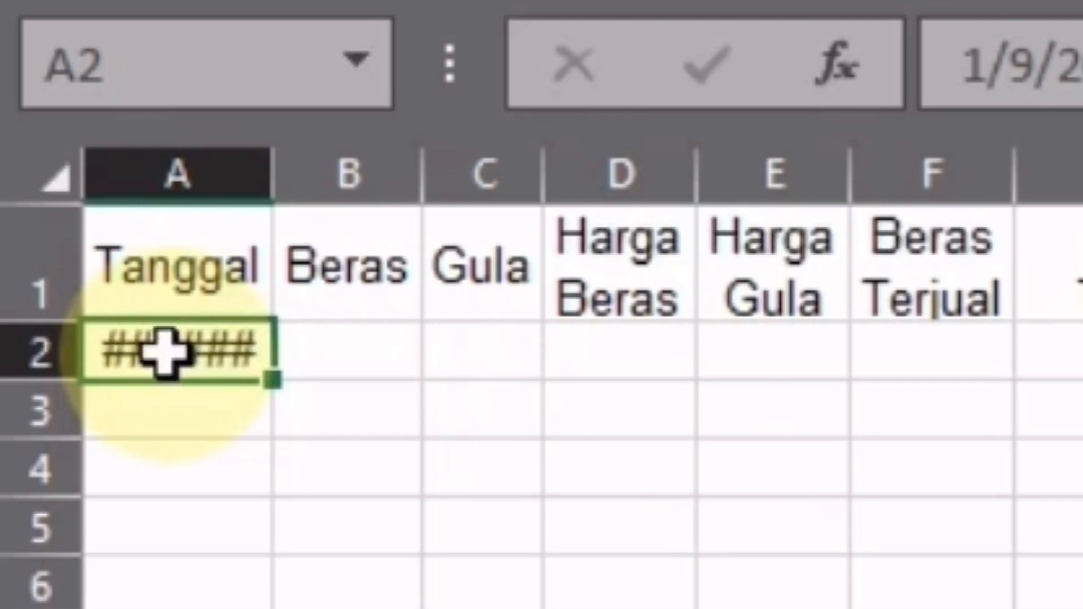
- Fill the dates down column A through 19/09/2021 in row 20
click(240, 363)
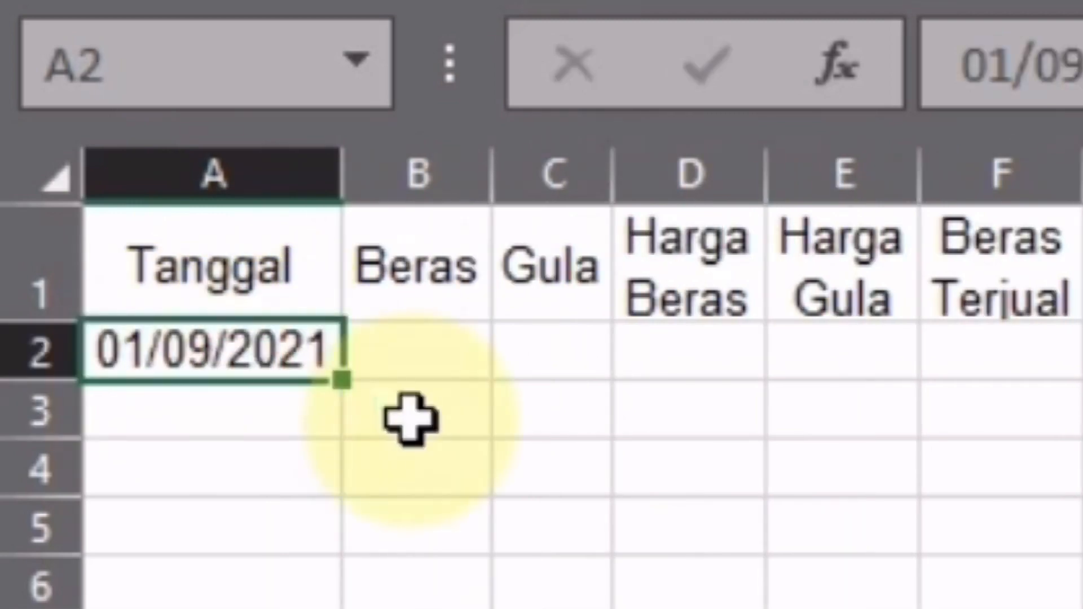
drag(351, 381, 42, 446)
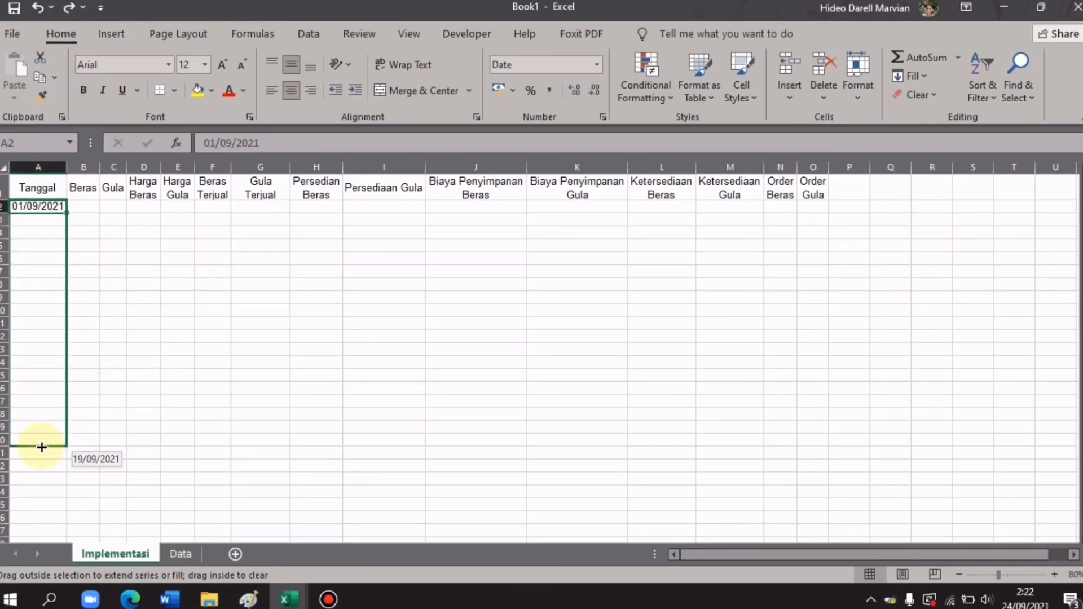
drag(42, 447, 41, 447)
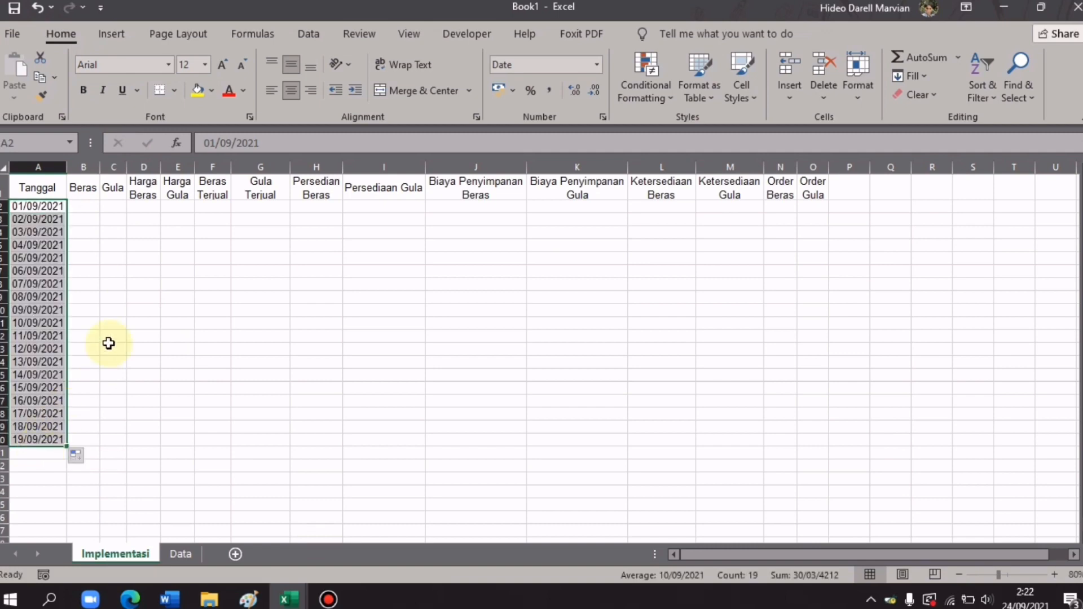
click(158, 289)
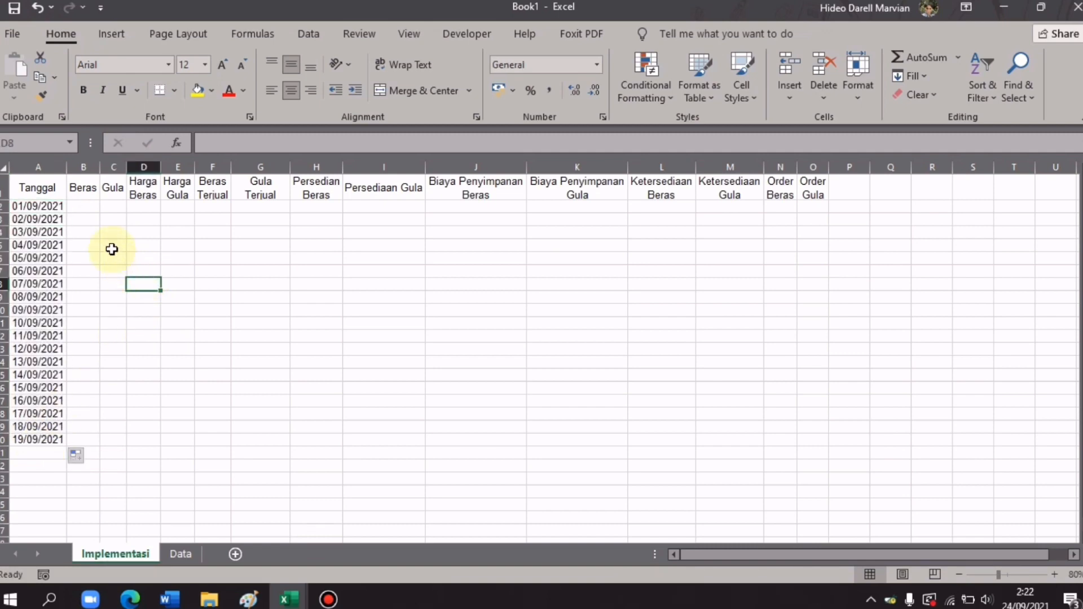
- Enter 100 under Beras and 150 under Gula in row 2 and fill both down to row 20
click(83, 204)
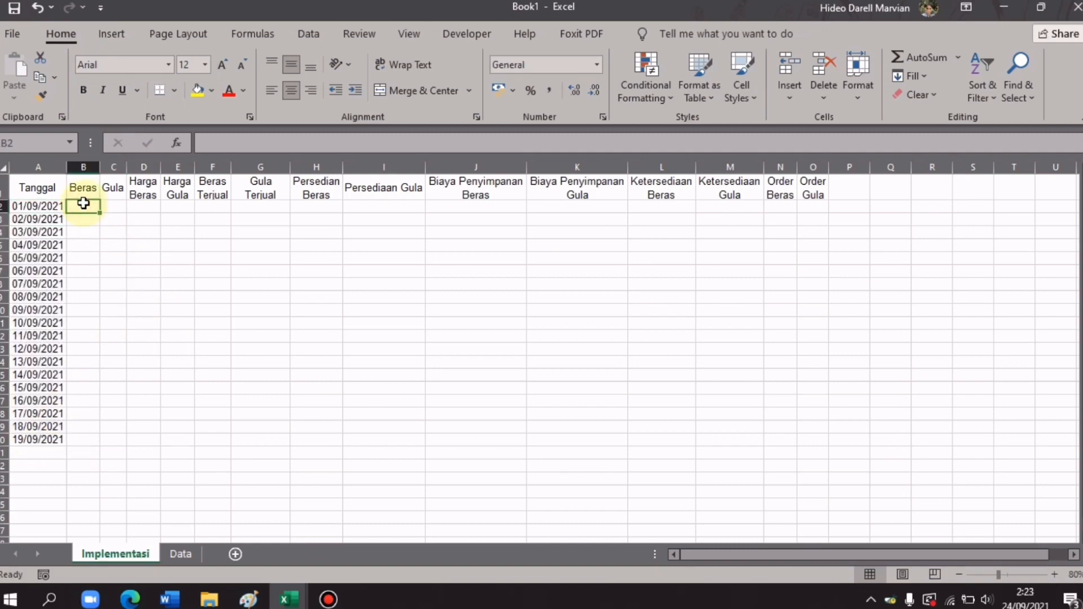
text(100)
key(Tab)
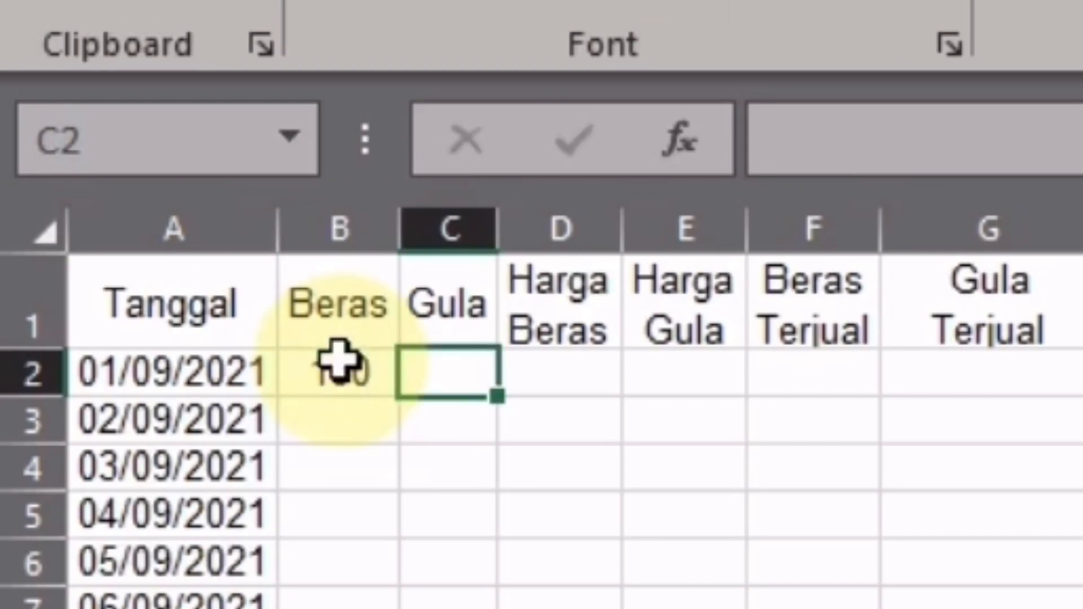
text(150)
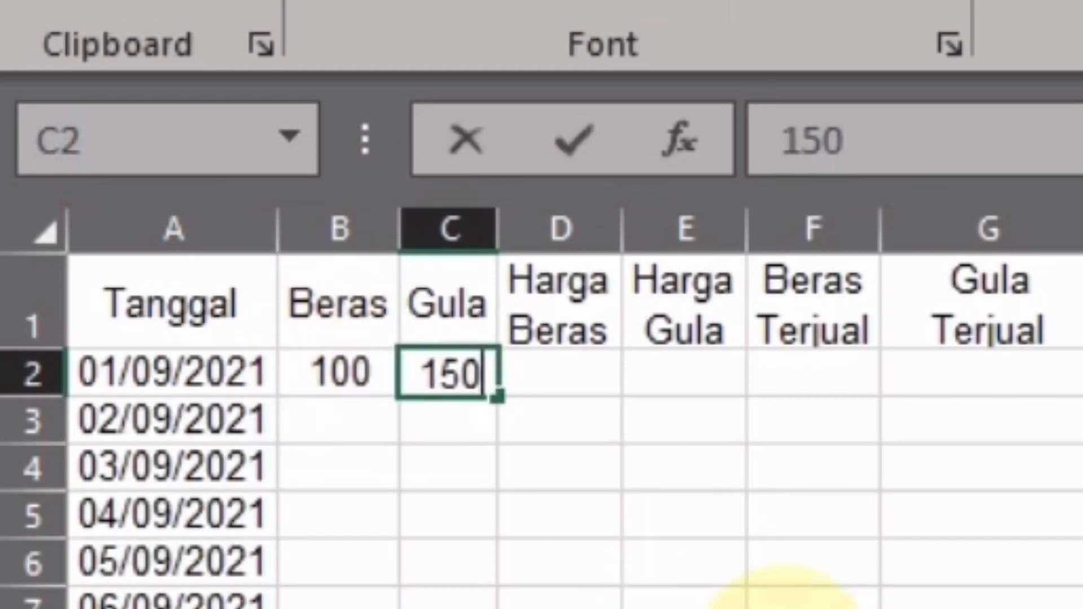
click(217, 297)
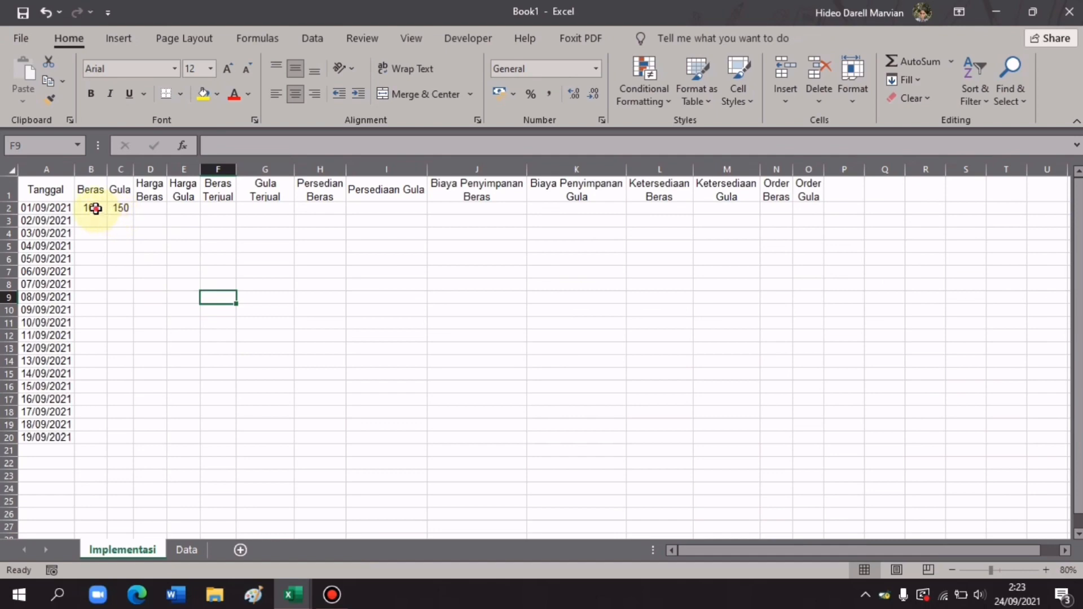
drag(95, 209, 130, 440)
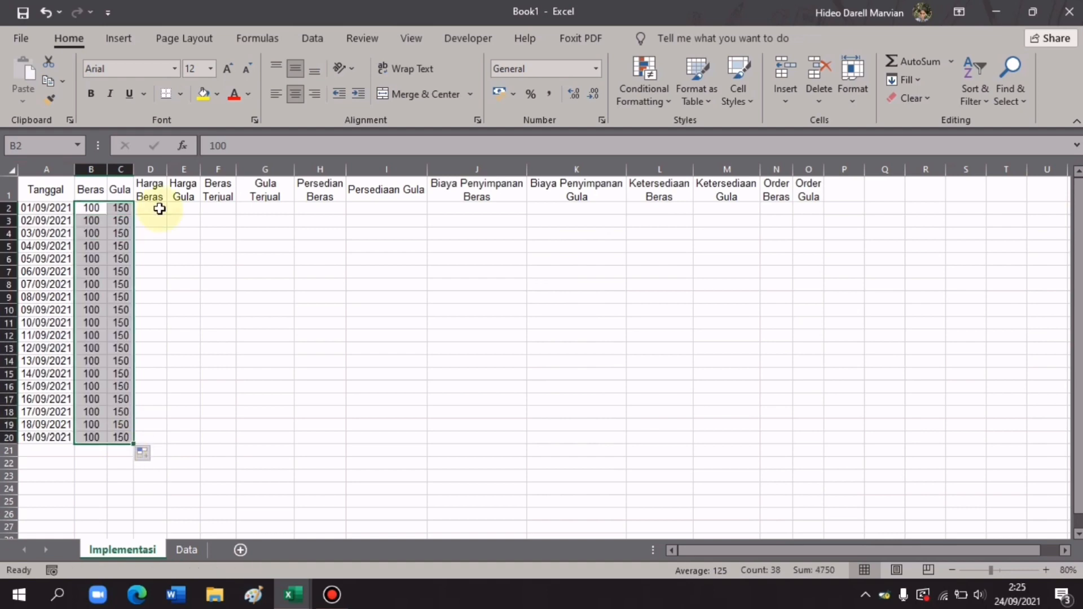
click(159, 208)
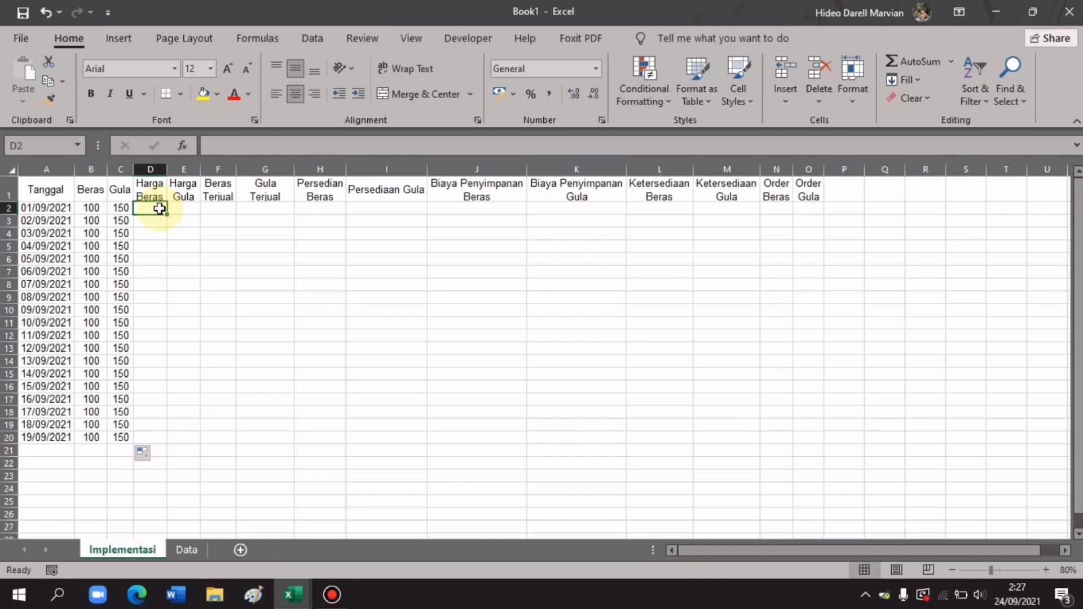
- Enter =VLOOKUP(B2;Data!$A$5:$C$9;2;TRUE) in D2 so Harga Beras shows 12000
text(=VLOO)
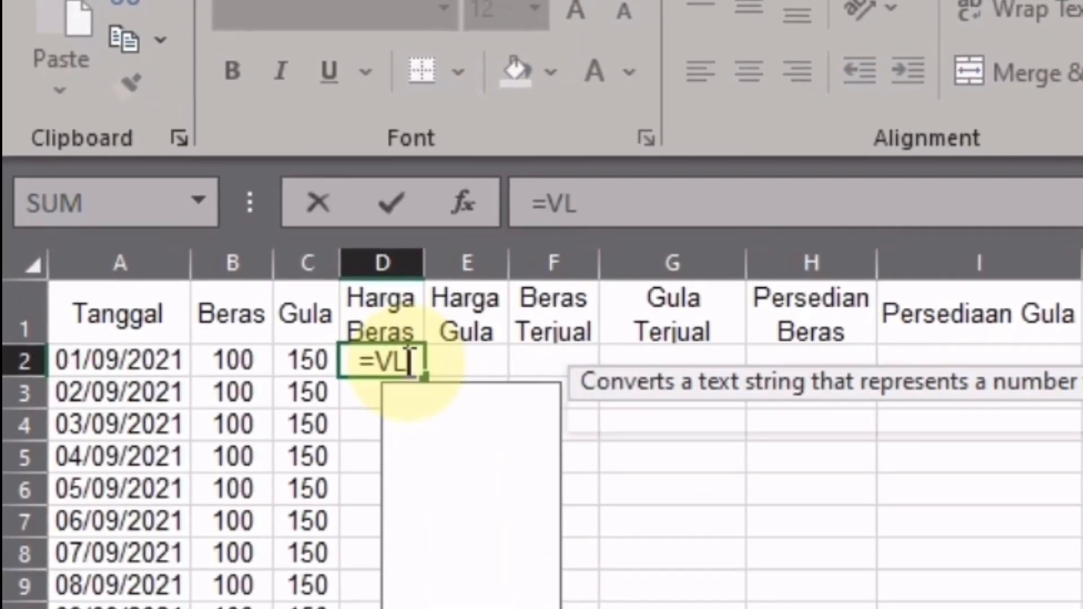
key(Tab)
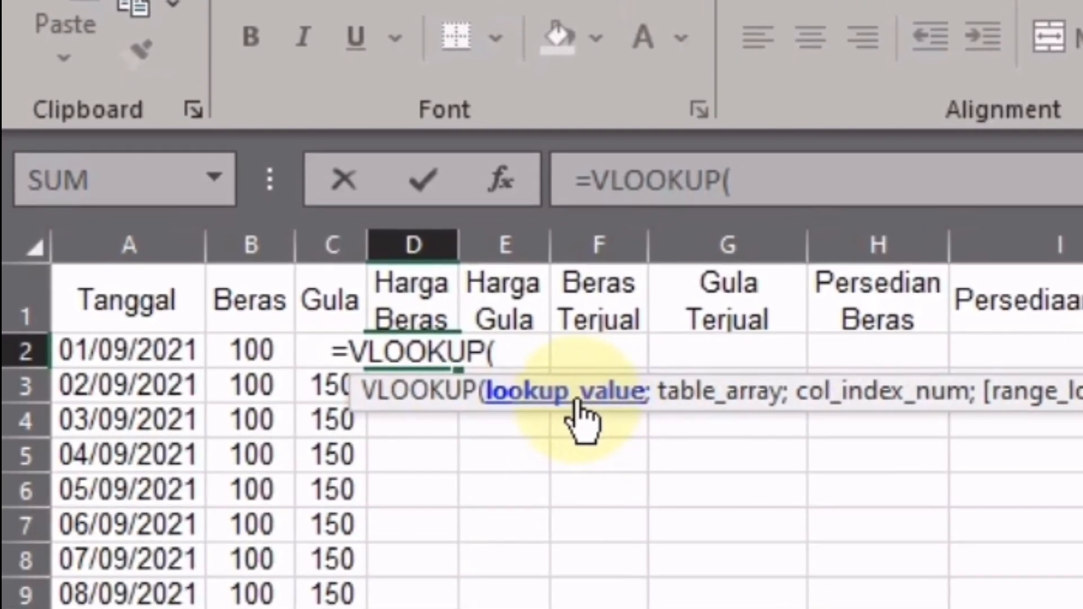
click(274, 345)
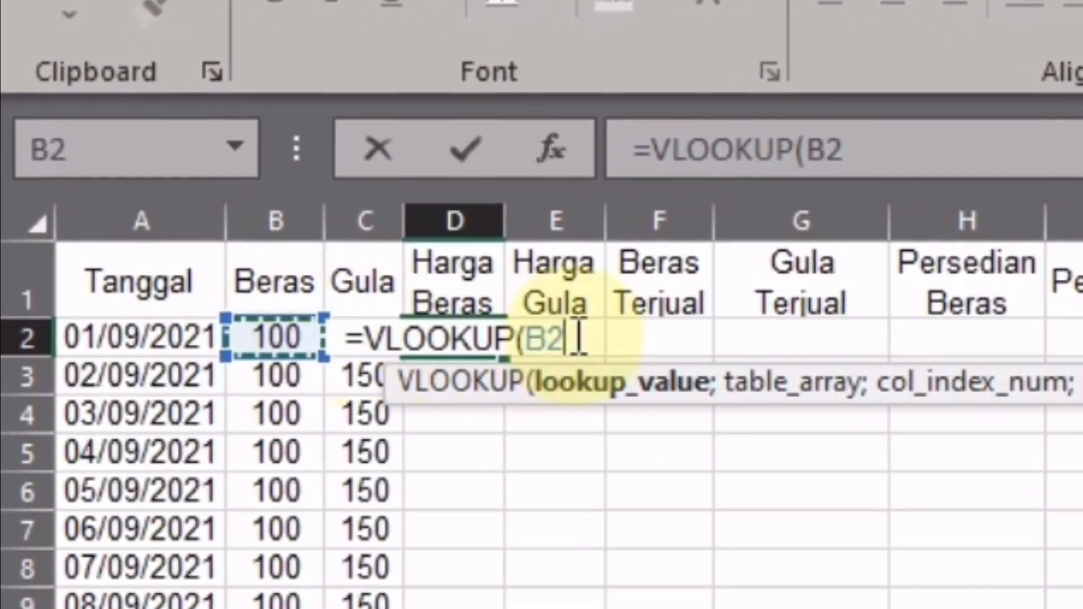
text(;)
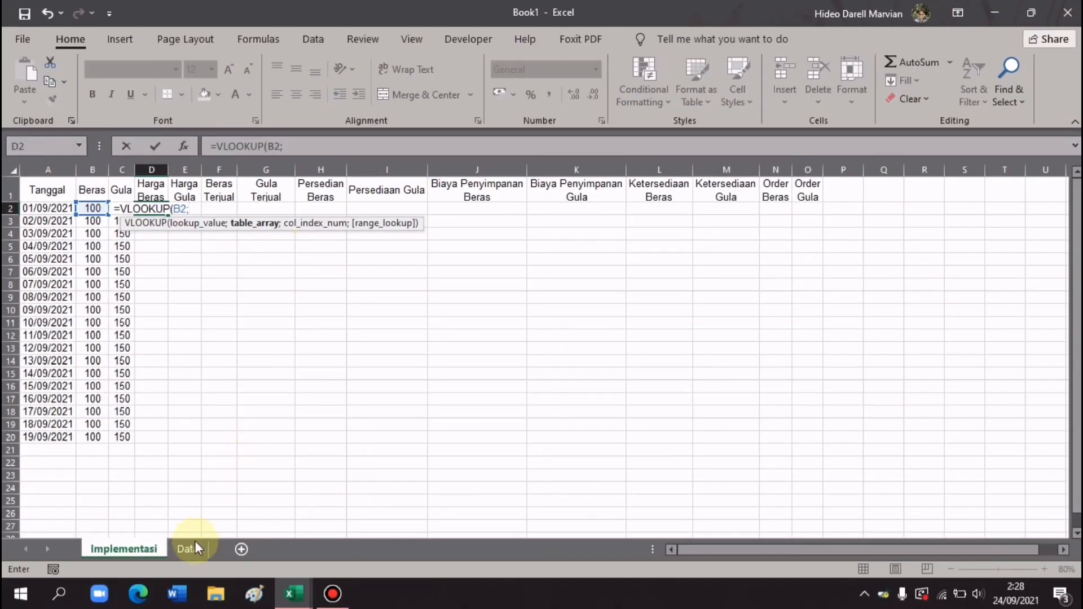
click(194, 548)
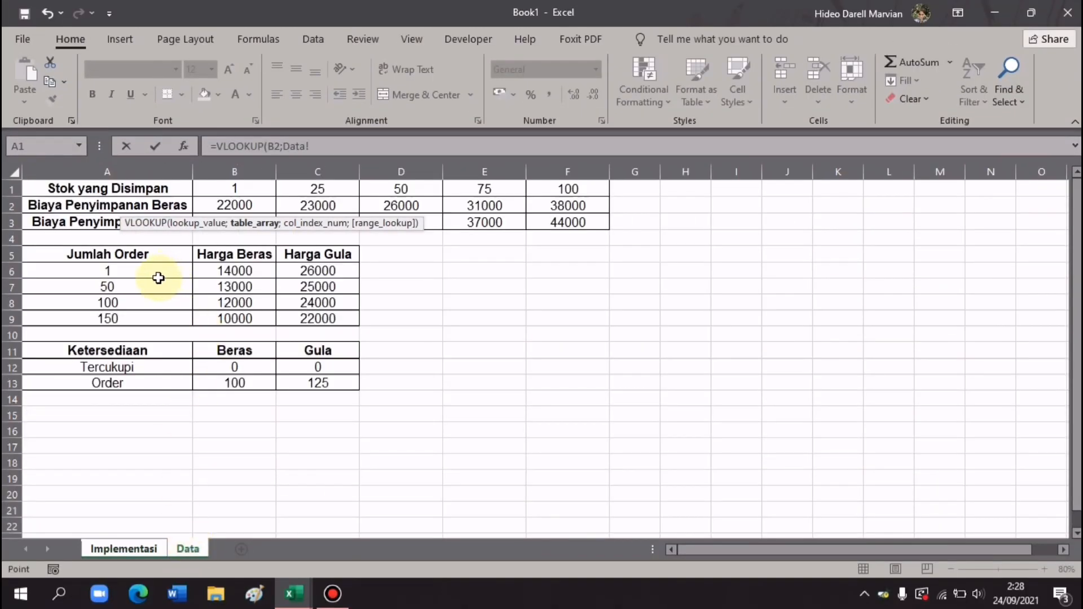
drag(104, 248, 329, 324)
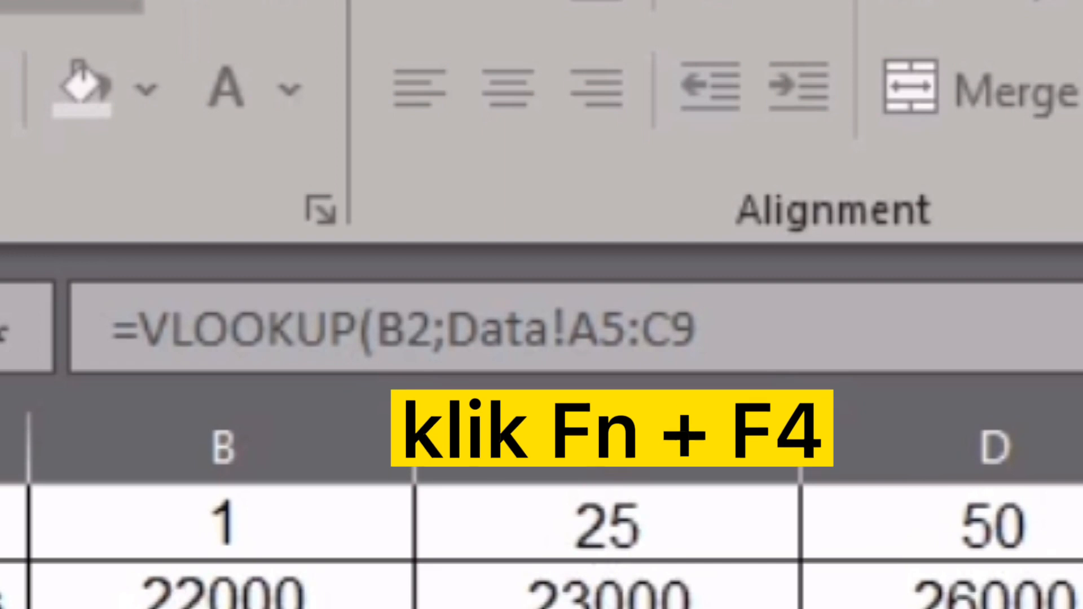
key(F4)
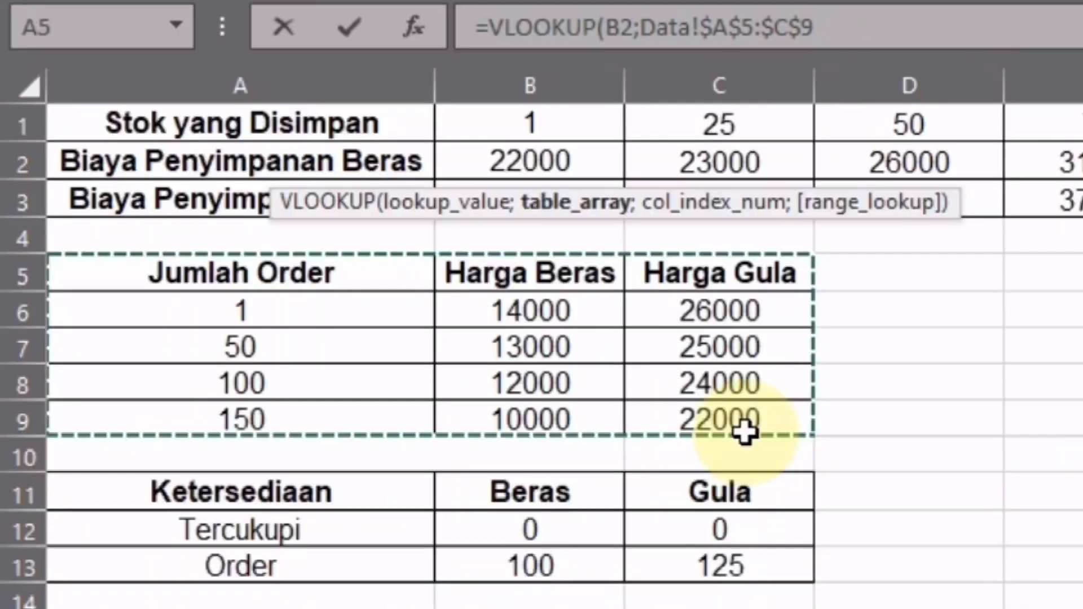
text(;)
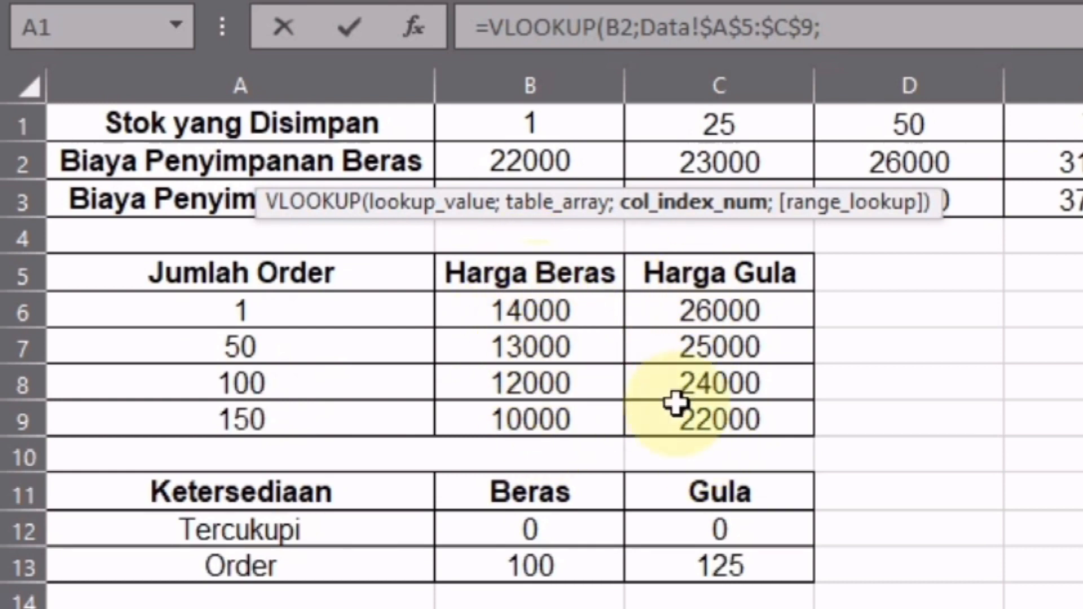
text(2;)
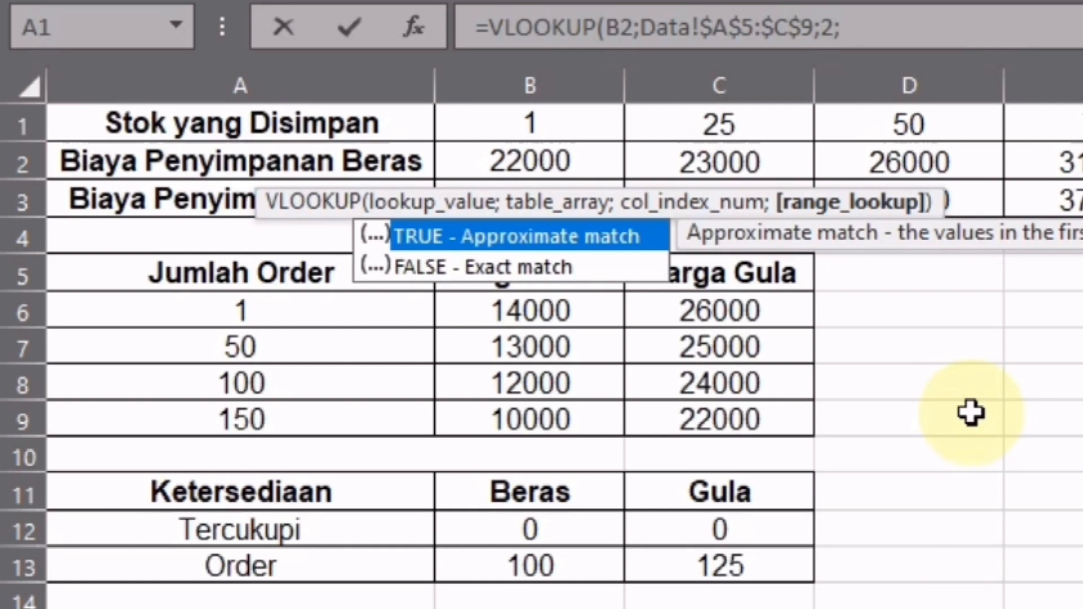
click(616, 233)
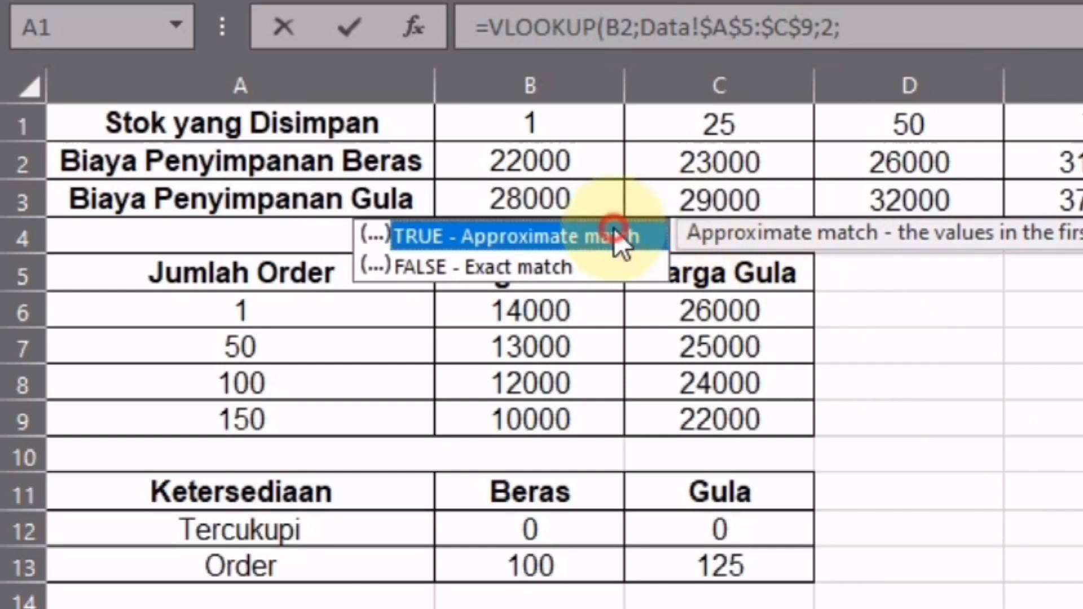
double_click(614, 233)
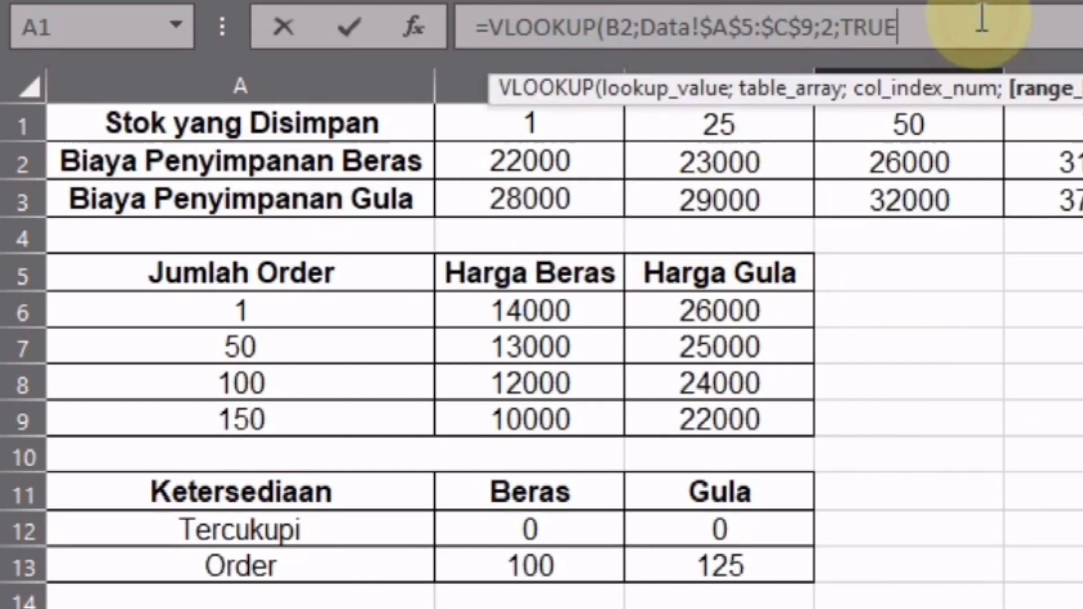
key(Return)
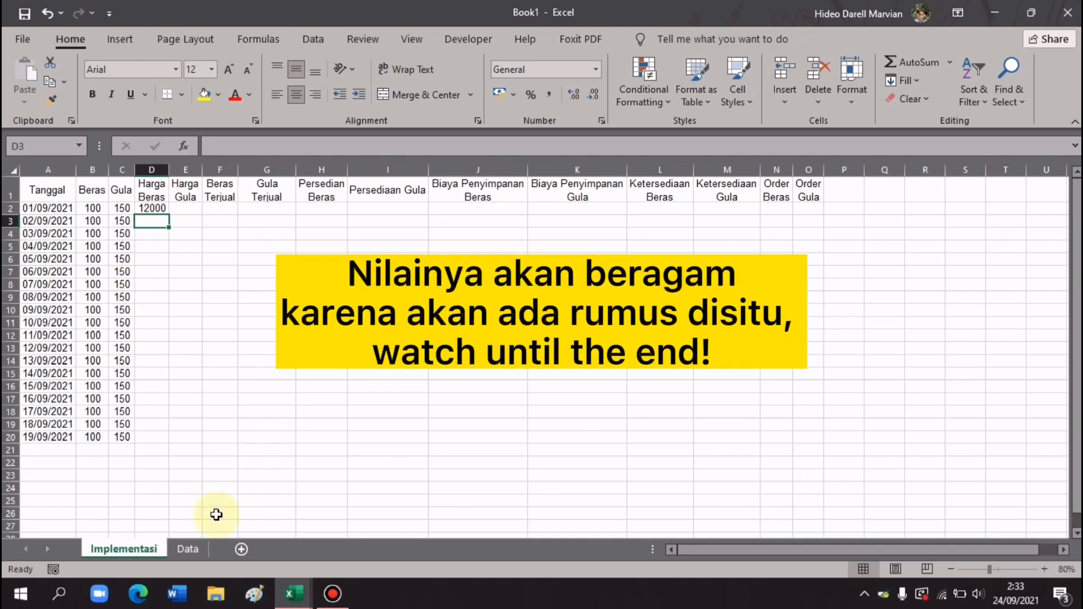
click(197, 547)
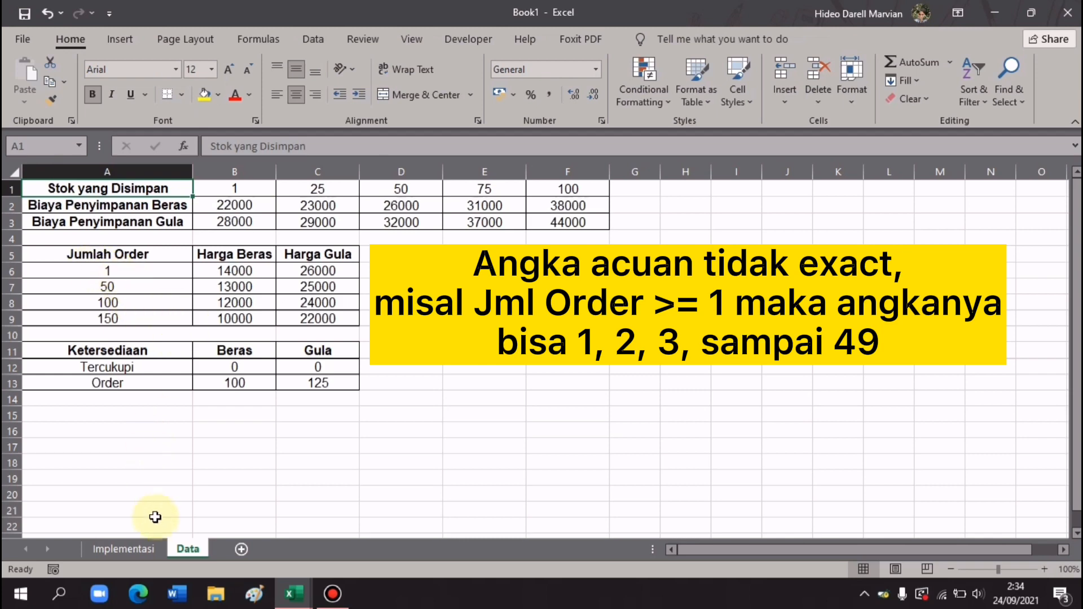
click(144, 546)
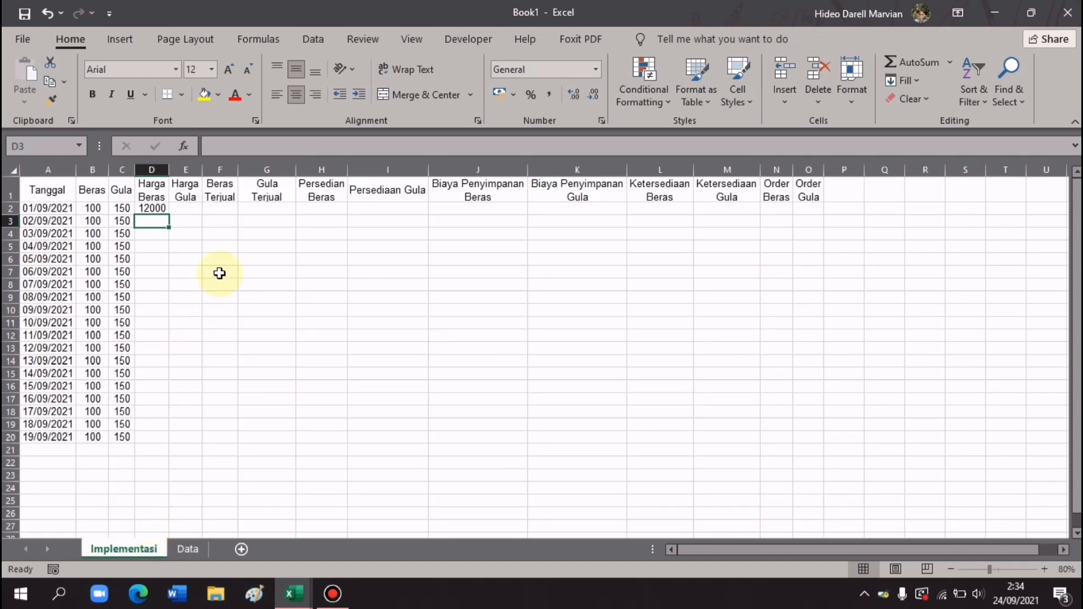
click(166, 208)
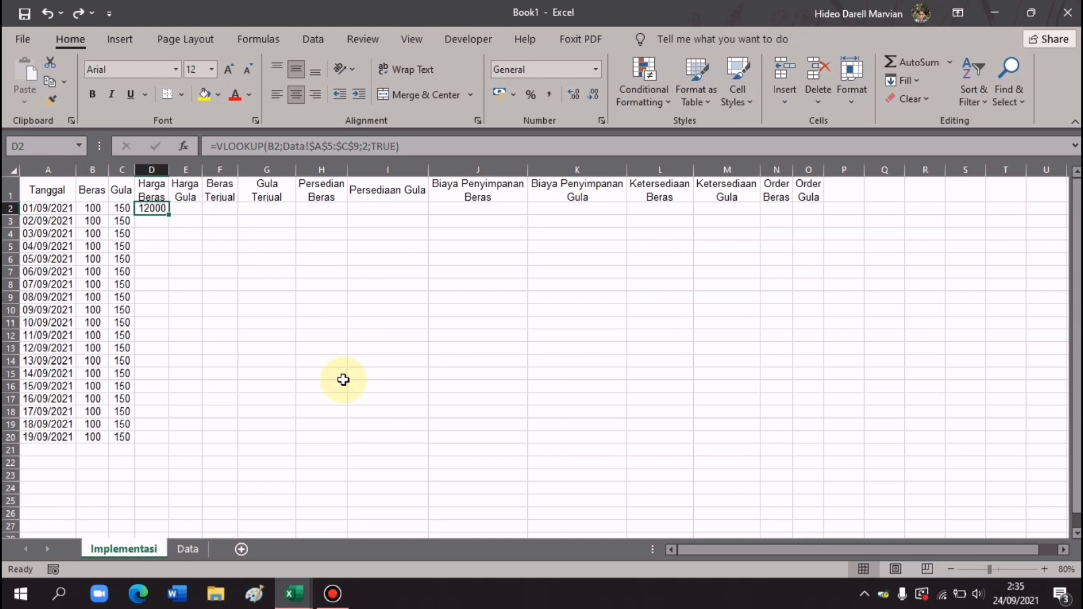
- Name the Data sheet's price table A5:C9 'tb_harga' via the Name Box, then go back to Implementasi
click(189, 548)
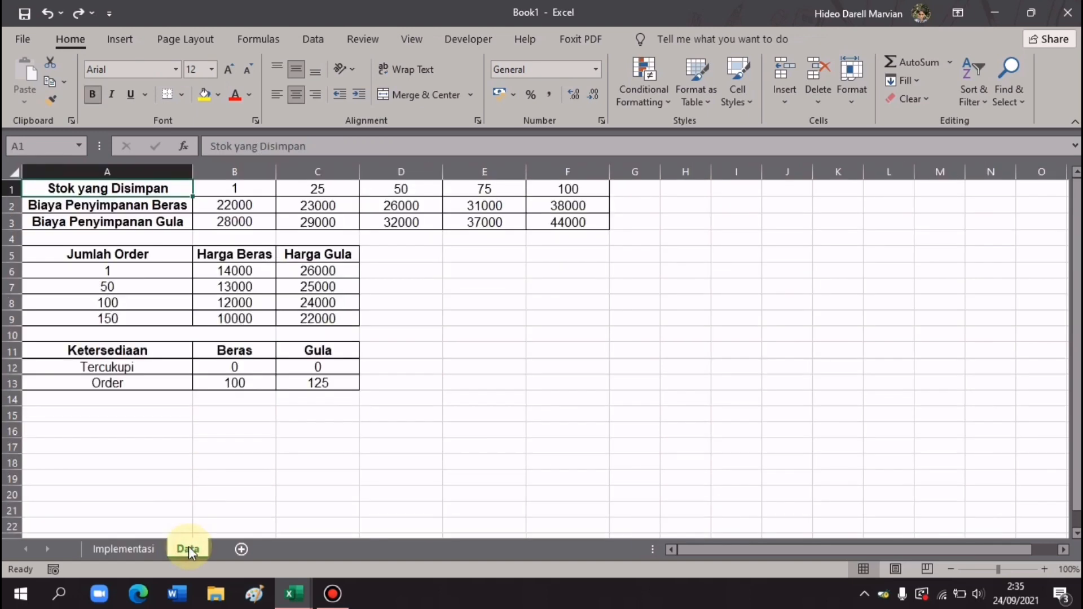
drag(152, 259, 324, 307)
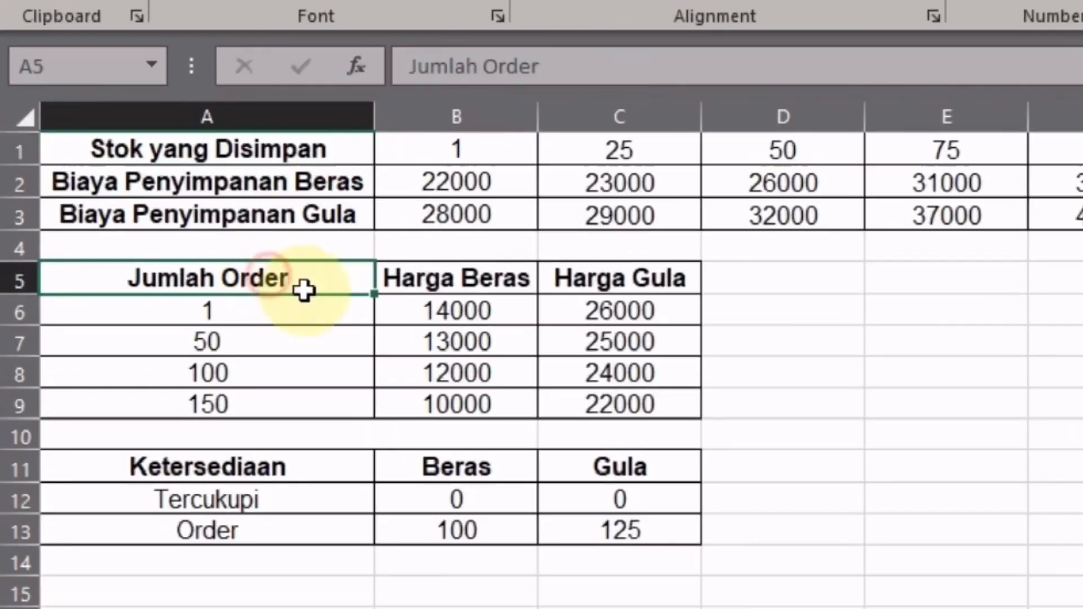
drag(633, 381, 634, 404)
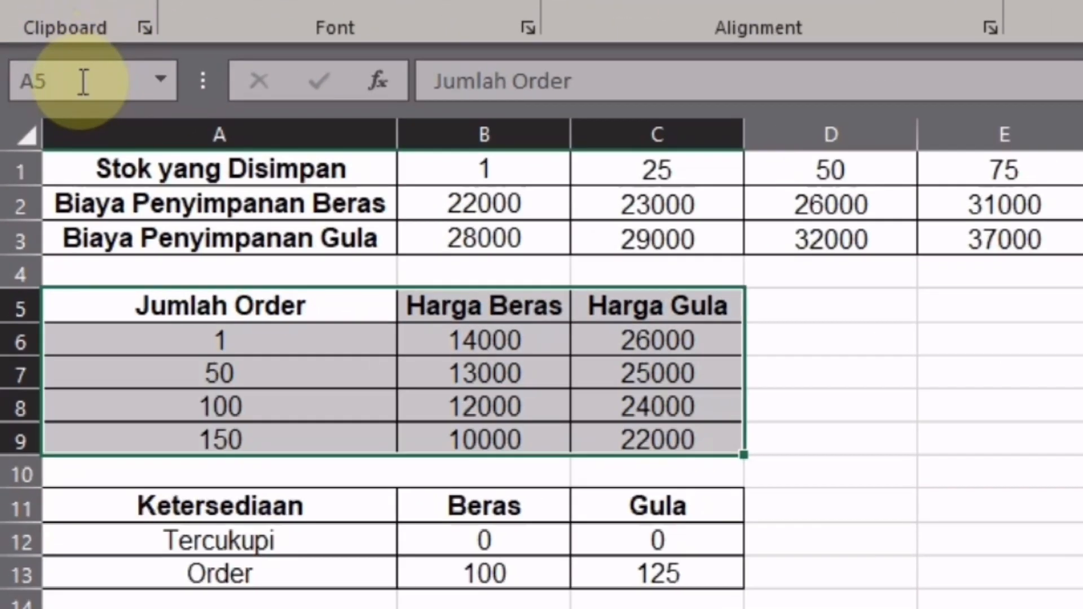
click(76, 67)
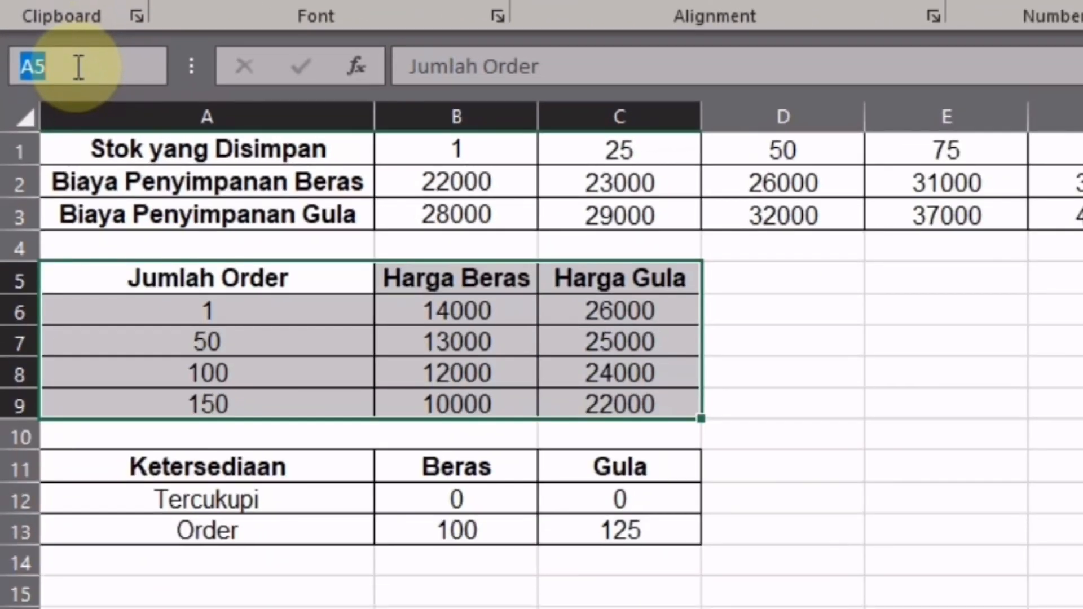
text(tb)
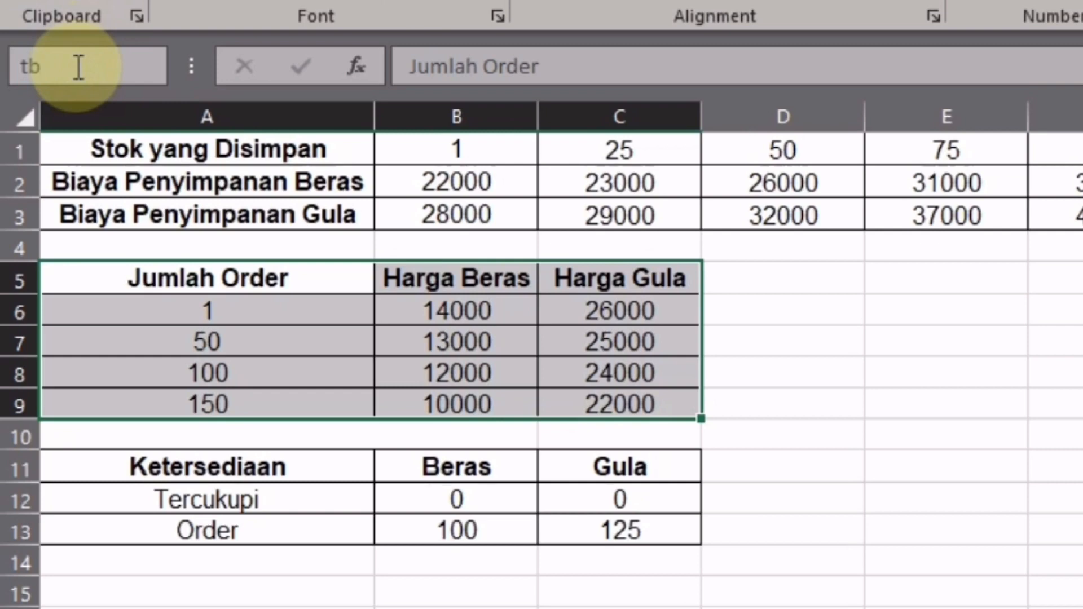
text(_harga)
key(Return)
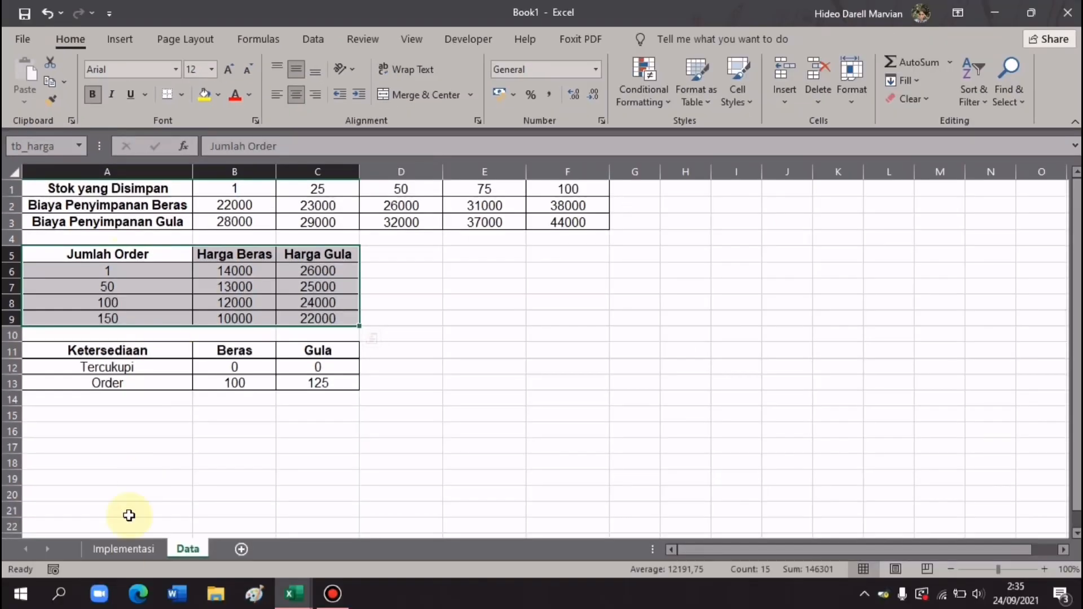
click(123, 549)
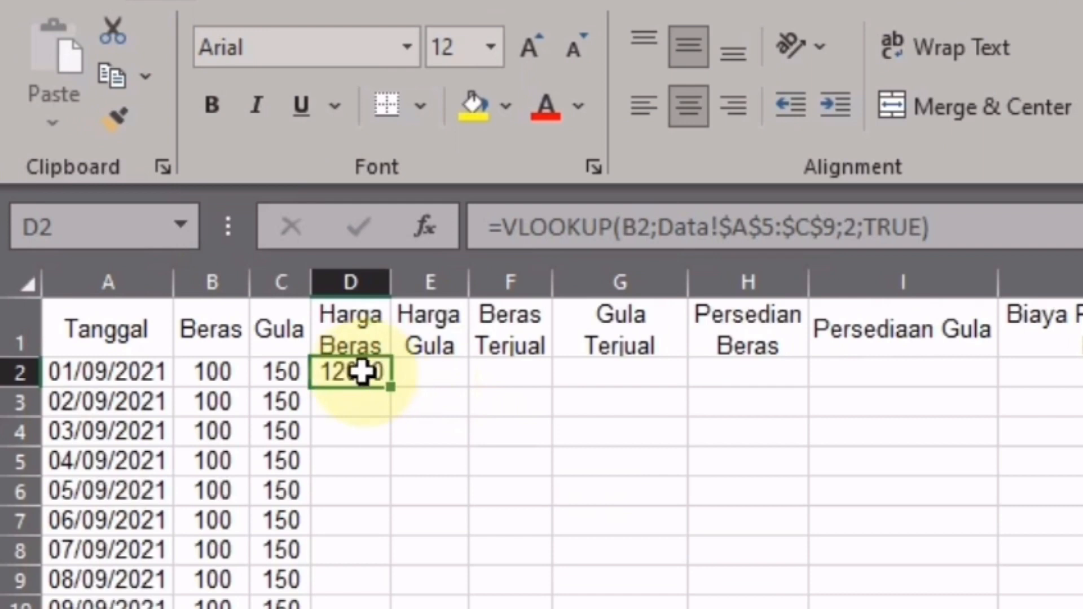
- Replace D2 with =VLOOKUP(B2;tb_harga;2;TRUE) and fill it down to D20
key(Delete)
text(=VL)
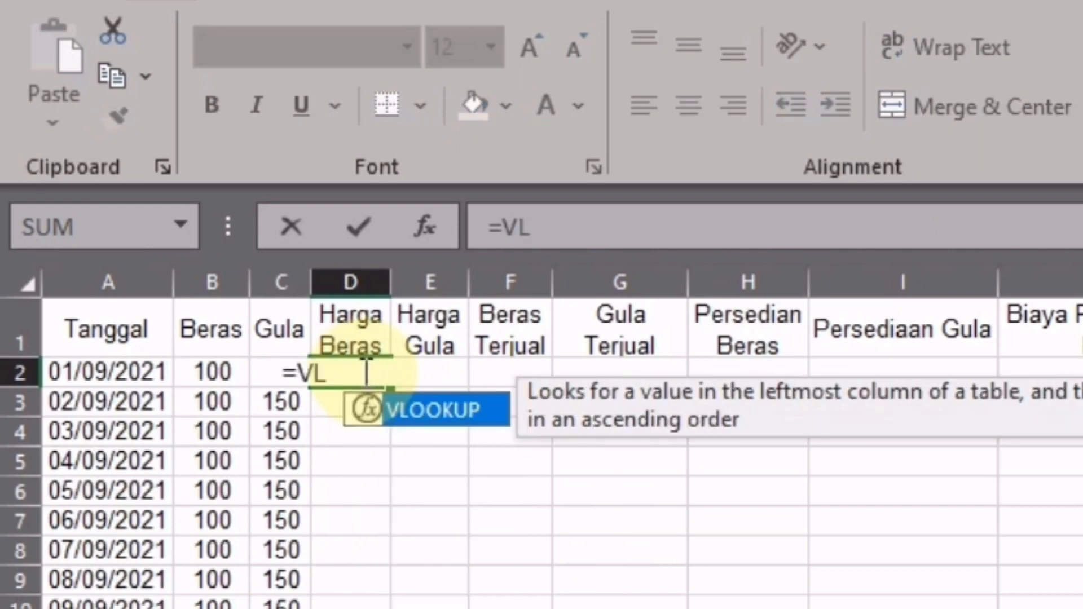
key(Tab)
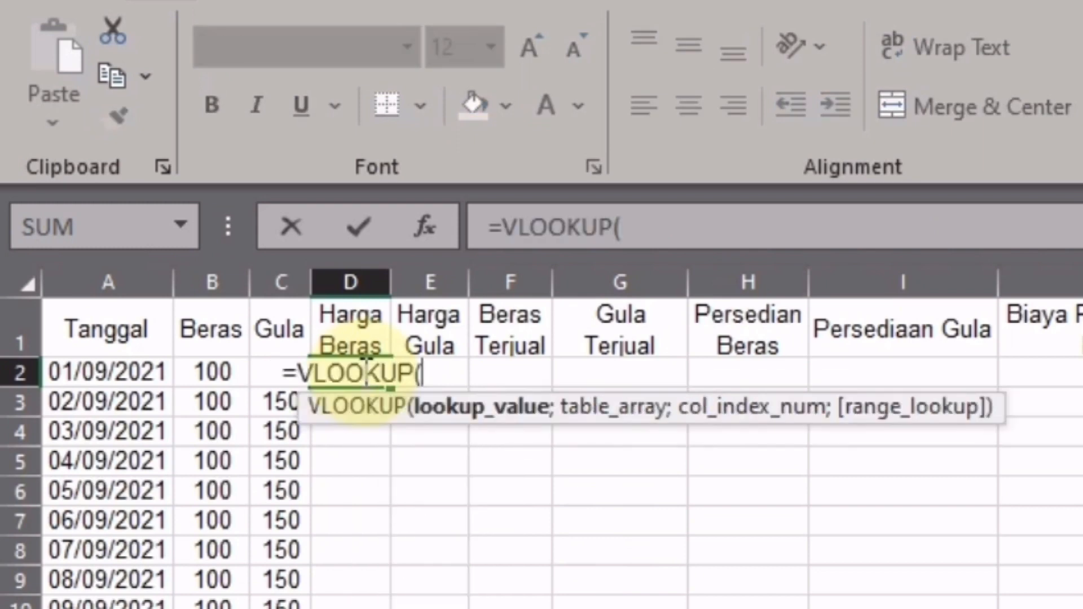
click(209, 377)
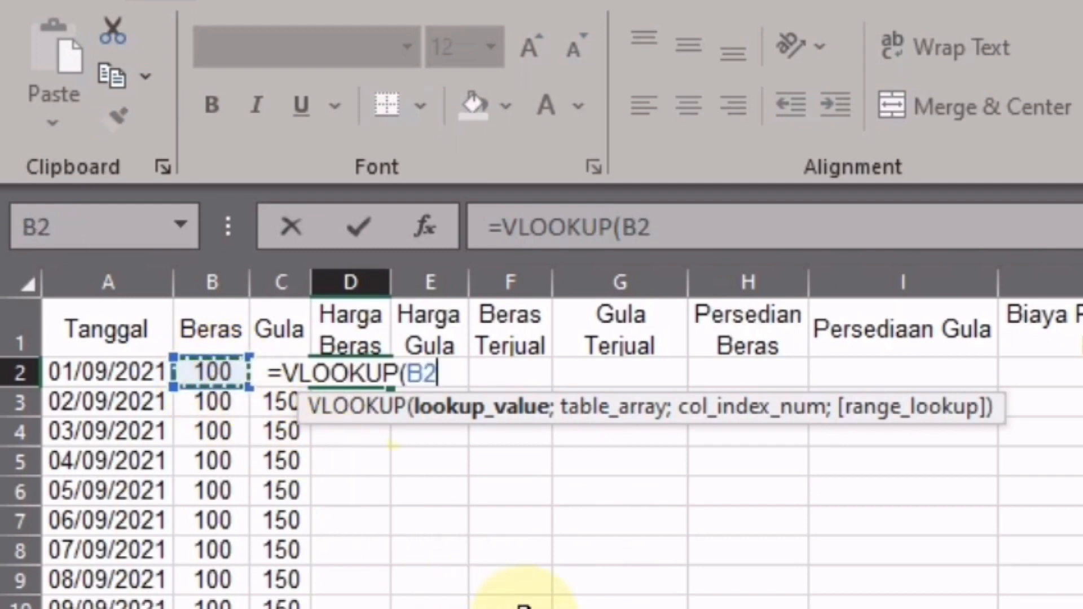
text(;)
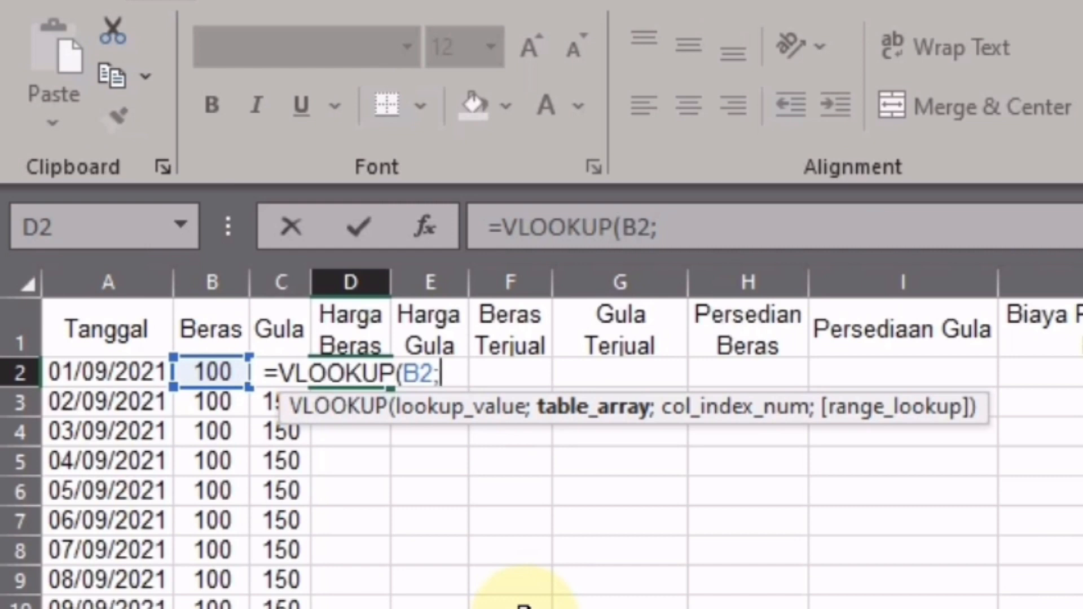
text(tb)
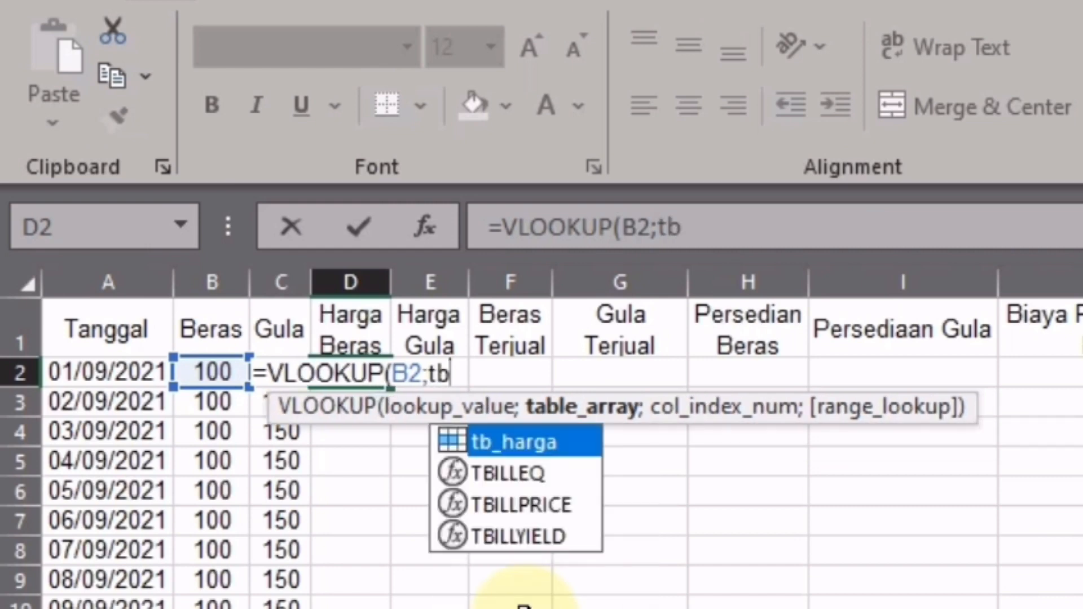
text(_harga)
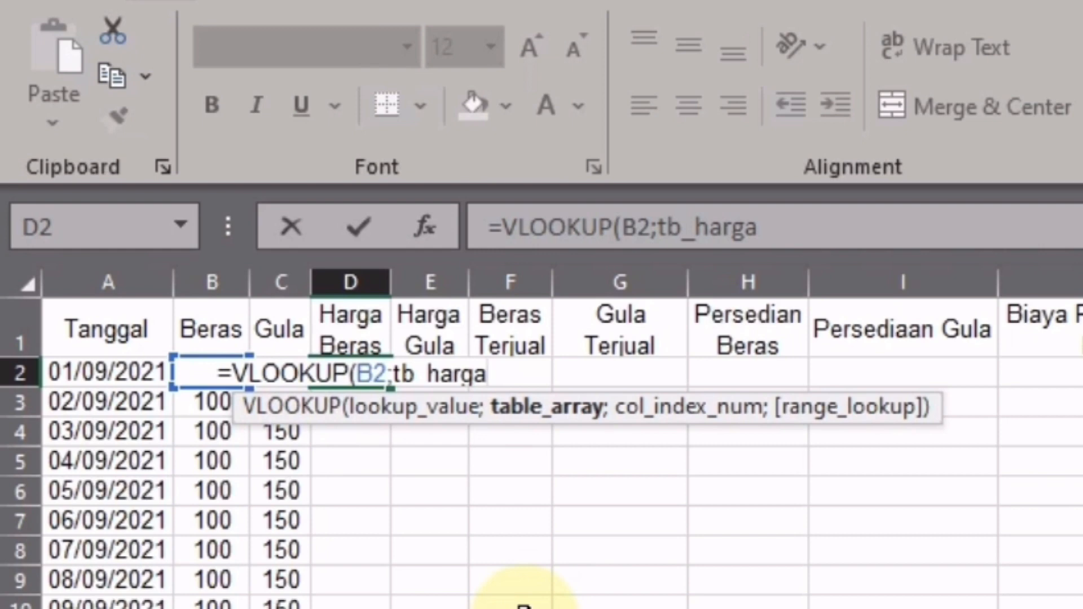
text(;)
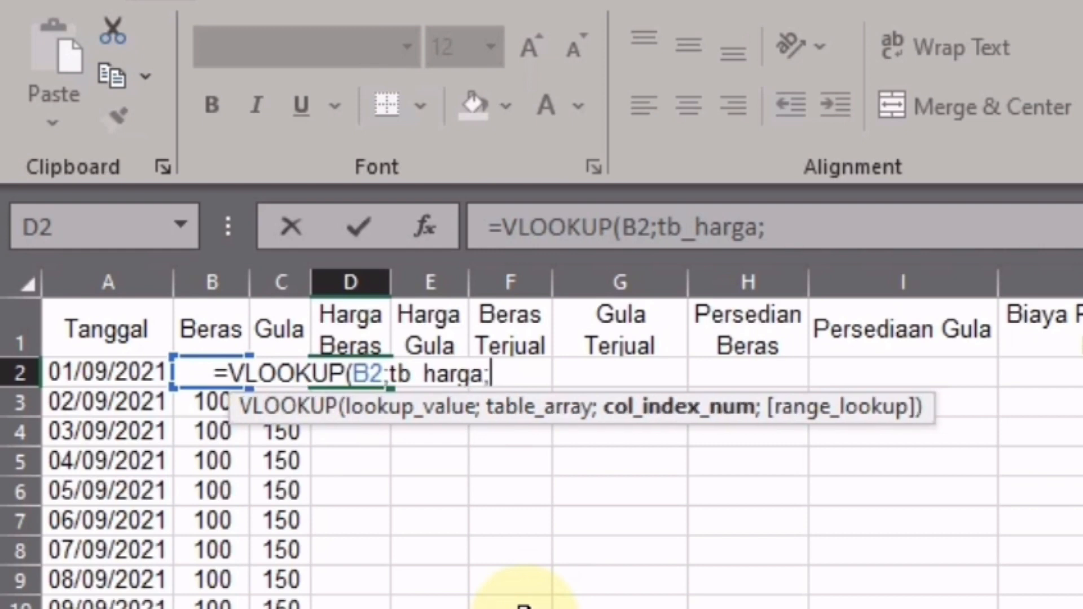
text(2)
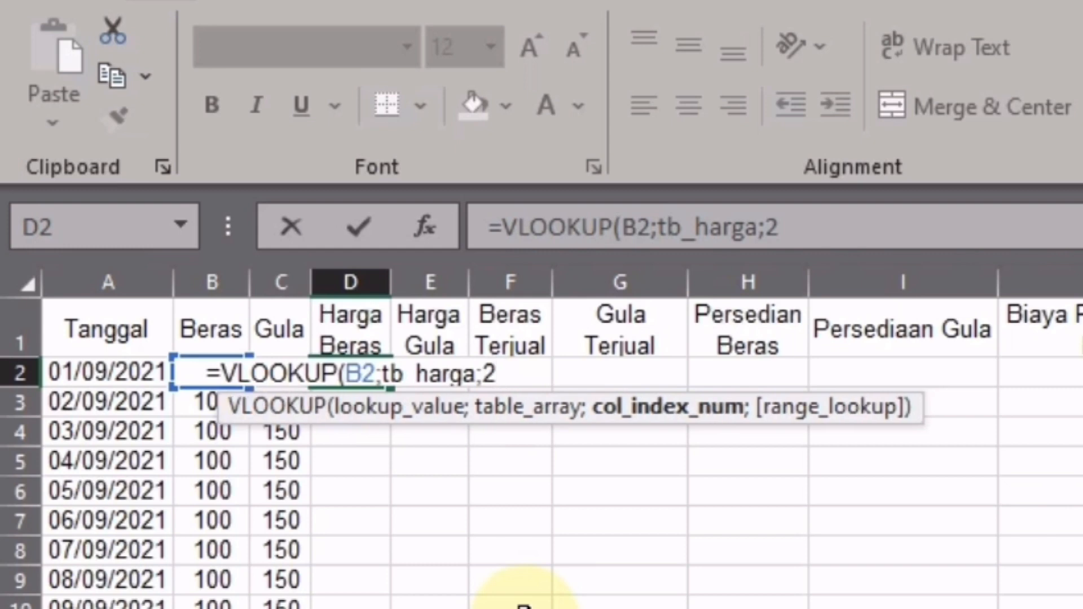
text(;)
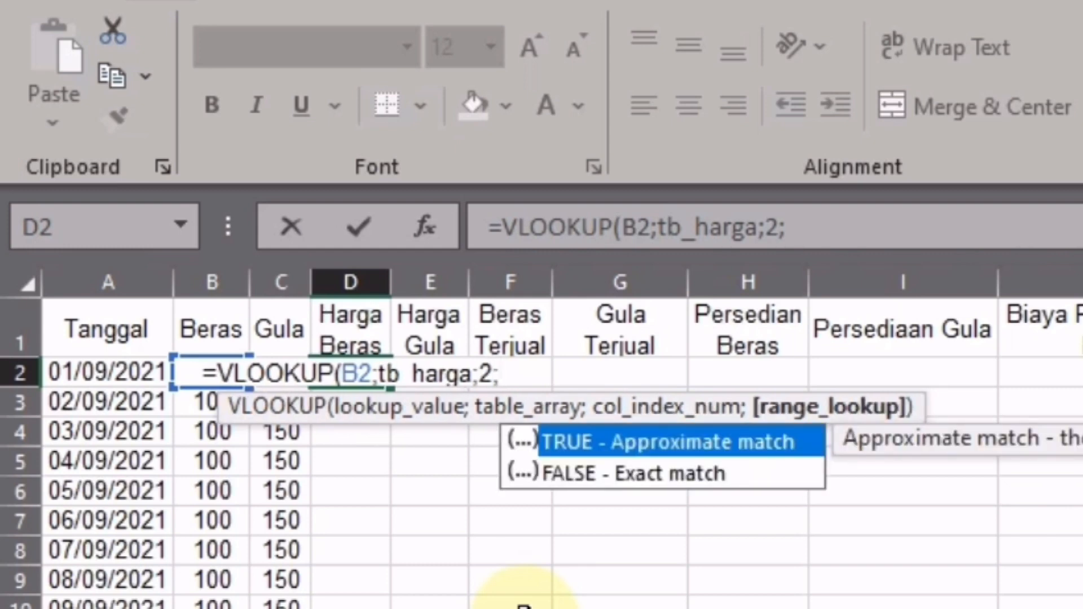
key(Tab)
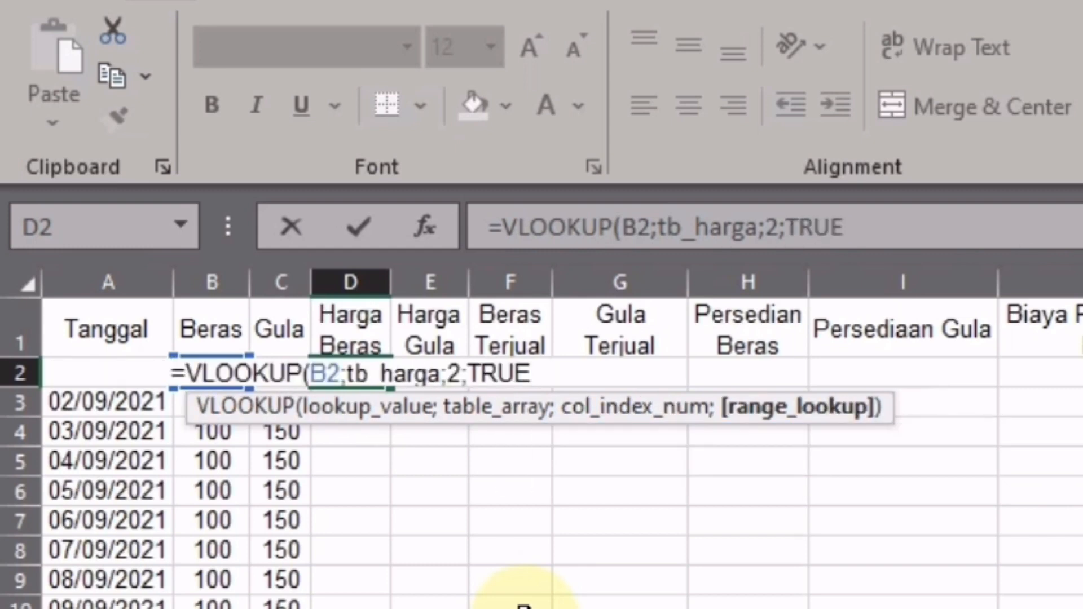
text())
key(Return)
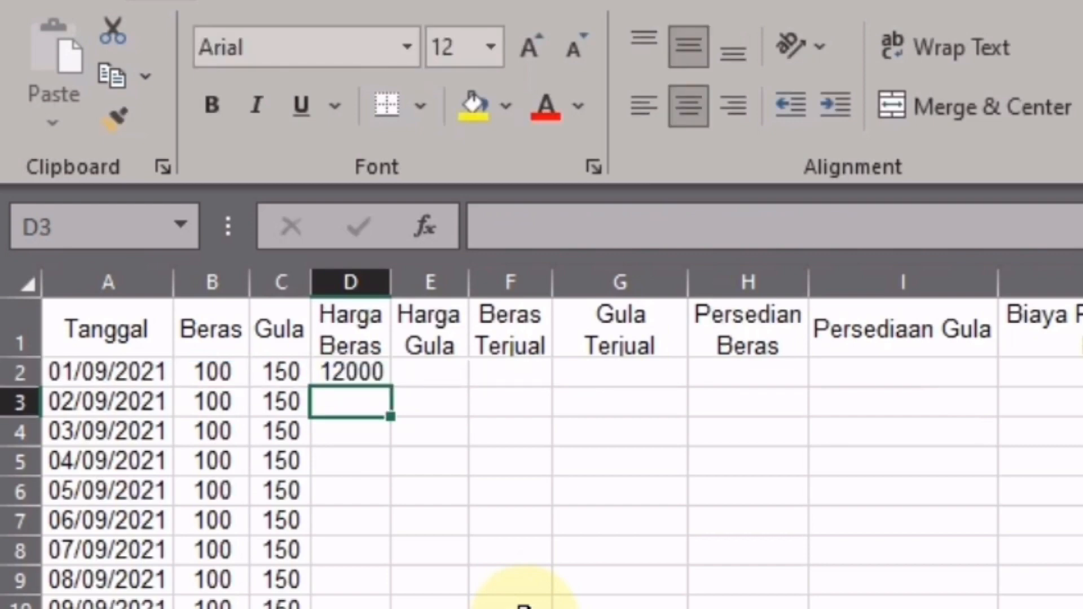
click(352, 373)
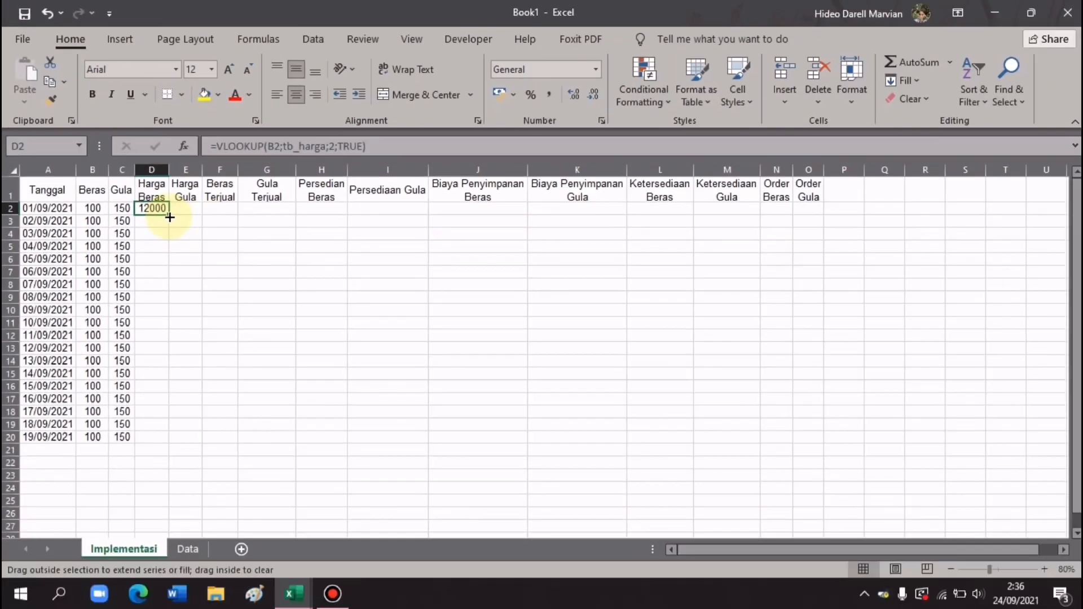
drag(169, 217, 158, 443)
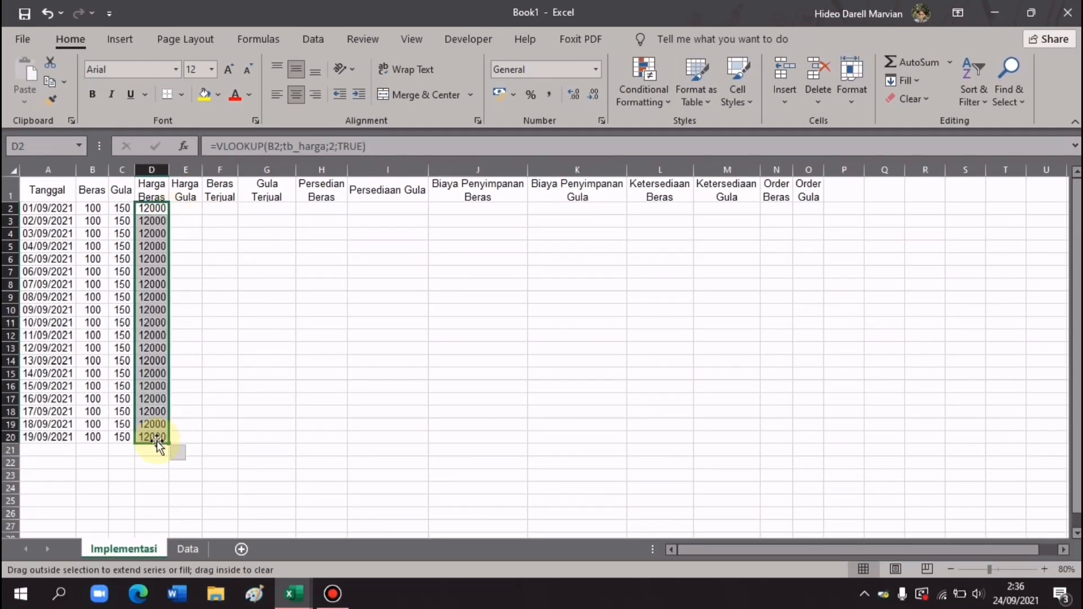
- Enter =VLOOKUP(C2;tb_harga;3;TRUE) in E2 for the first Harga Gula price
click(192, 211)
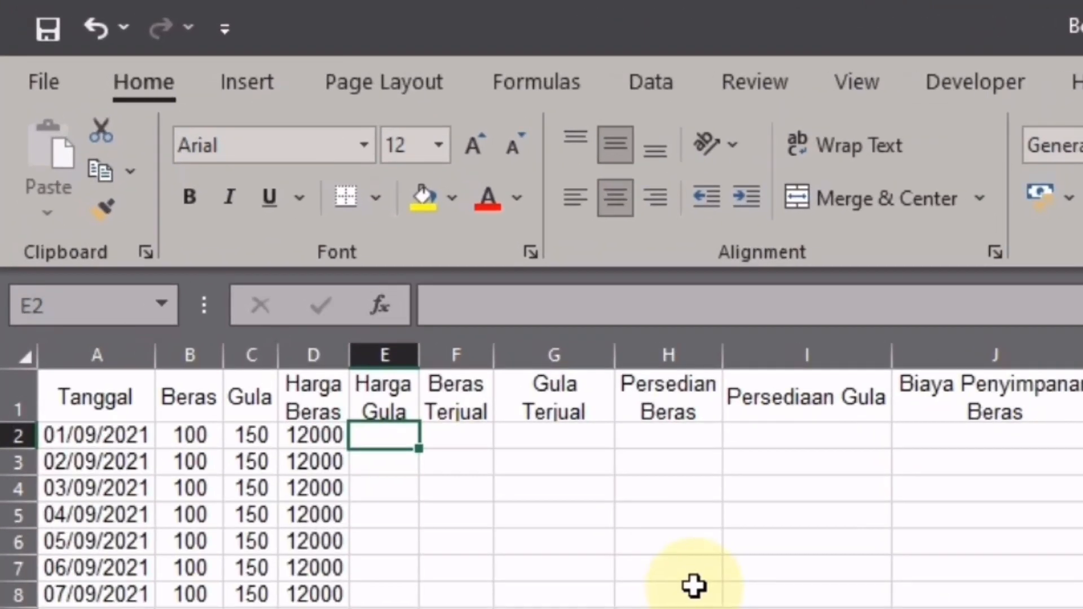
text(=)
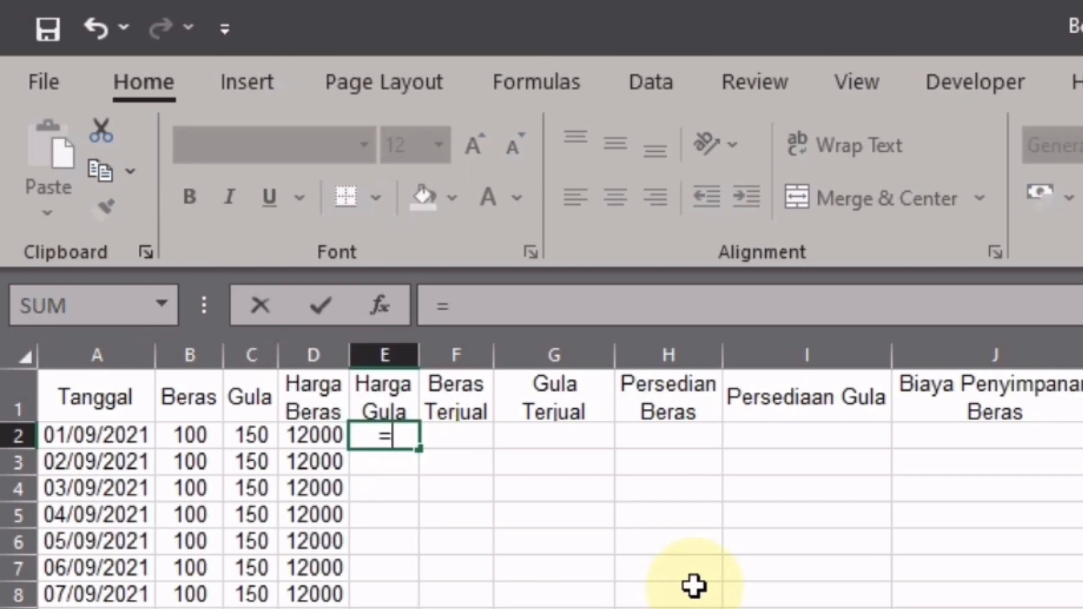
text(VLO)
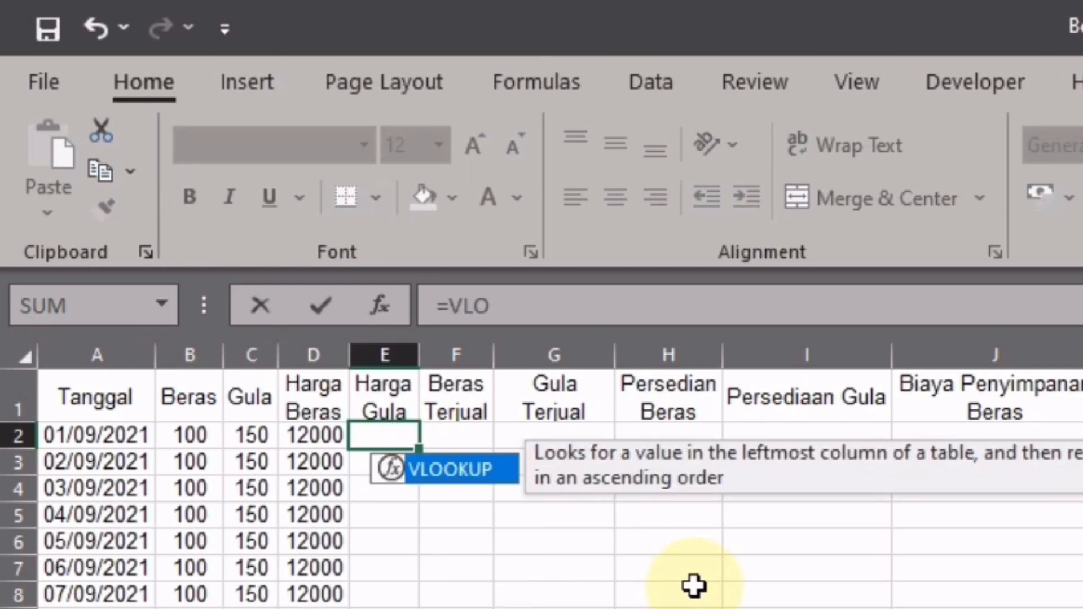
key(Tab)
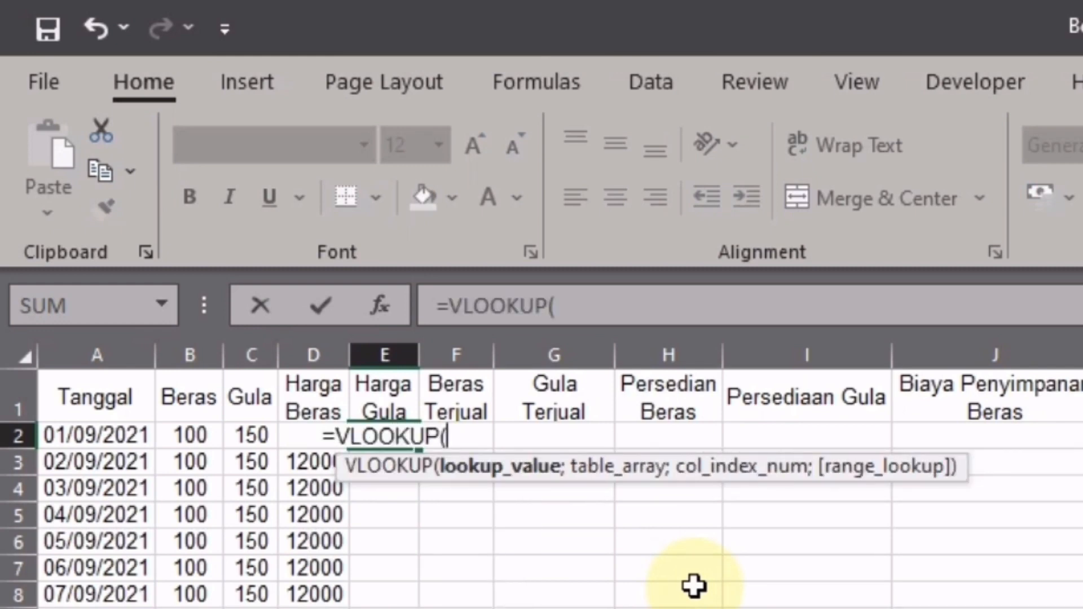
click(250, 435)
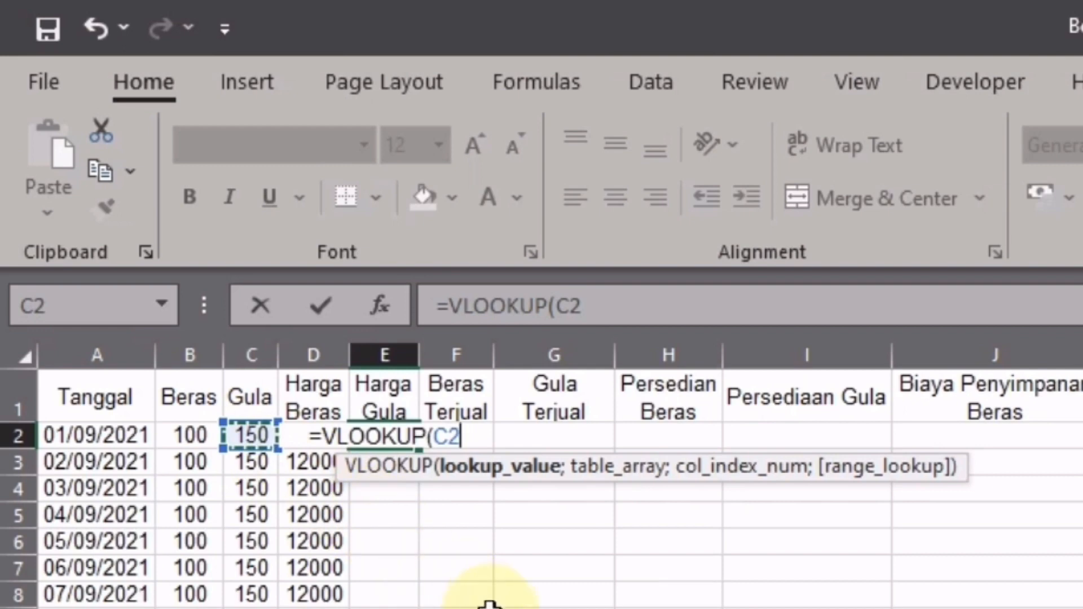
text(;)
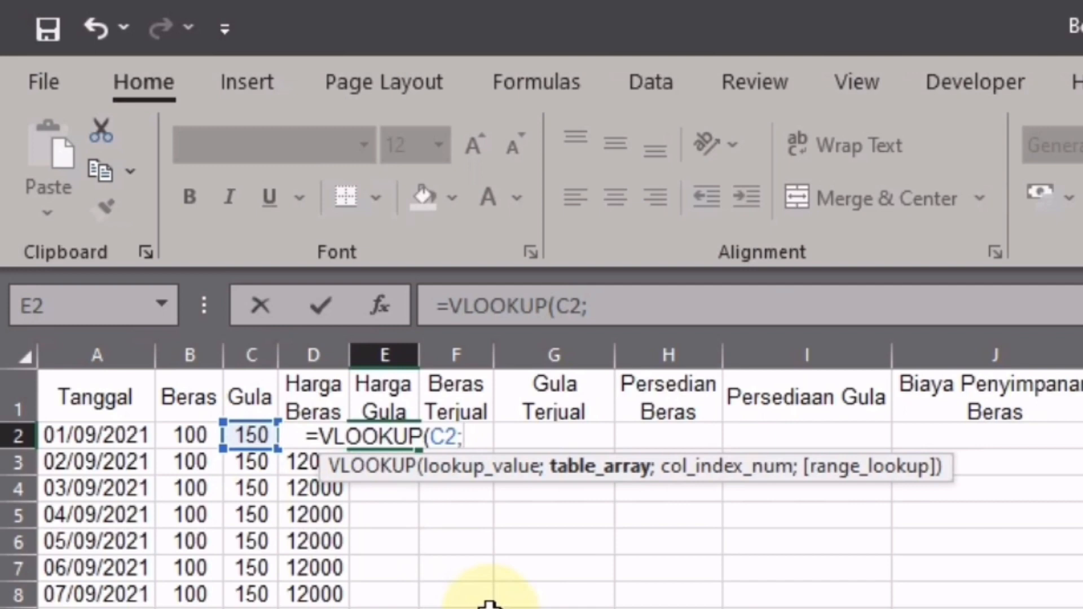
text(tb)
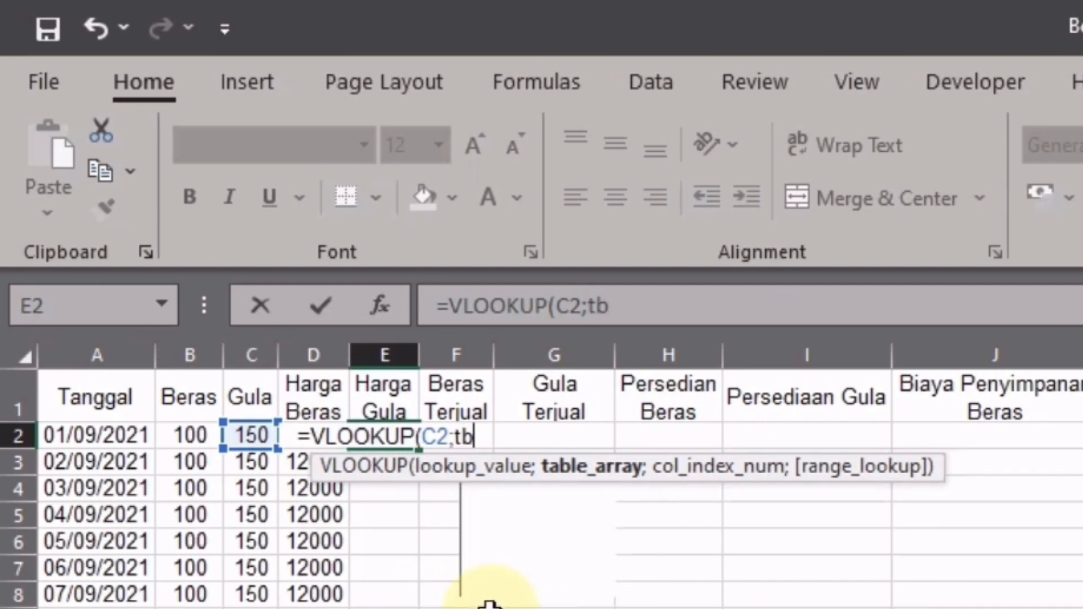
key(Tab)
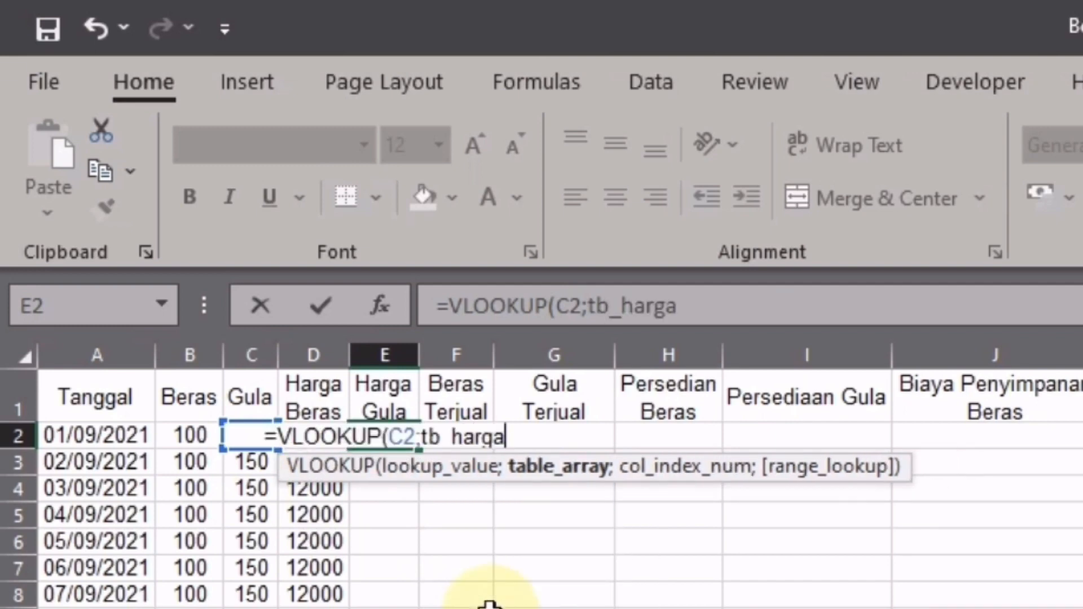
text(;)
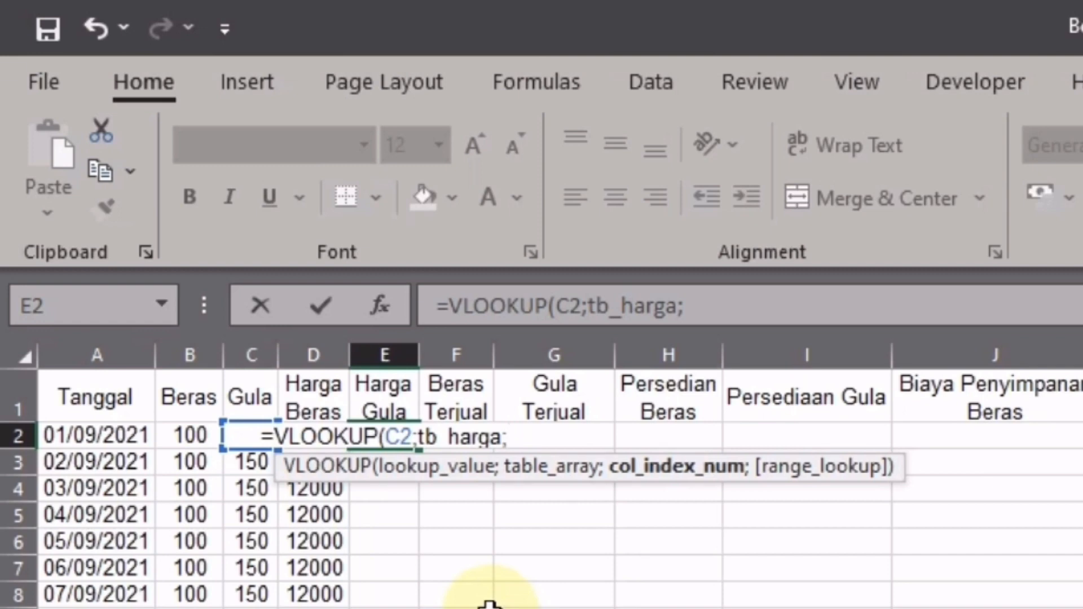
text(3;)
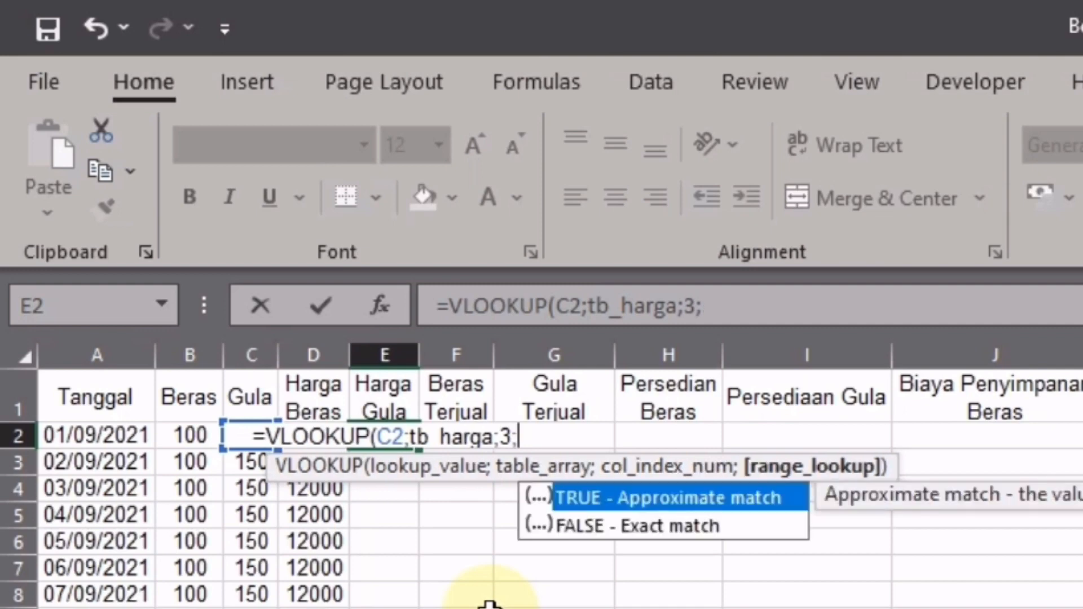
key(Tab)
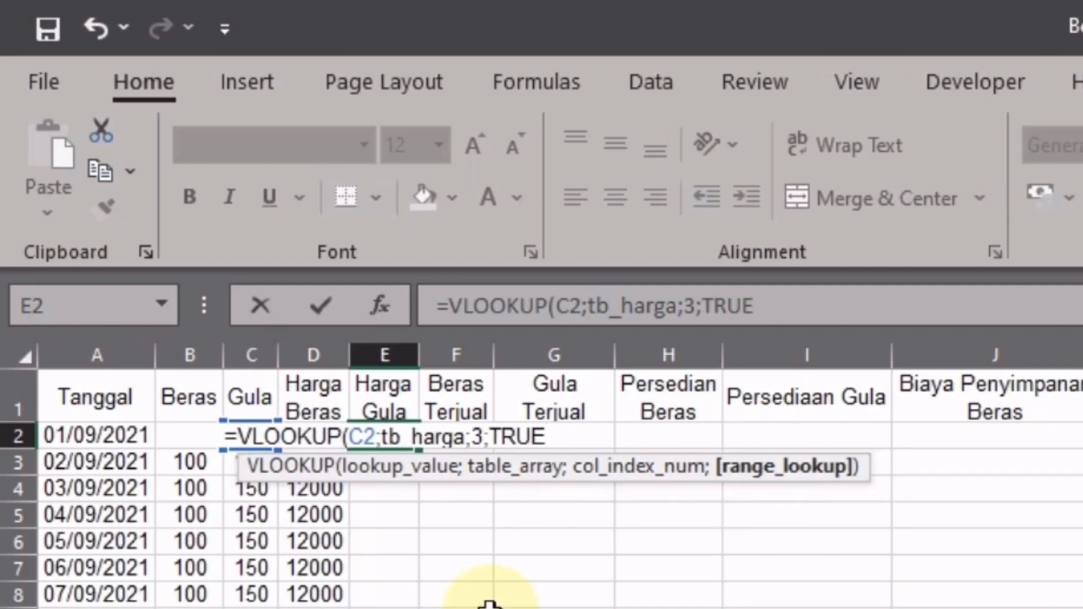
key(Return)
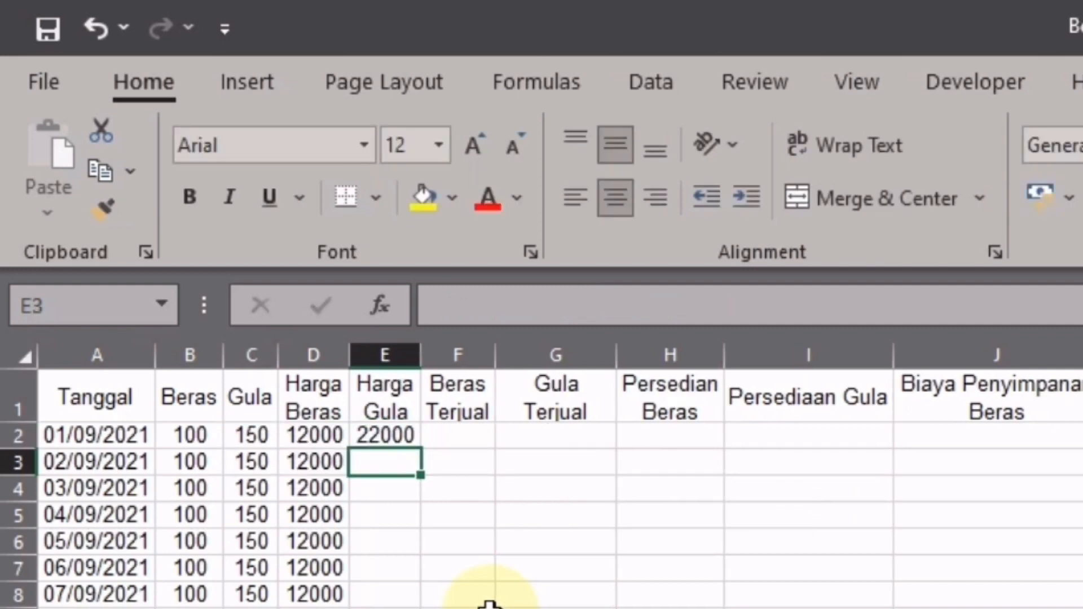
- Copy the Harga Gula formula down to E20 so every row shows 22000
click(416, 434)
drag(420, 448, 404, 608)
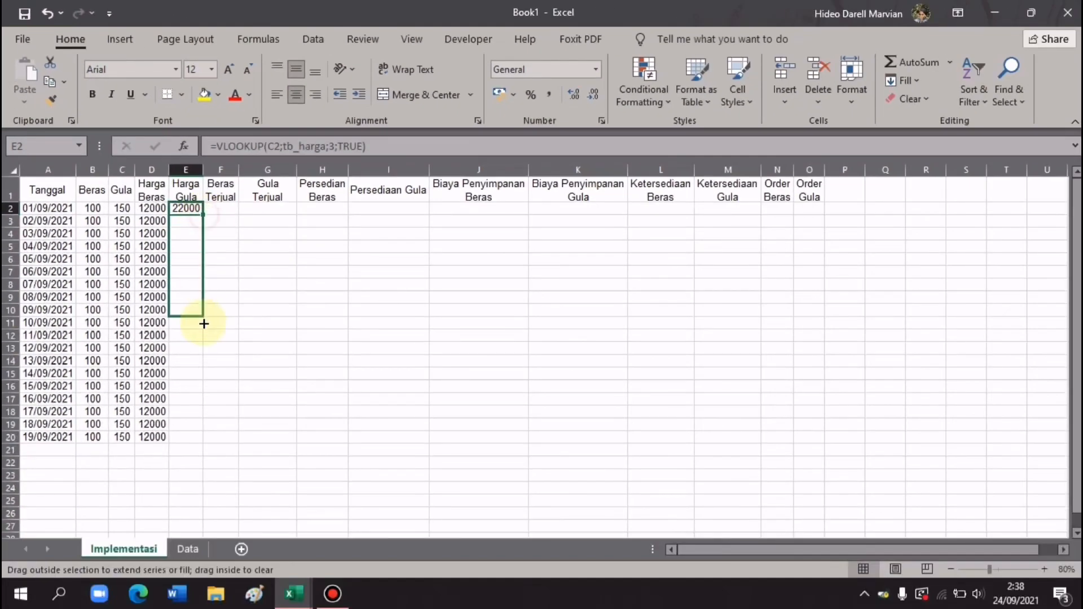
drag(195, 398, 183, 443)
click(225, 214)
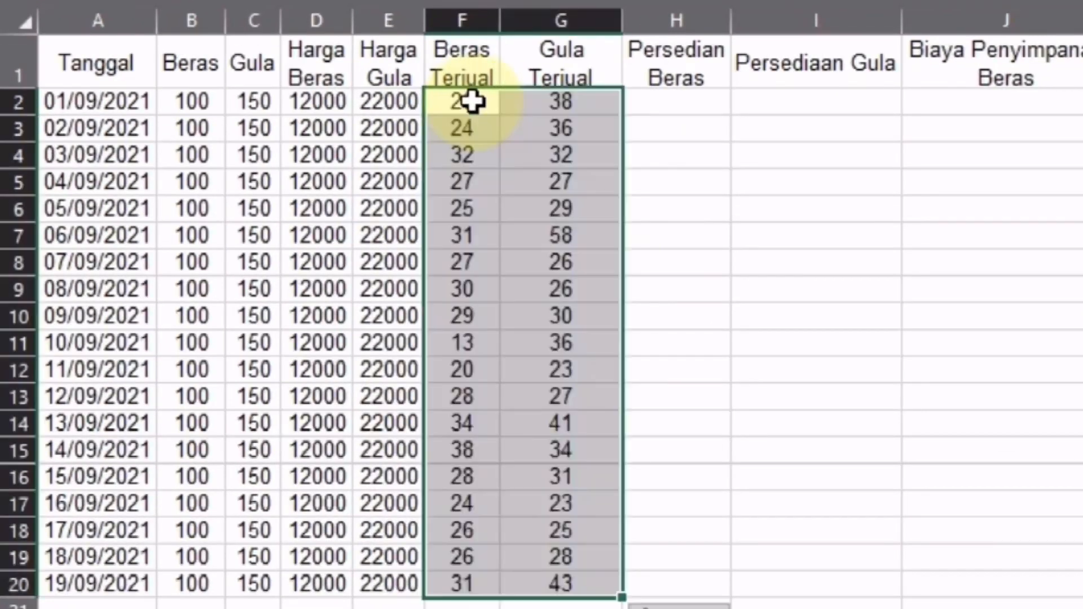
- Fill F2:G20 with daily rice and sugar sold quantities, from 20 and 38 down to 31 and 43
click(470, 103)
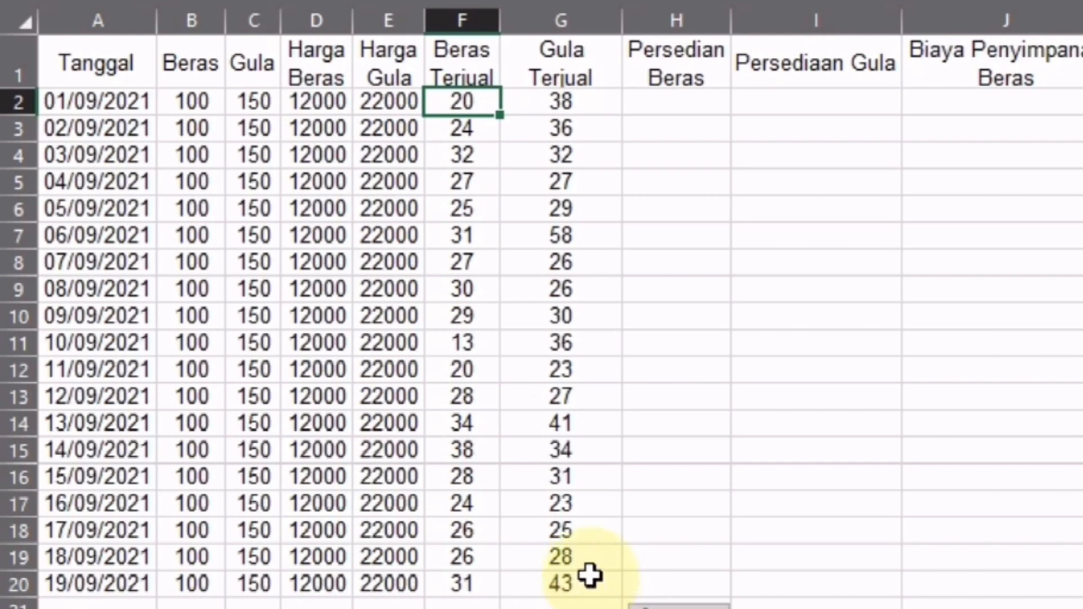
key(Right)
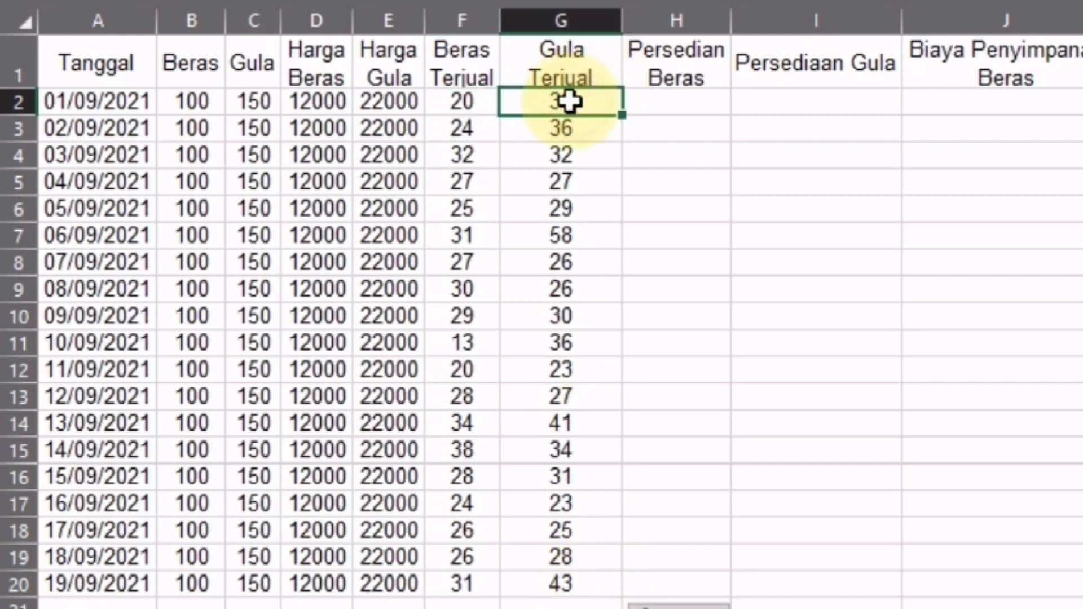
key(Down)
key(Left)
key(Down)
- Auto-fit column I's width and return to the first Persedian Beras cell H2
key(Right)
key(Up)
key(Right)
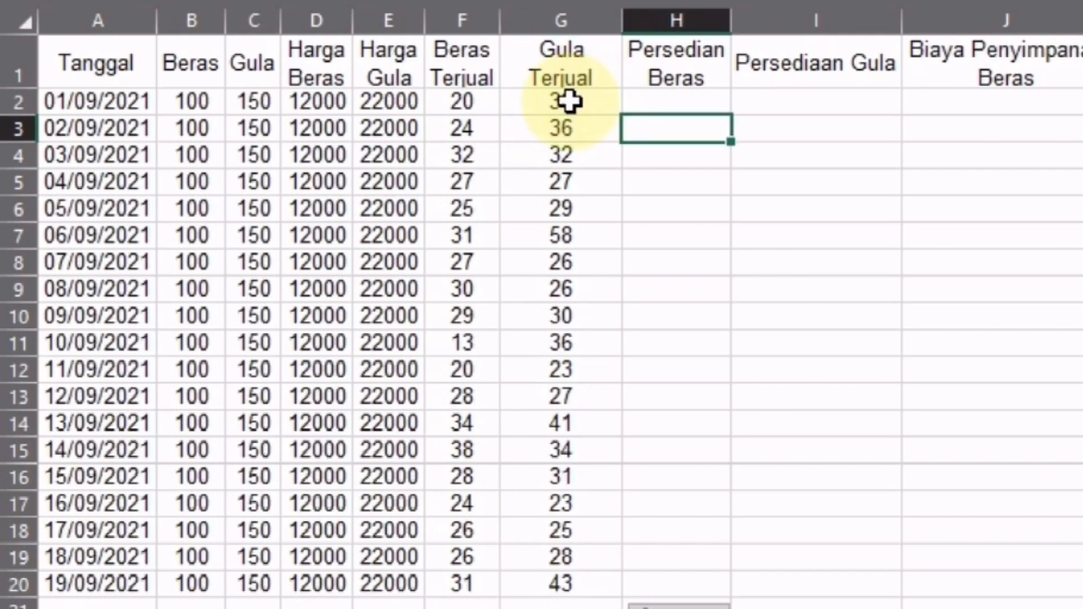
click(673, 99)
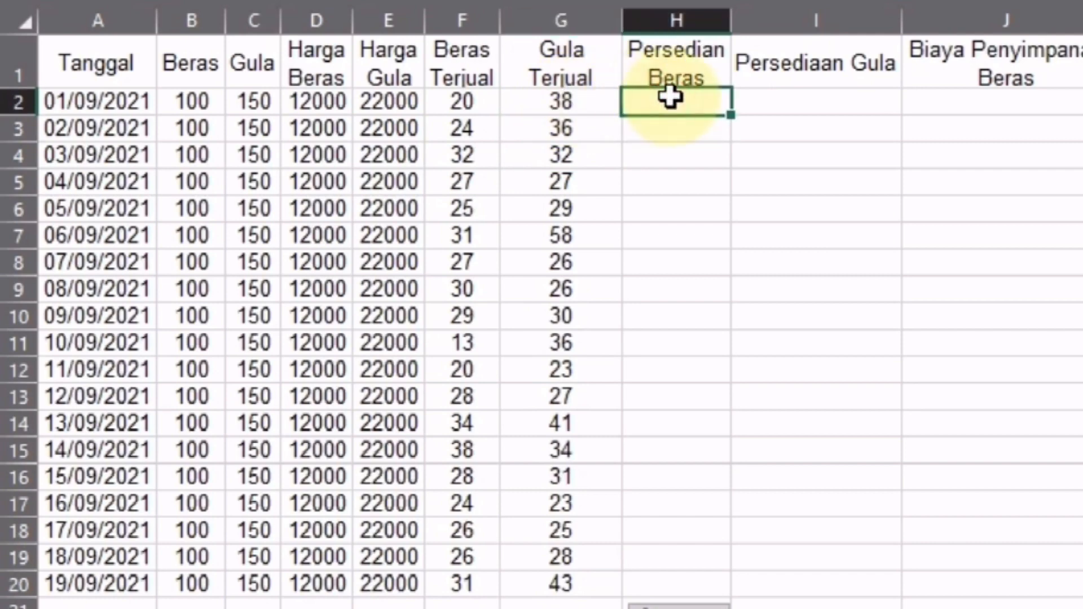
drag(901, 21, 854, 21)
click(812, 62)
double_click(854, 21)
click(26, 23)
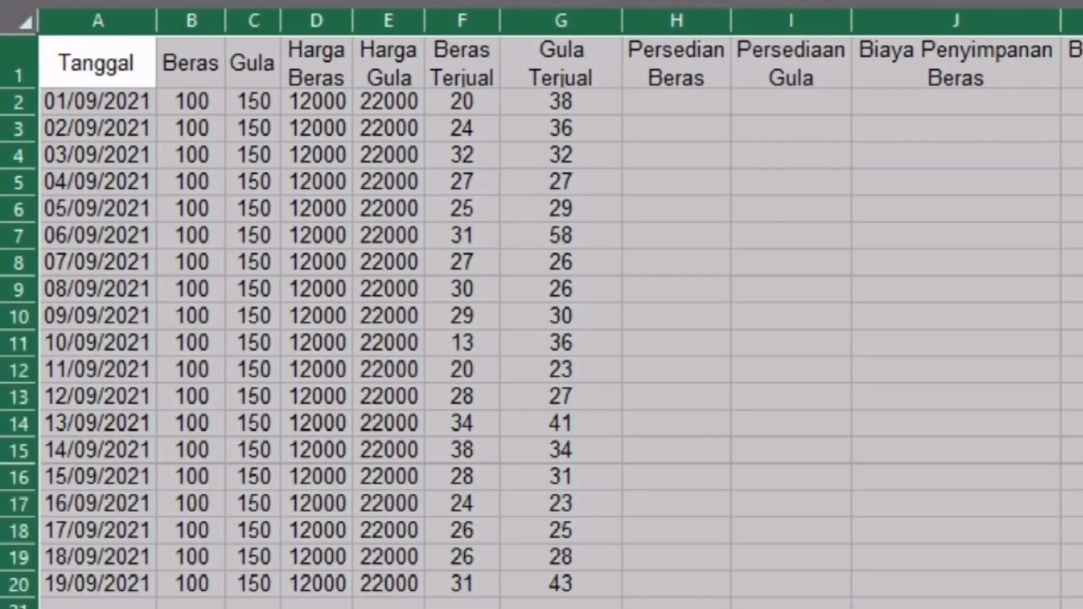
click(694, 99)
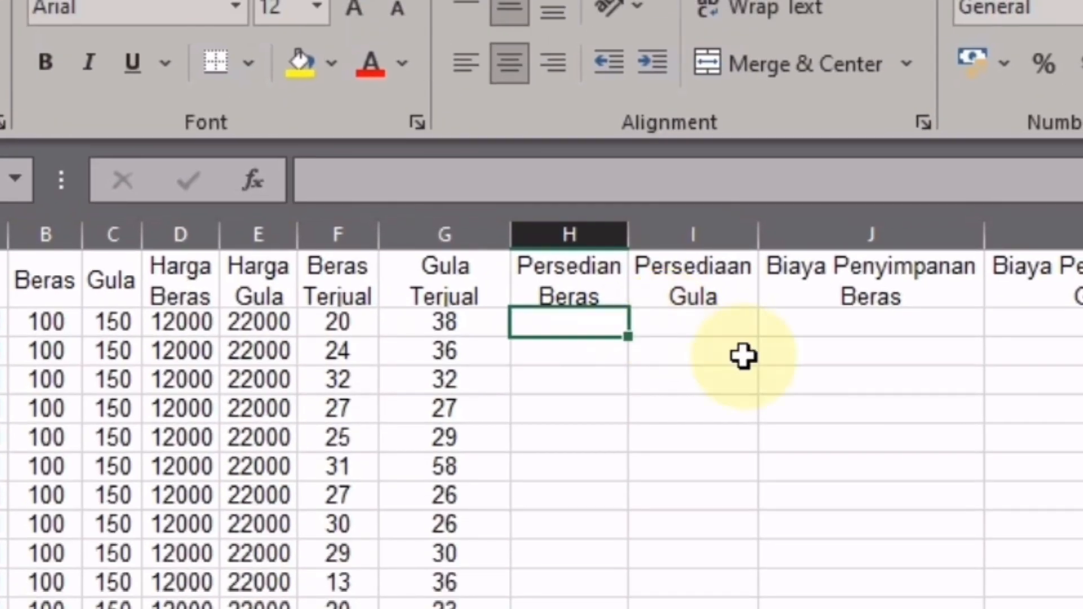
- Enter the rice stock formula =B2-F2 in H2
text(=)
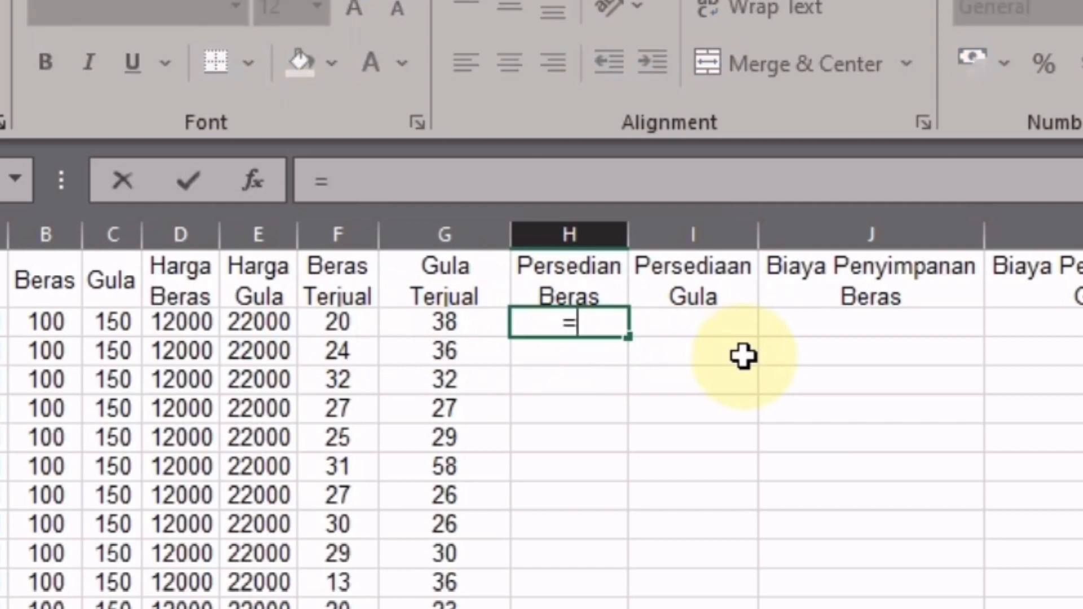
click(47, 323)
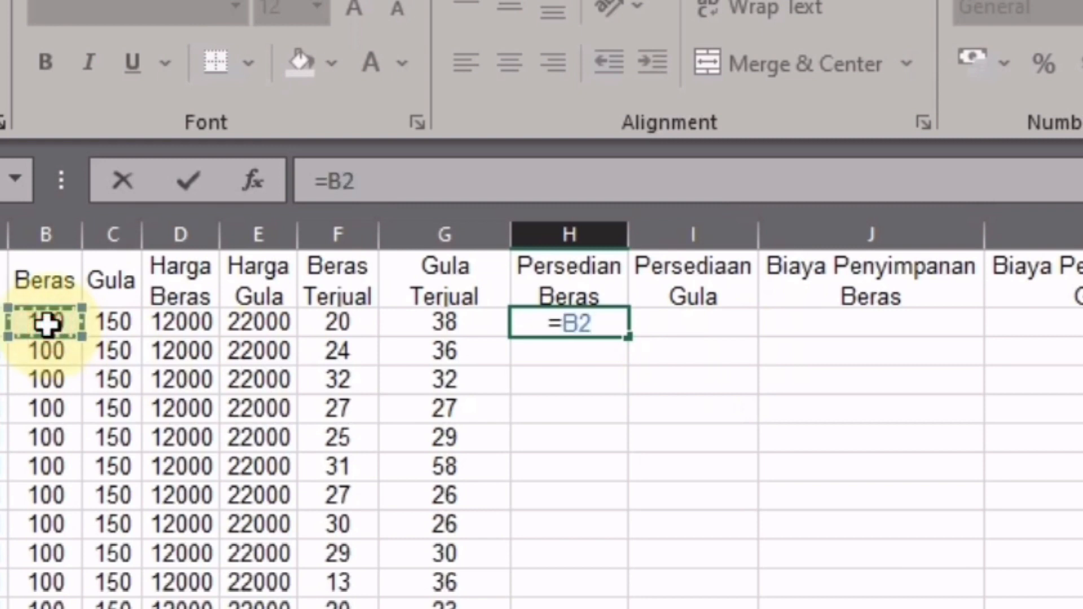
text(-)
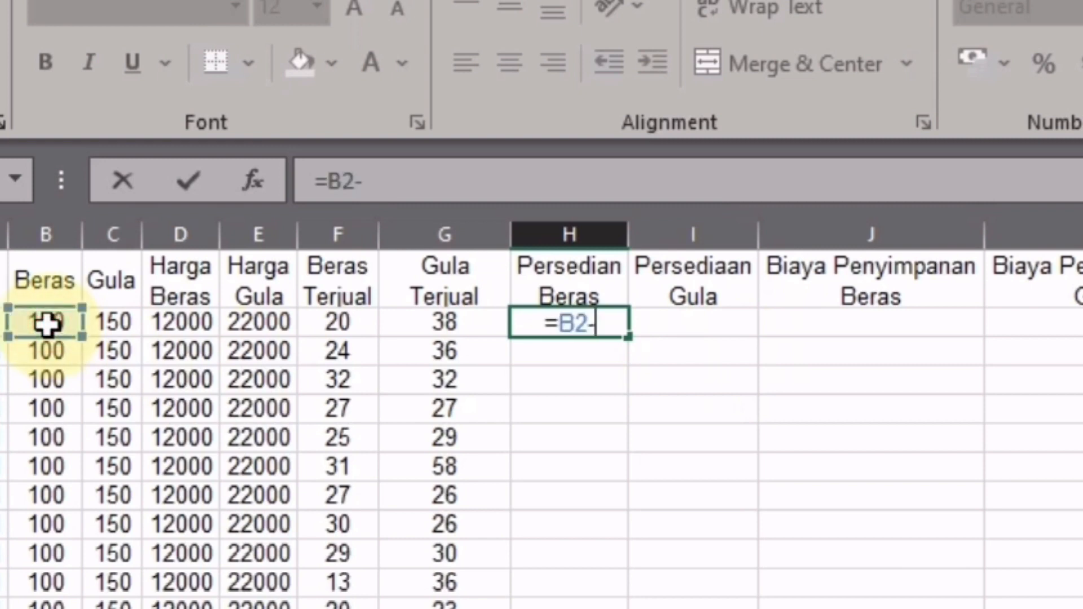
click(339, 319)
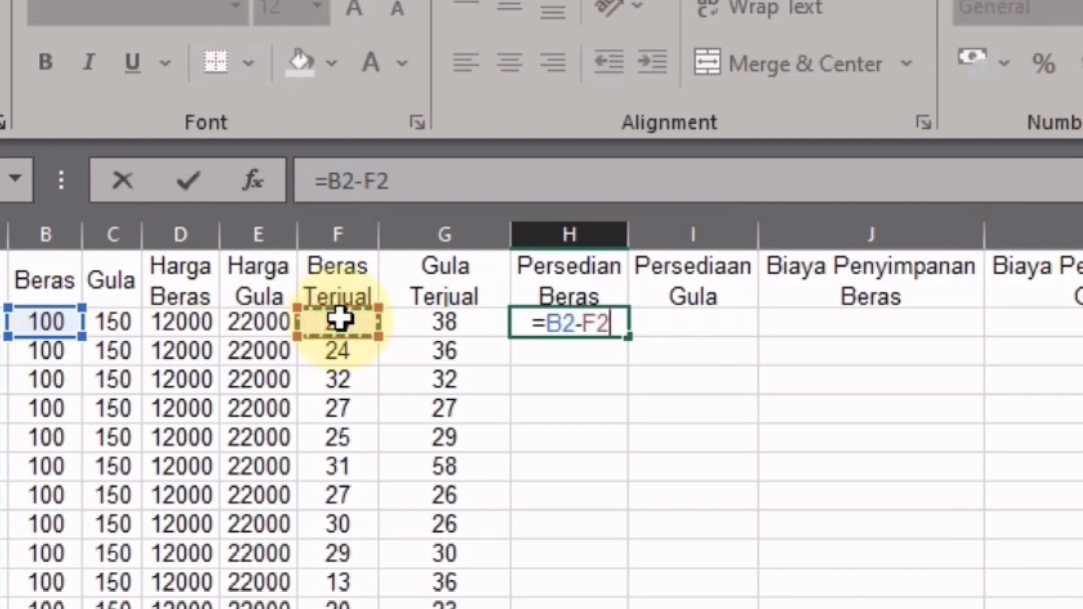
key(Return)
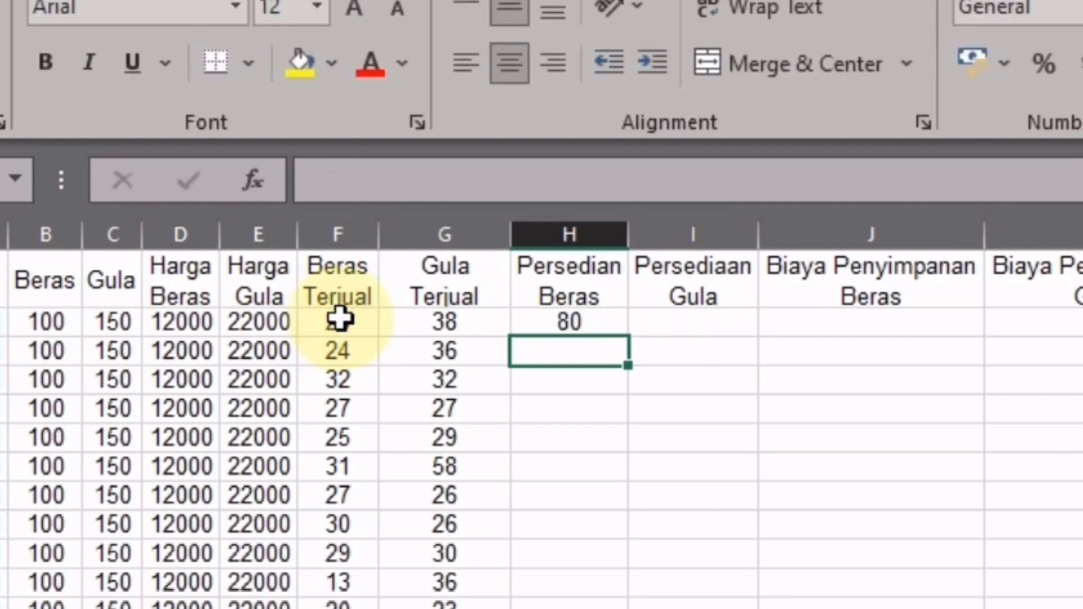
- Enter =C2-G2 in I2, then fill both stock formulas down to row 20
click(653, 322)
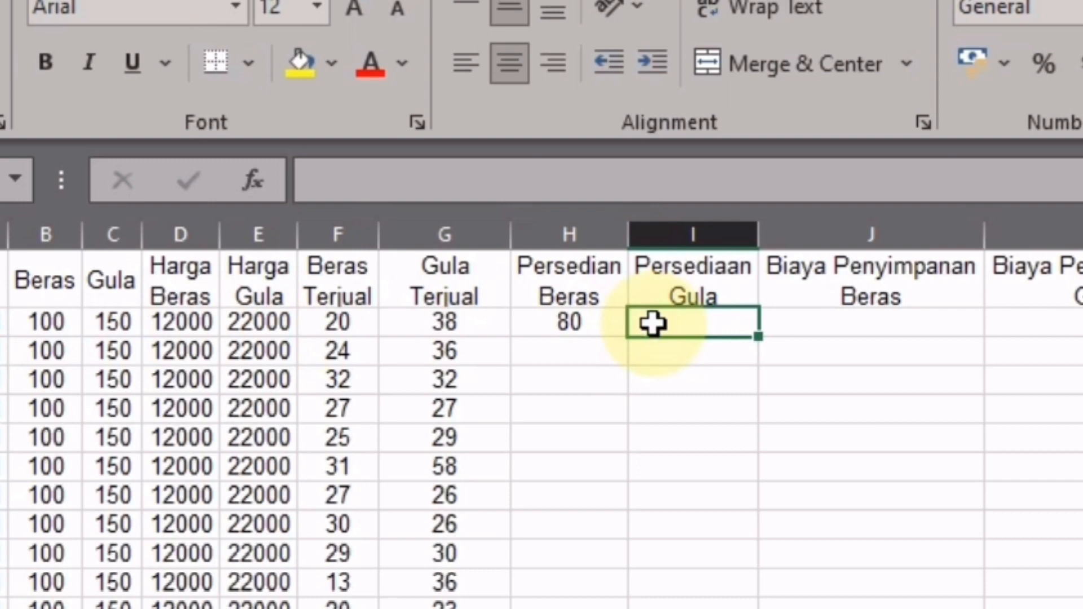
text(=)
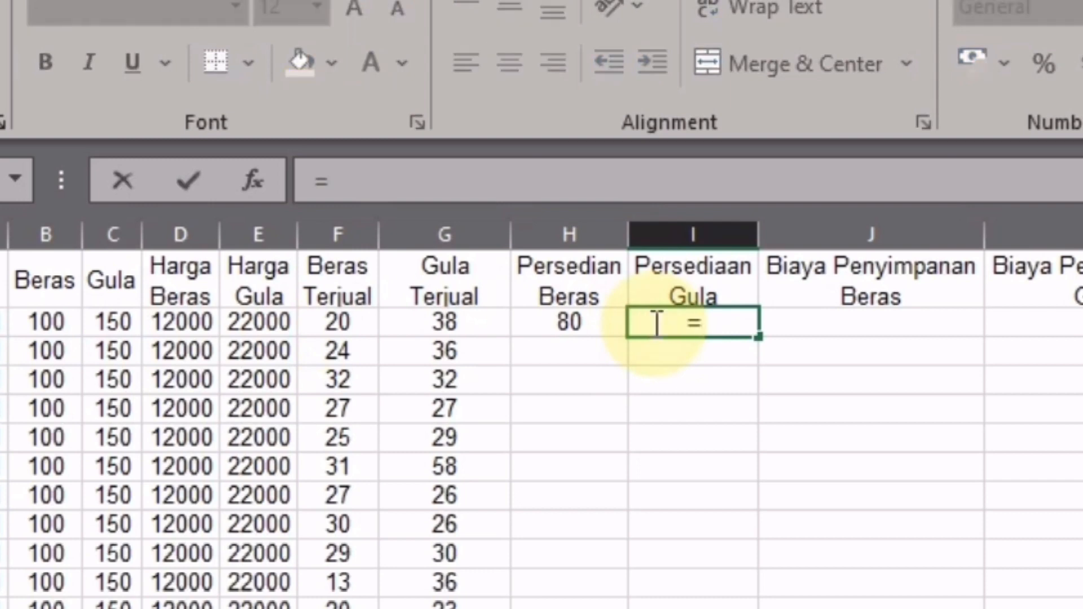
click(113, 321)
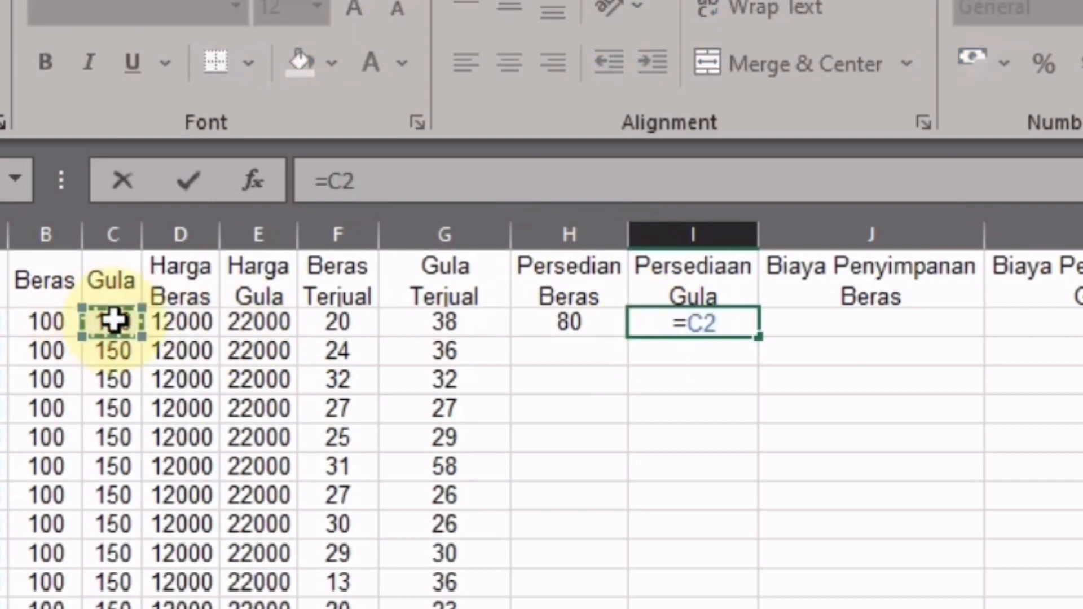
text(-)
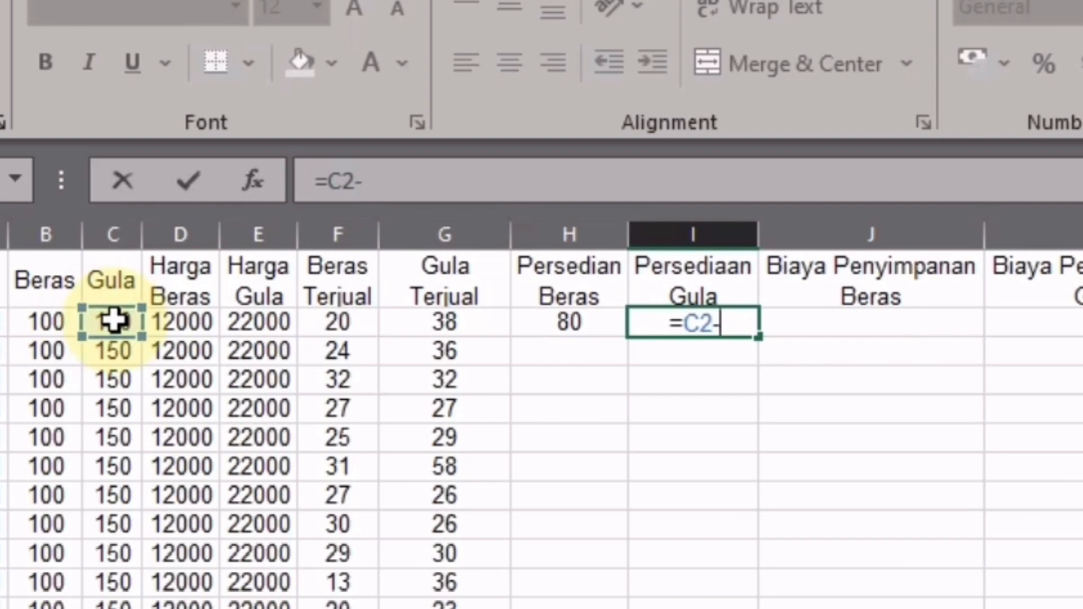
click(438, 323)
click(439, 323)
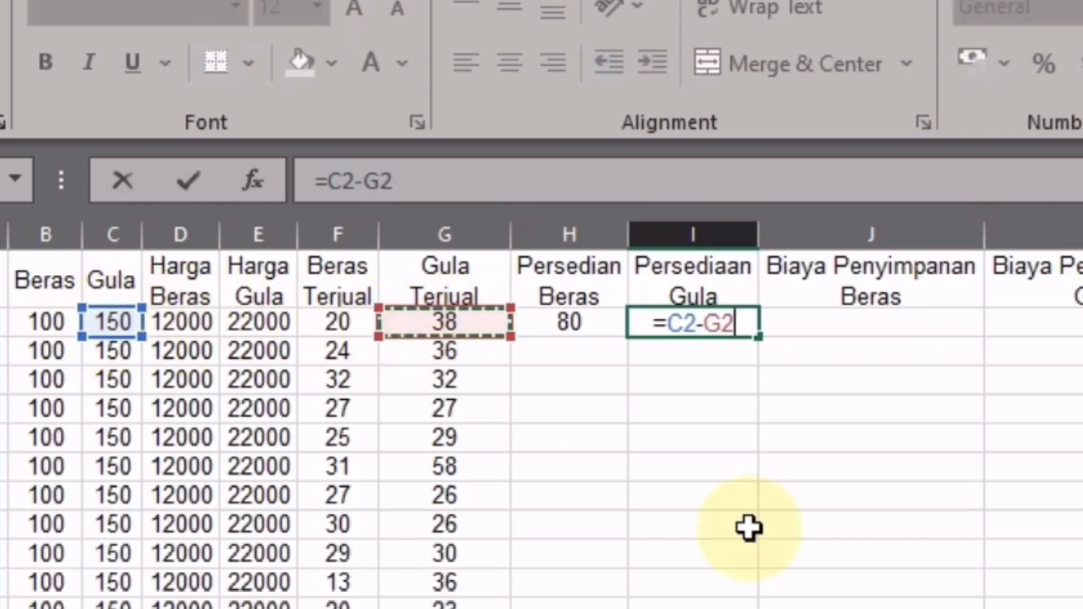
key(Return)
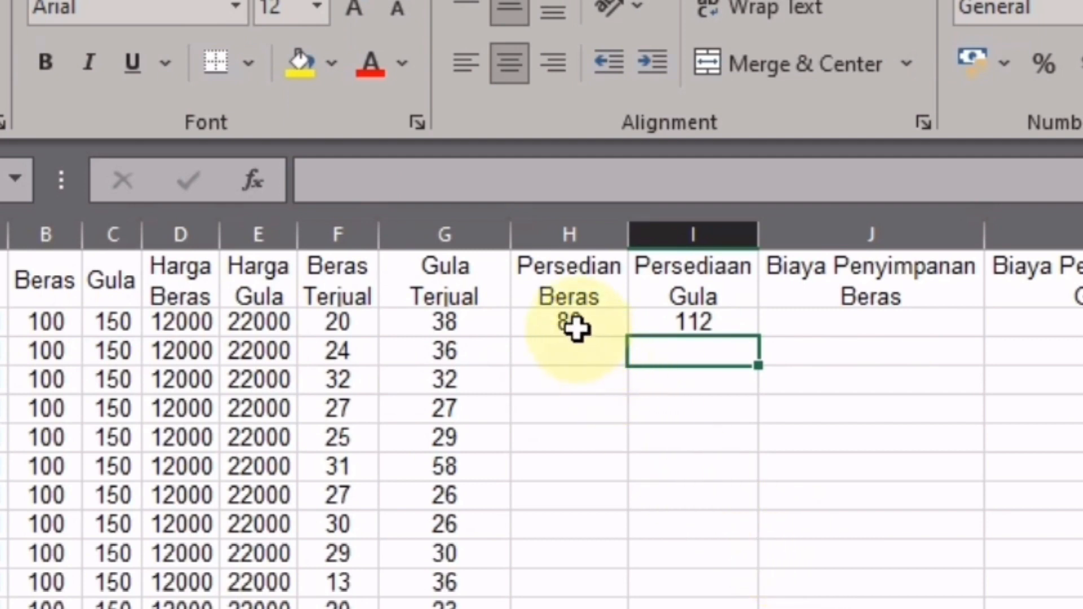
drag(579, 324, 672, 332)
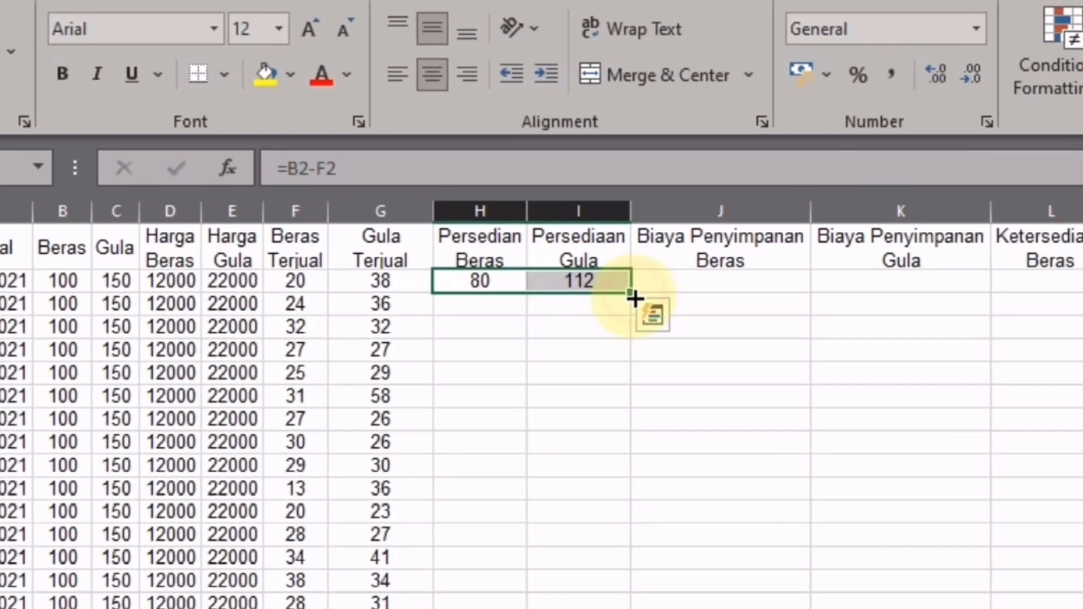
drag(766, 340, 389, 440)
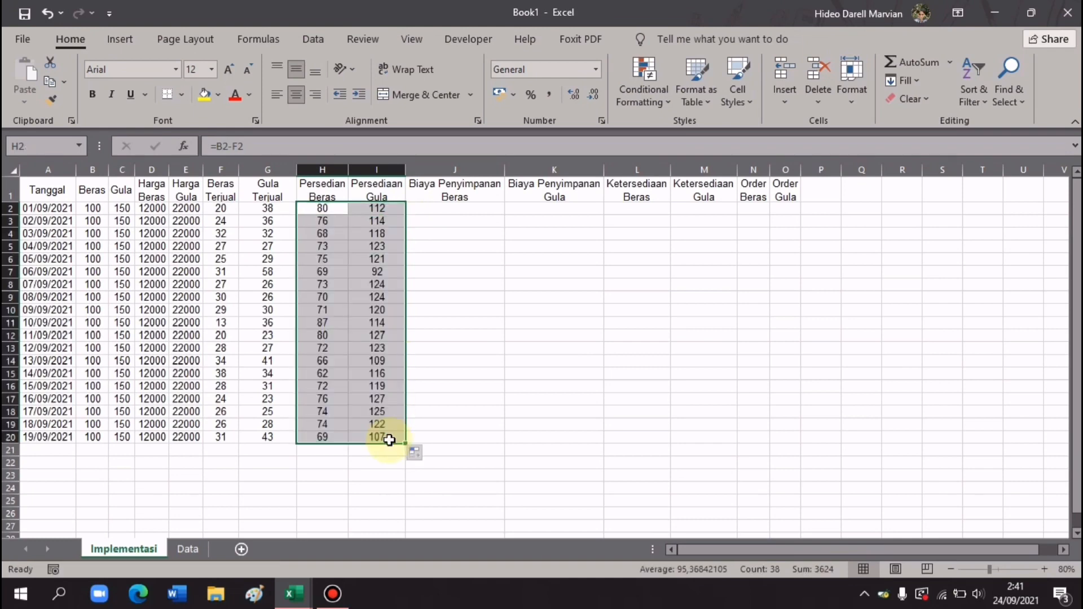
- Name the Data sheet's storage-cost range A1:F3 as tb_simpan, then go back to Implementasi
click(484, 209)
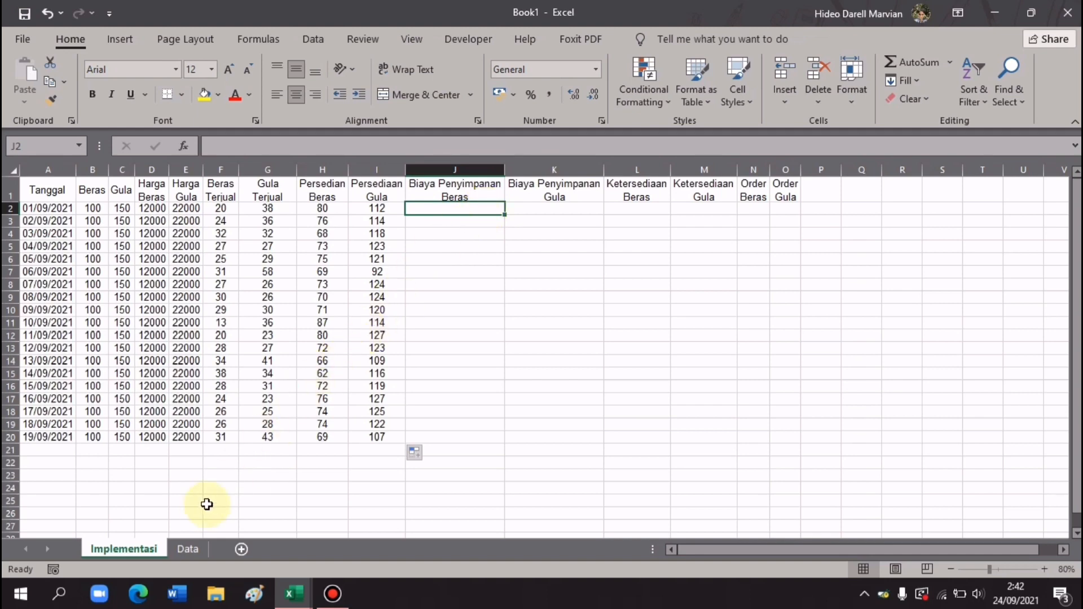
click(190, 555)
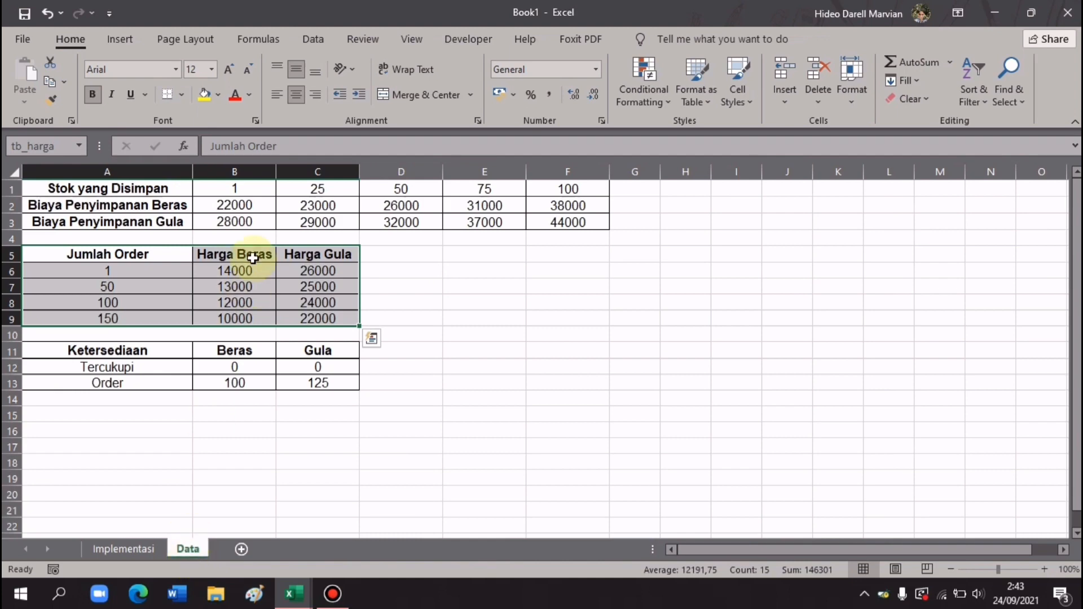
drag(165, 187, 562, 226)
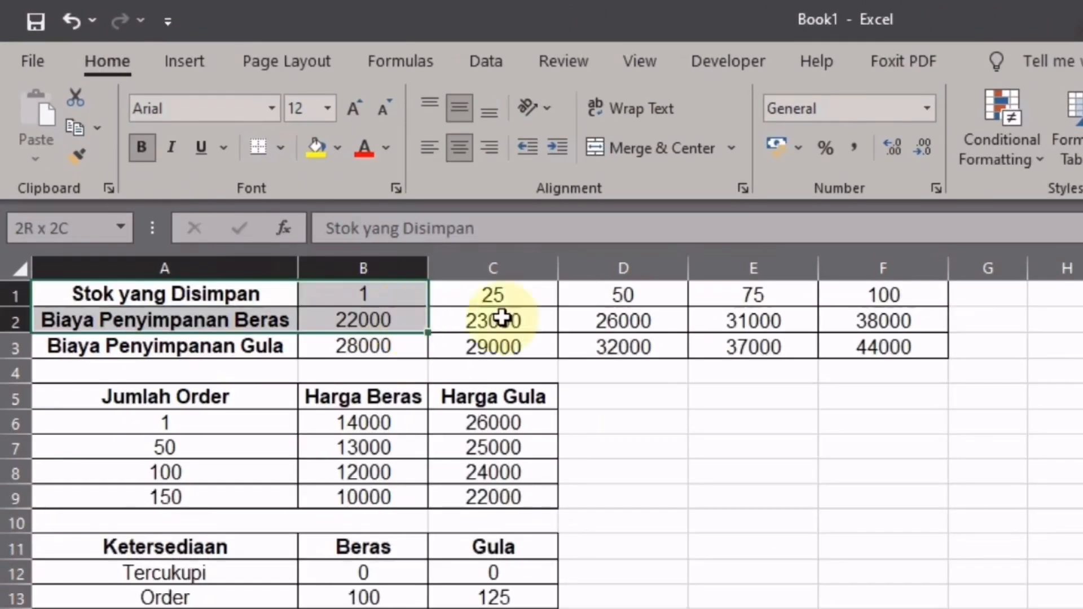
drag(872, 352, 874, 347)
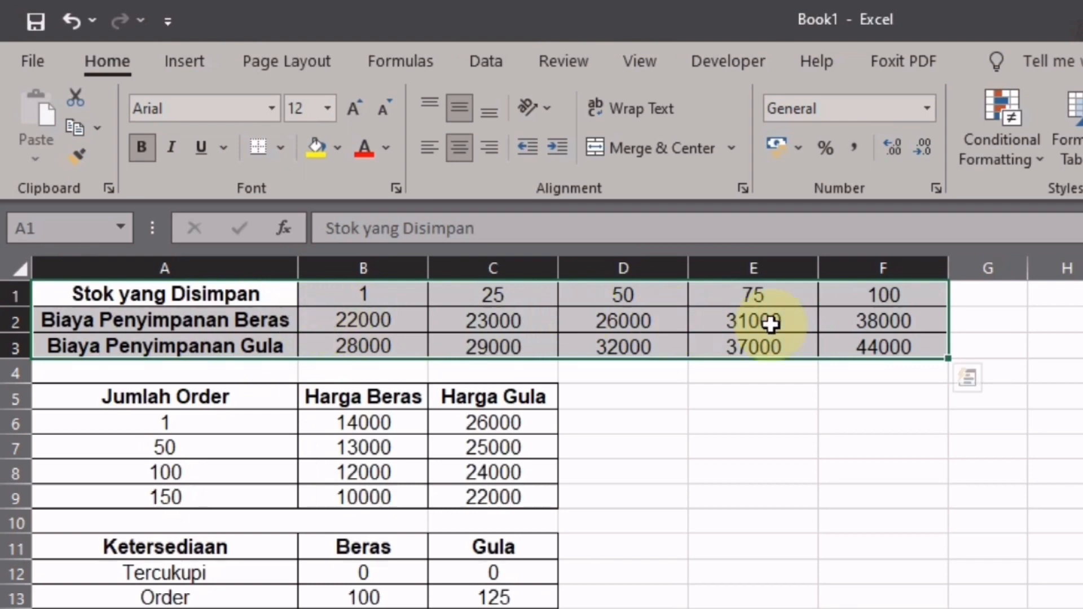
click(68, 233)
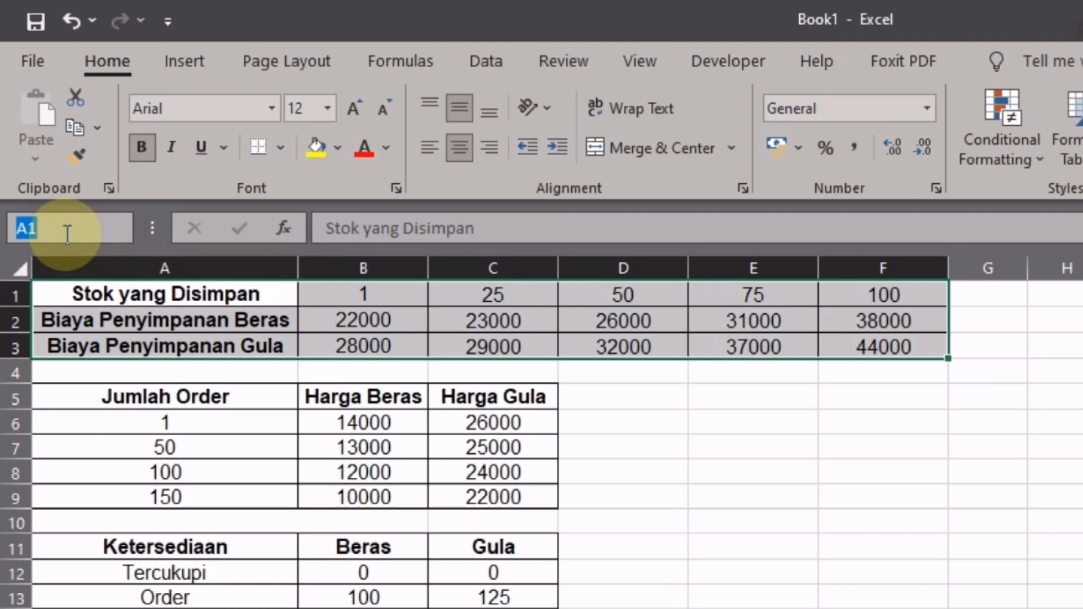
text(tb_simpan)
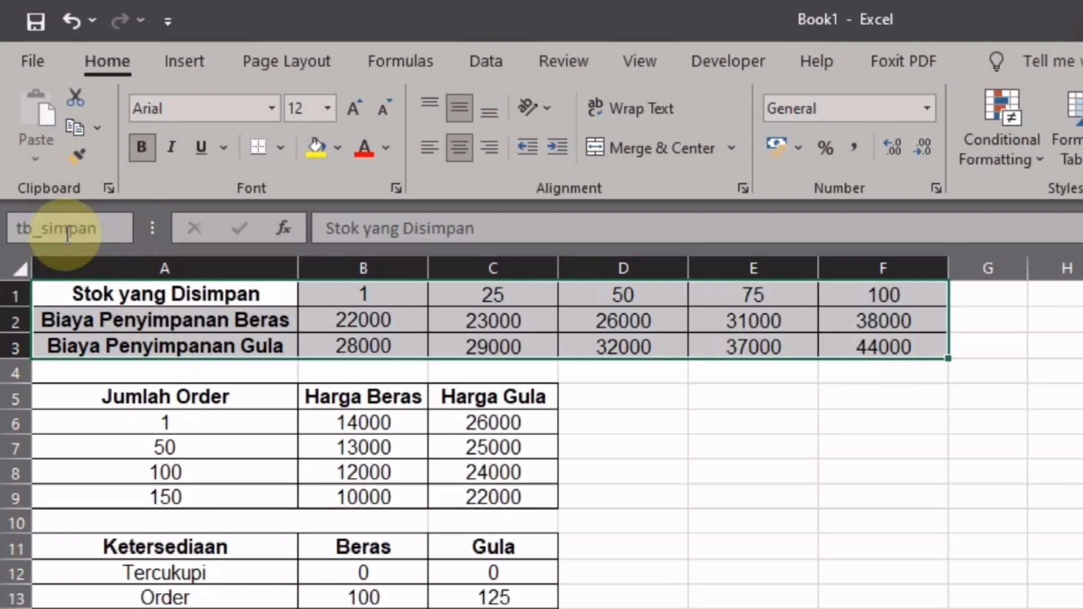
key(Return)
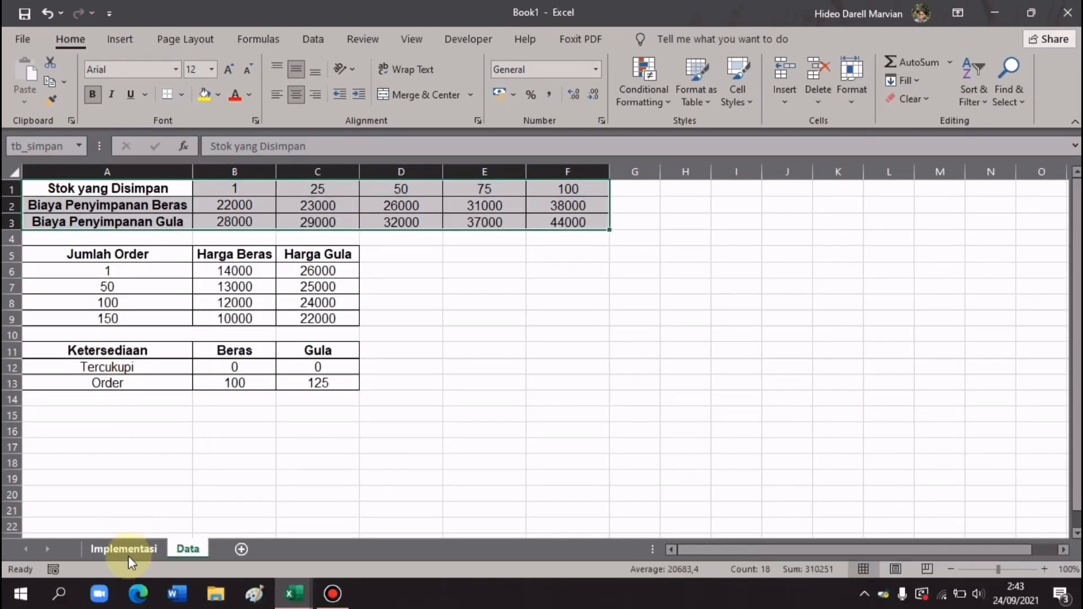
click(125, 549)
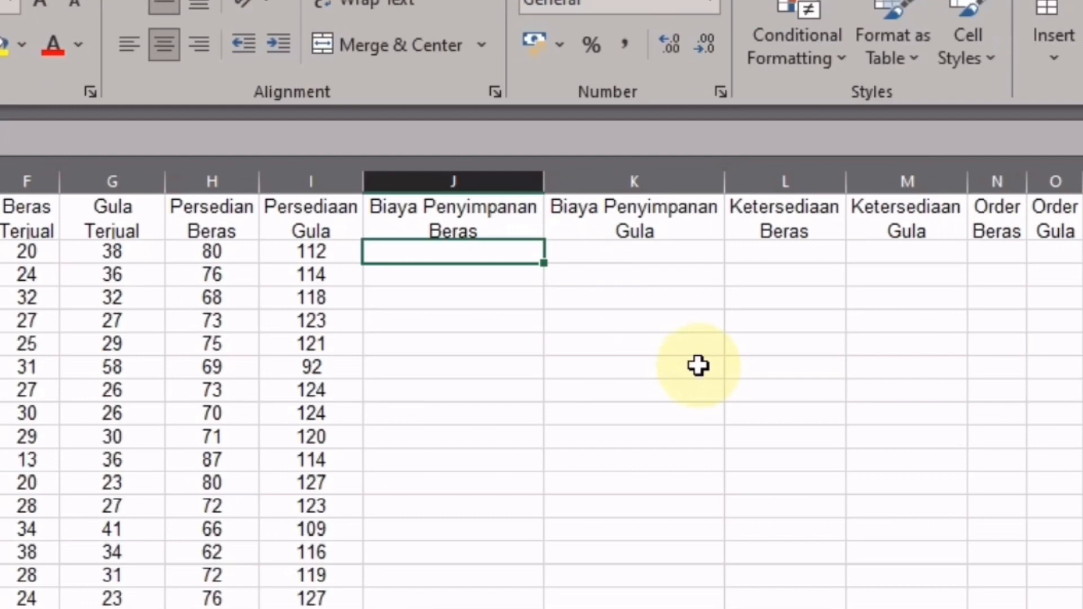
- Enter =HLOOKUP(H2;tb_simpan;2;TRUE) in J2 for the rice storage cost
text(=)
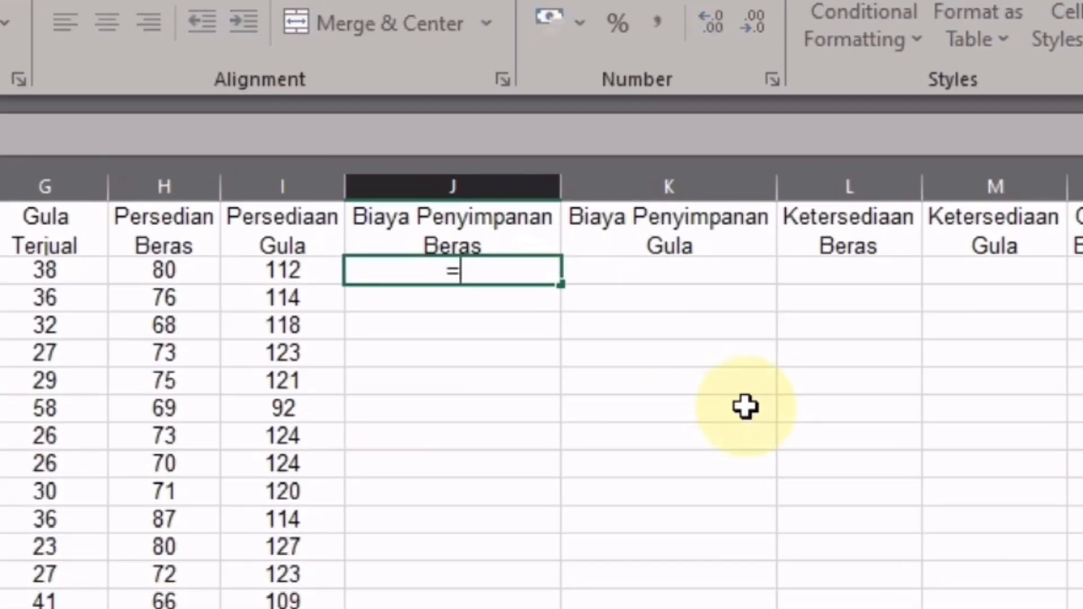
text(HLO)
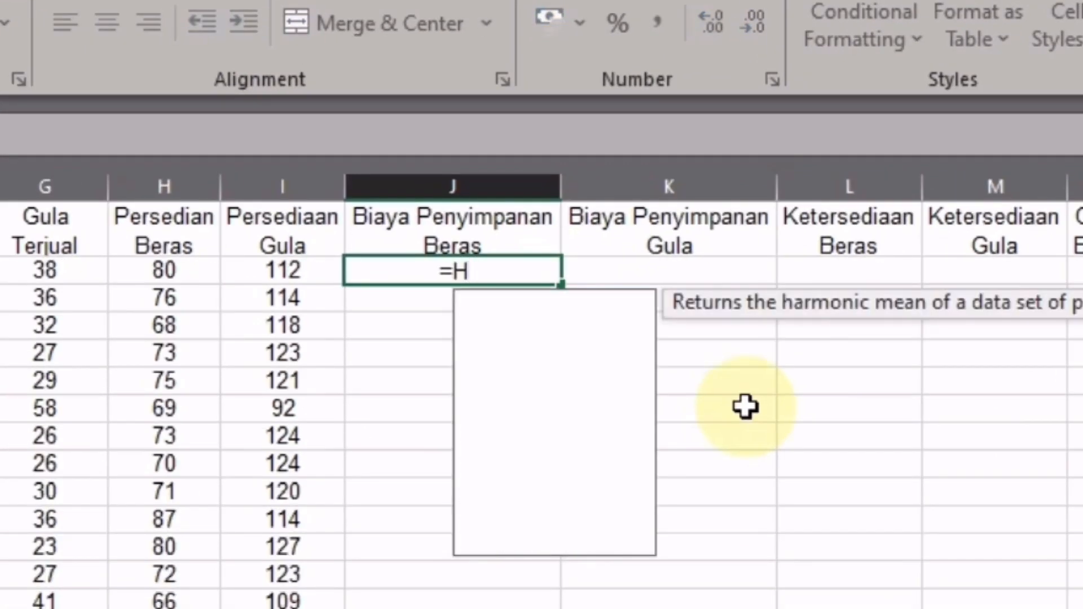
key(Tab)
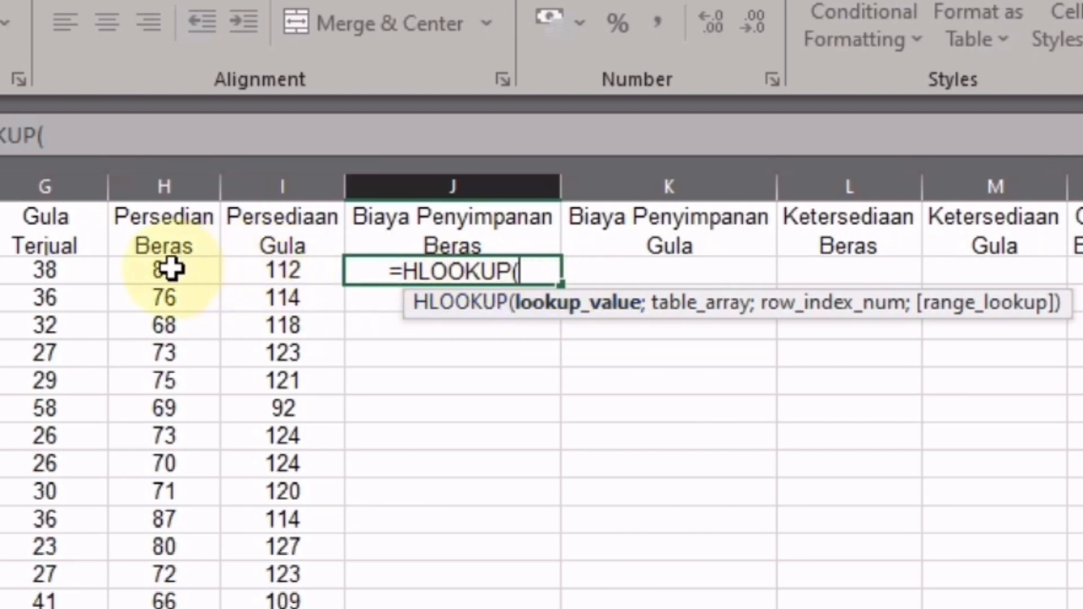
click(171, 269)
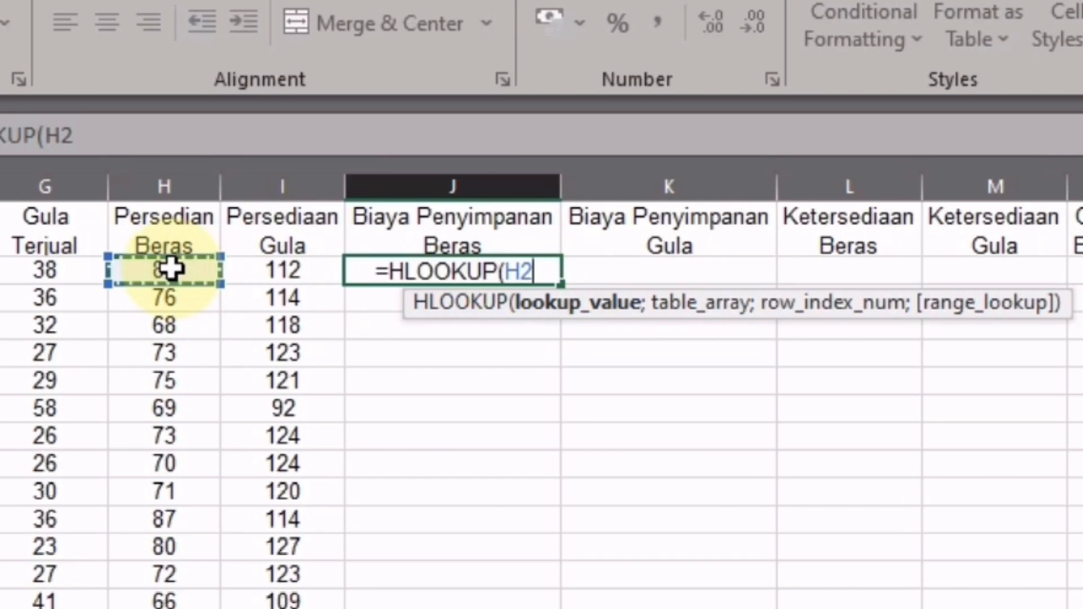
text(;)
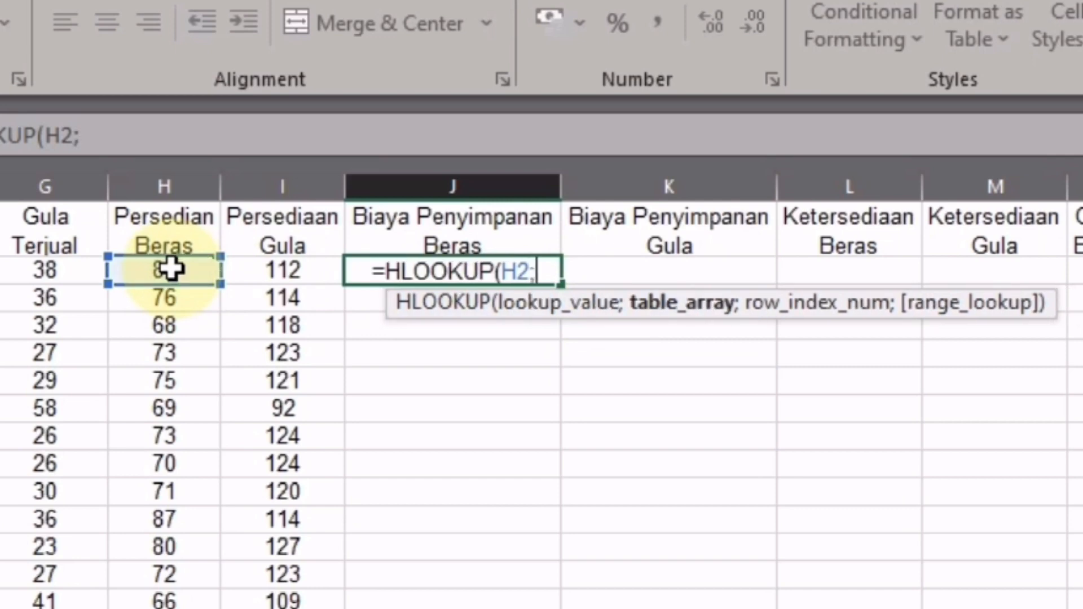
text(tb)
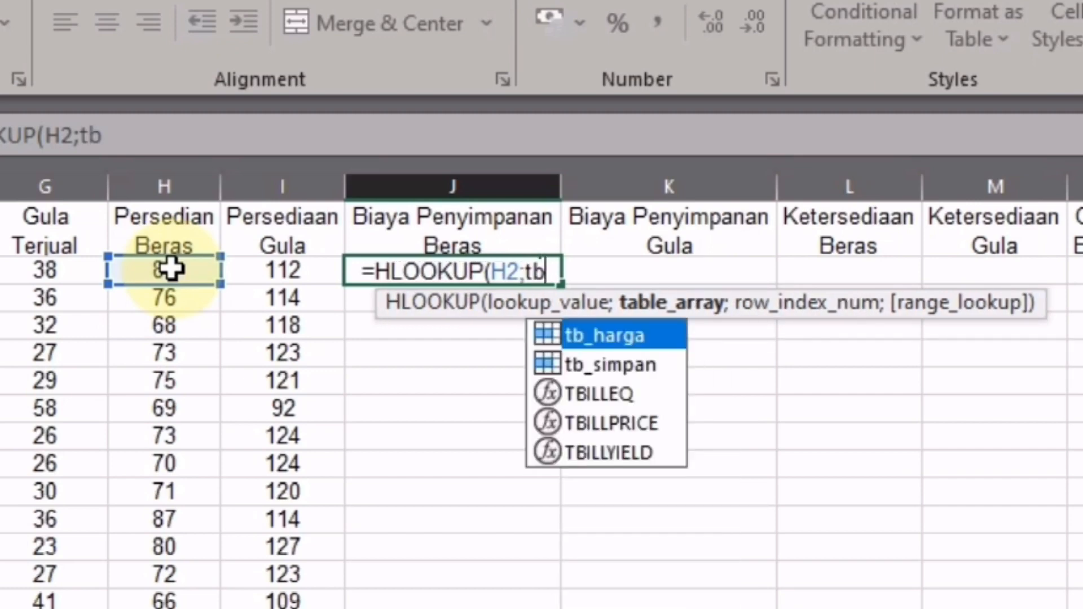
key(Down)
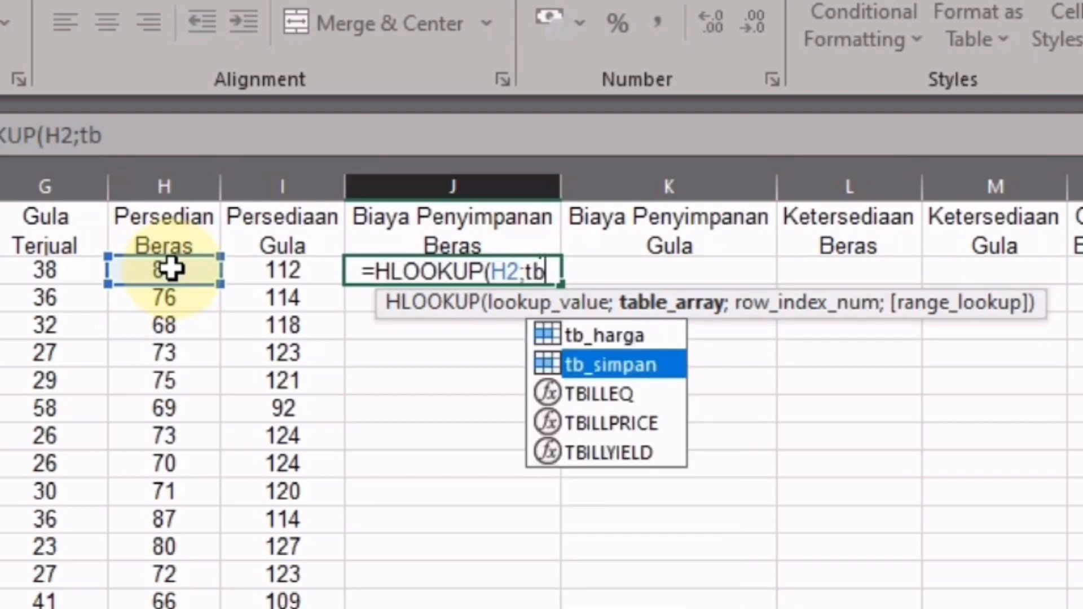
key(Tab)
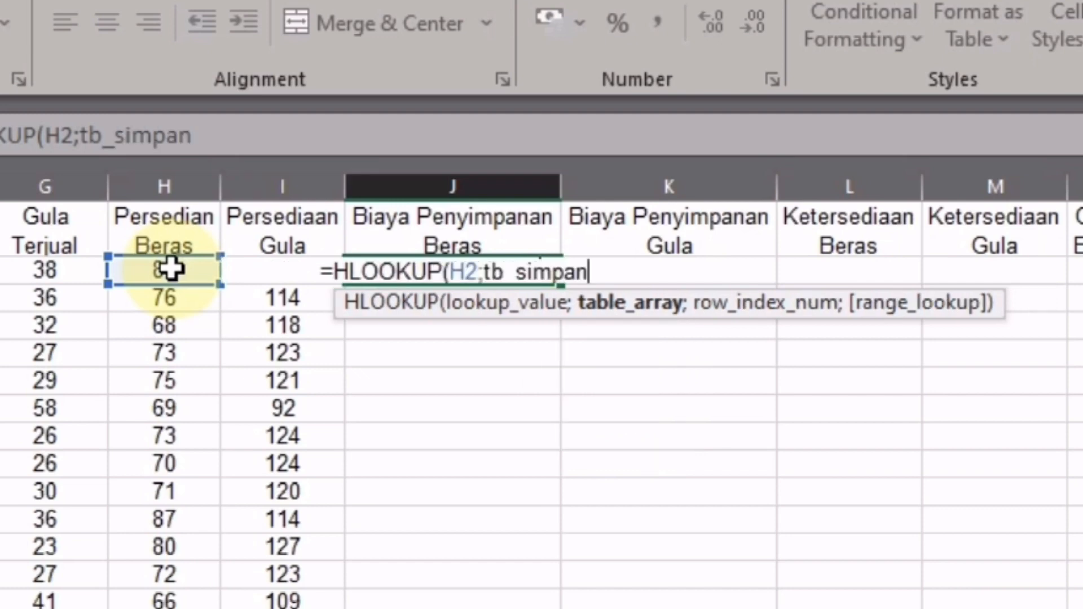
text(;)
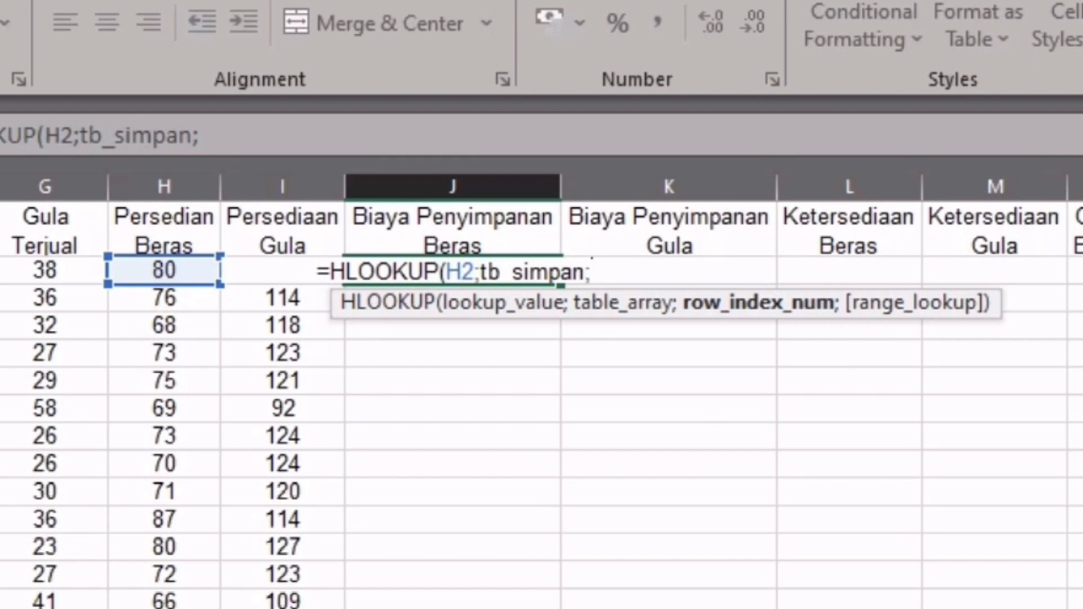
text(2)
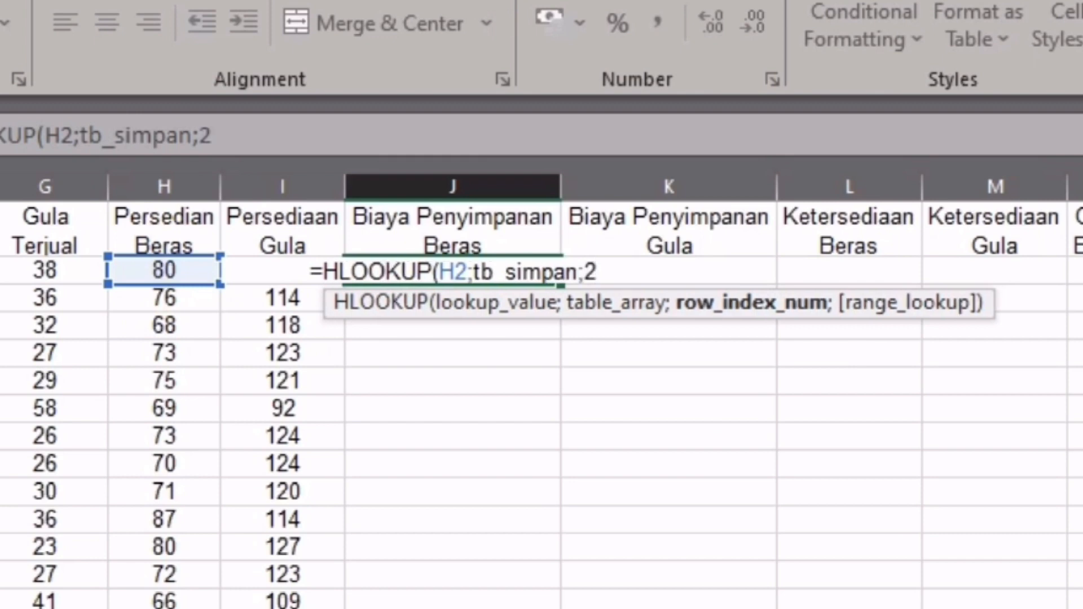
text(;)
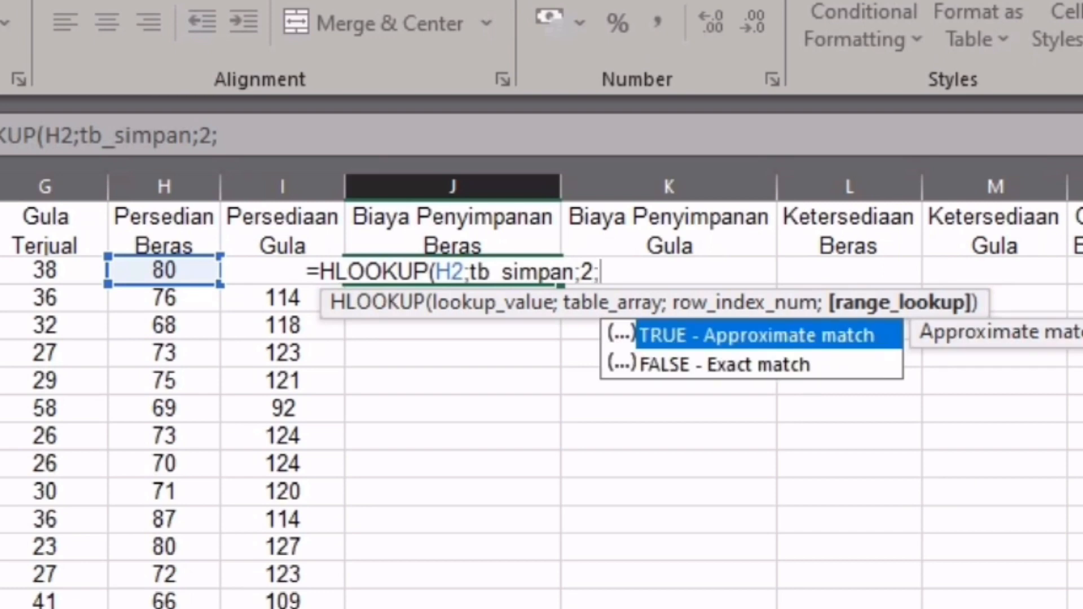
key(Tab)
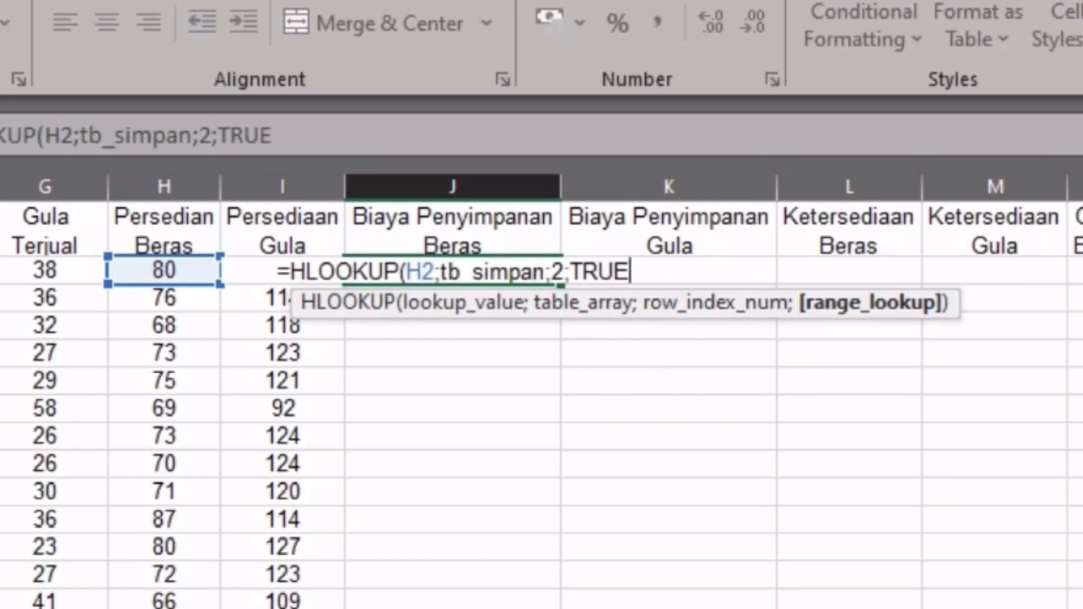
text())
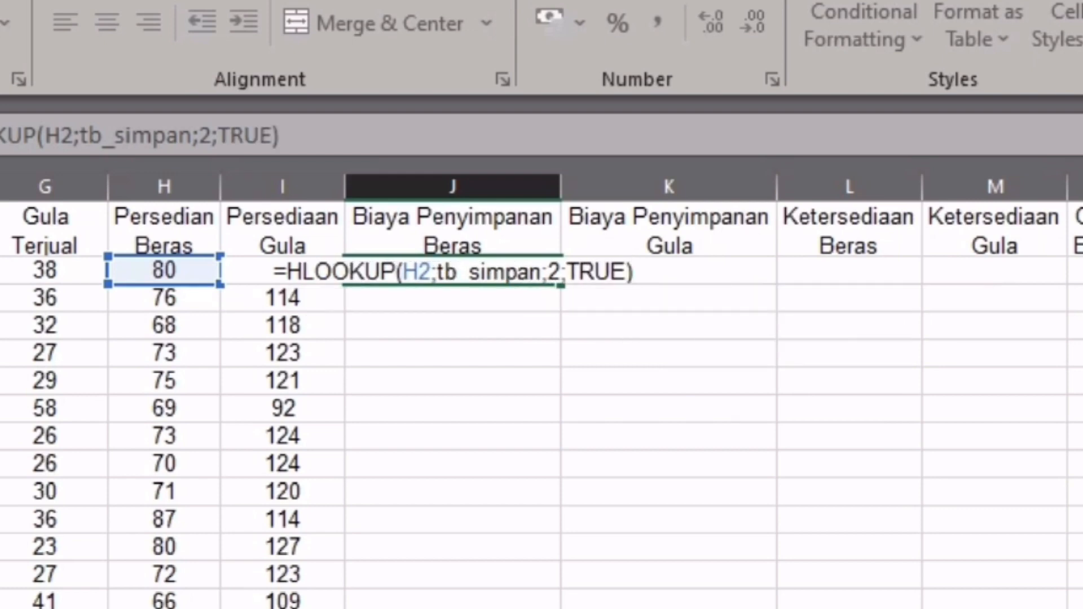
key(Return)
- Fill the J2 storage-cost formula down to J20, showing 31000 or 26000
click(491, 271)
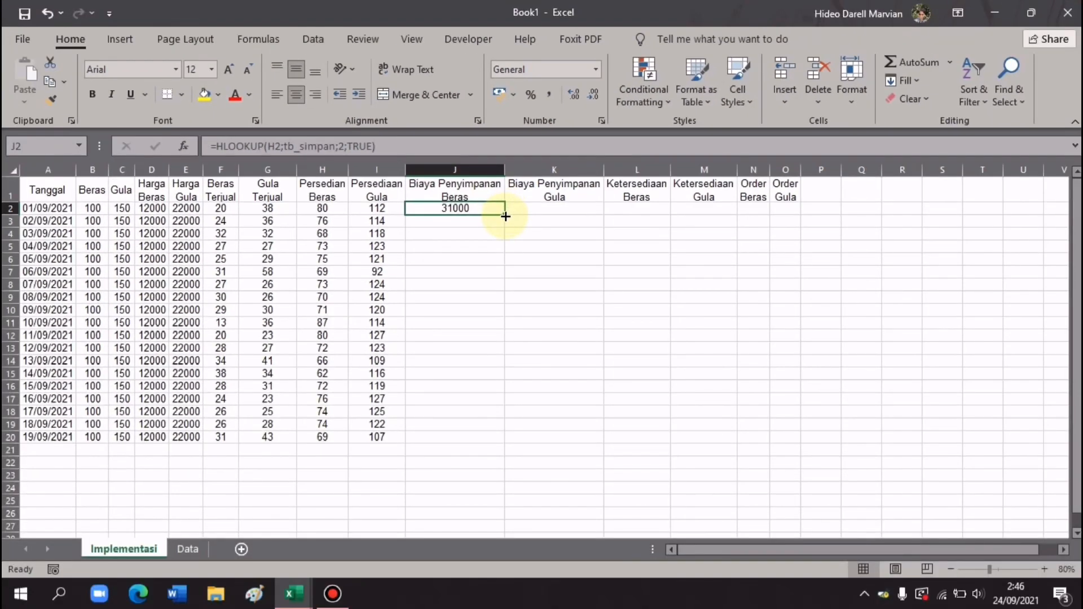
drag(506, 216, 476, 444)
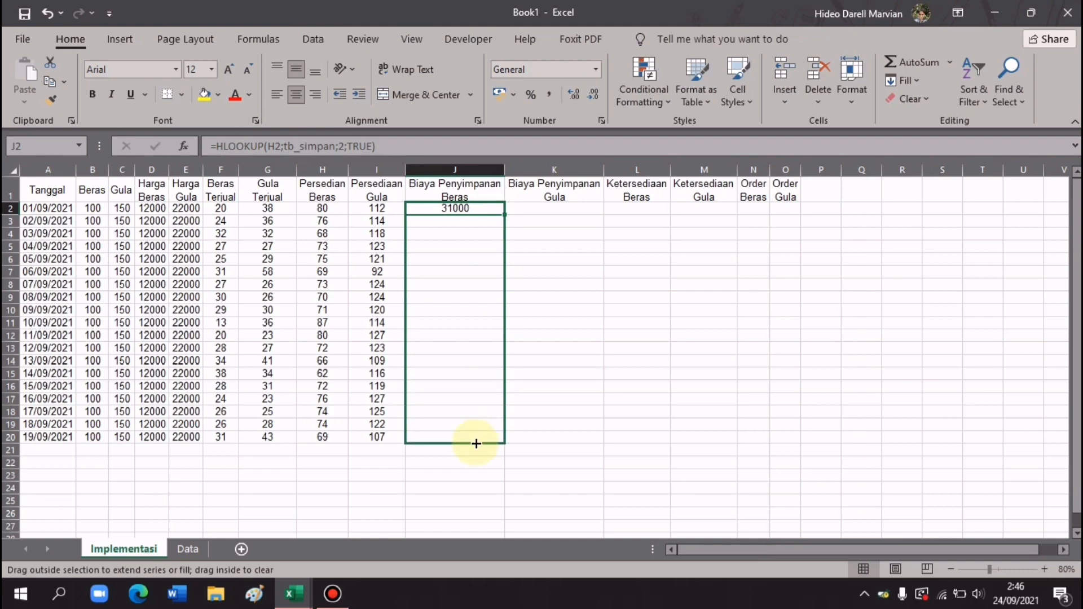
drag(476, 443, 476, 446)
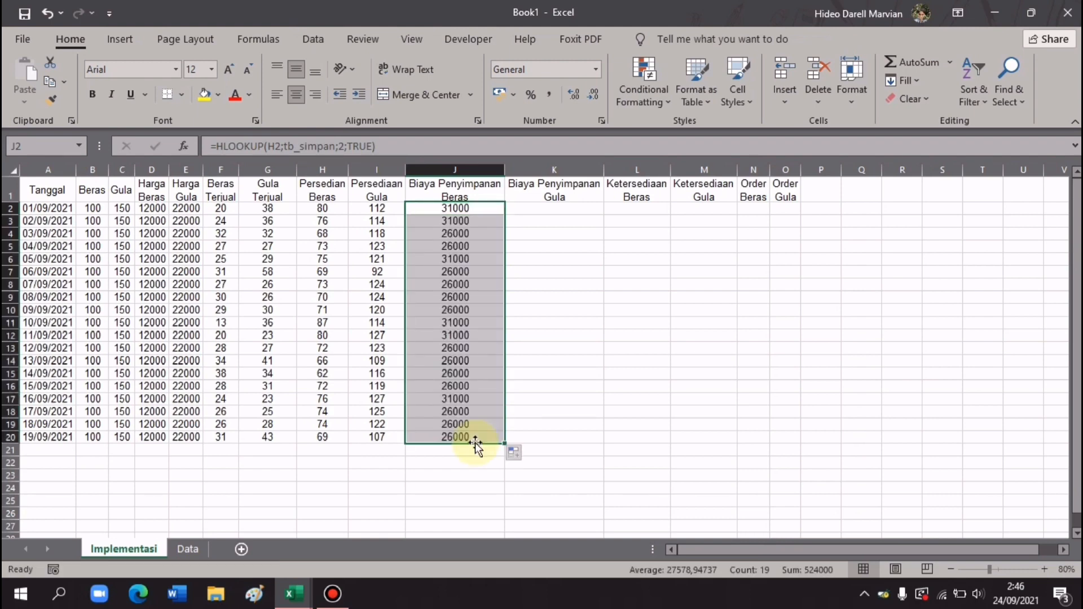
click(573, 210)
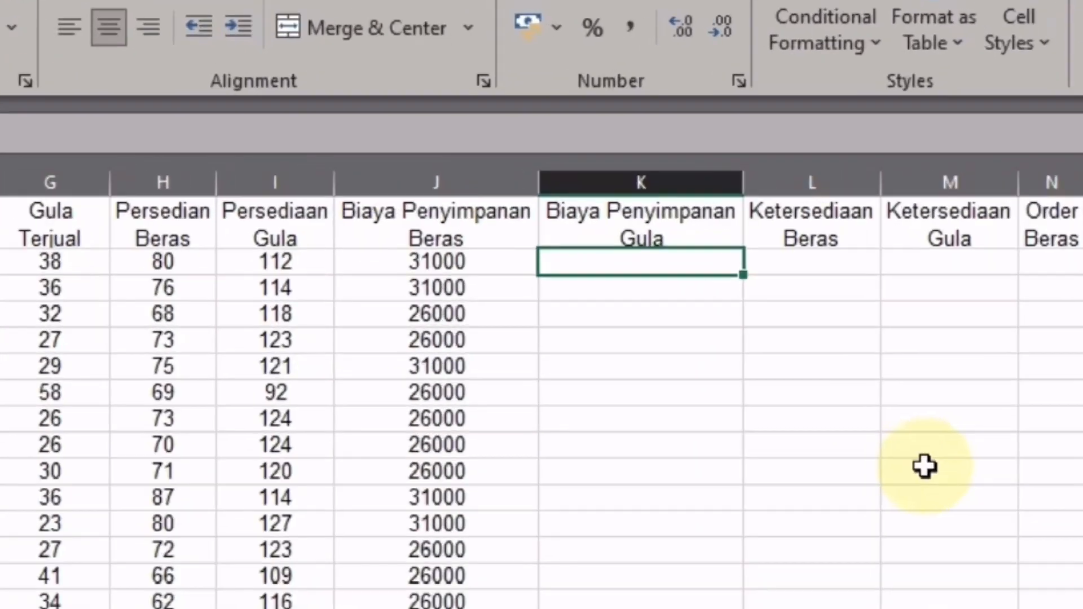
- Enter =HLOOKUP(I2;tb_simpan;3;TRUE) in K2, returning 44000 for sugar storage
text(=HL)
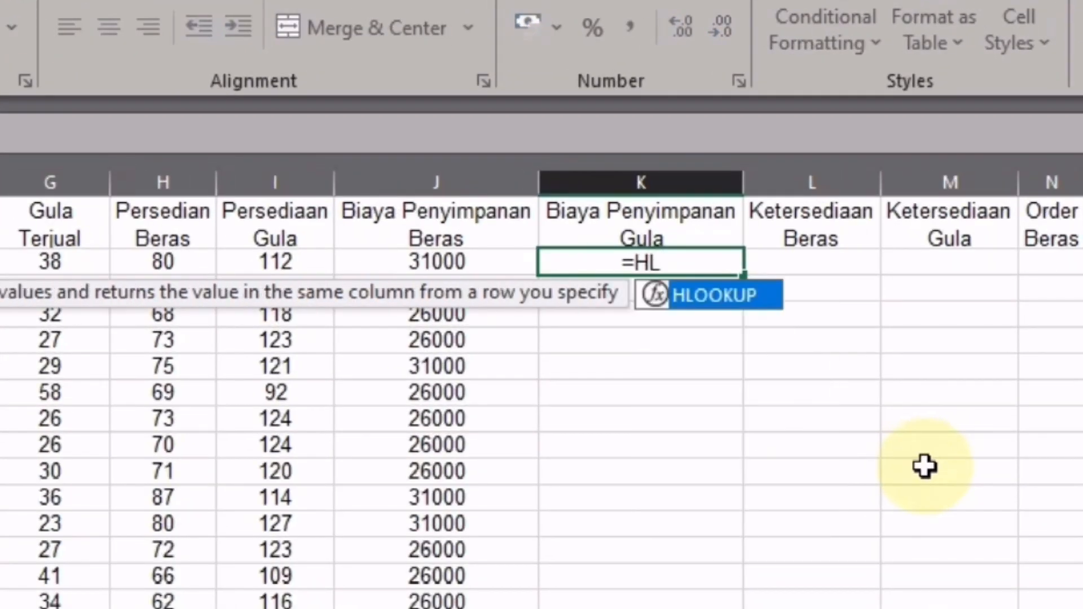
key(Tab)
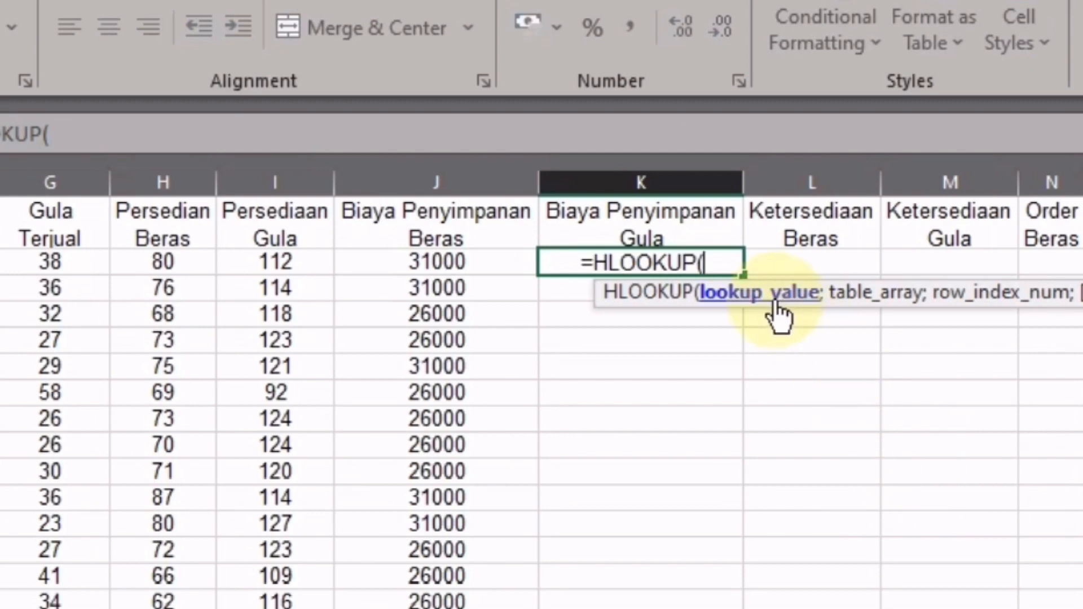
click(300, 261)
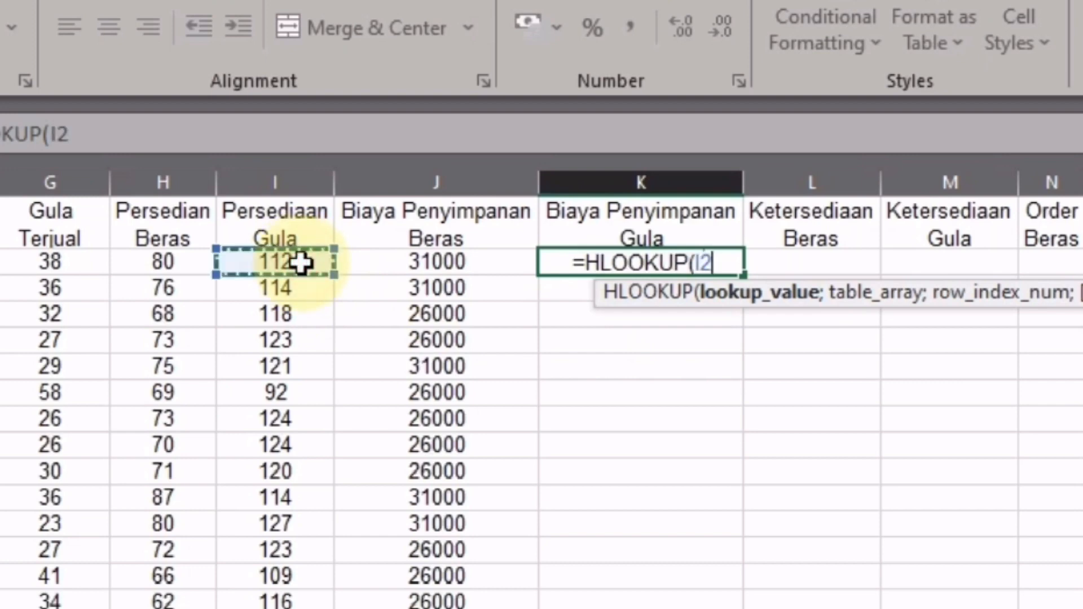
text(;)
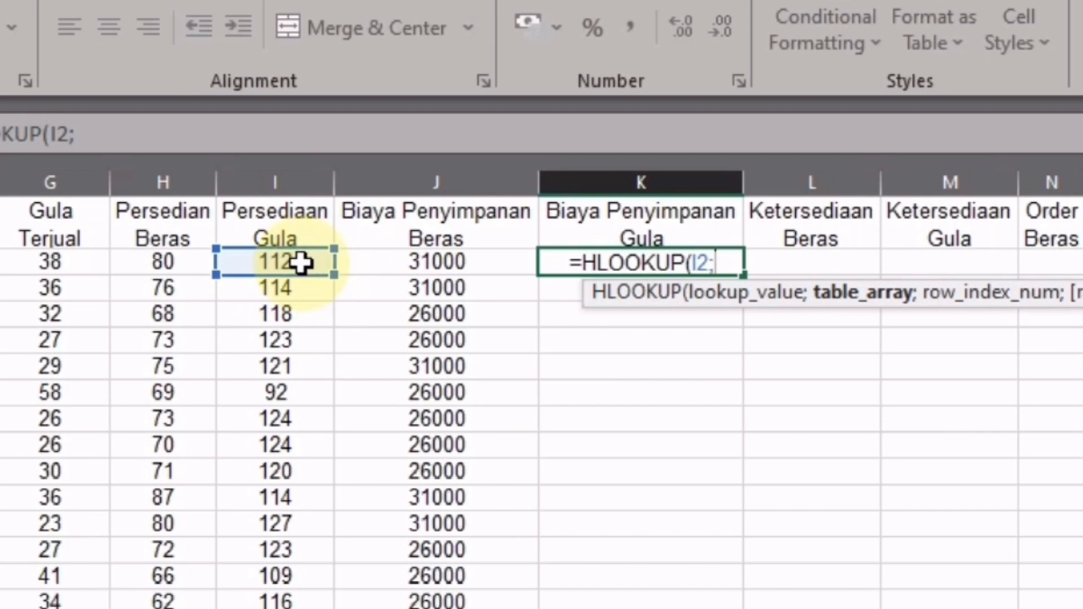
text(tb)
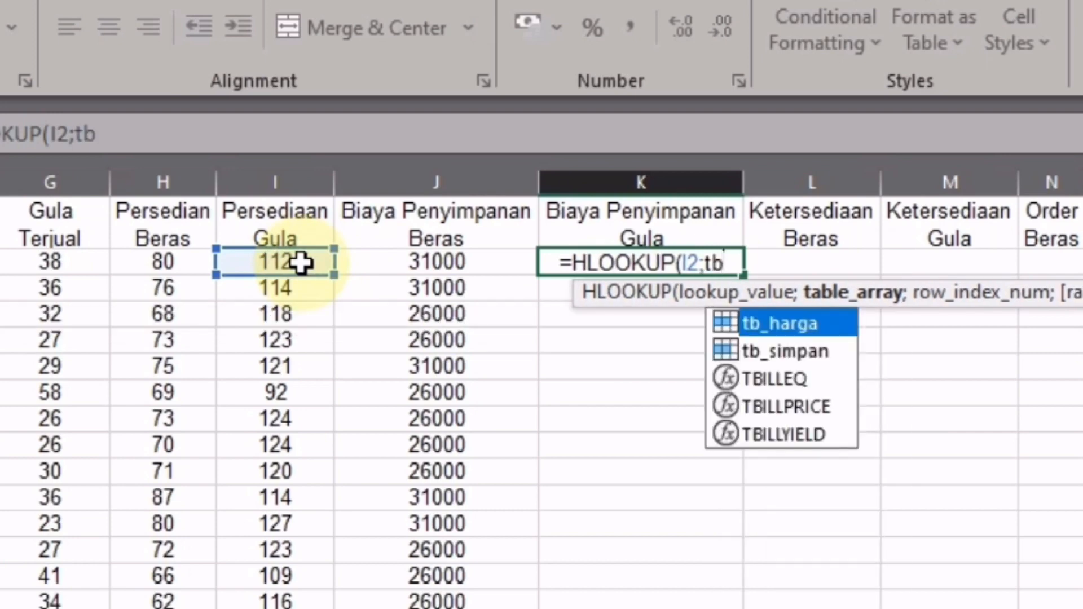
key(Down)
key(Tab)
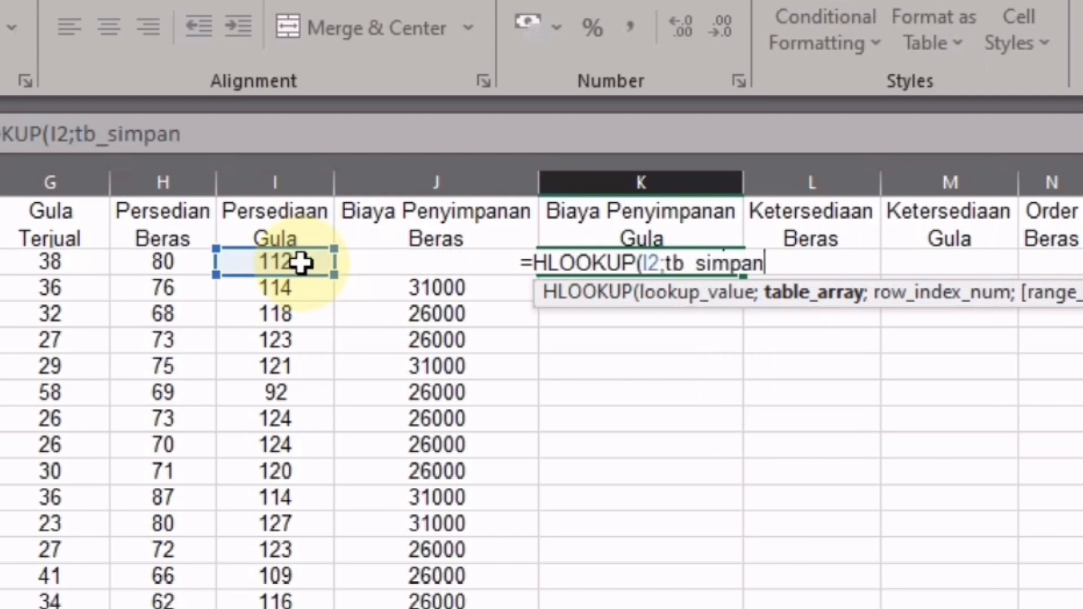
text(;)
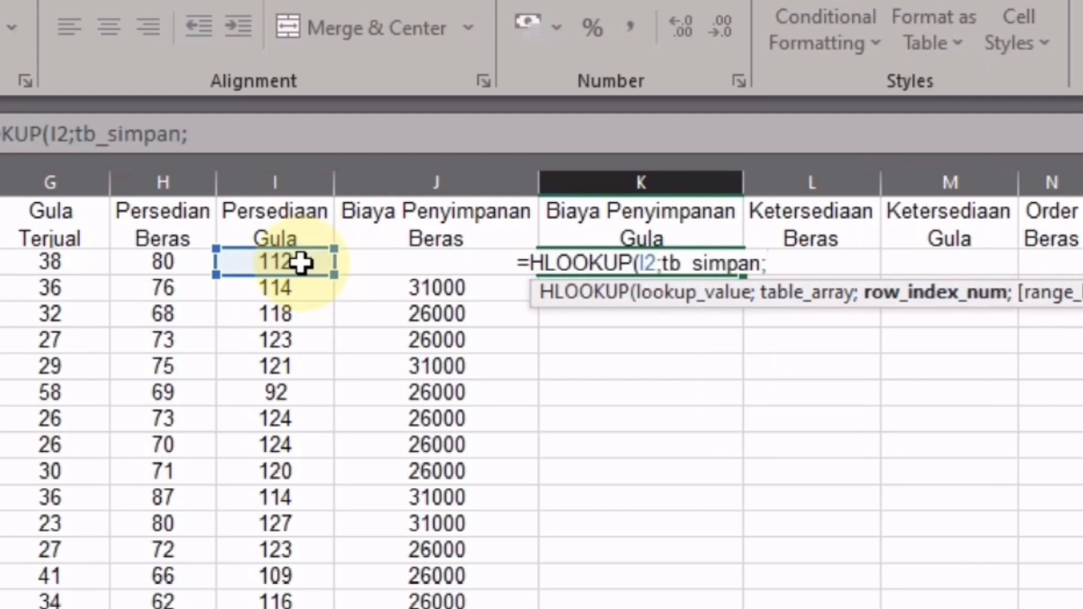
text(3)
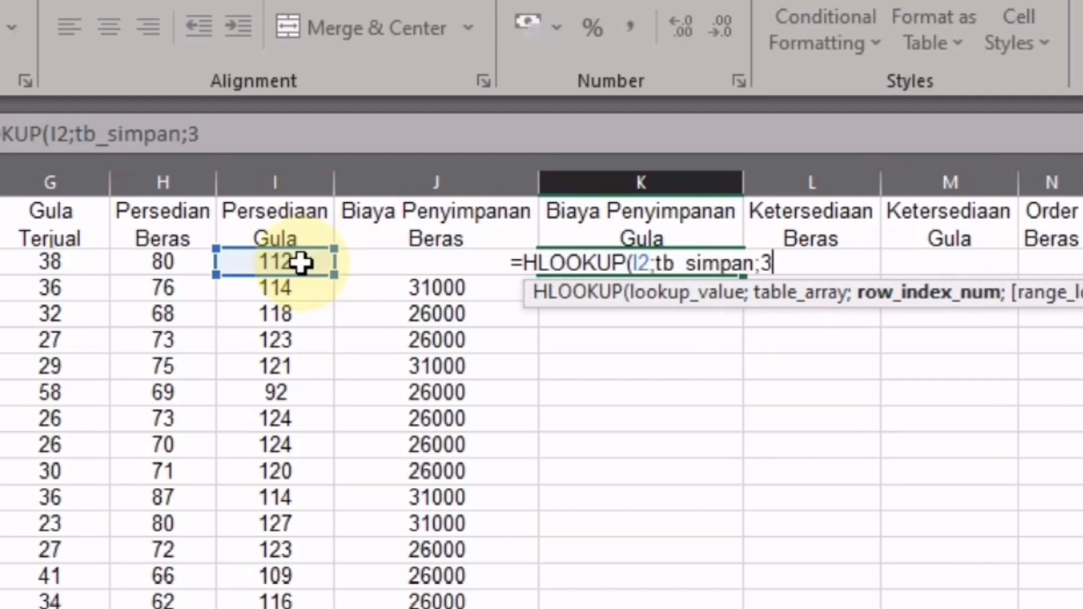
text(;)
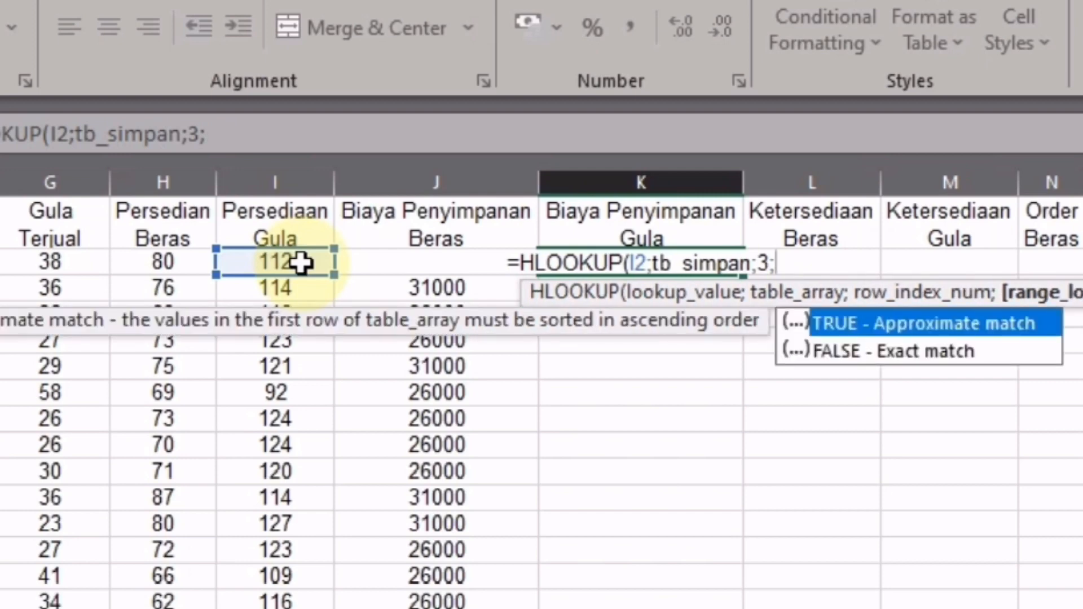
key(Tab)
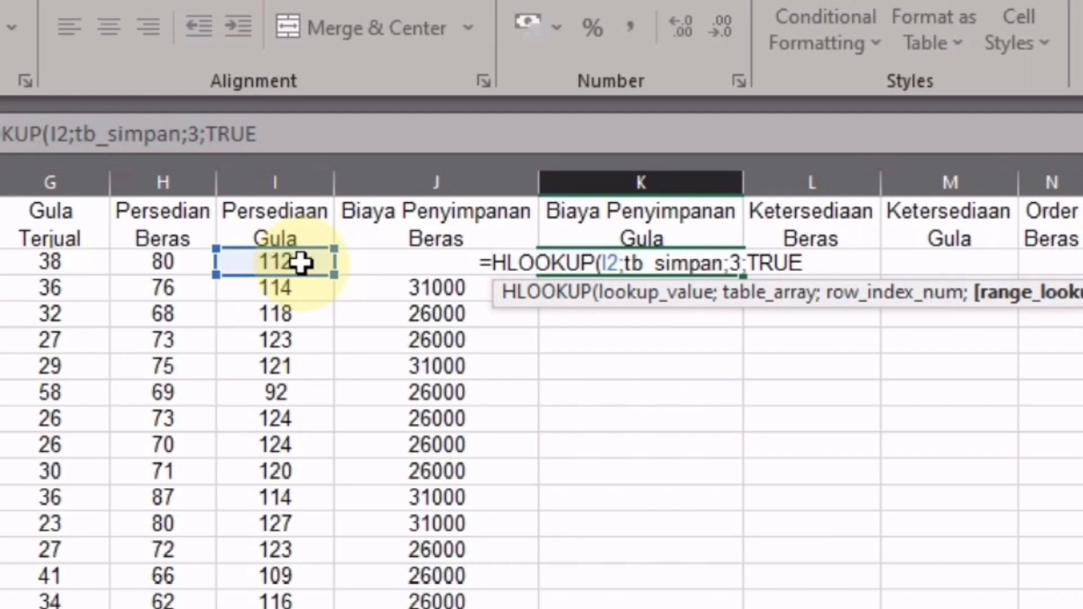
text())
key(Return)
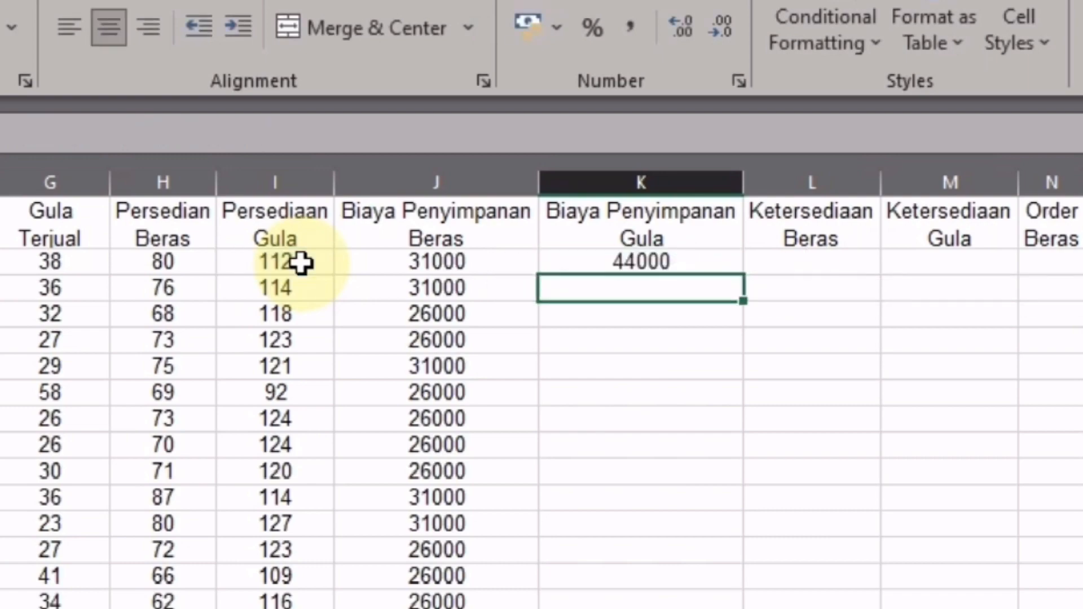
click(648, 268)
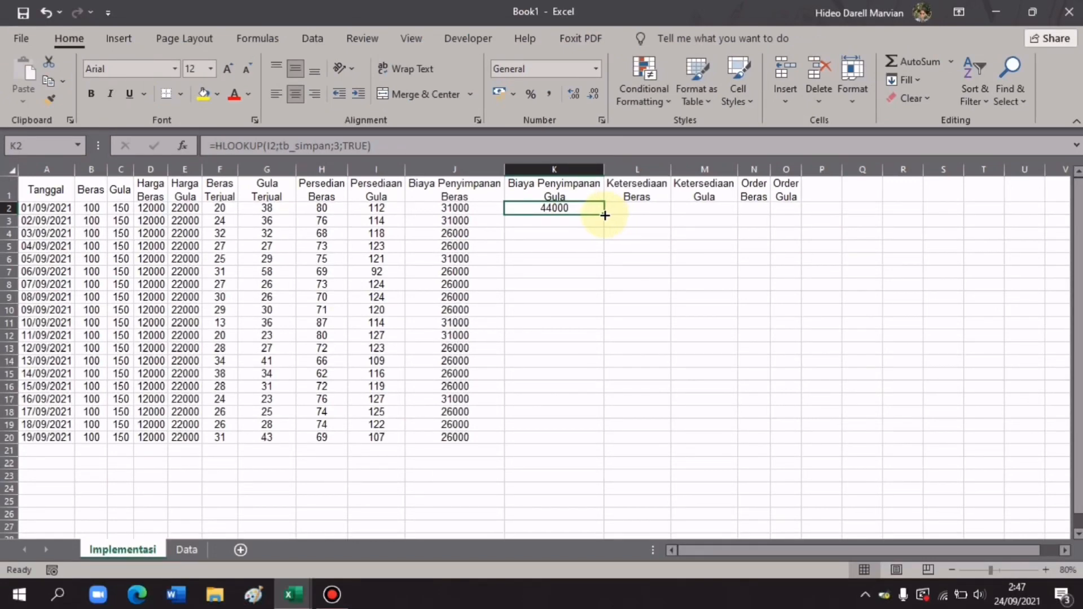
- Fill the K2 sugar storage formula down to K20, showing 44000 and one 37000
drag(604, 215, 573, 443)
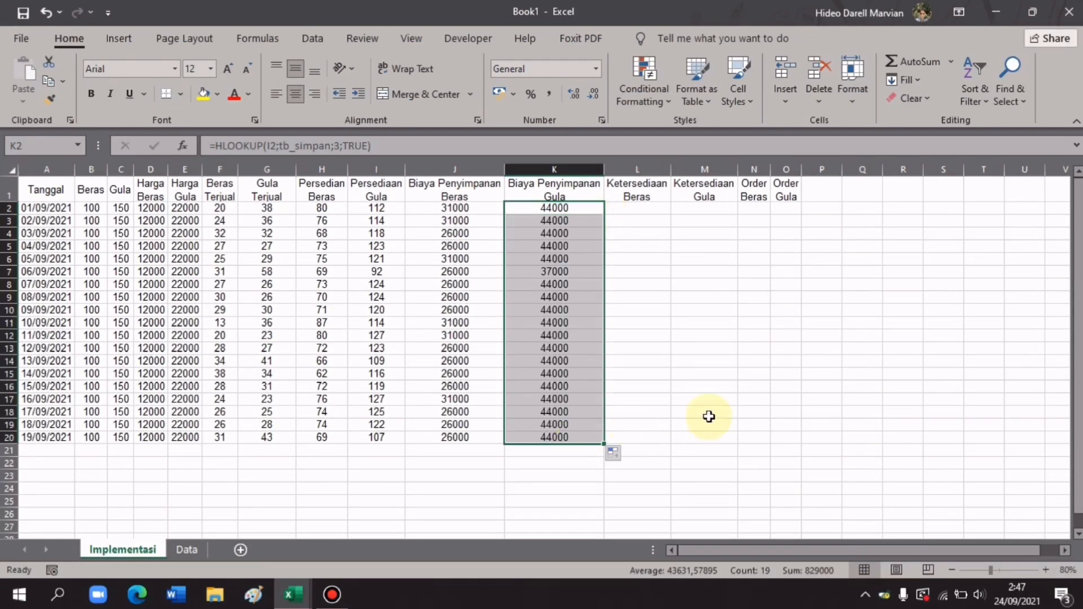
click(634, 208)
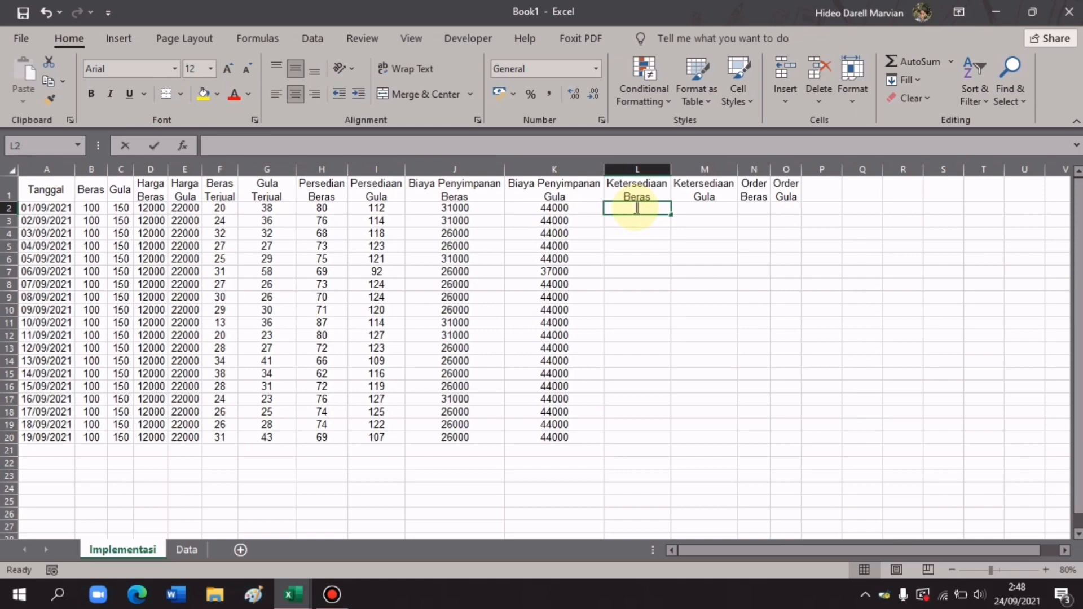
- Enter =IF(H2>=25;"Tercukupi";"Order") in L2 for rice availability
text(=)
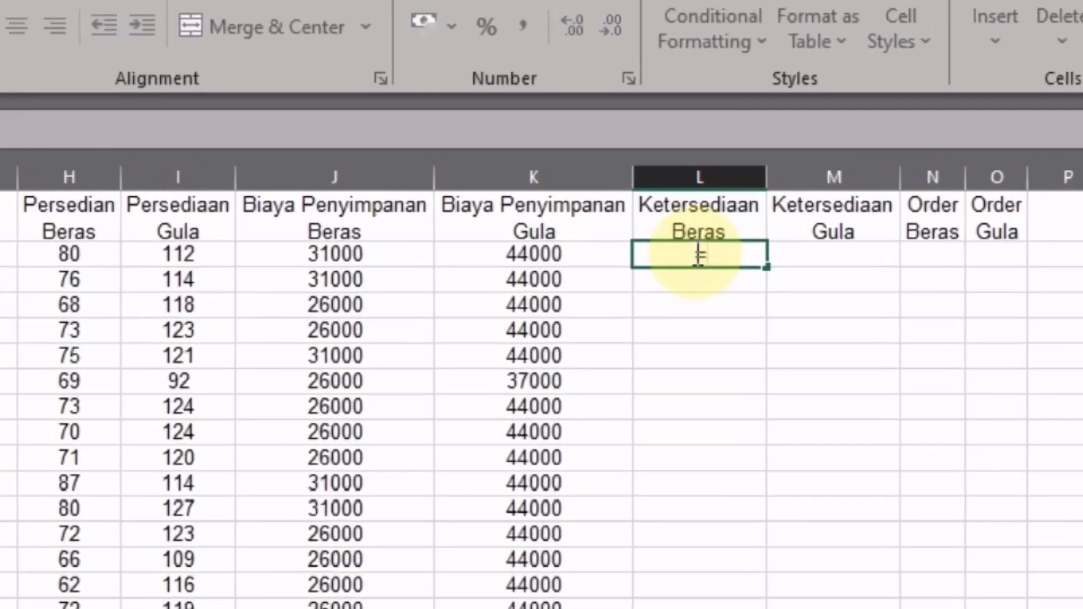
text(IF)
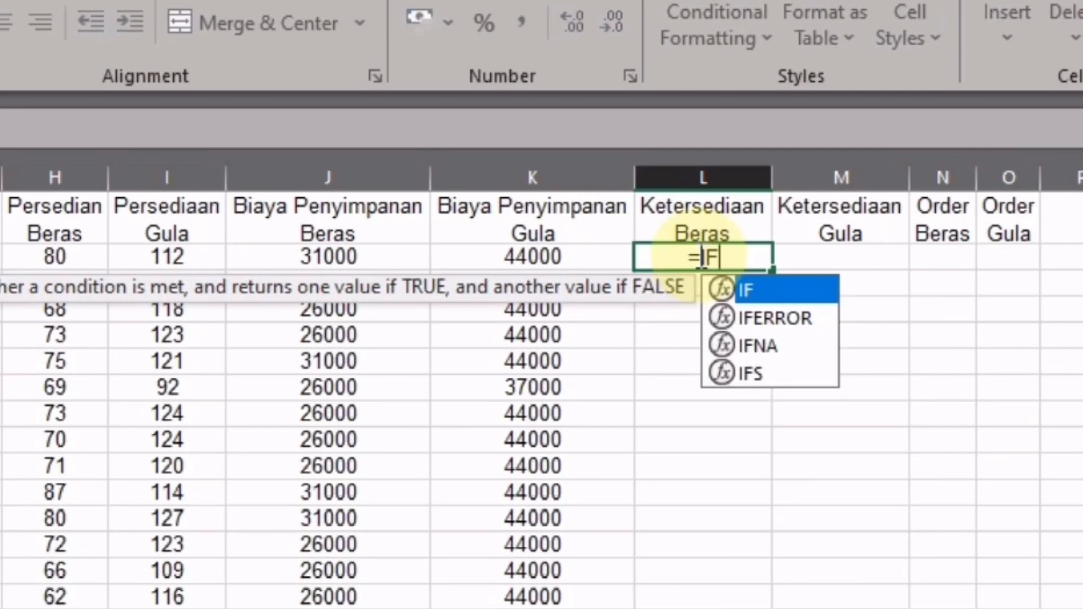
text(()
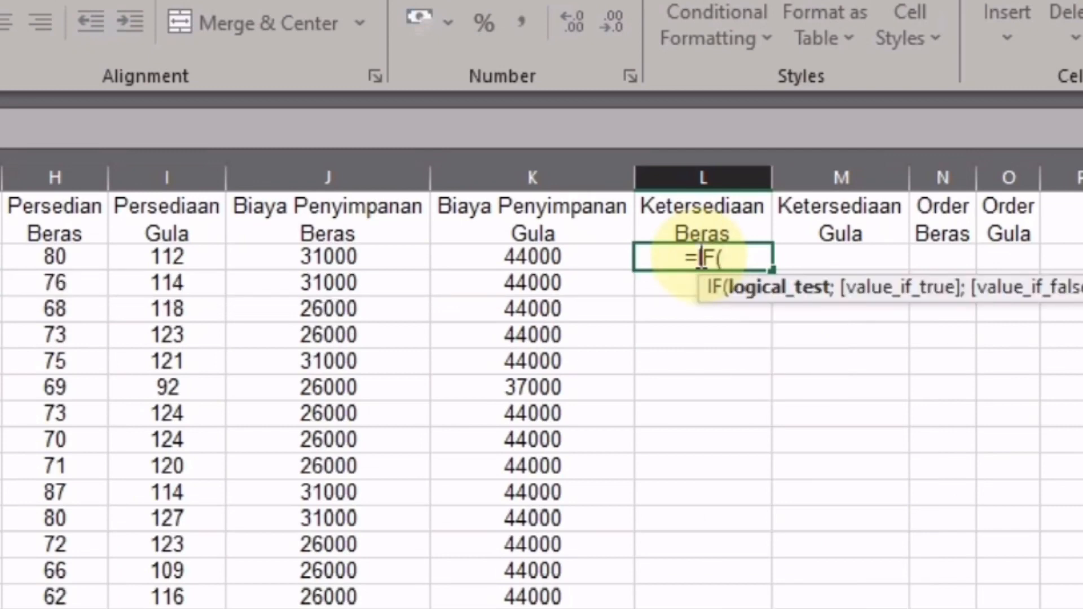
click(55, 255)
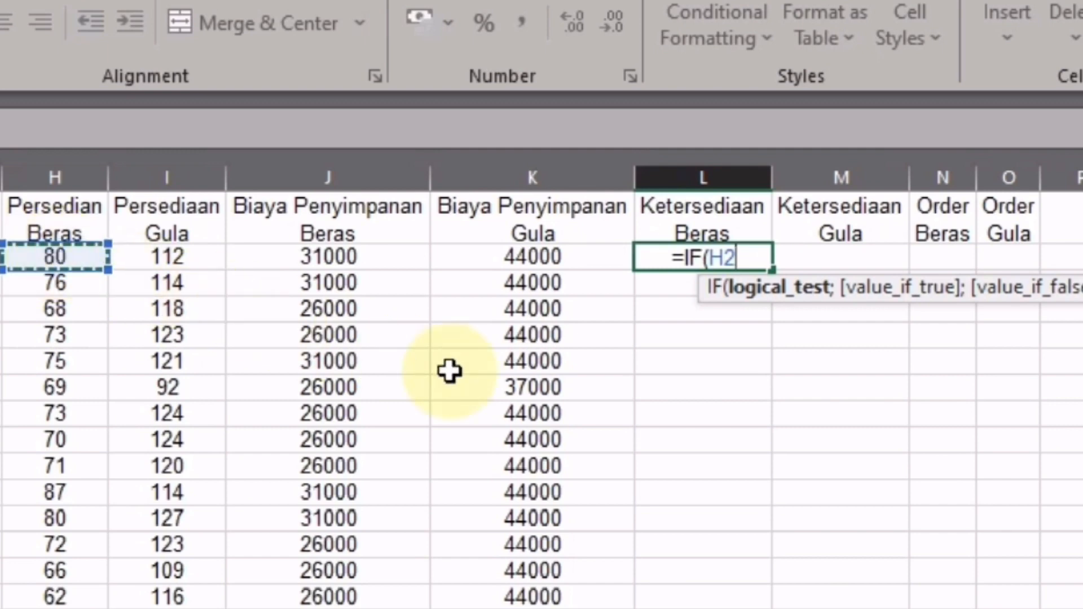
text(>)
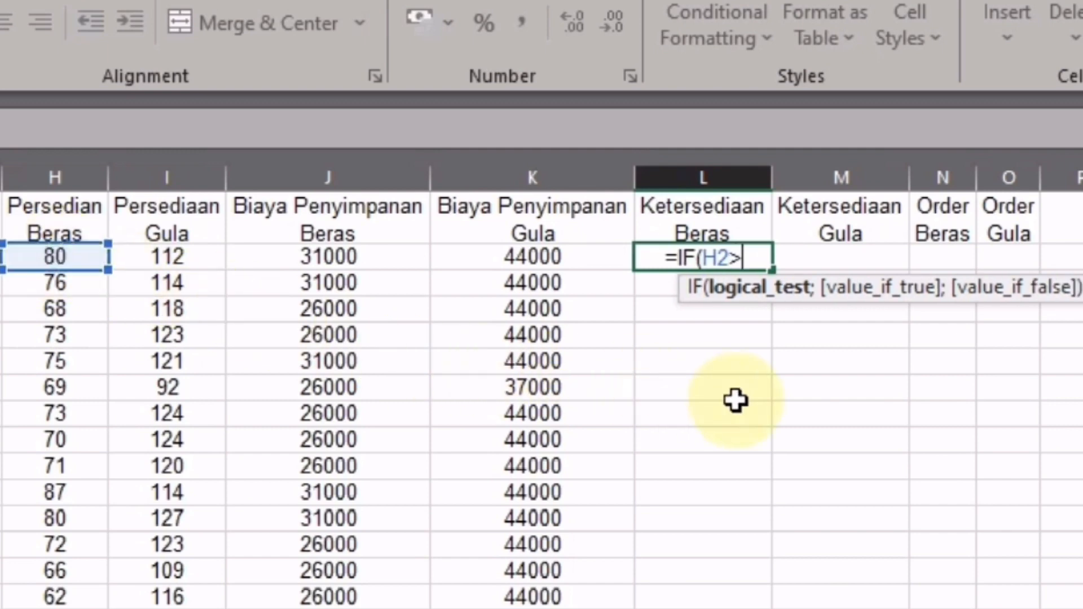
text(=)
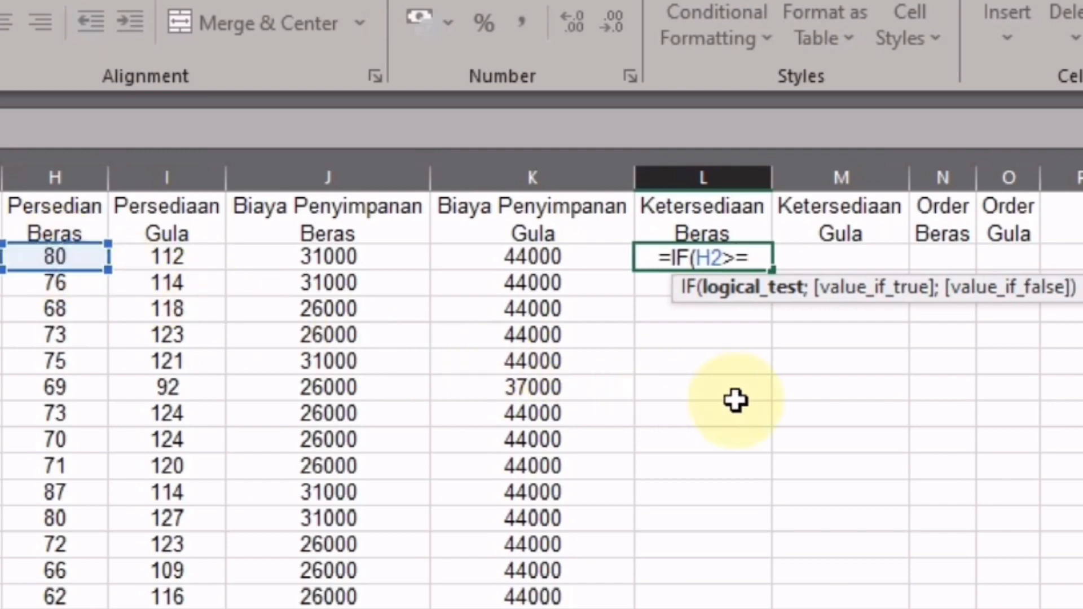
text(25)
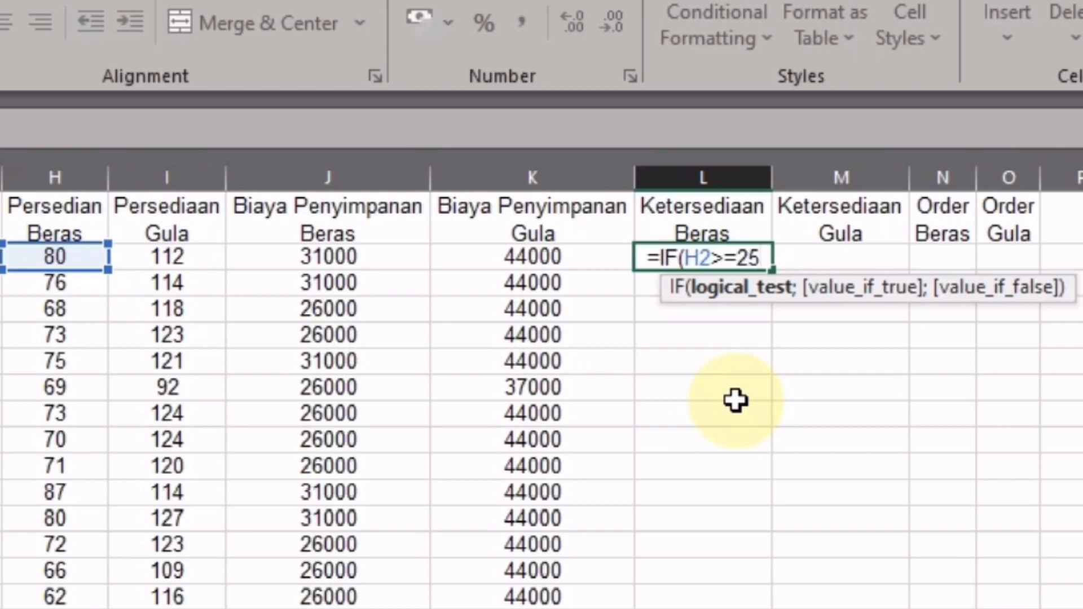
text(;)
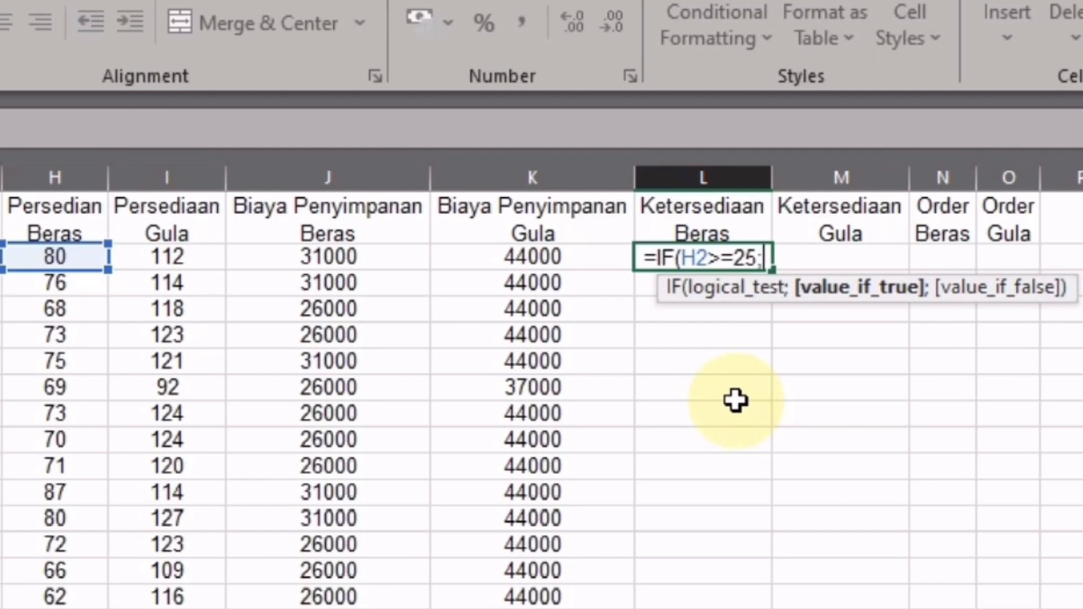
text(")
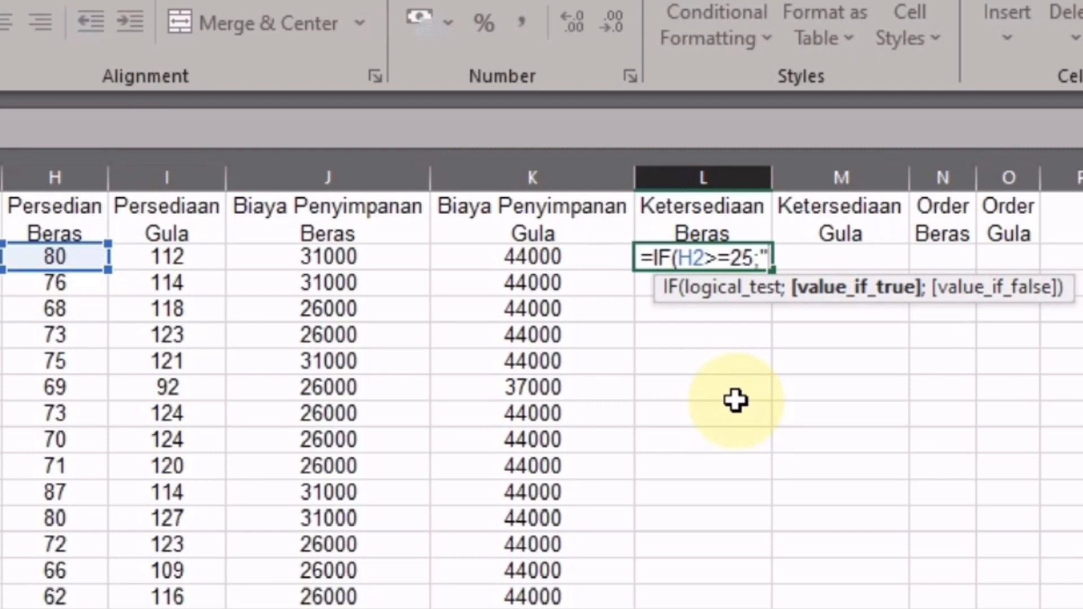
text(Tercuk)
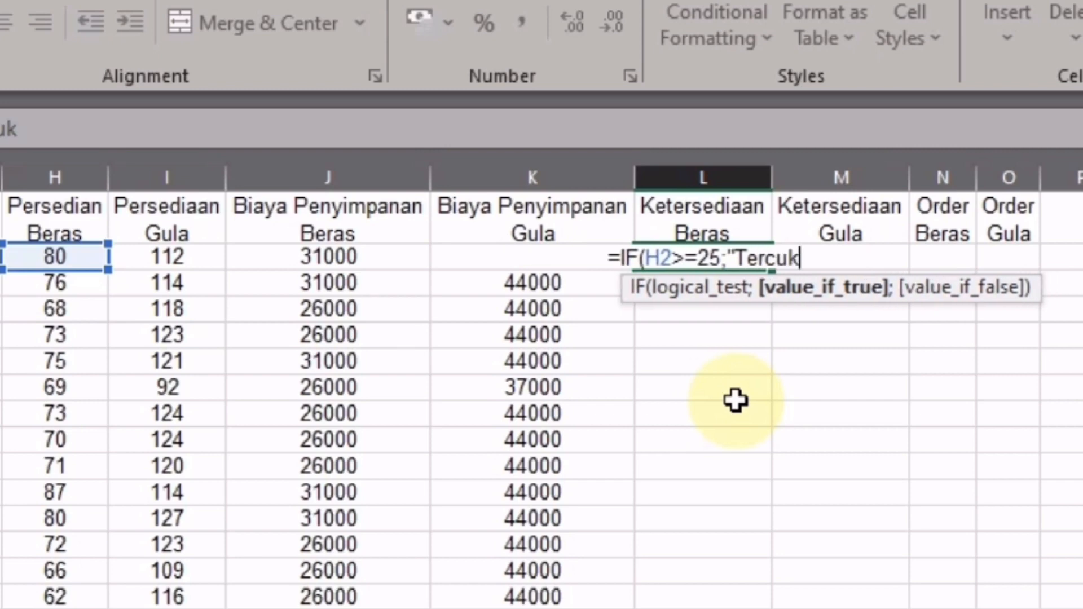
text(upi")
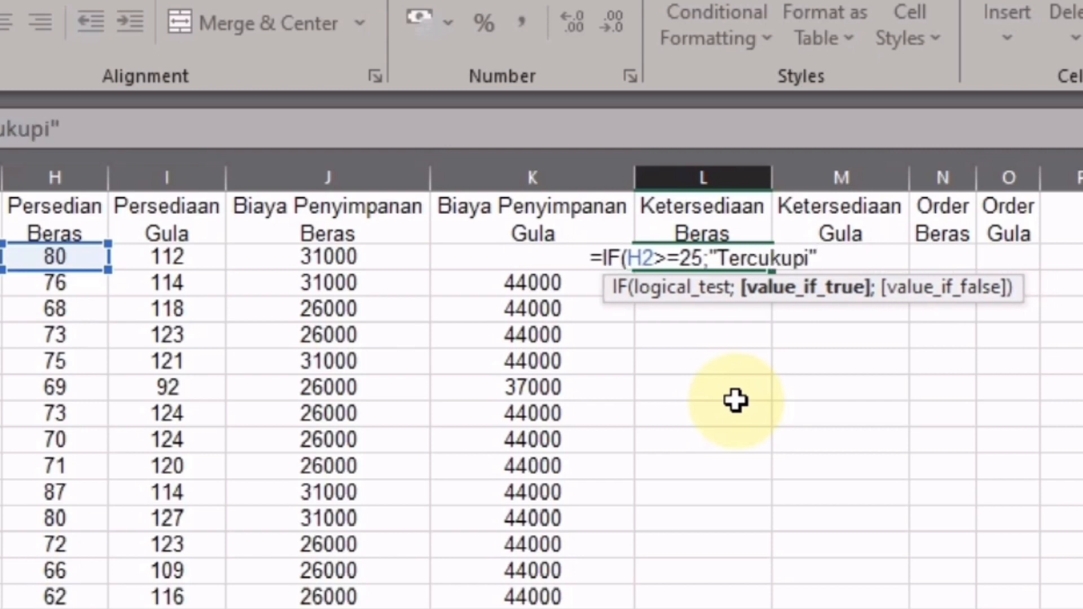
text(;)
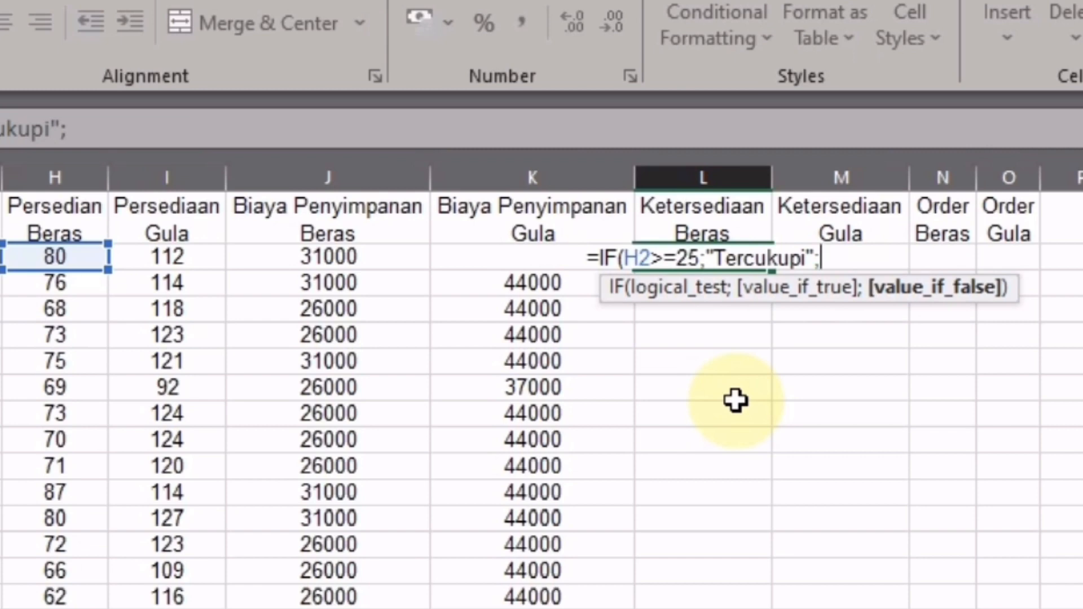
text("Or)
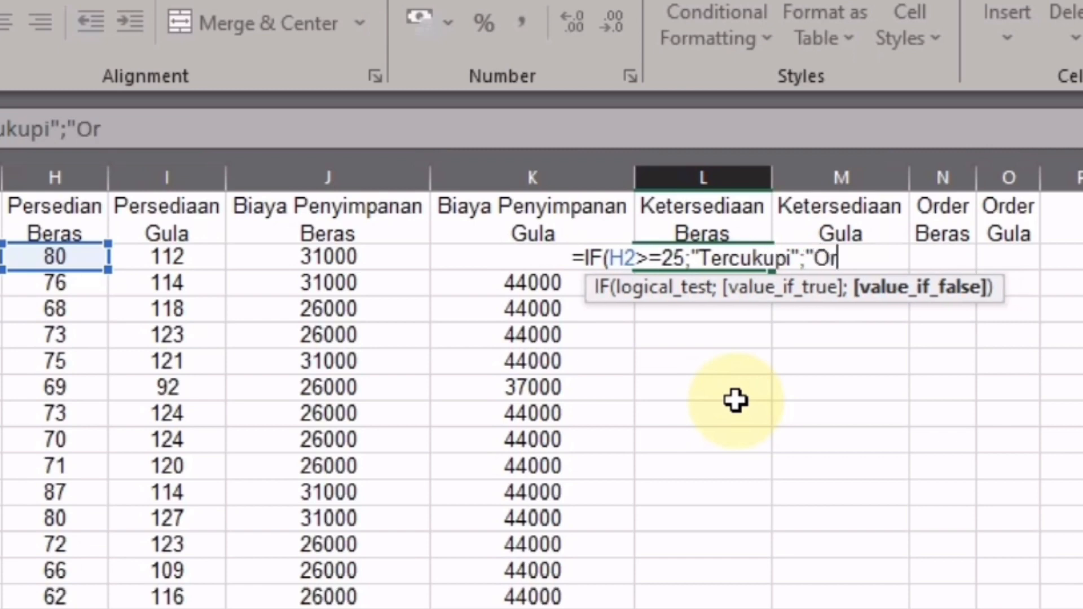
text(der")
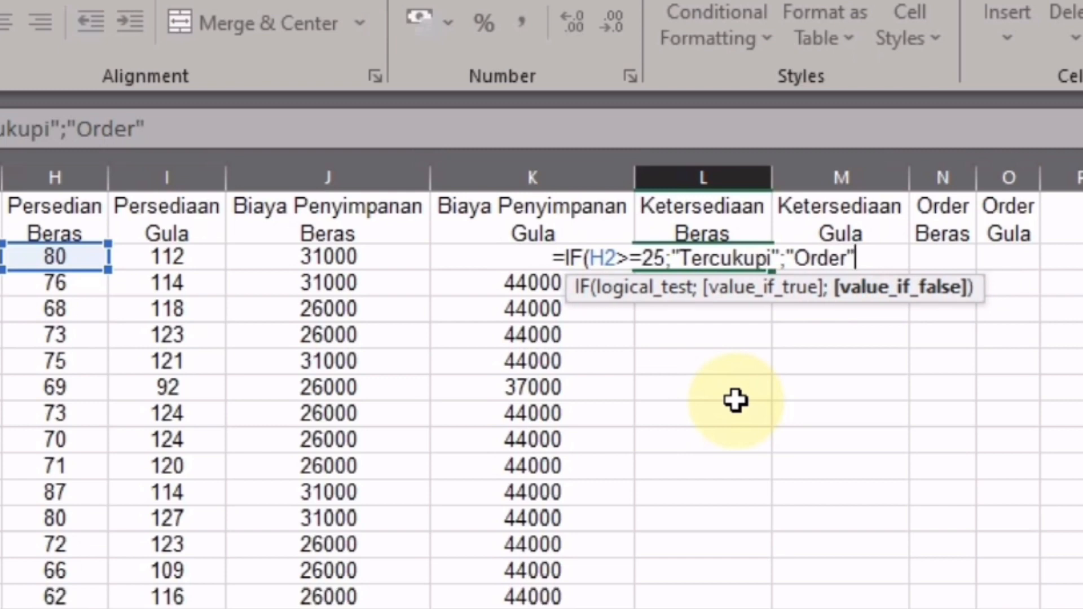
text())
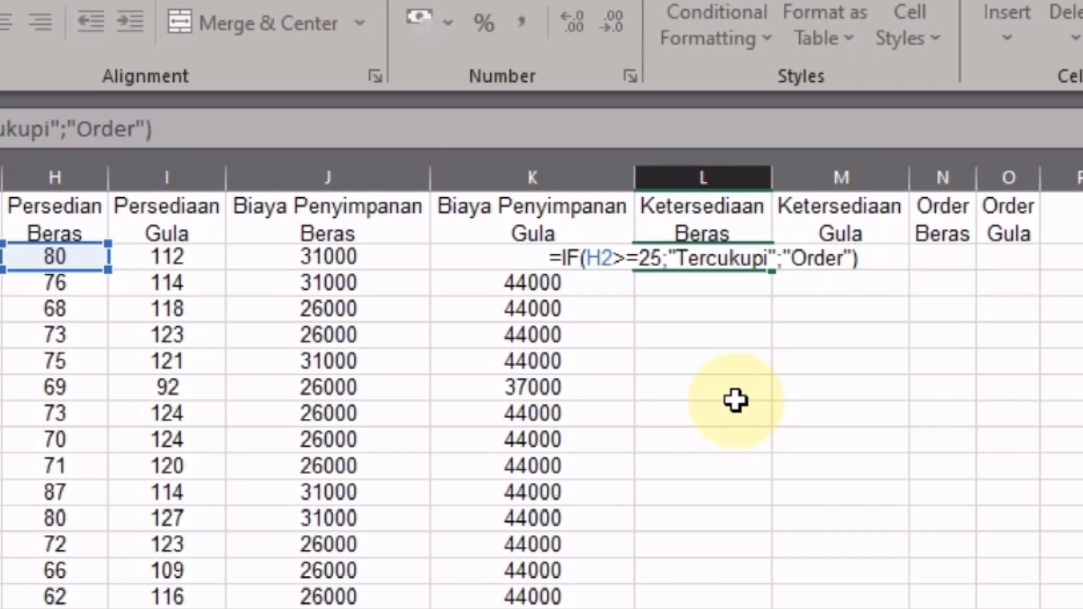
key(Return)
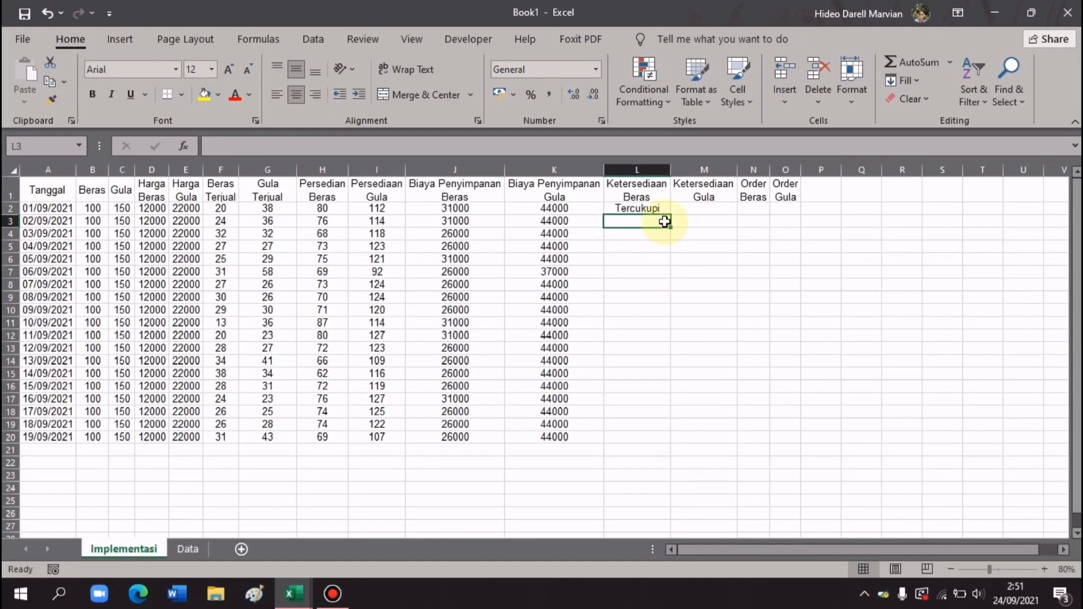
- Fill the L2 availability formula down to L20, every row showing Tercukupi
click(663, 209)
drag(671, 217, 659, 443)
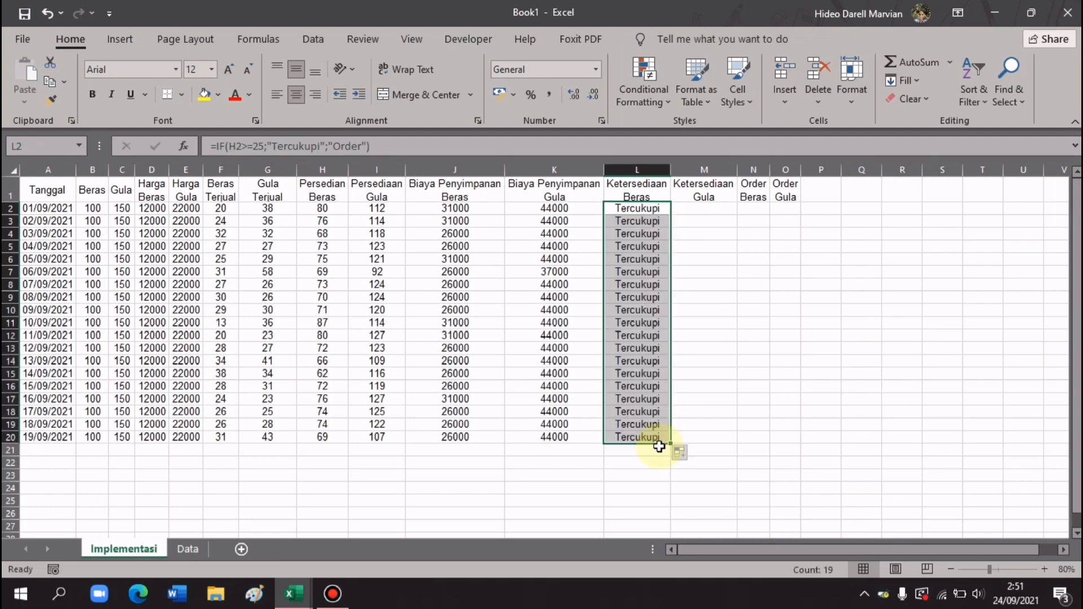
click(709, 208)
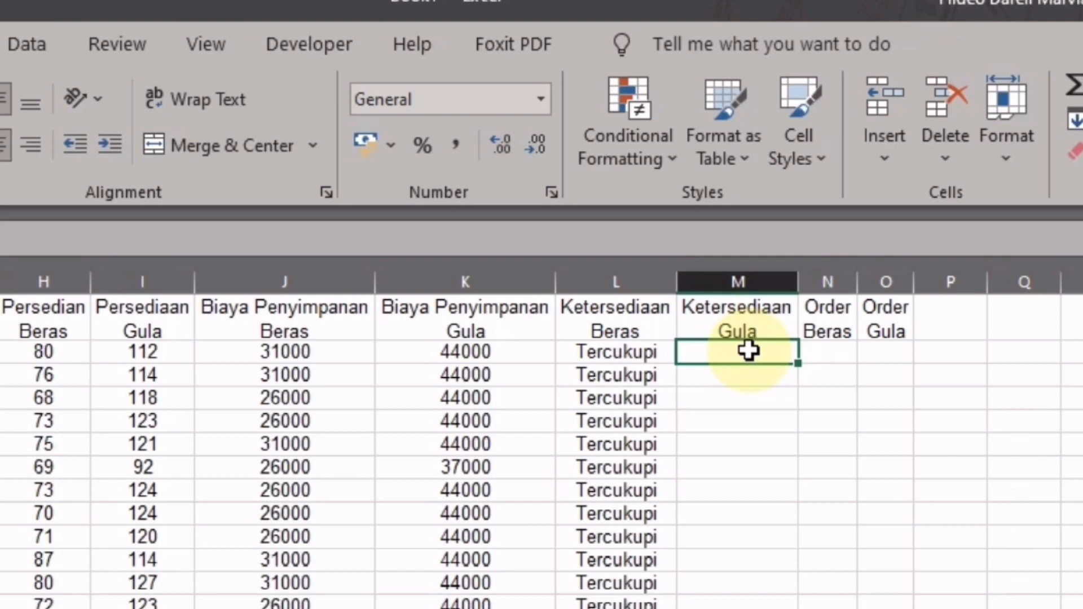
- Enter =IF(I2>=35;"Tercukupi";"Order") in M2 for sugar availability
text(=)
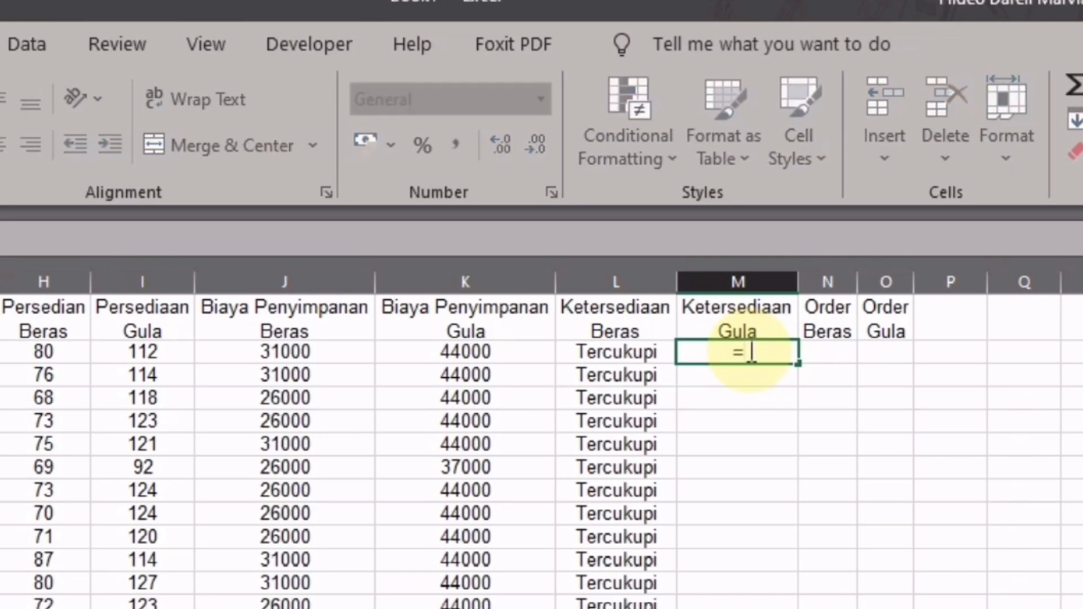
text(IF)
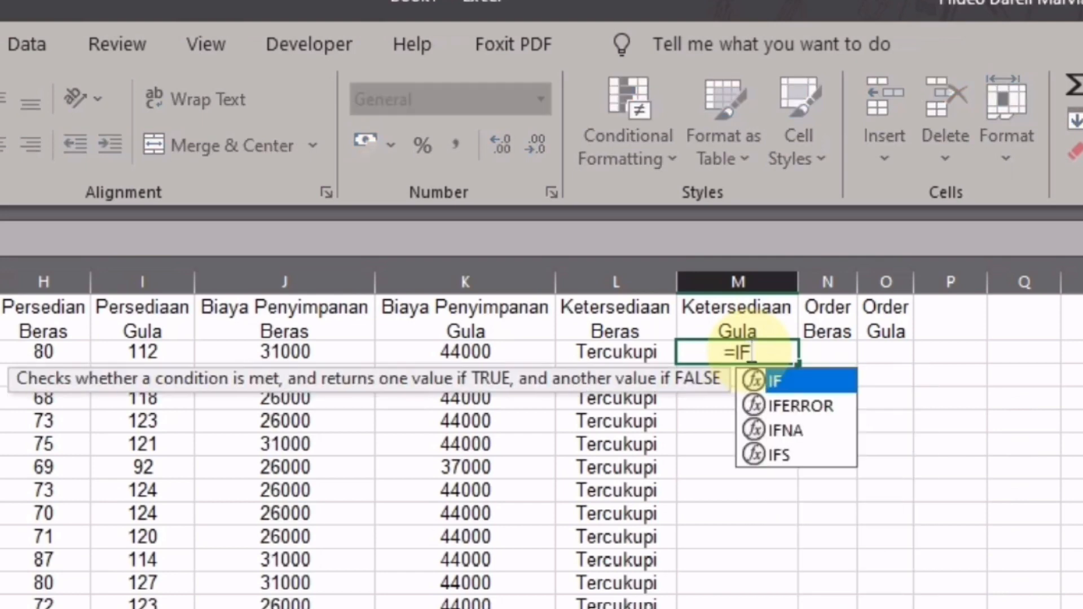
text(()
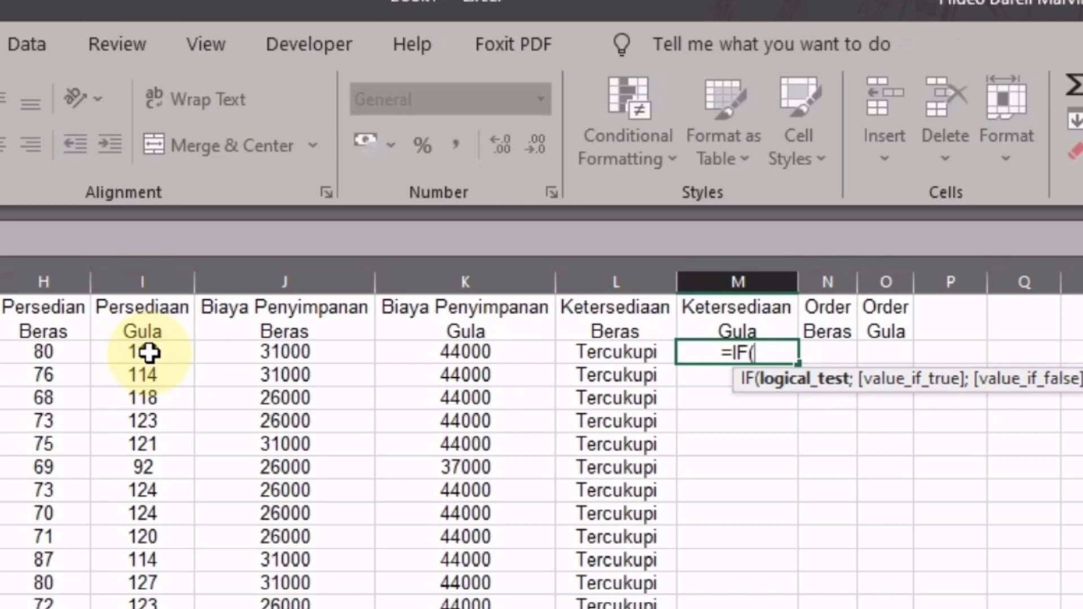
click(154, 352)
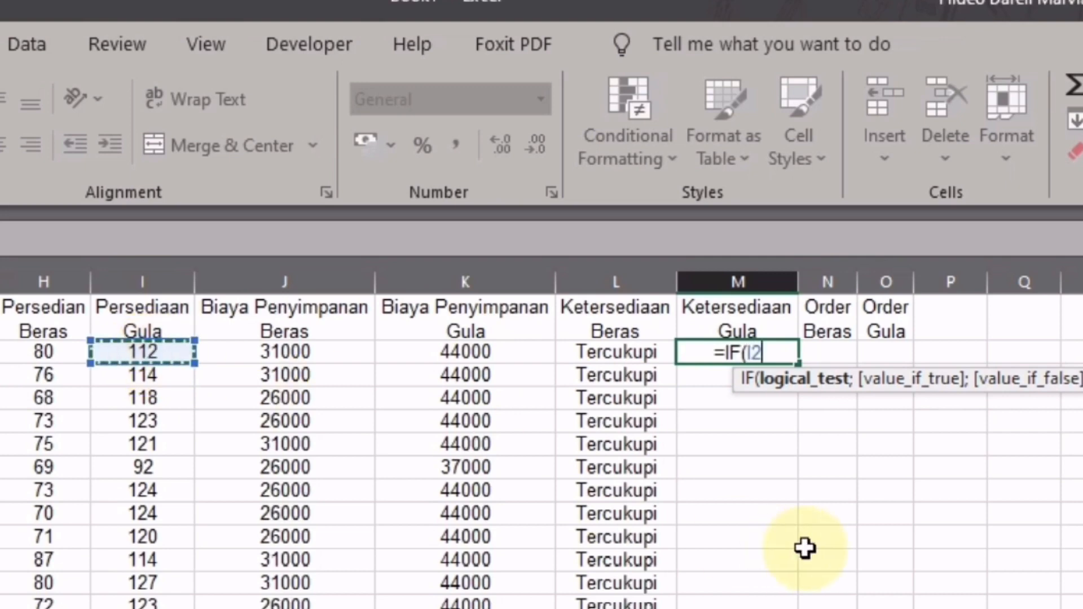
text(>)
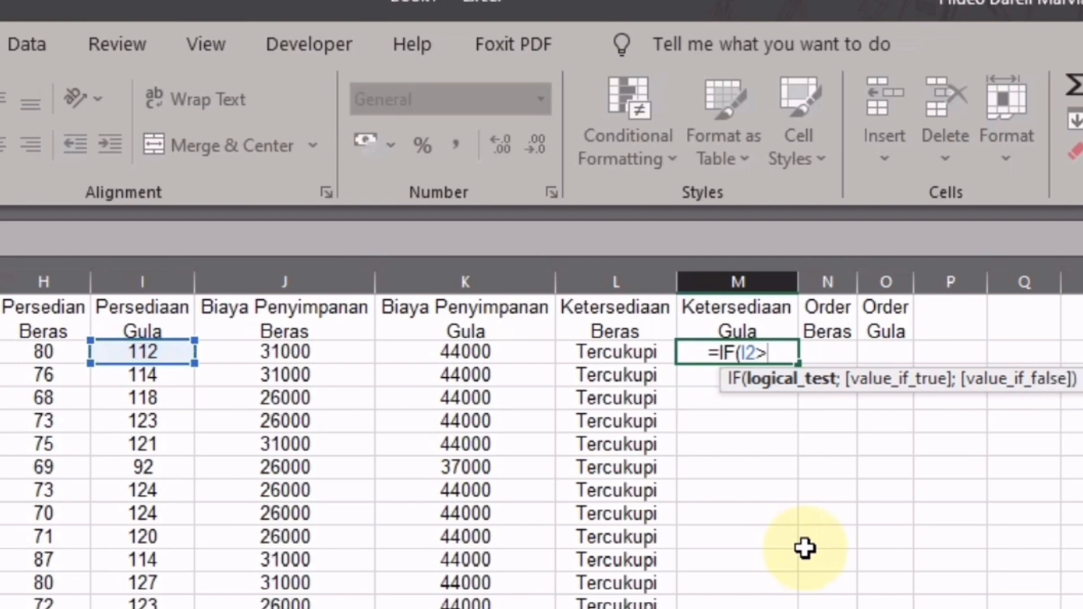
text(=35)
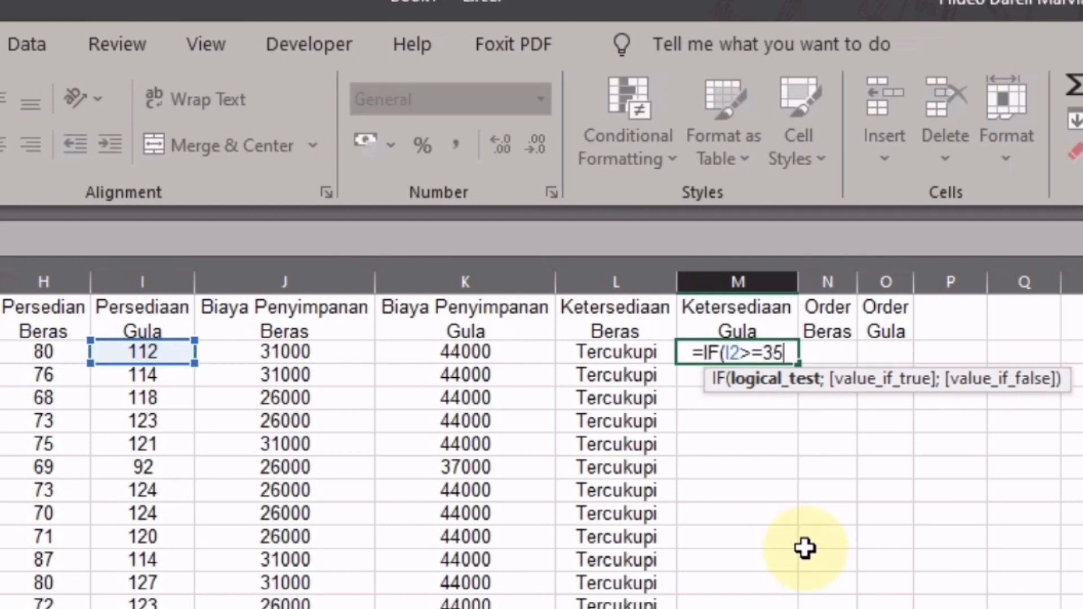
text(;)
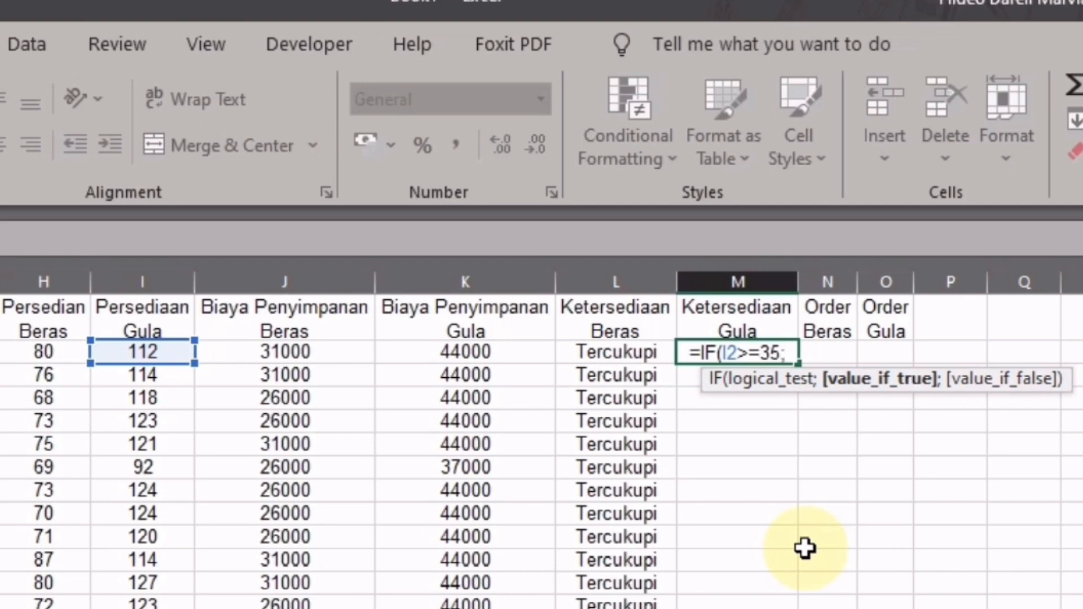
text("Ter)
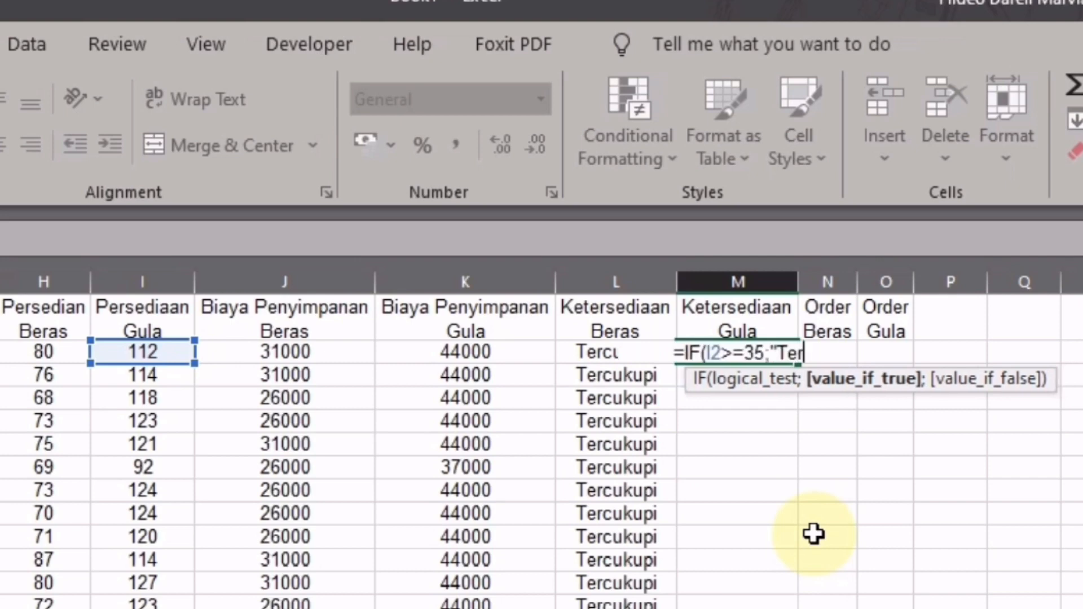
text(ce)
key(BackSpace)
text(uk)
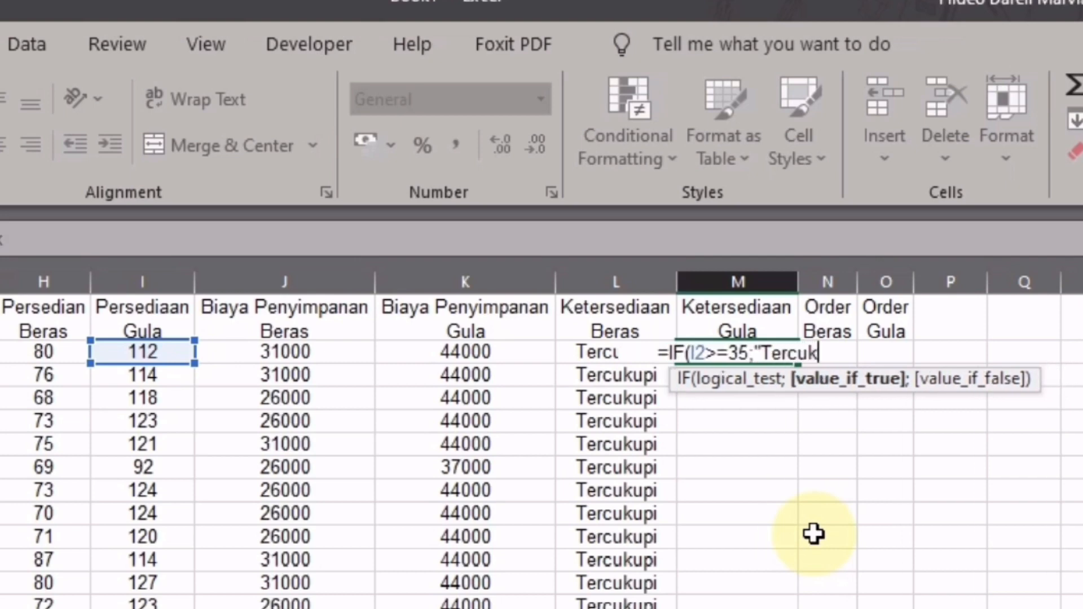
text(upi")
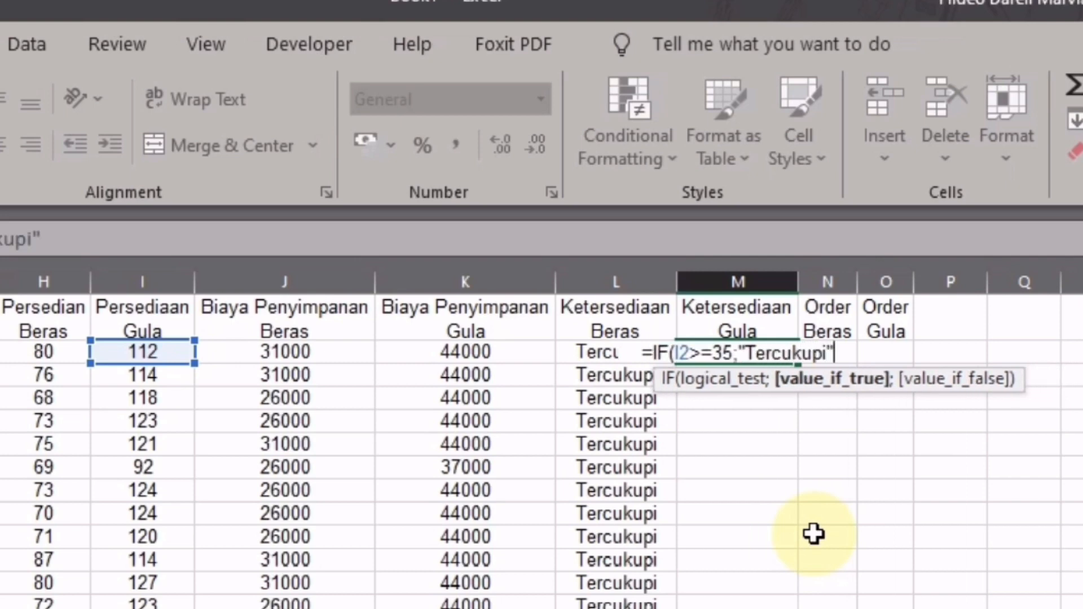
text(;)
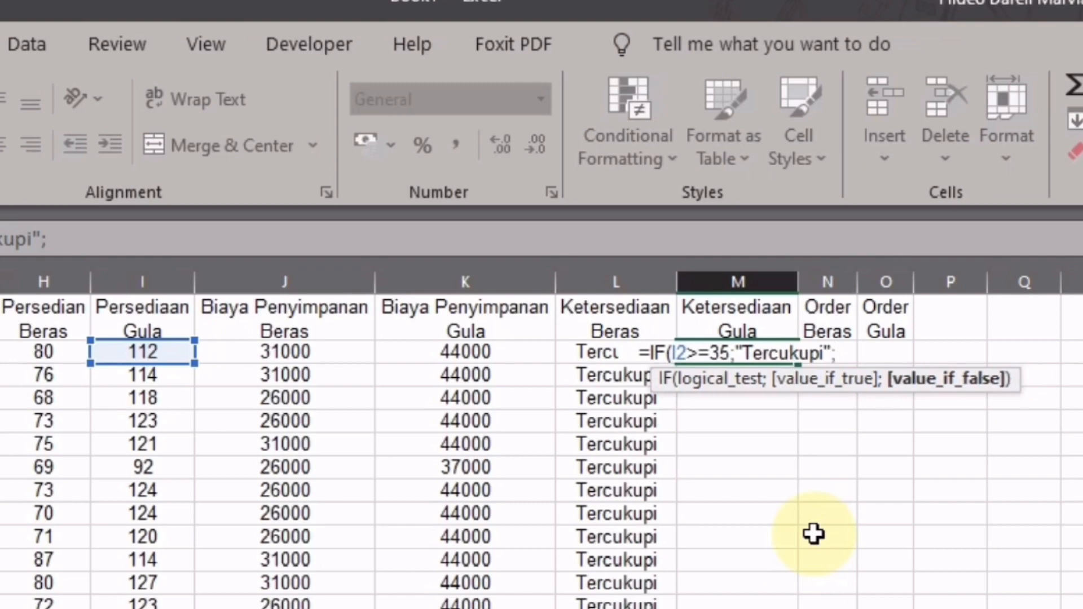
text(")
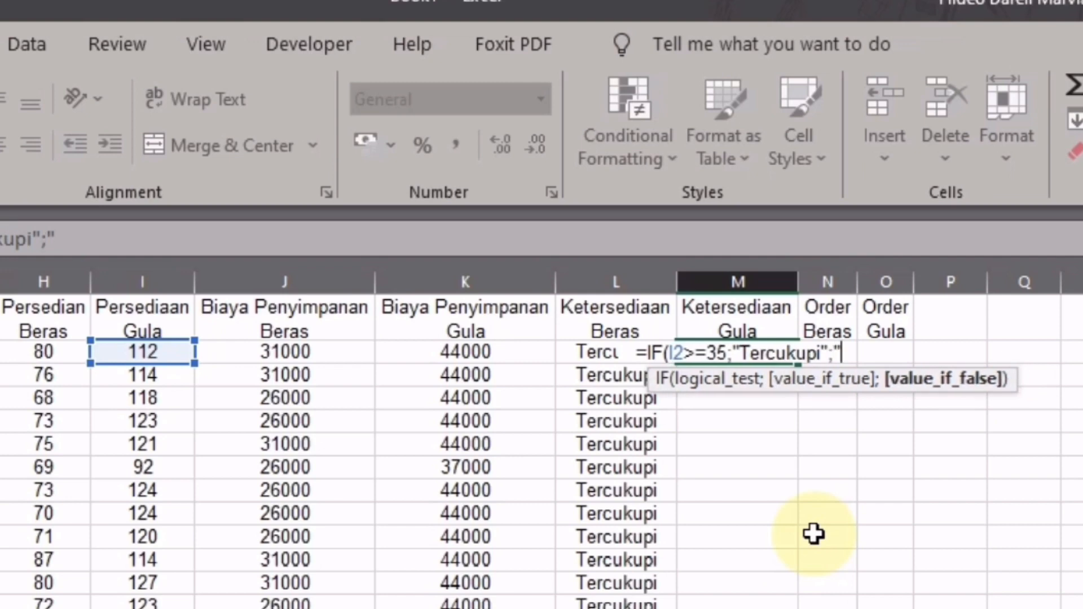
text(Order)
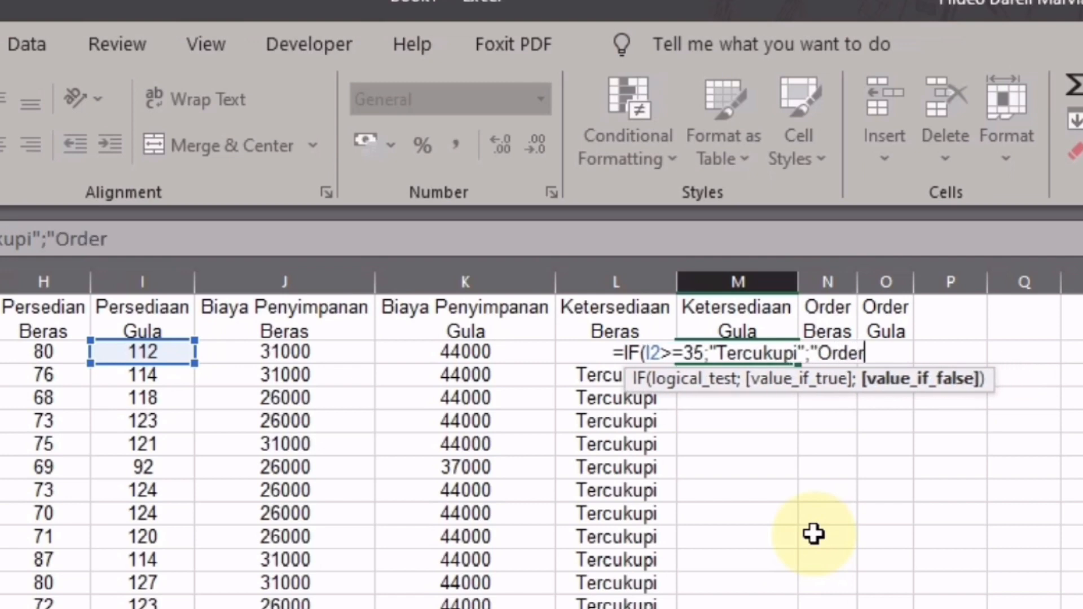
text("))
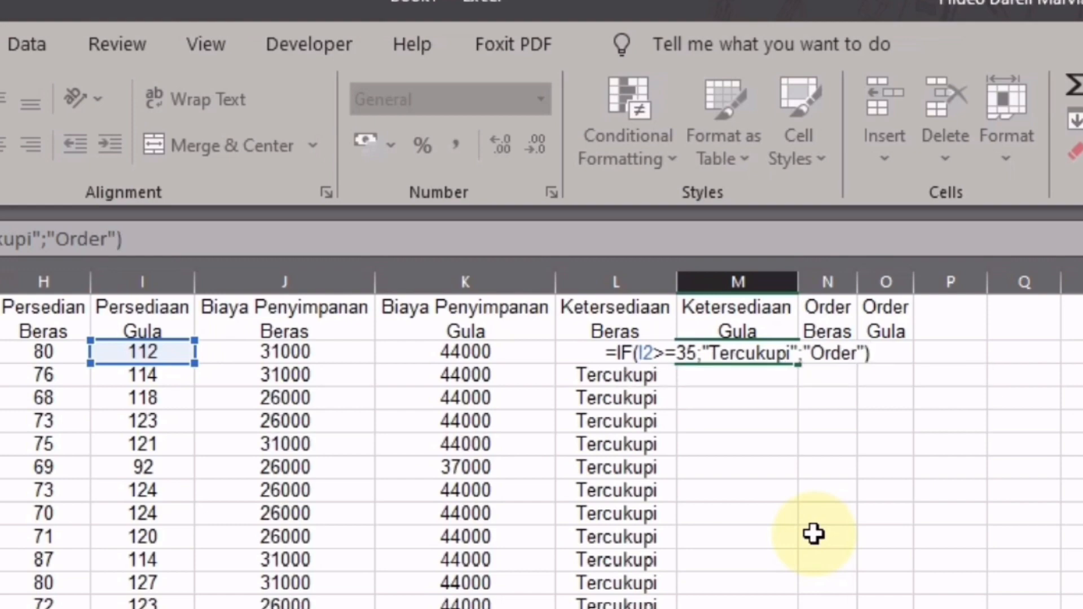
key(Return)
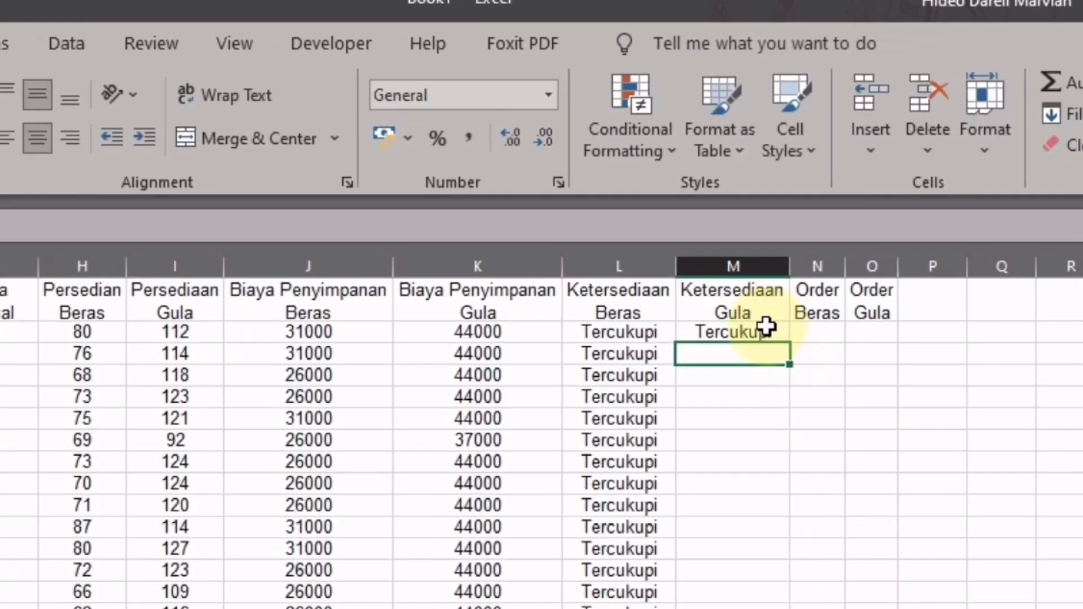
- Fill the M2 availability formula down to M20, all showing Tercukupi
click(784, 352)
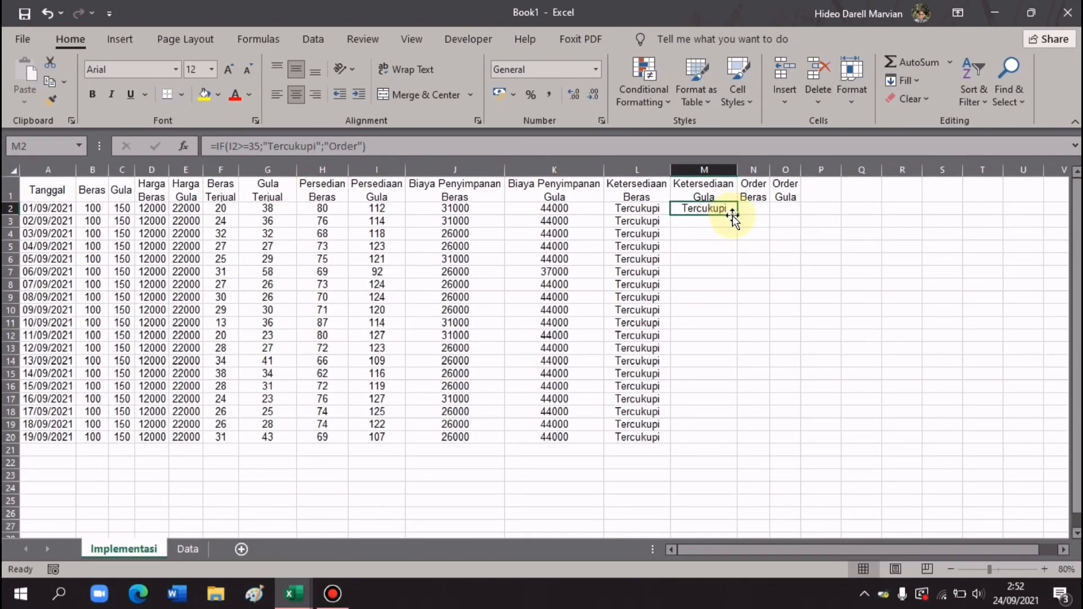
drag(735, 214, 710, 443)
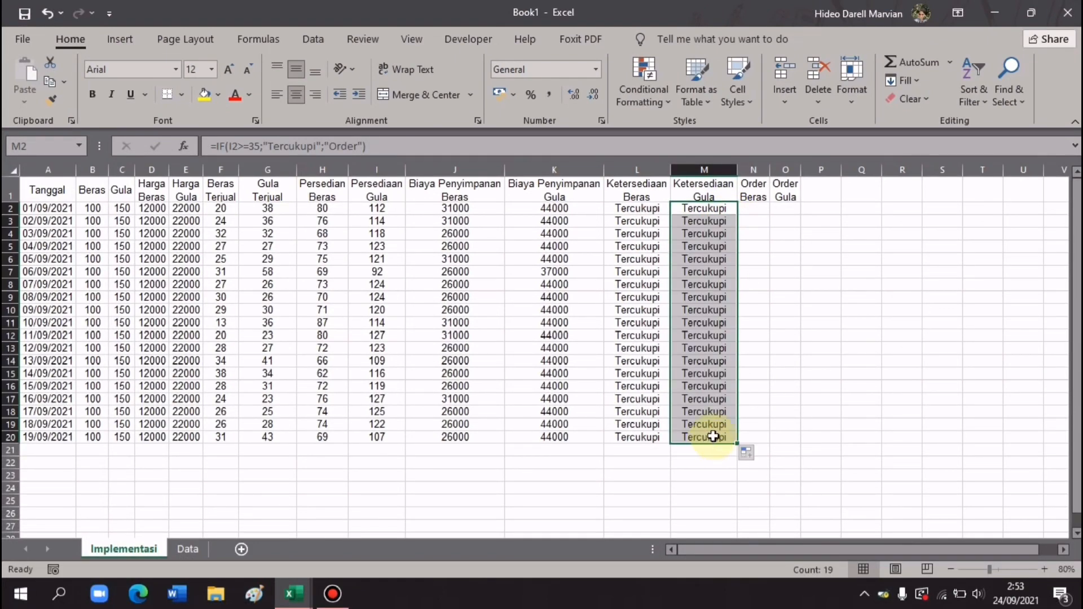
click(761, 214)
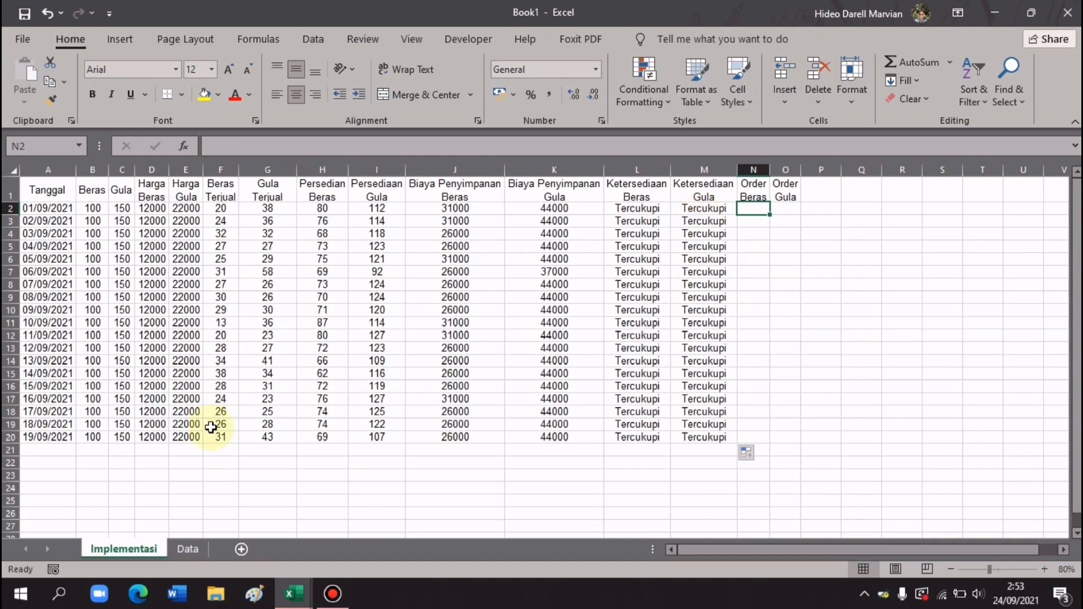
- Review the Data sheet's Ketersediaan table, with Order quantities 100 for Beras and 125 for Gula
click(189, 550)
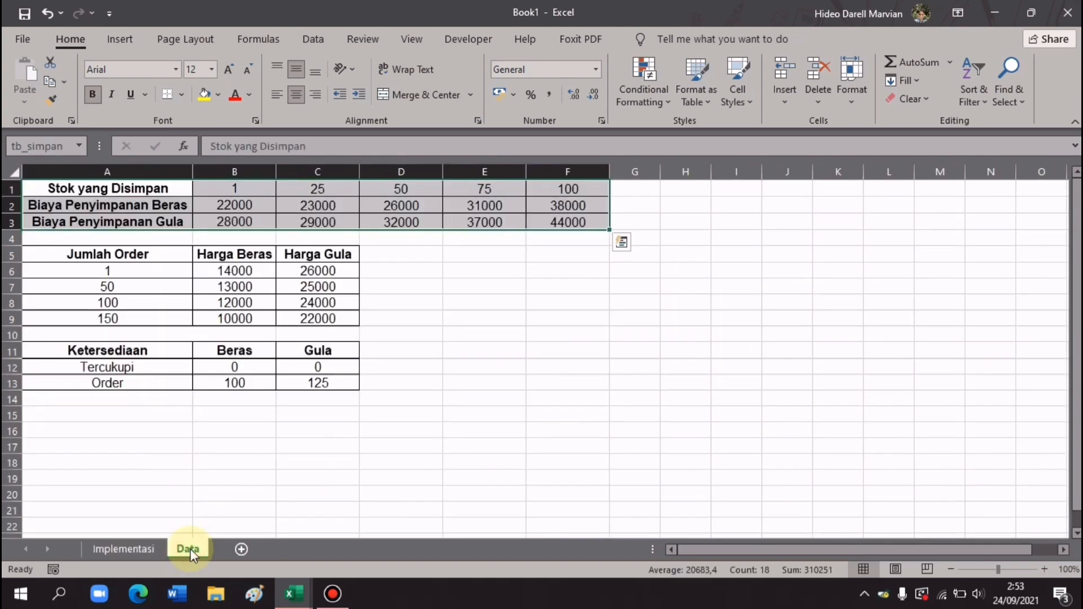
click(135, 351)
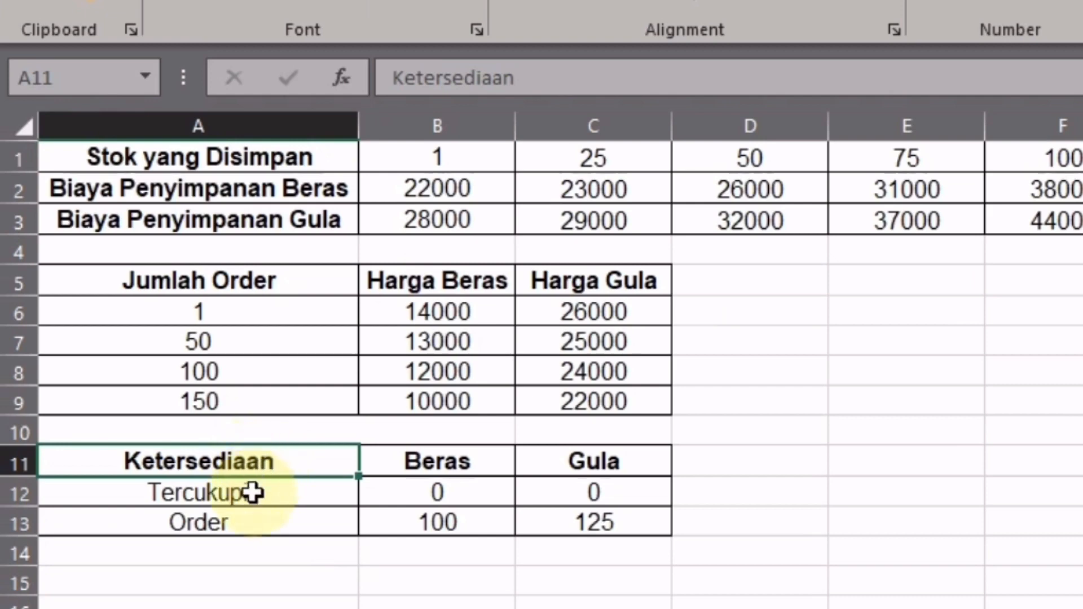
click(251, 492)
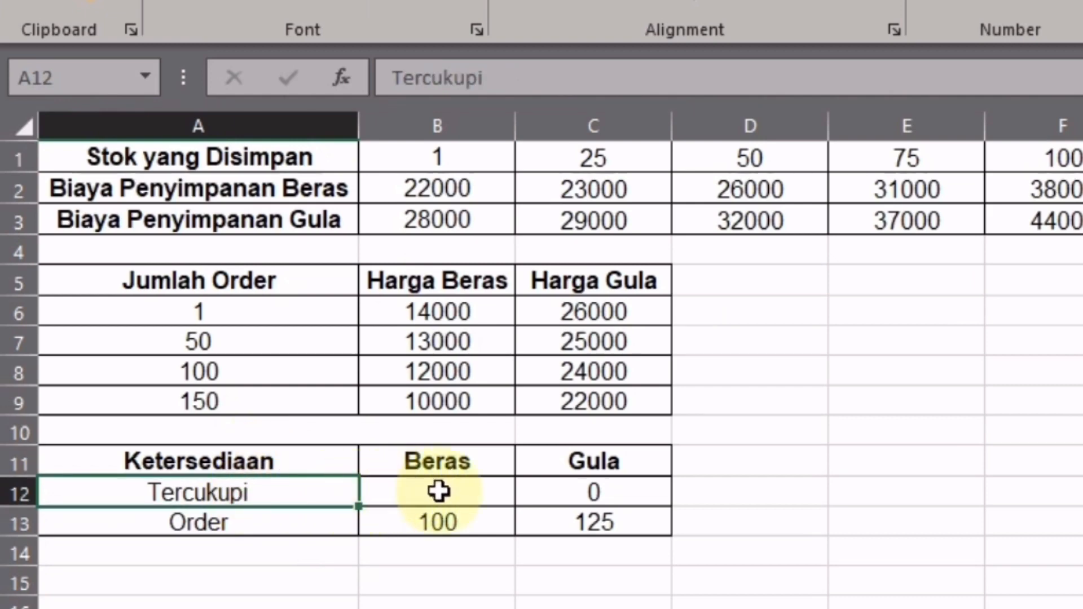
click(439, 492)
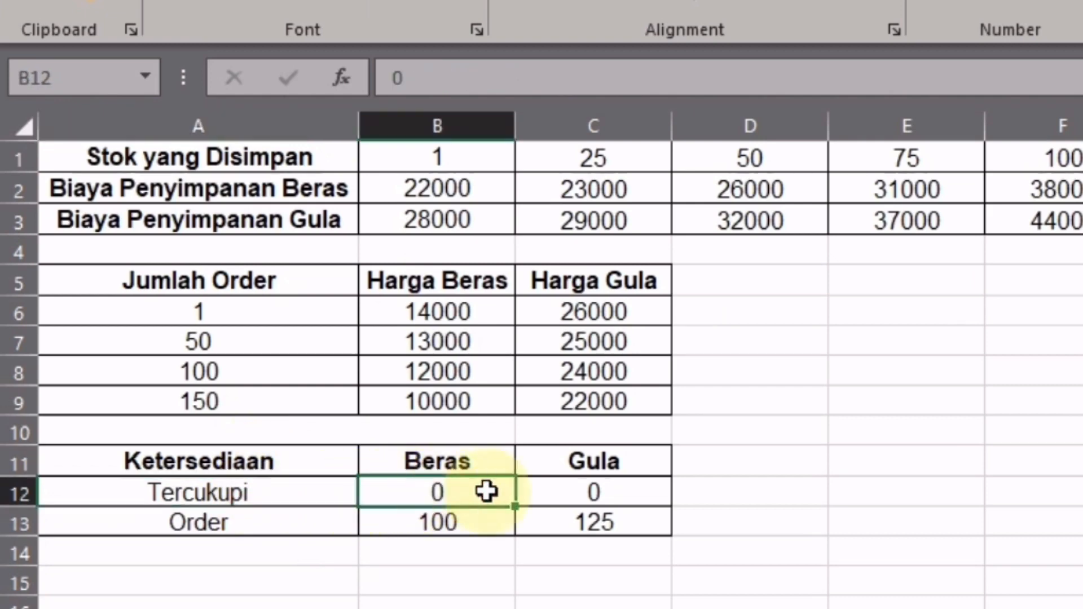
click(553, 492)
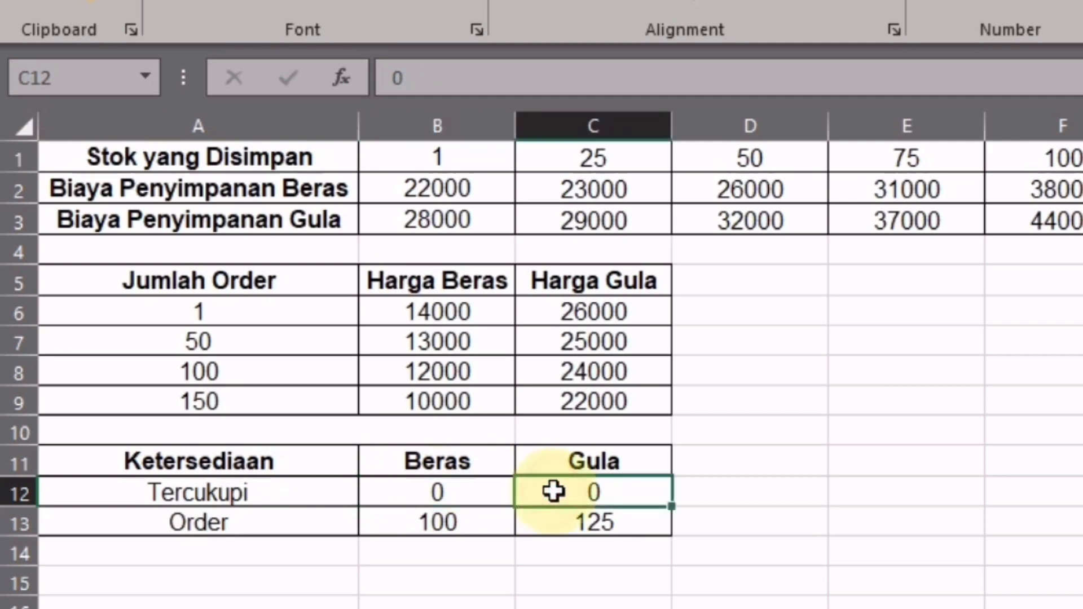
click(315, 521)
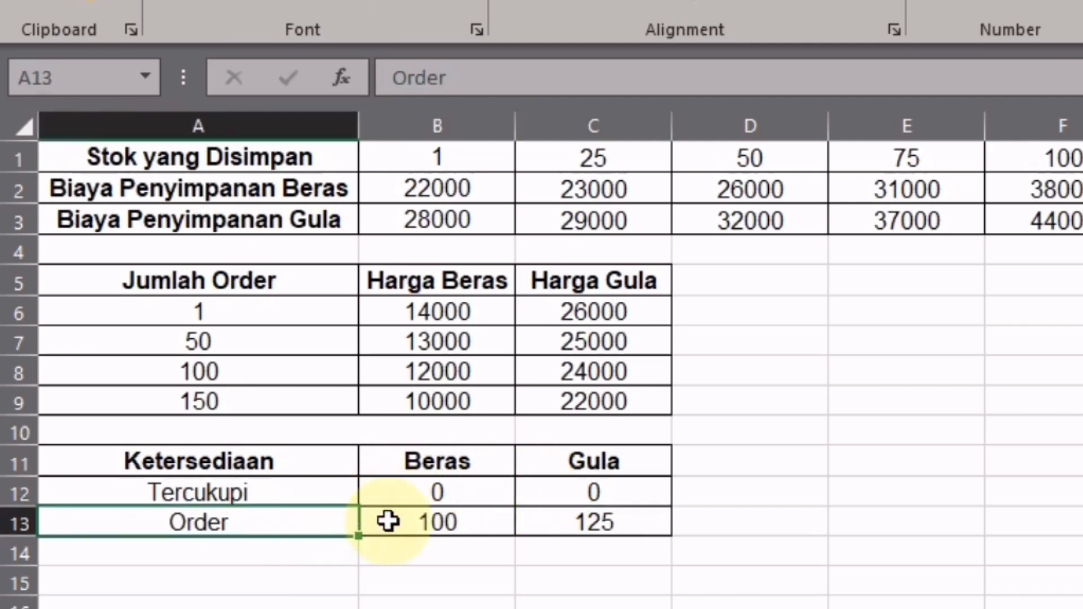
click(470, 521)
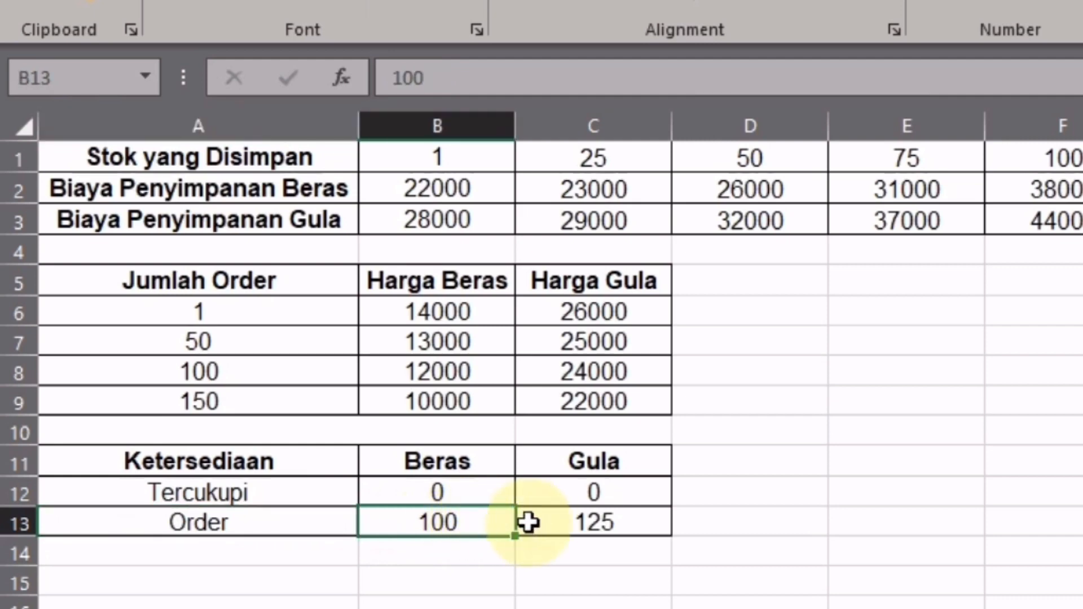
click(559, 522)
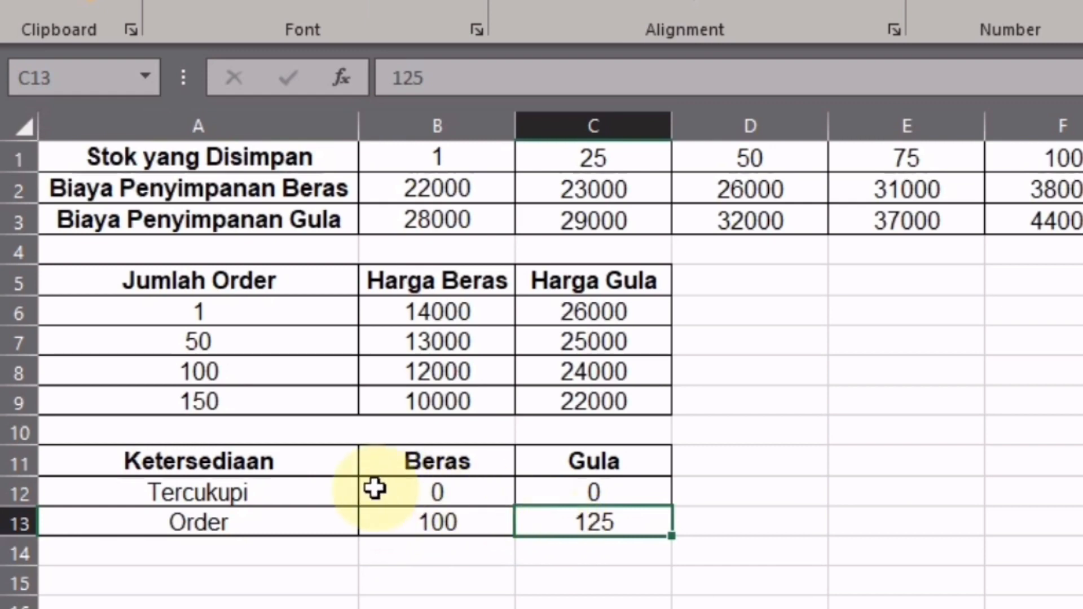
- Name the range A11:C13 tb_order and return to the Implementasi sheet
drag(284, 462, 572, 520)
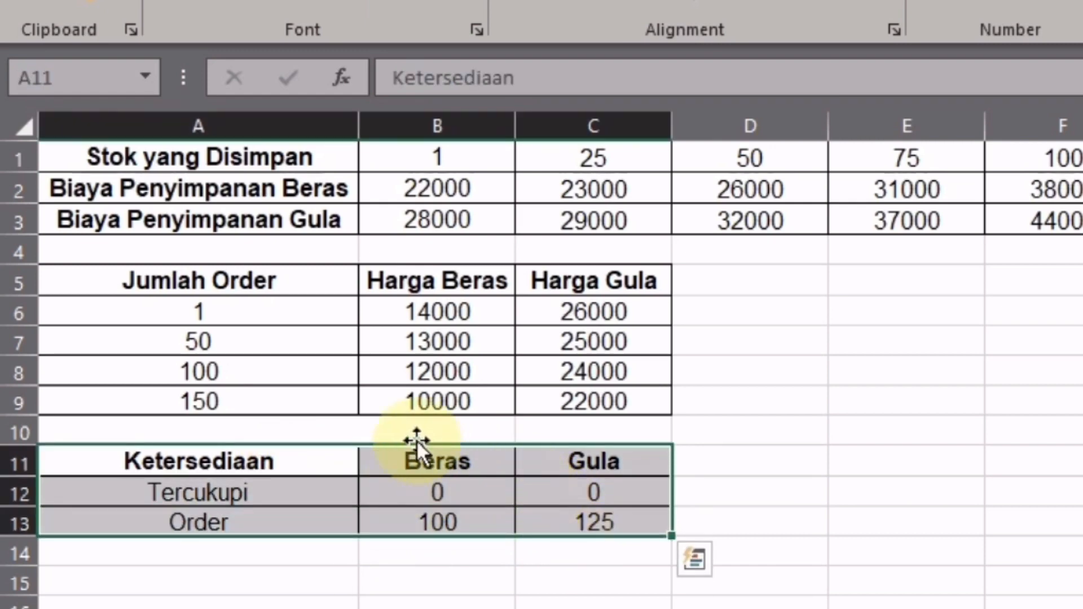
click(97, 79)
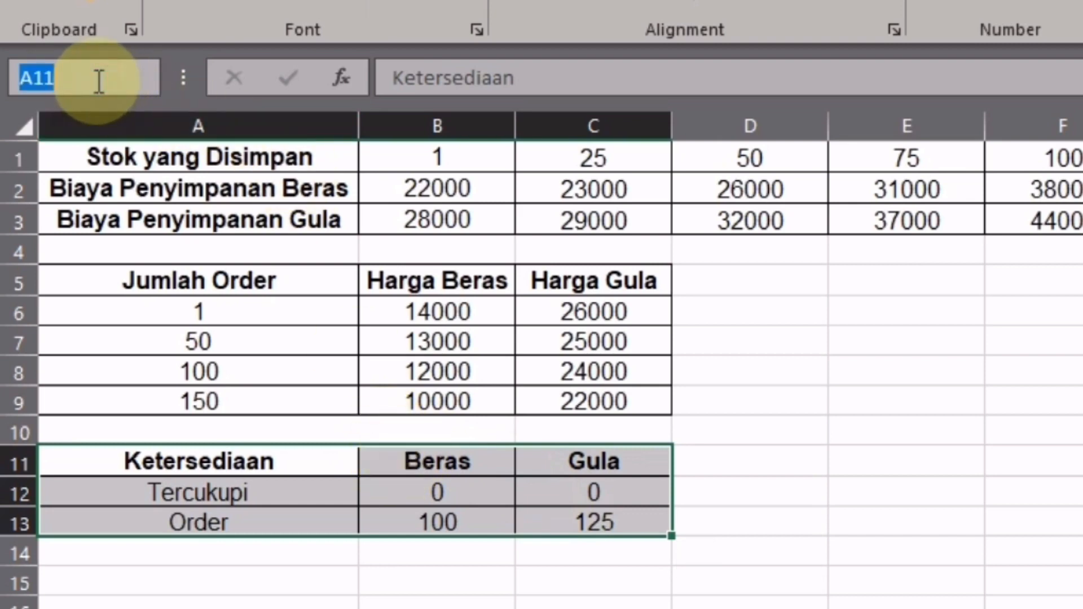
text(tb_o)
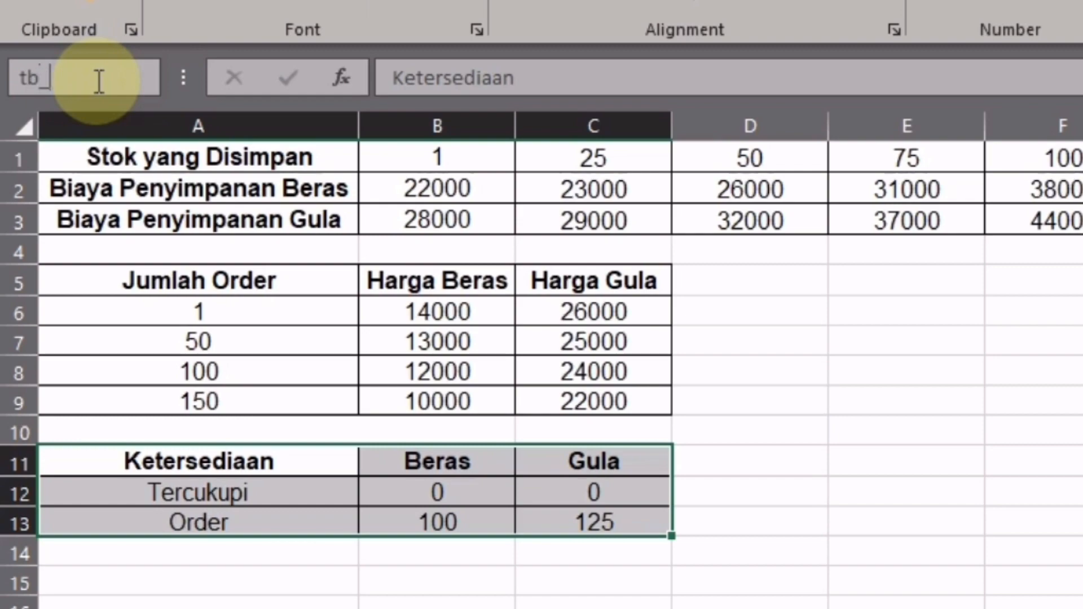
text(rder)
key(Return)
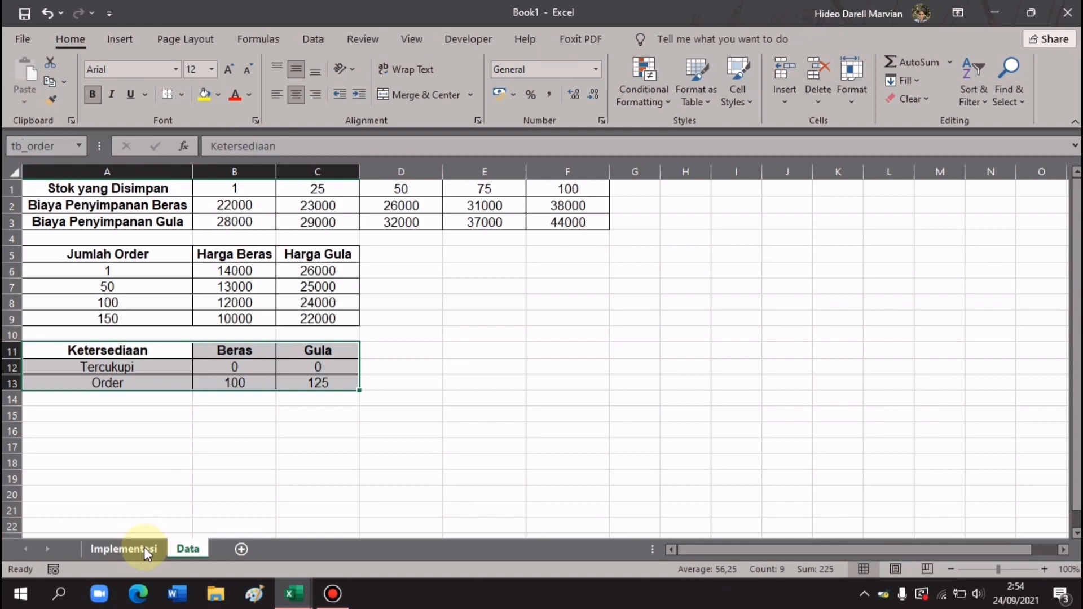
click(144, 547)
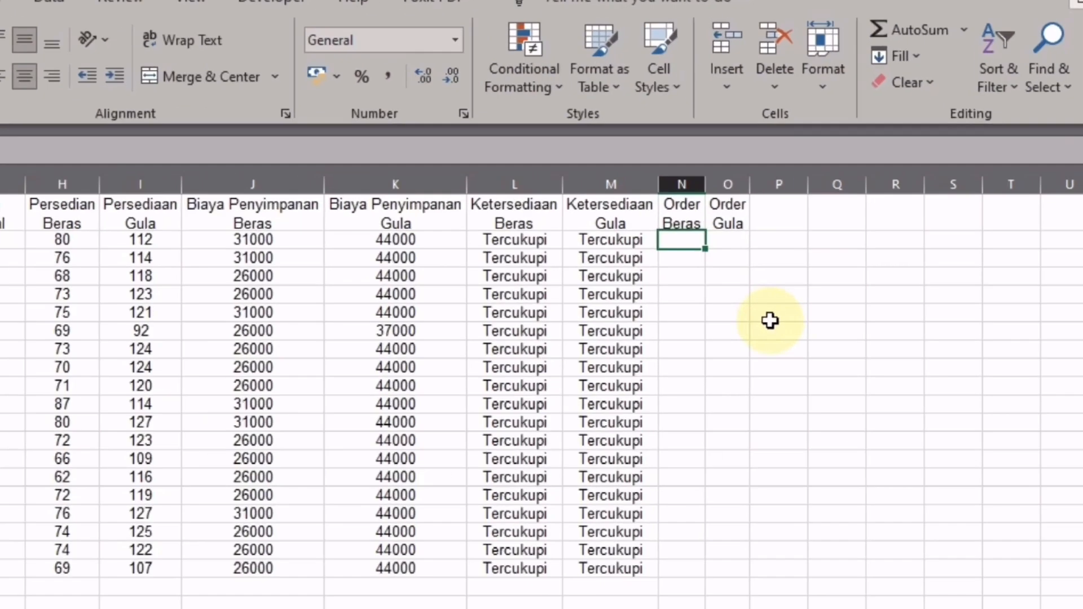
- In N2, build =VLOOKUP(L2;tb_order;2; using the tb_order range name
text(=)
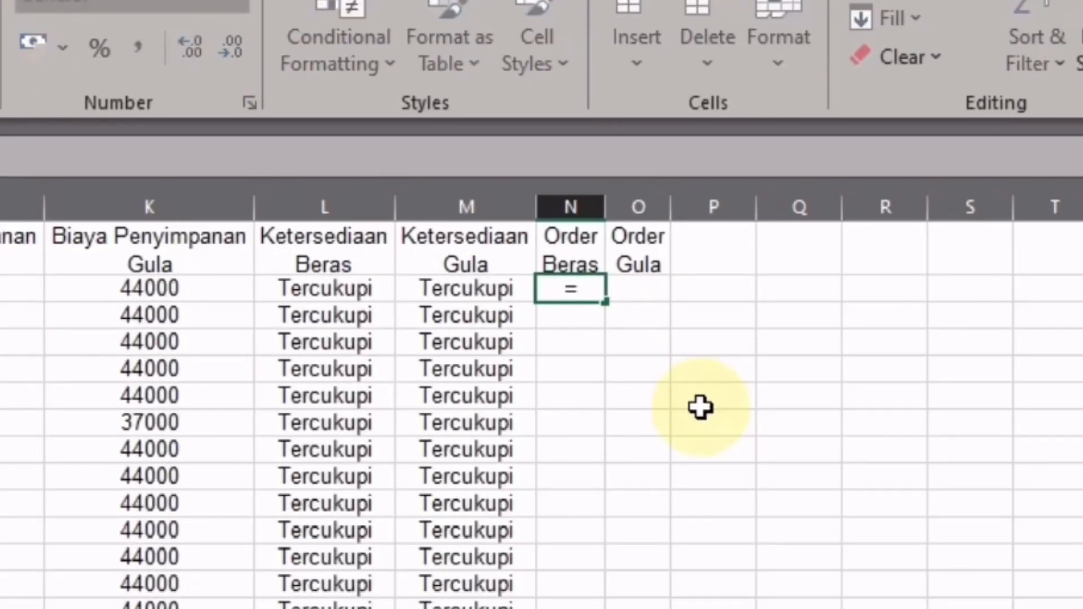
text(VL)
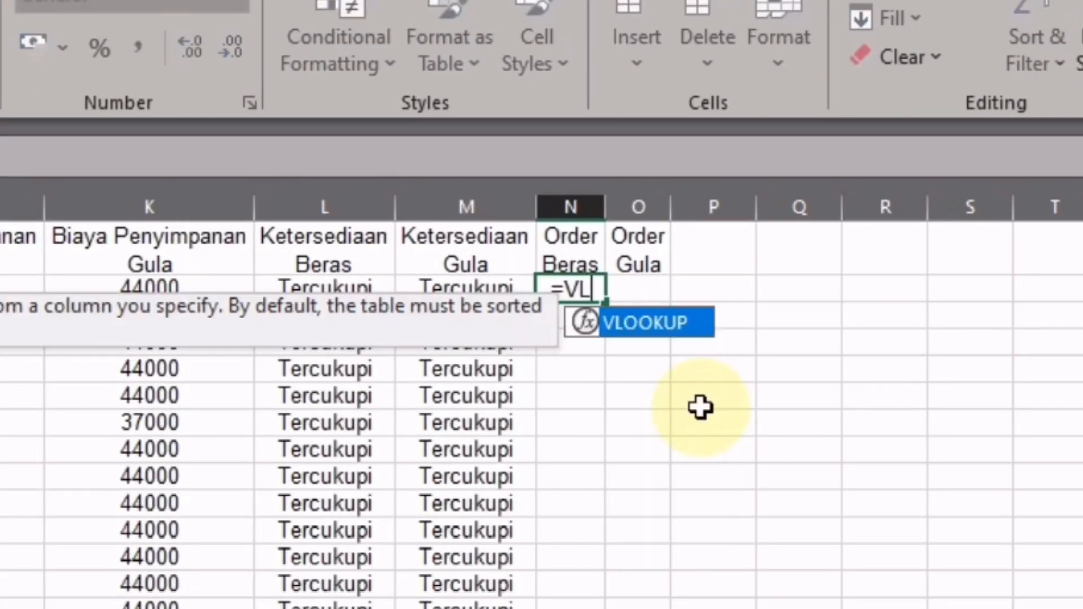
key(Tab)
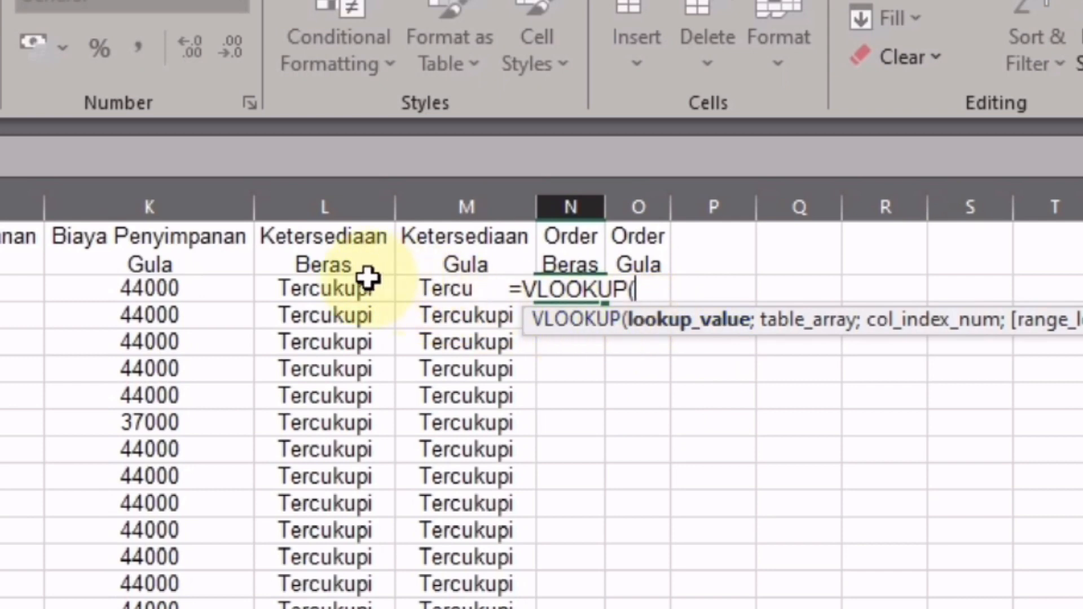
click(343, 288)
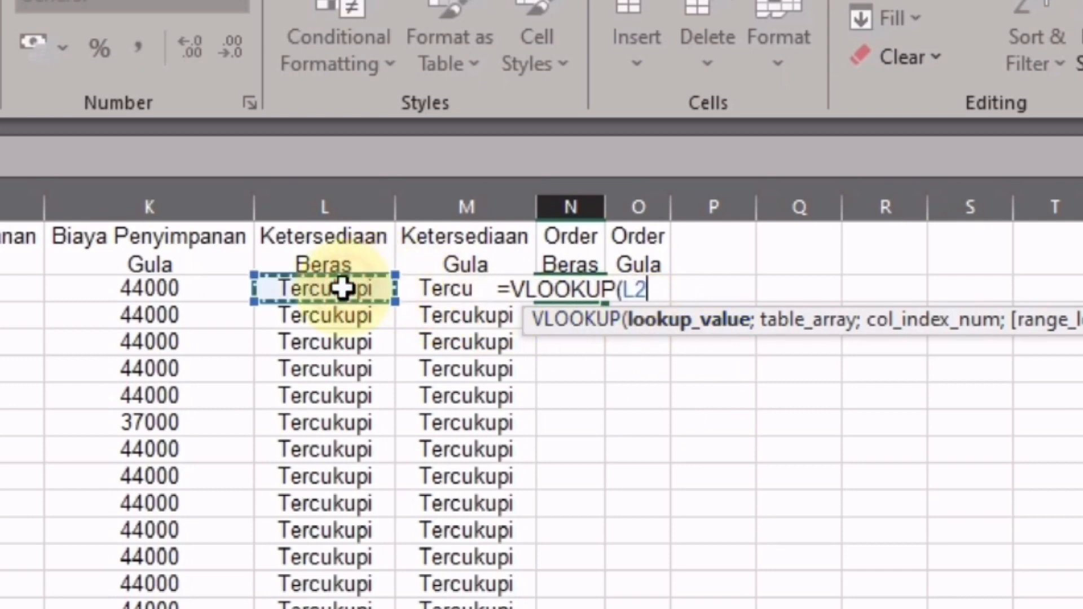
text(;)
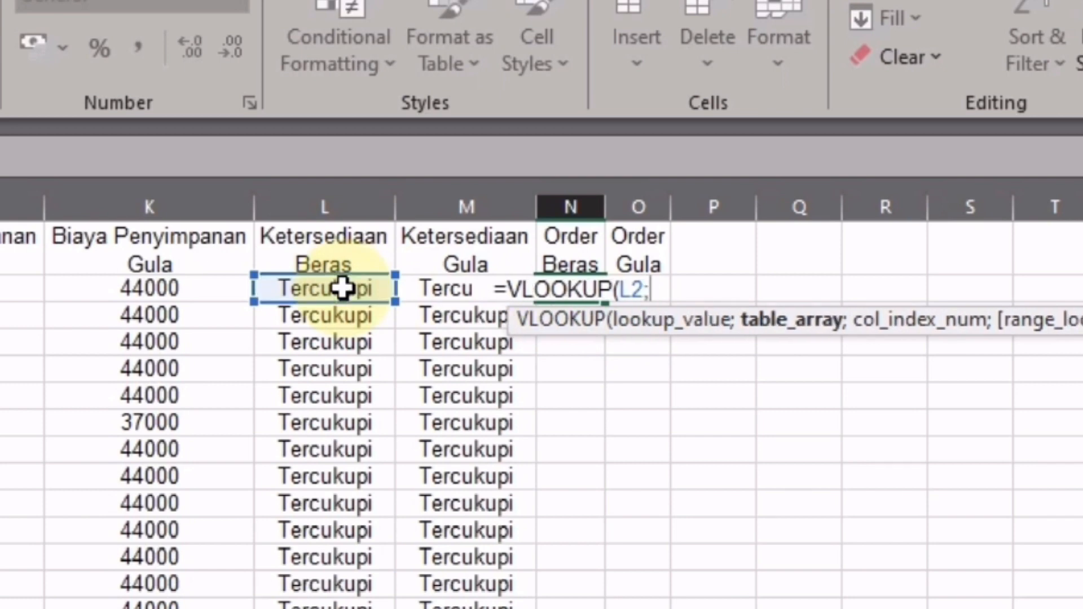
text(tb)
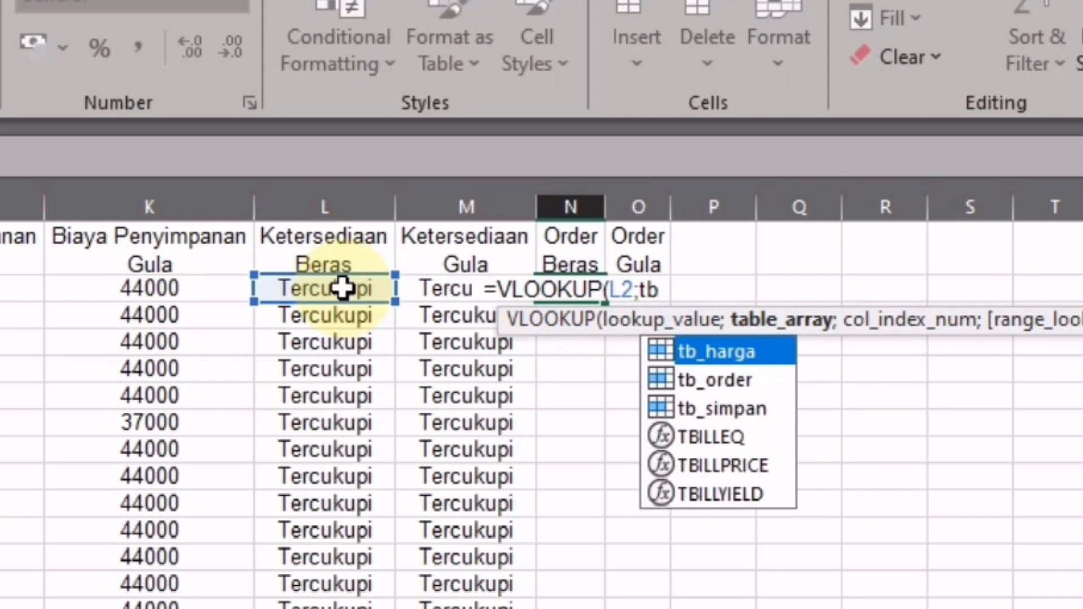
key(Down)
key(Tab)
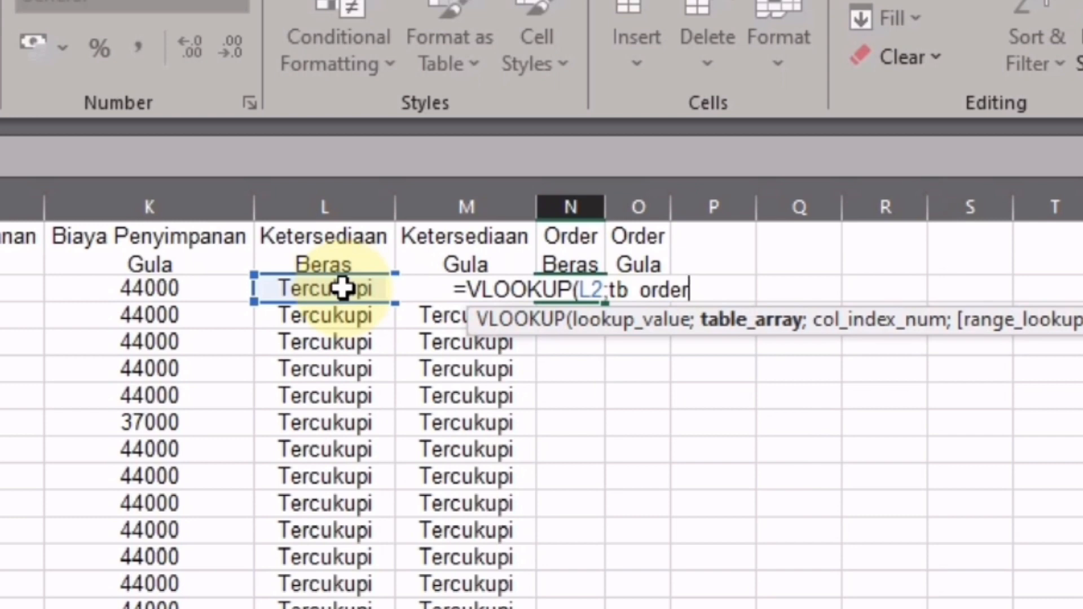
text(;)
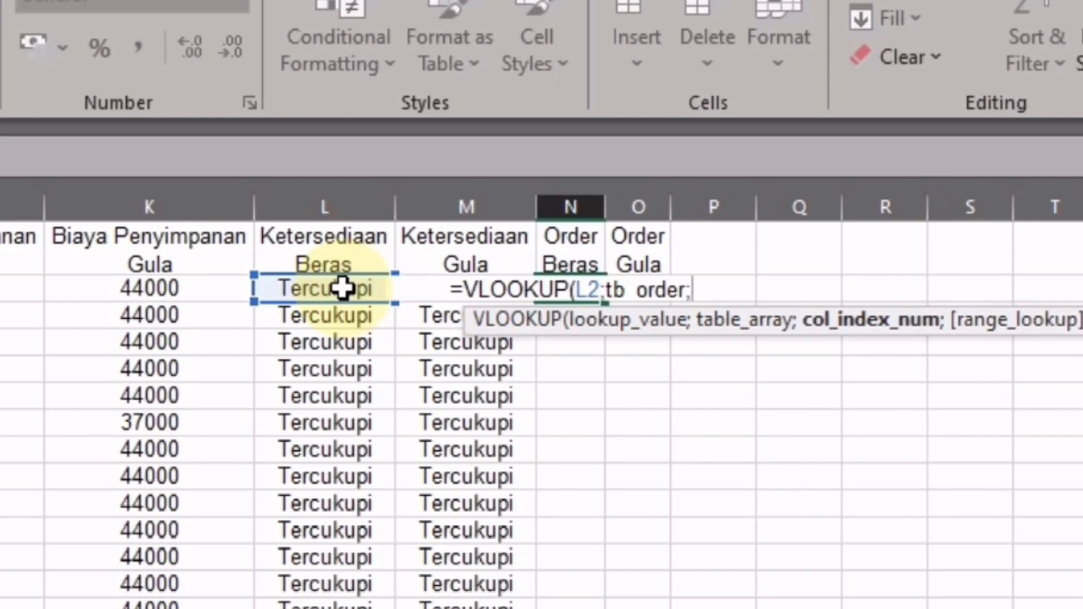
text(2)
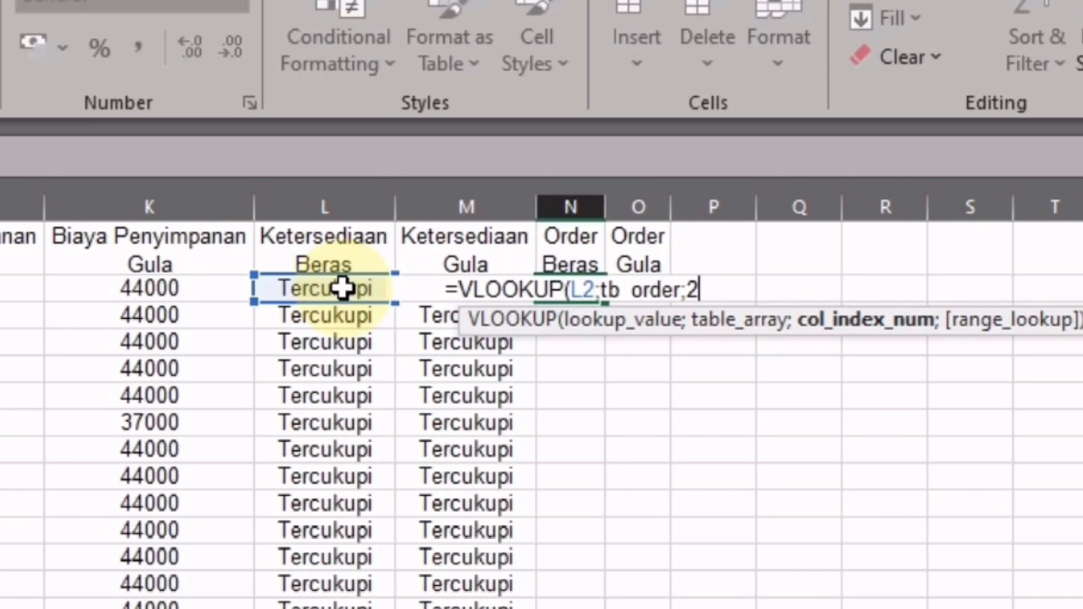
text(;)
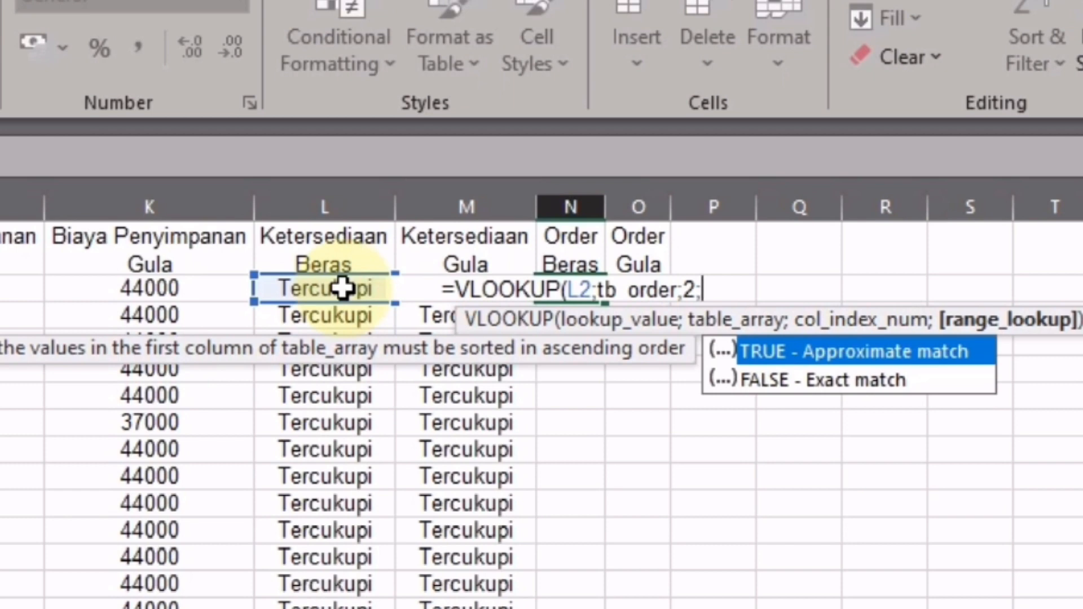
key(Tab)
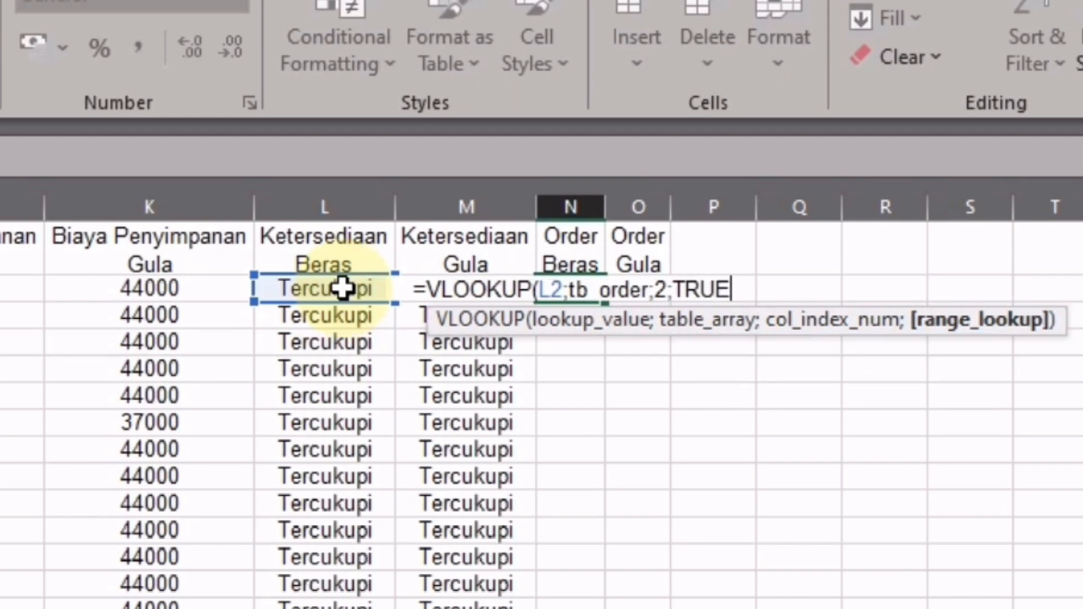
- Use FALSE as the match type, so N2 shows 0, then view the Data sheet
key(BackSpace)
key(BackSpace)
key(BackSpace)
key(BackSpace)
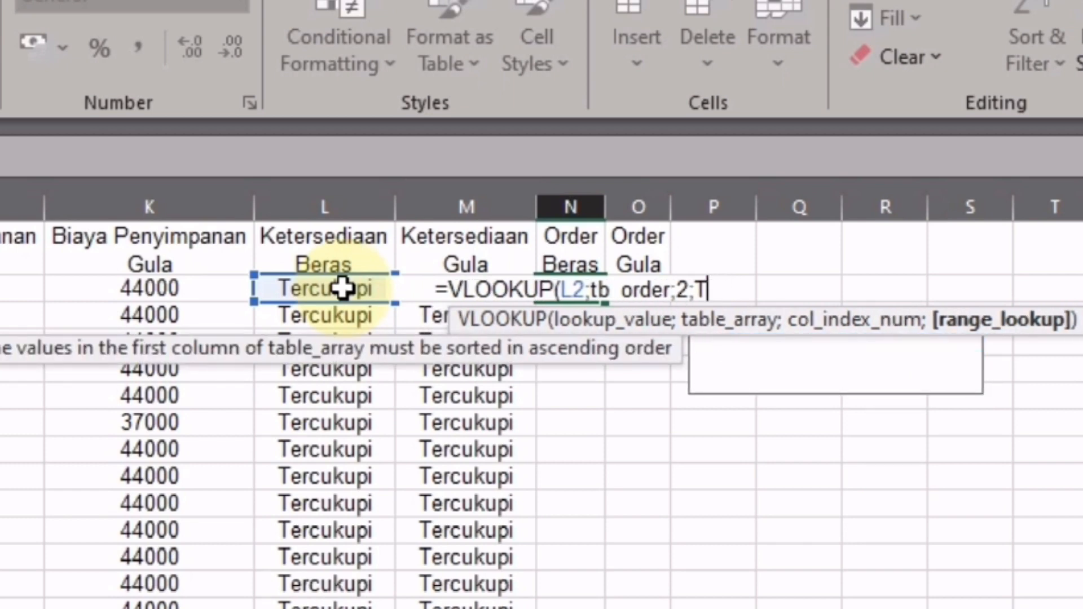
key(Down)
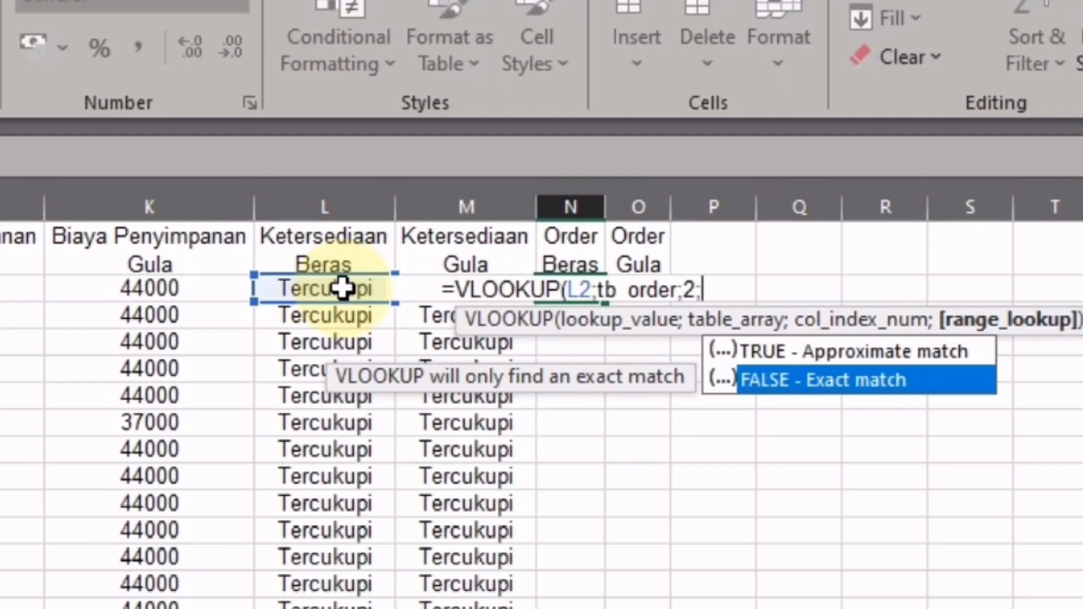
key(Tab)
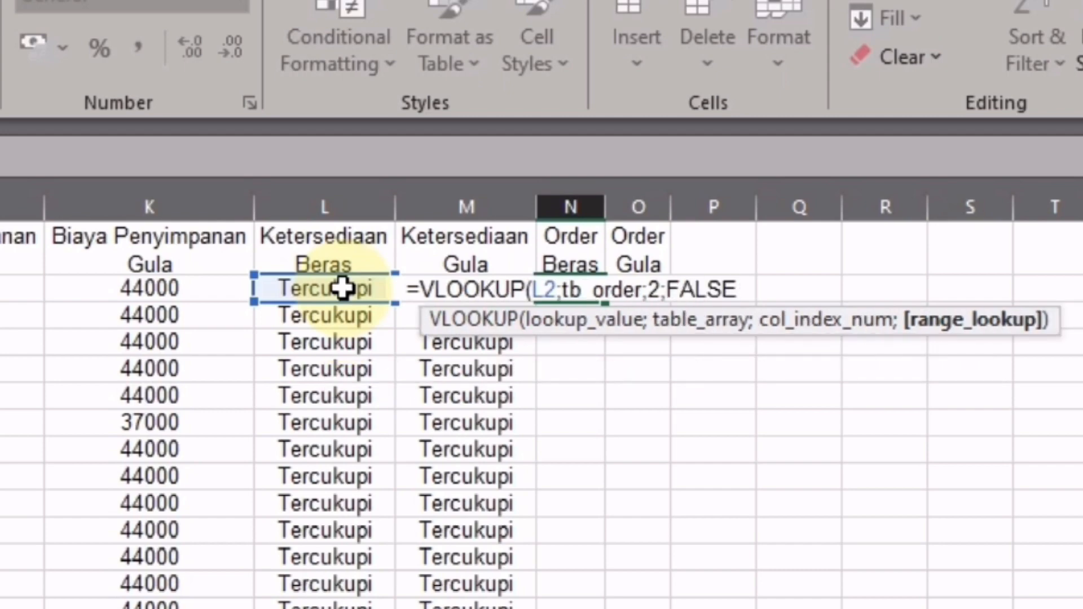
text())
key(Return)
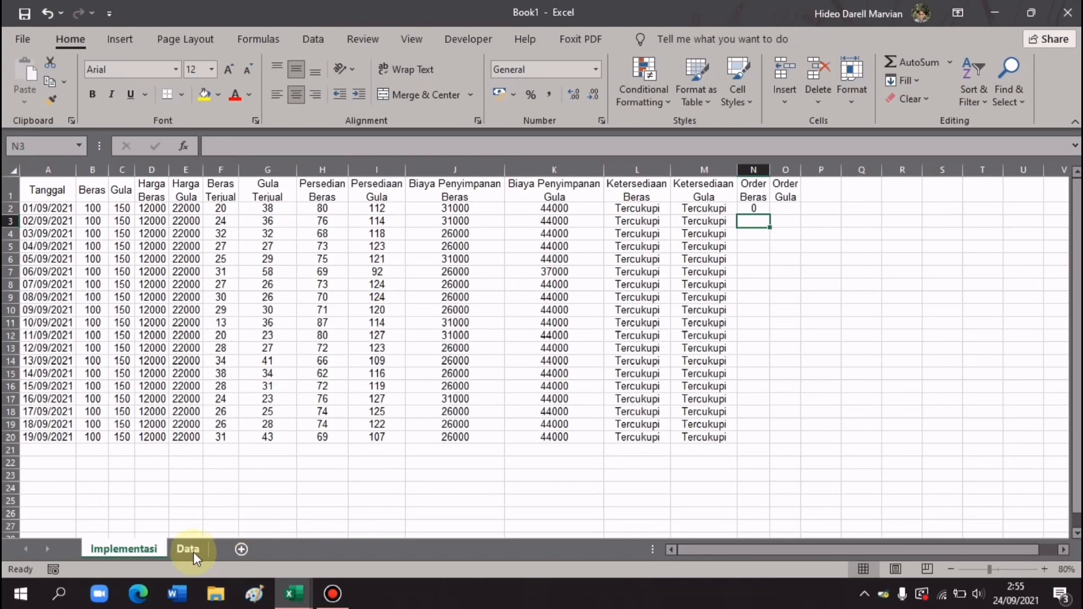
click(188, 554)
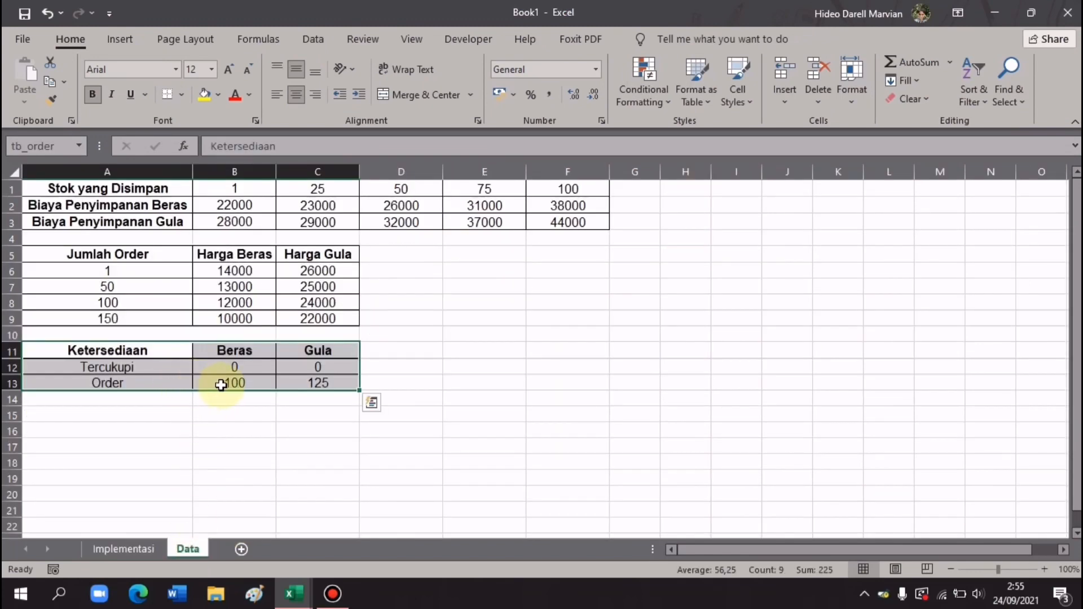
- On Implementasi, fill the N2 Order Beras formula down to N20, all showing 0
click(148, 551)
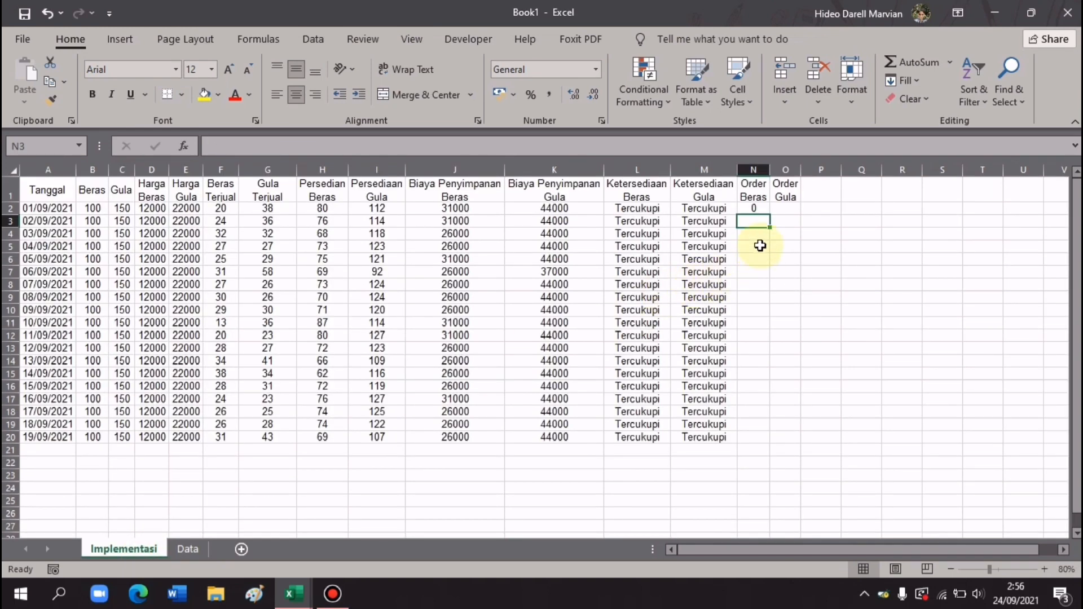
click(760, 210)
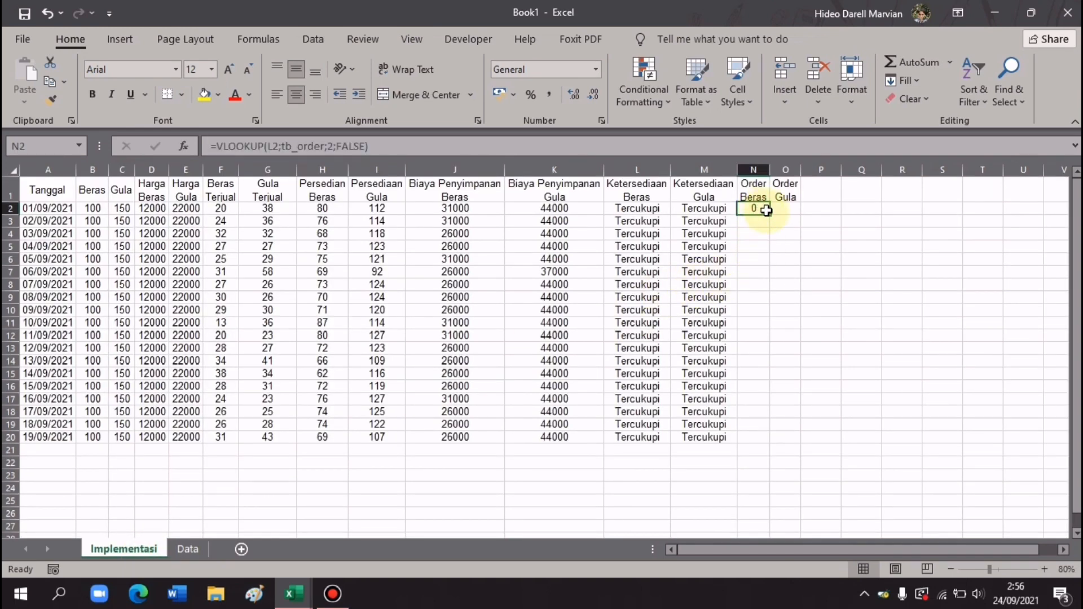
drag(771, 215, 758, 441)
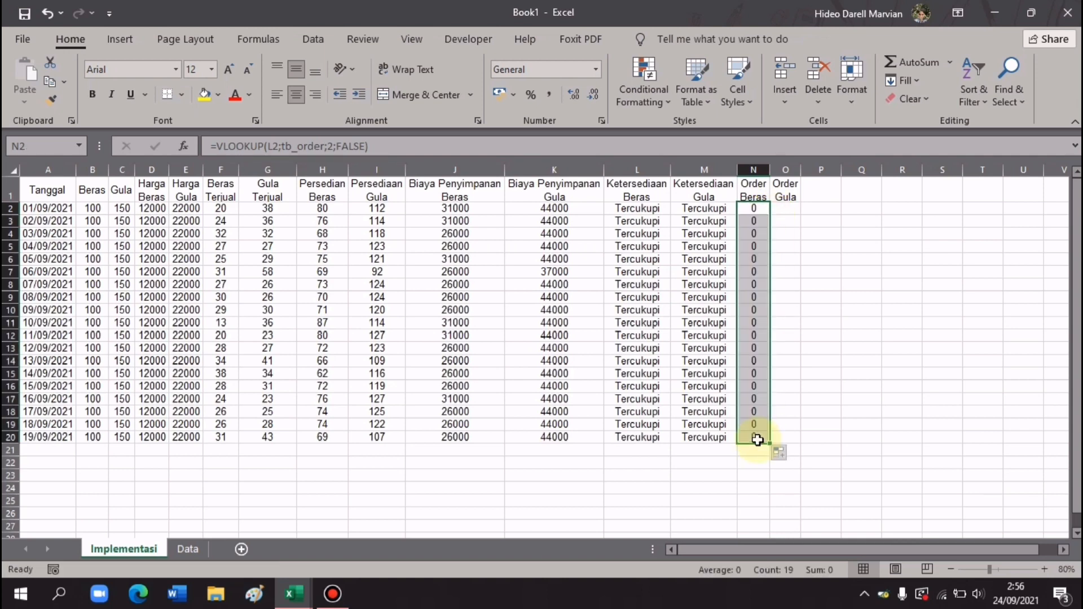
click(786, 210)
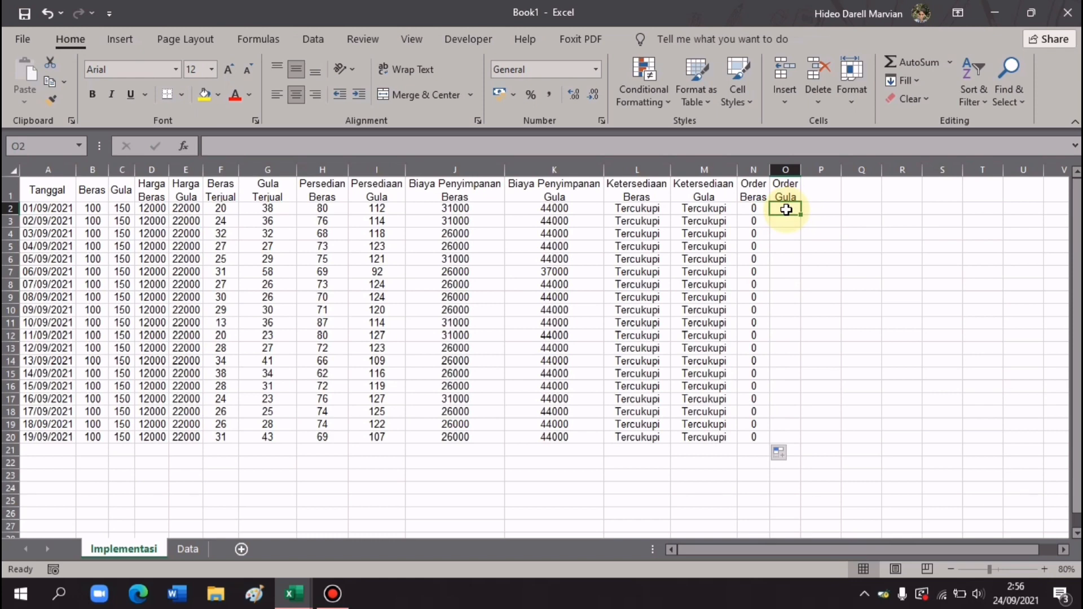
- Enter =VLOOKUP(M2;tb_order;3;FALSE) in O2 so the first Order Gula value shows 0
text(=)
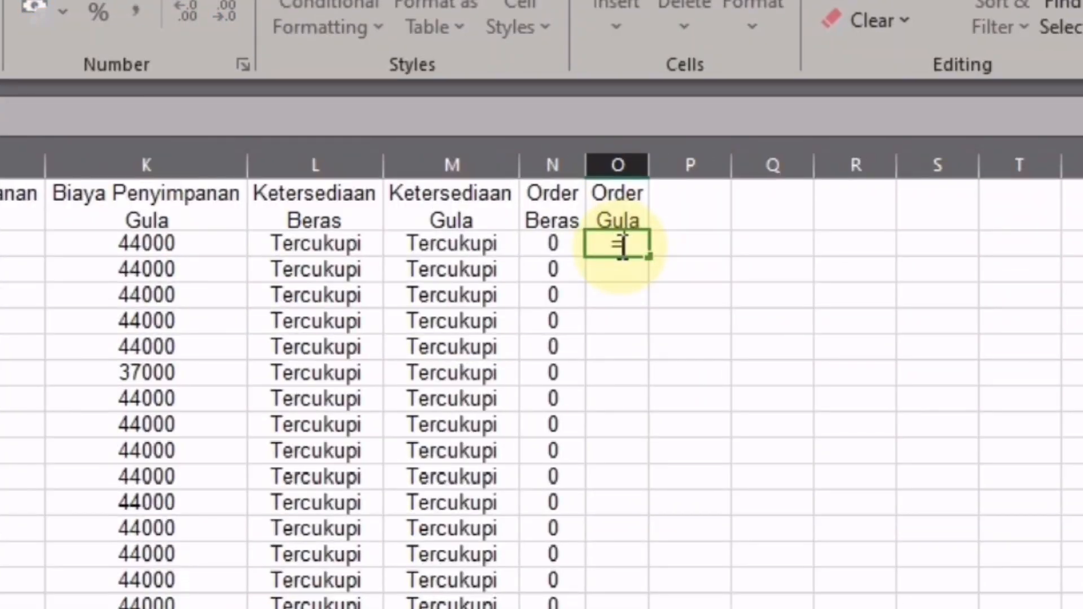
text(VLO)
key(Tab)
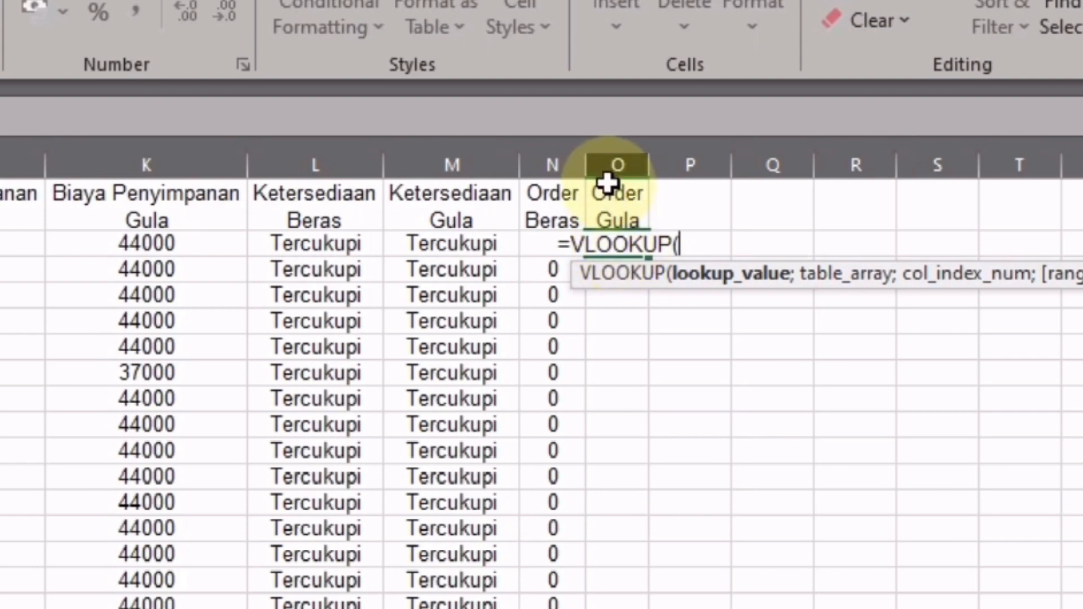
click(454, 245)
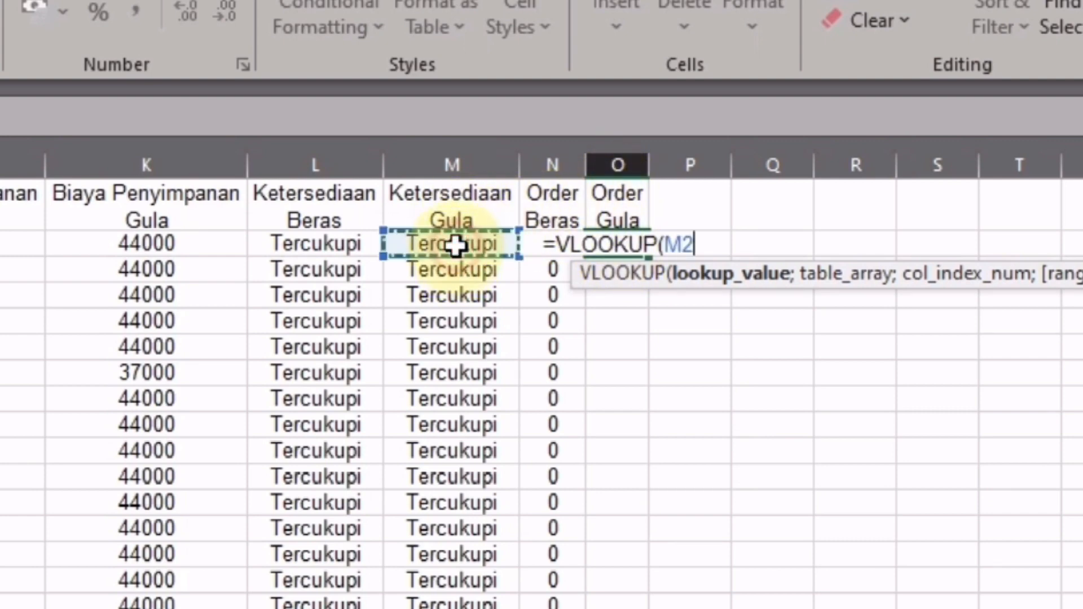
text(;)
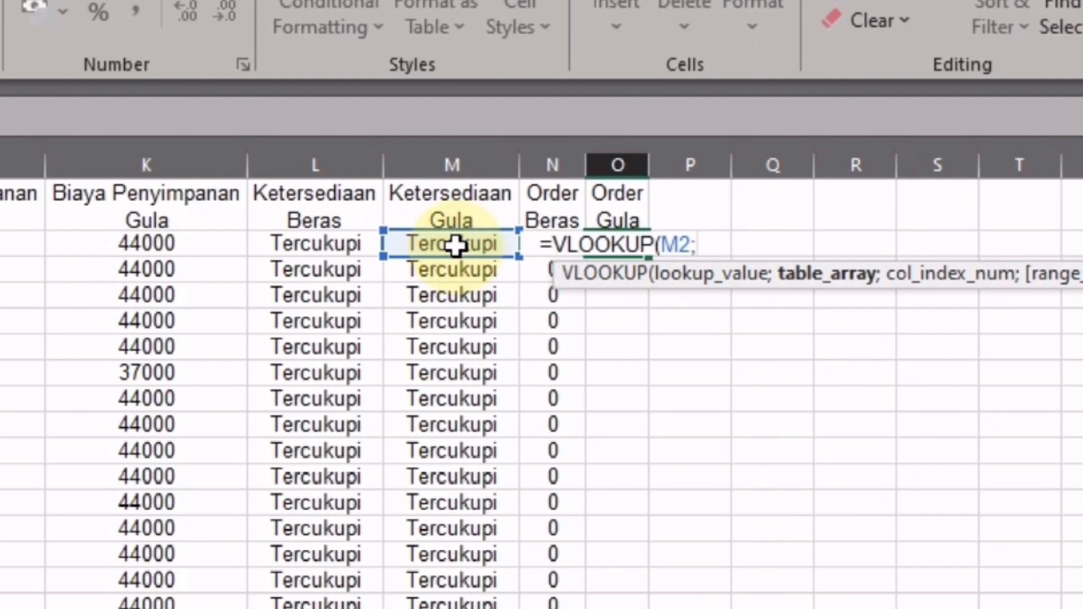
text(tb)
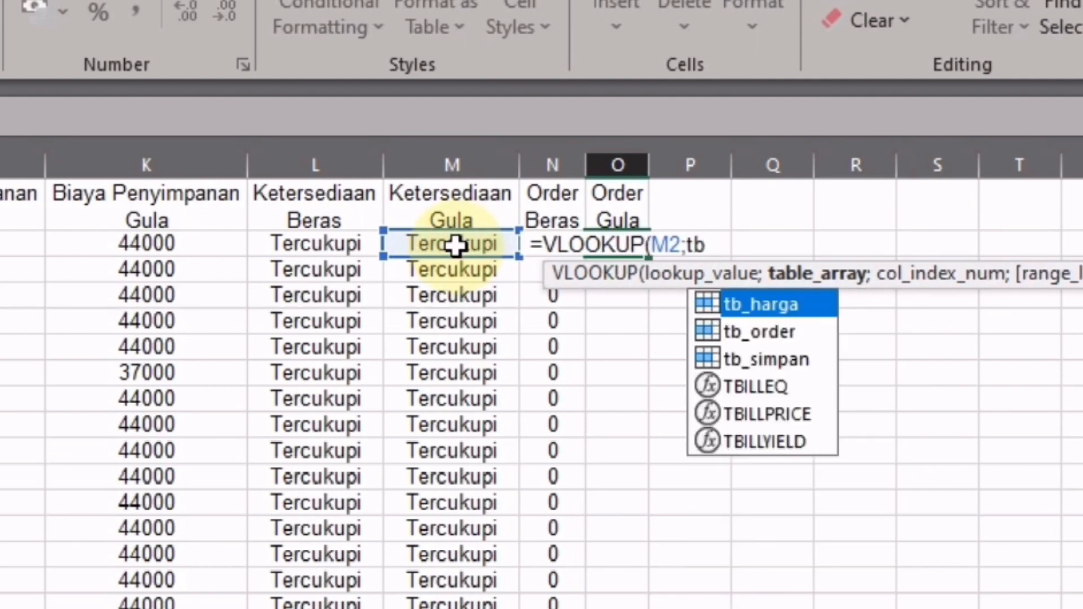
key(Down)
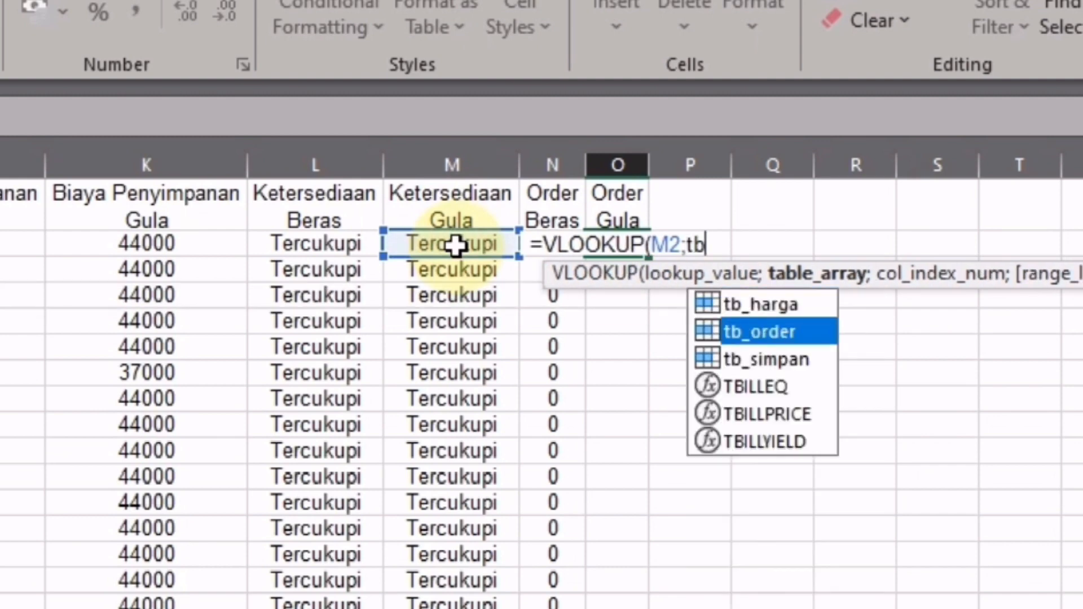
key(Tab)
text(;)
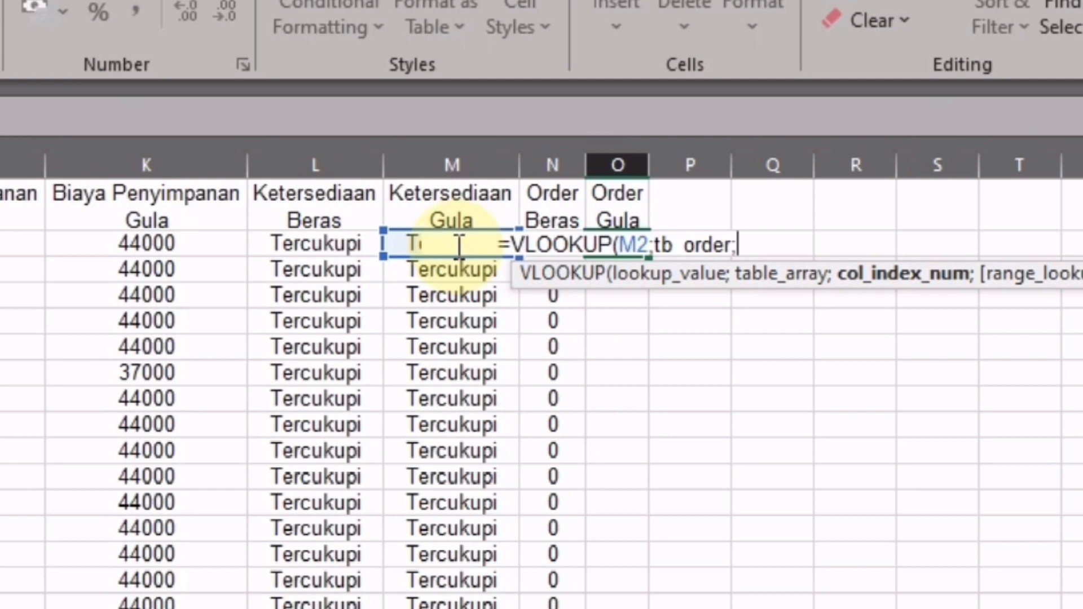
text(3;)
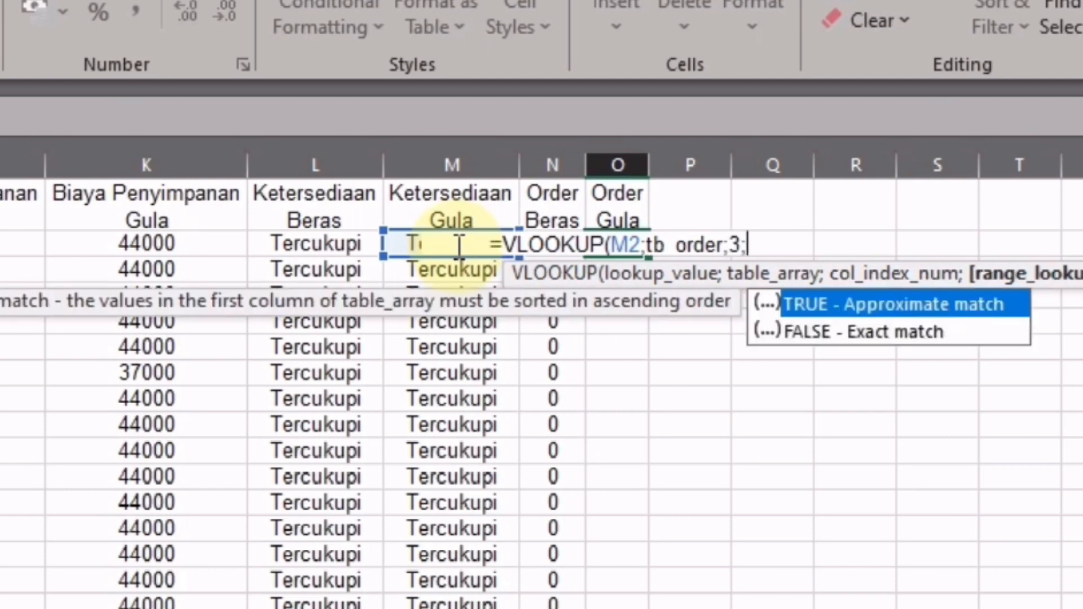
key(Down)
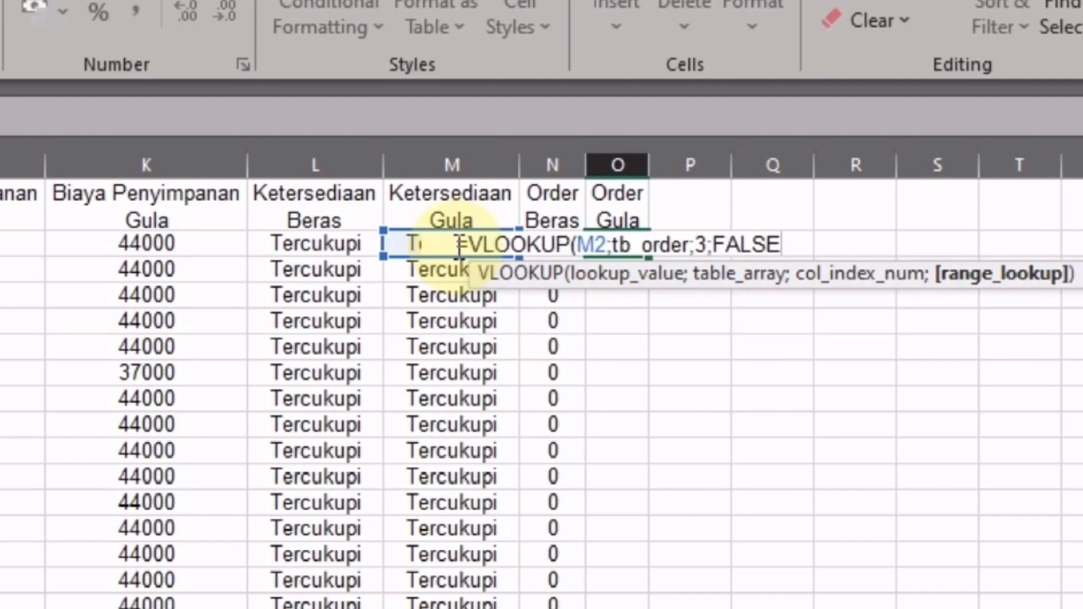
text())
key(Return)
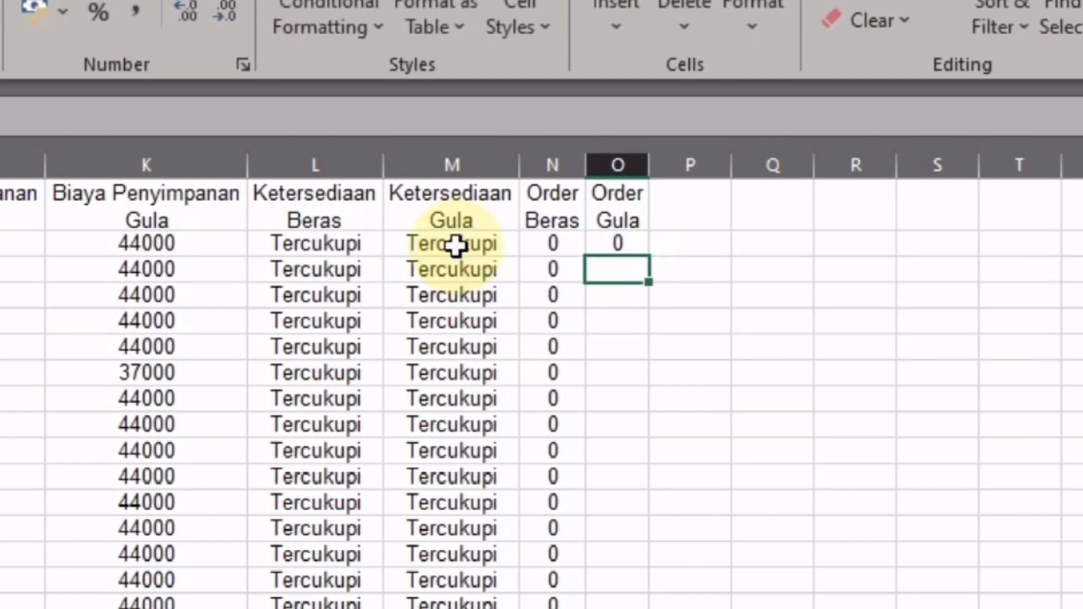
click(621, 244)
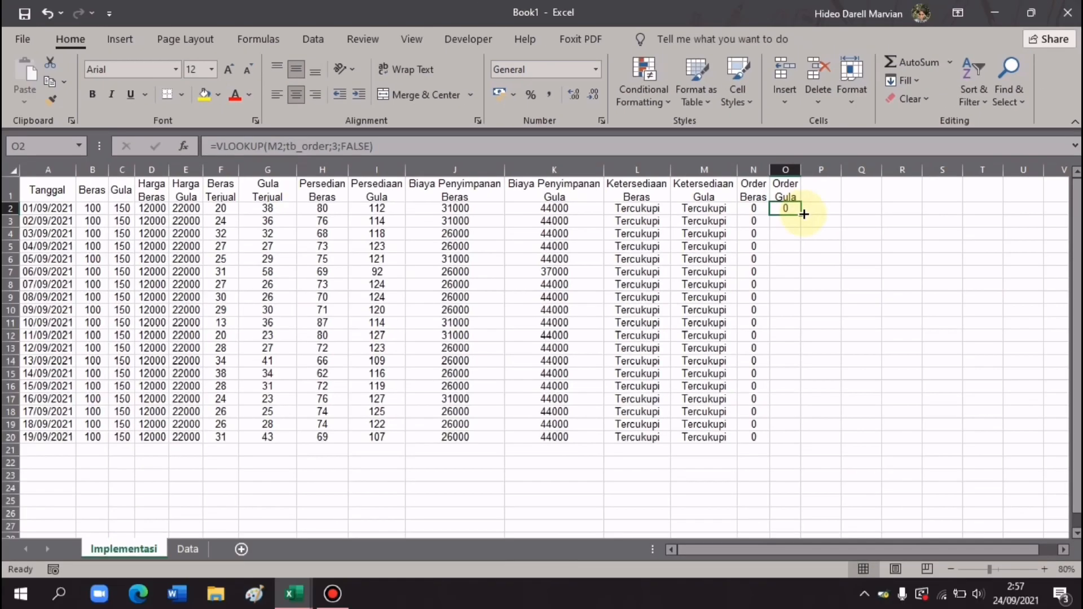
- Copy the O2 Order Gula lookup down through O20, every row showing 0
drag(803, 214, 796, 443)
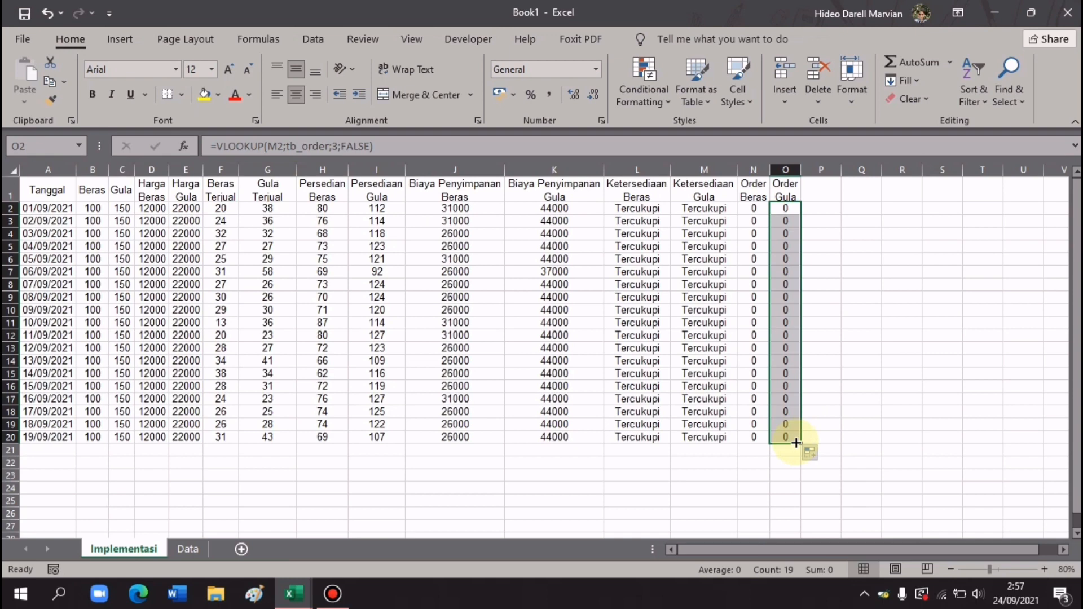
click(815, 437)
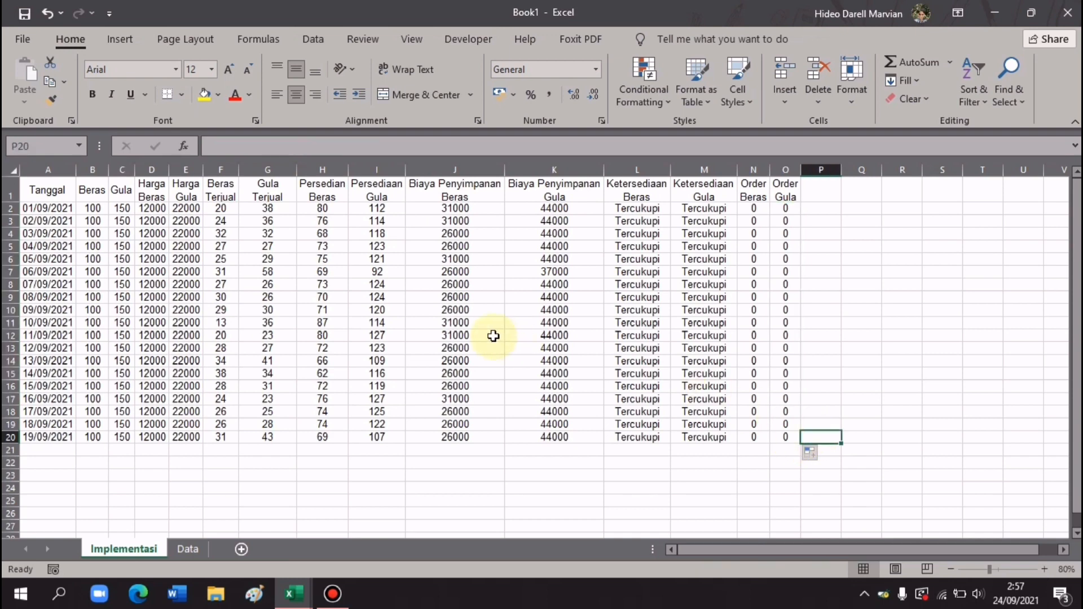
click(96, 222)
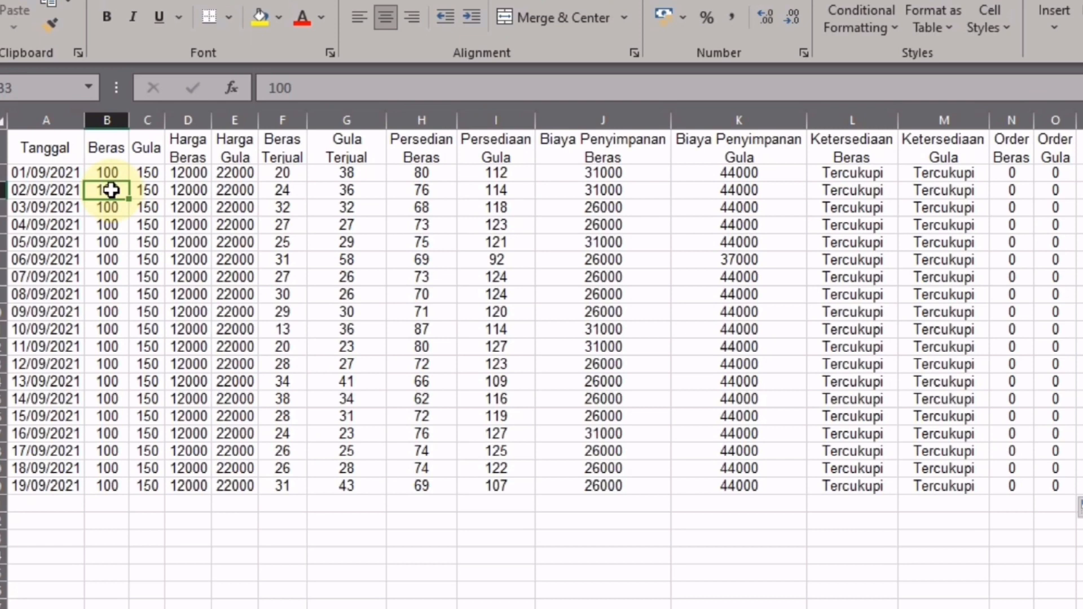
- Enter =H2+N2 in B3 so the 02/09/2021 Beras stock shows 80
text(=)
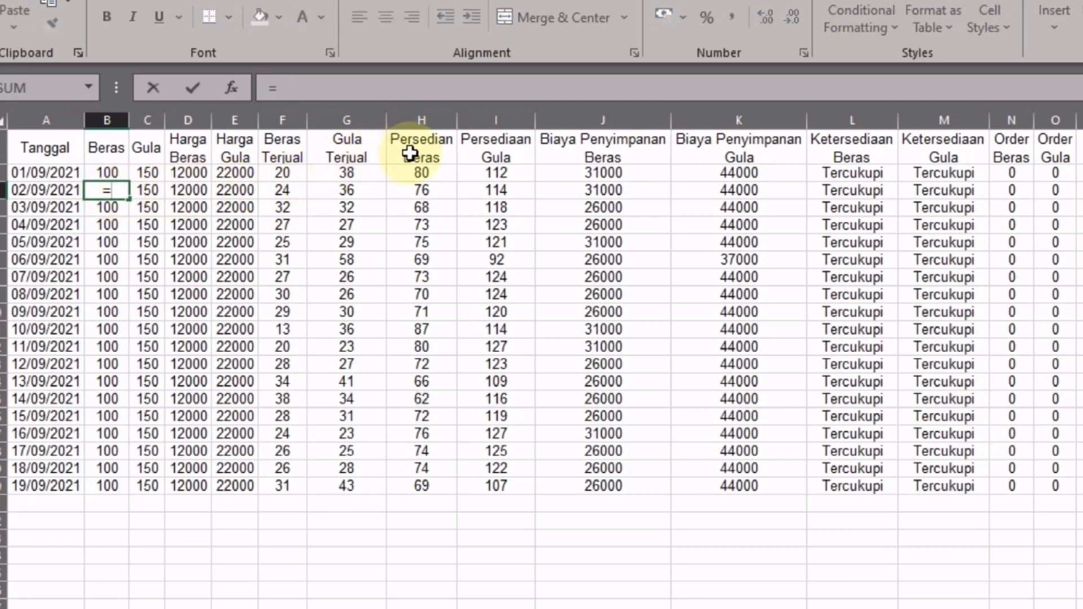
click(432, 173)
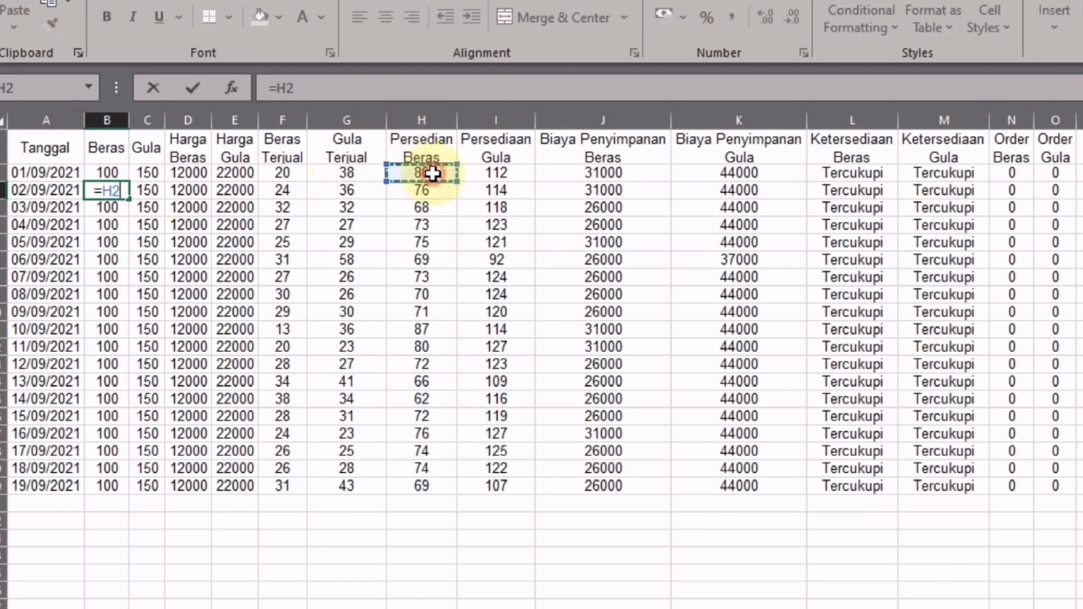
text(+)
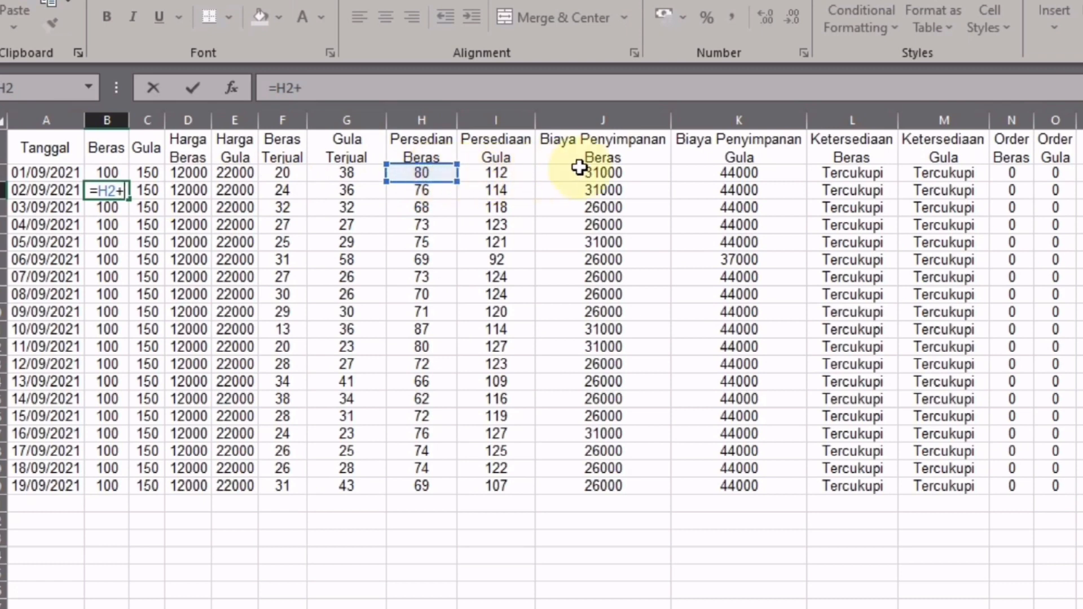
click(1018, 172)
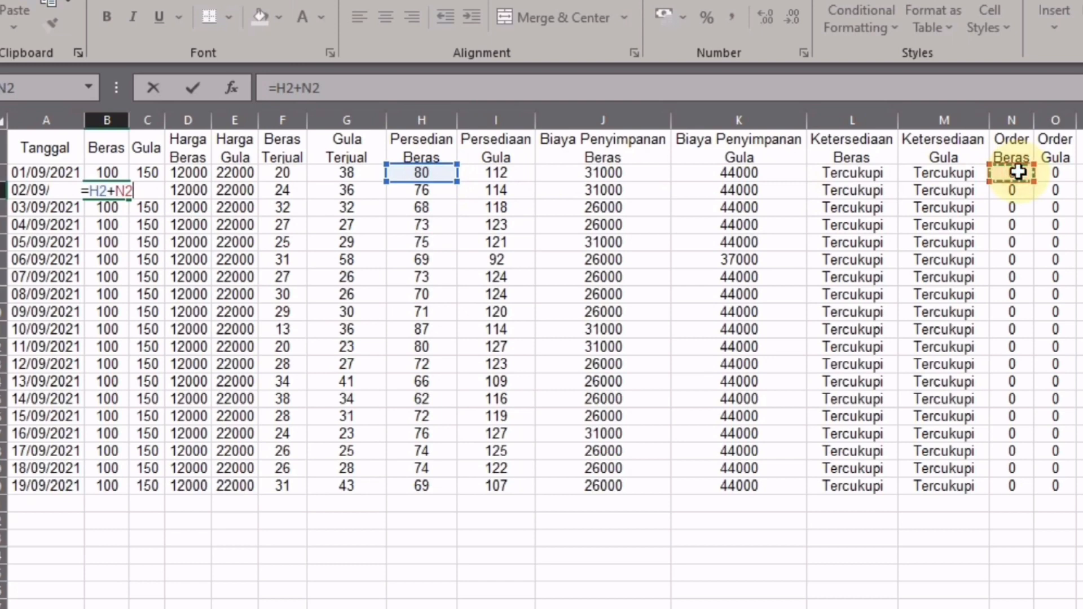
key(Return)
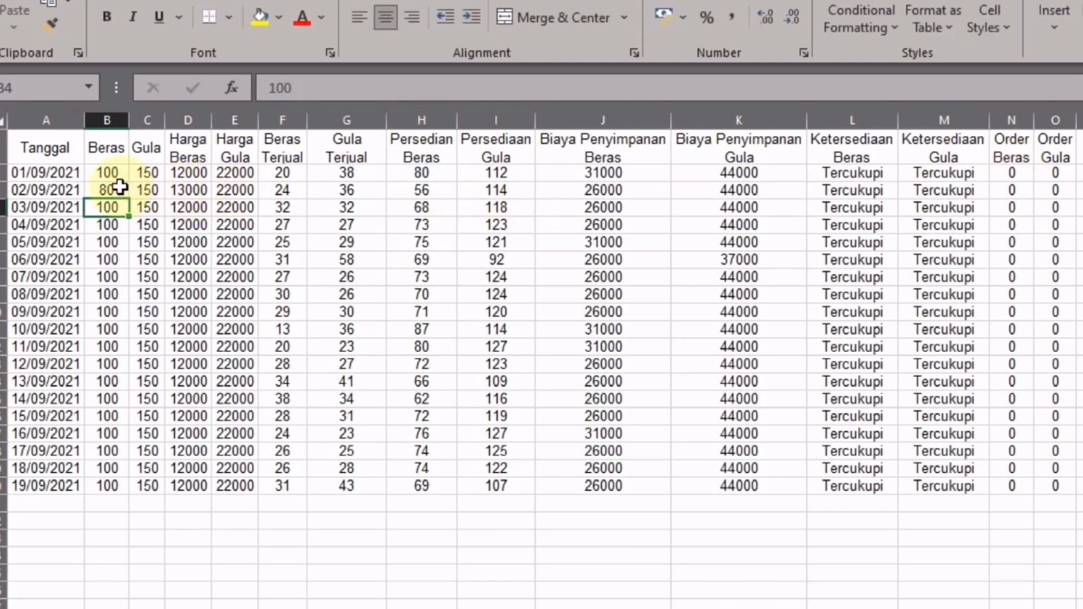
- Copy B3's formula right into C3 as =I2+O2 and inspect its references
click(150, 190)
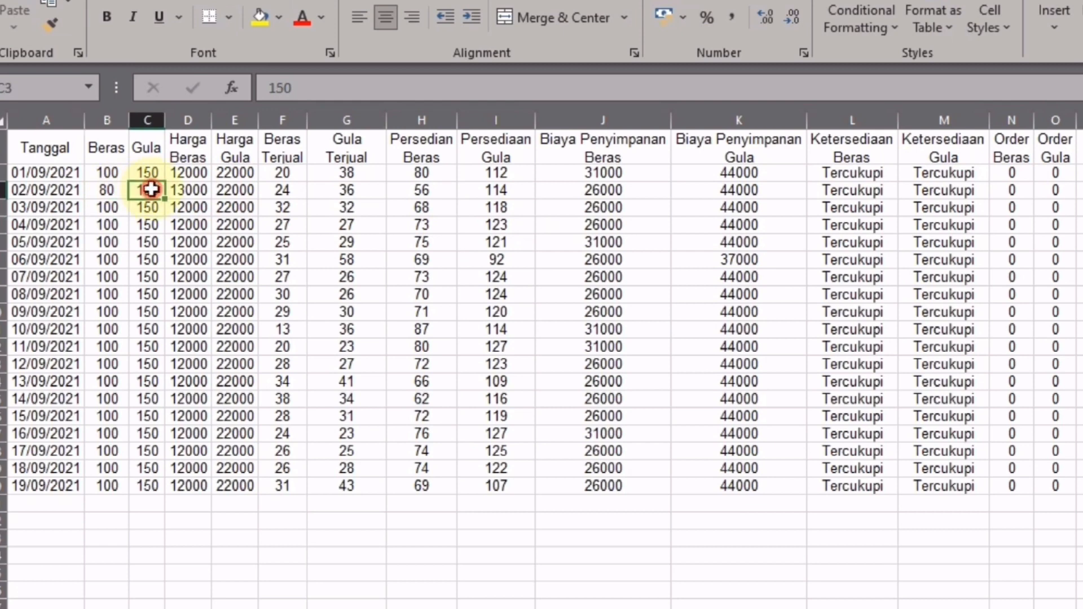
click(107, 190)
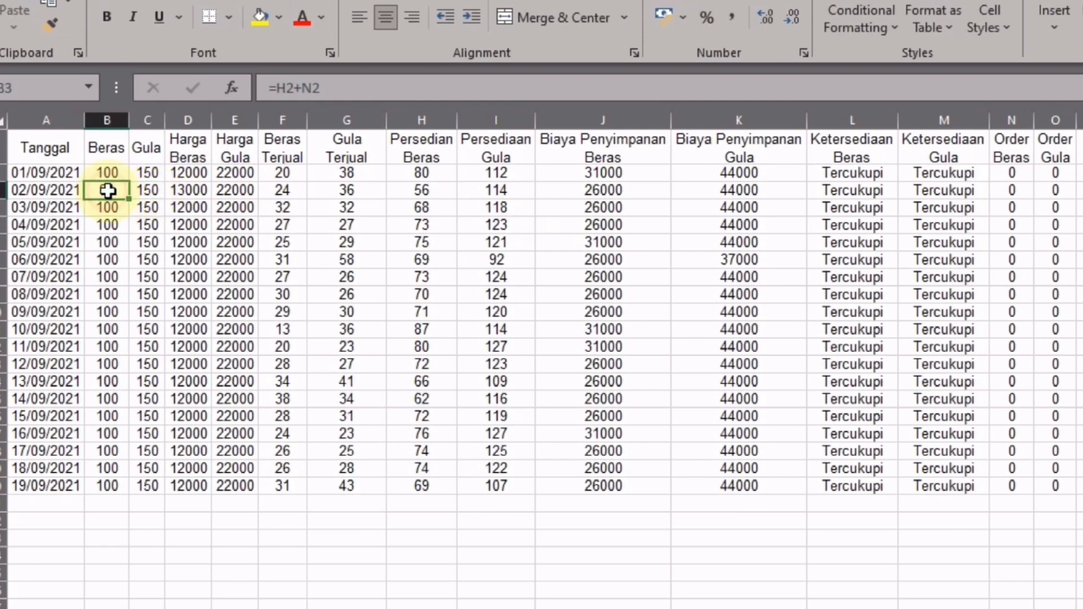
shift+click(142, 194)
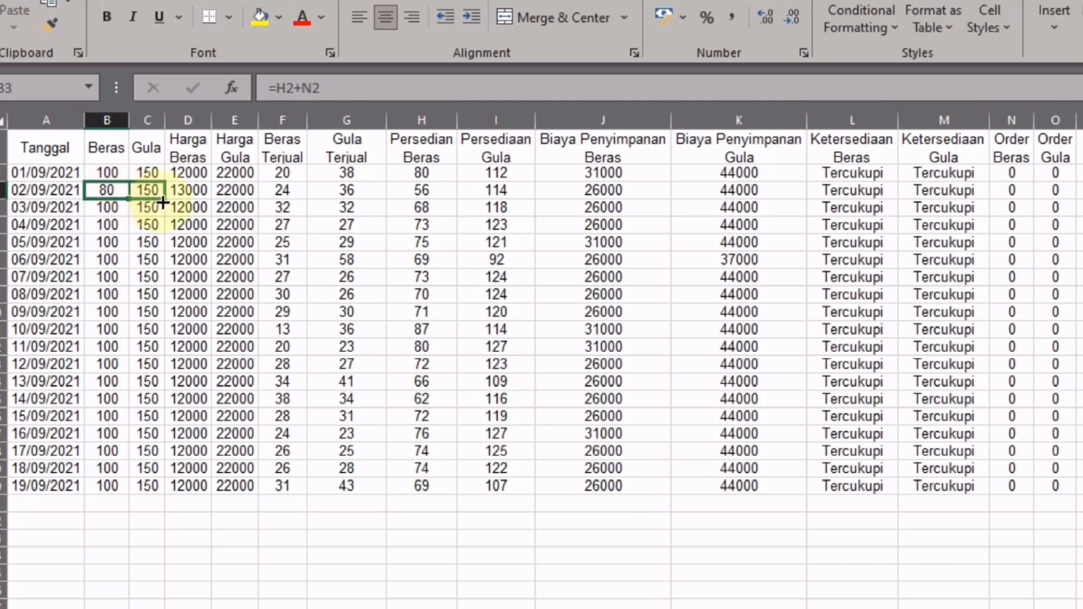
drag(162, 203, 163, 203)
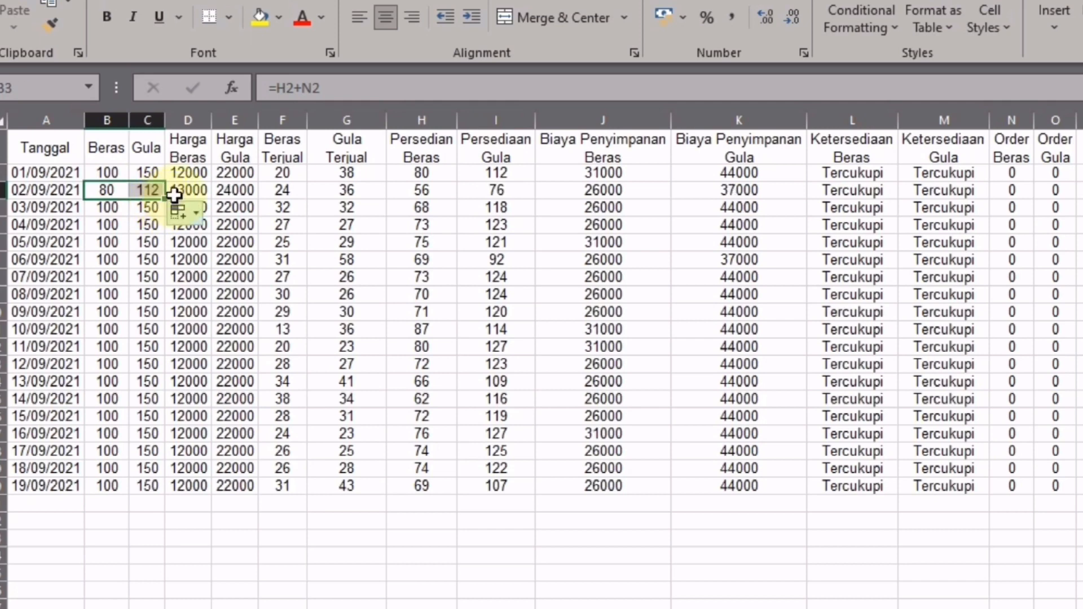
click(171, 190)
click(151, 192)
double_click(151, 192)
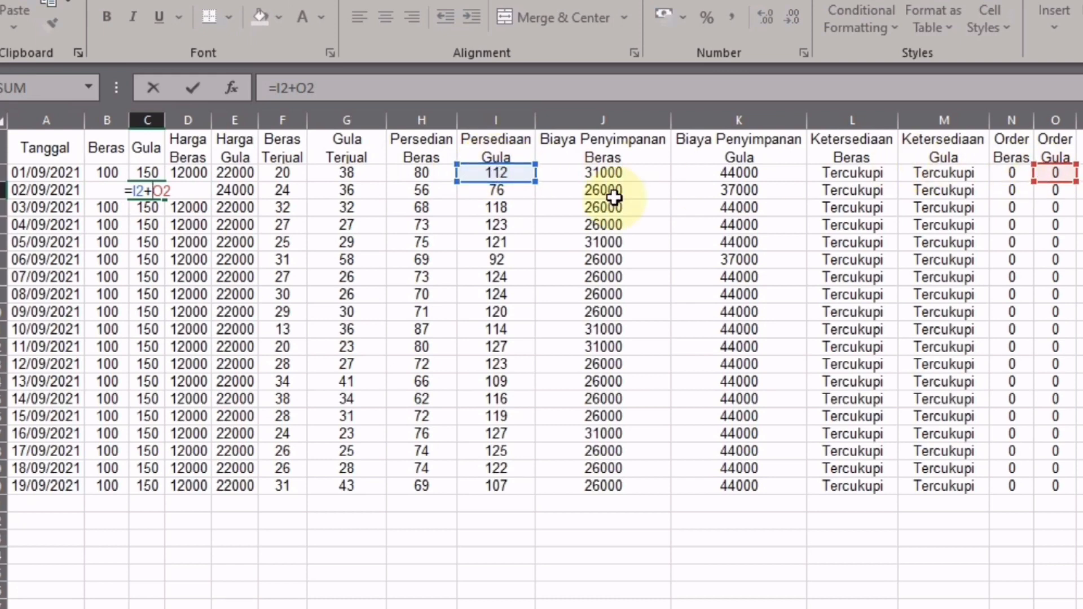
- Keep C3's =I2+O2 formula, then drag the B3:C3 stock formulas down toward row 20
key(Return)
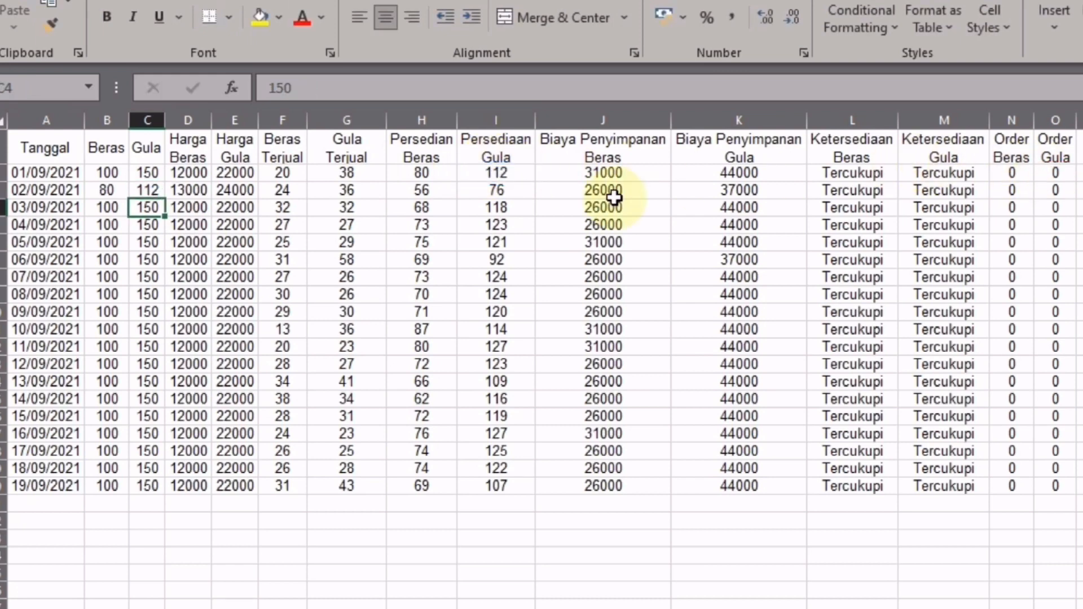
click(114, 189)
drag(114, 189, 140, 190)
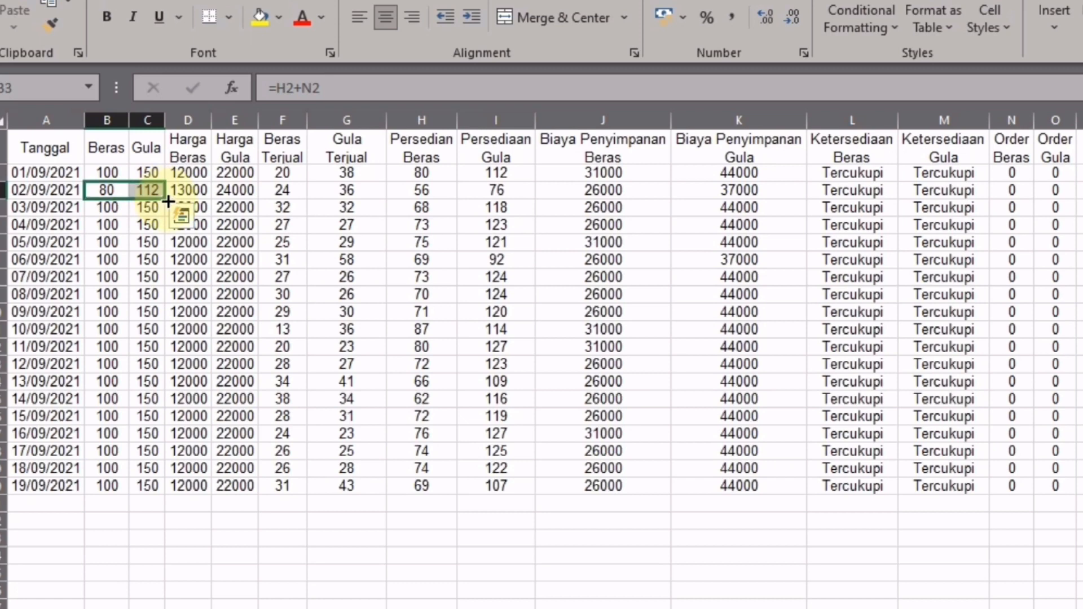
drag(168, 201, 160, 492)
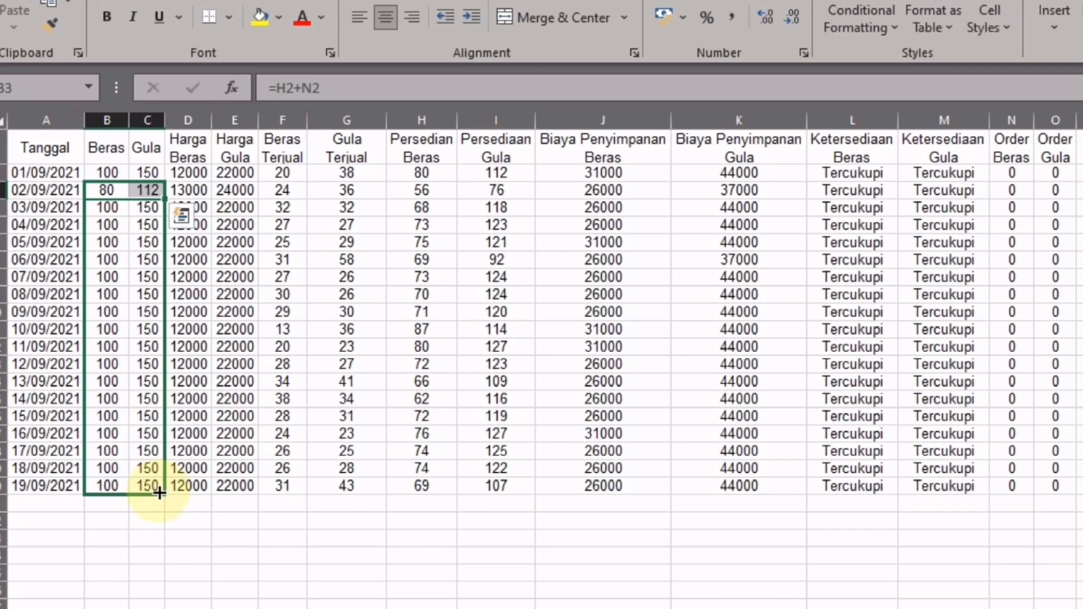
- Fill the Beras and Gula stock formulas through row 20 and check the formulas in C2 and C3
drag(160, 493, 159, 492)
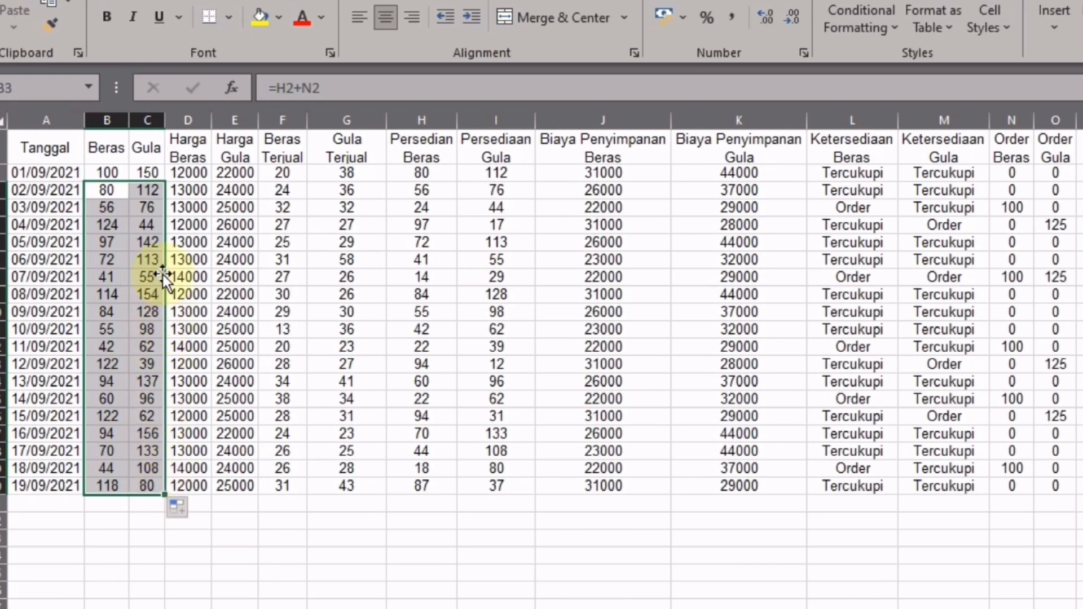
click(146, 171)
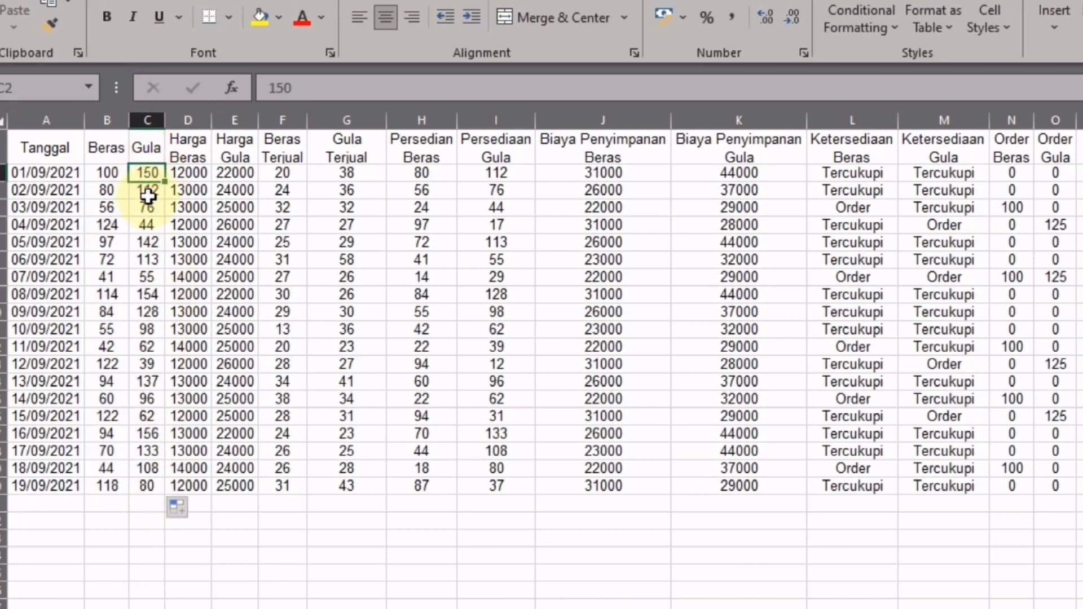
click(148, 195)
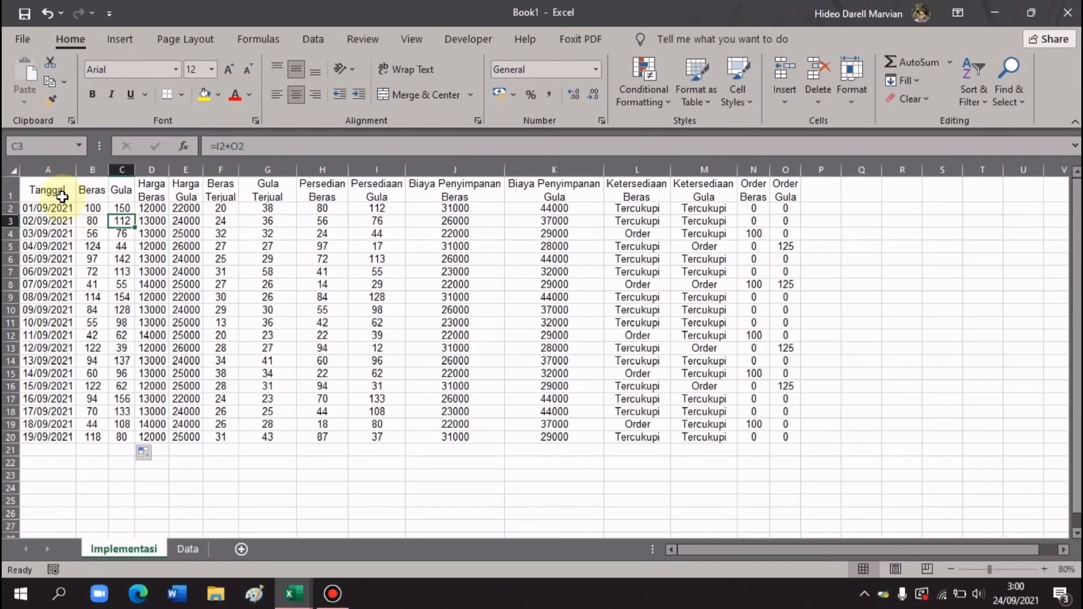
- Format A1:O20 as a table with headers in Blue, Table Style Medium 6
drag(54, 192, 783, 435)
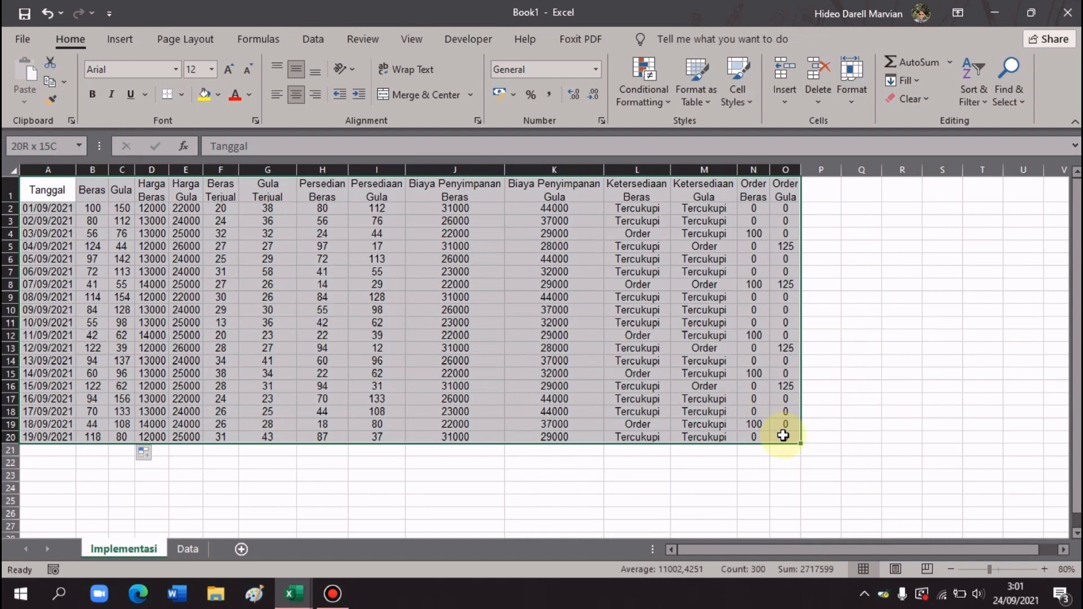
drag(783, 436, 783, 436)
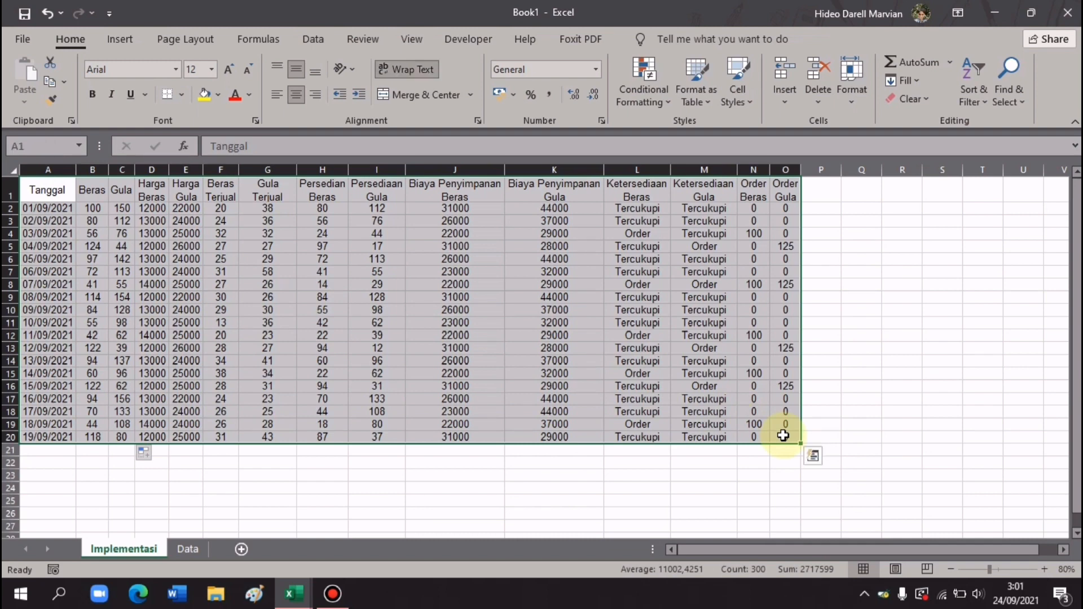
click(697, 96)
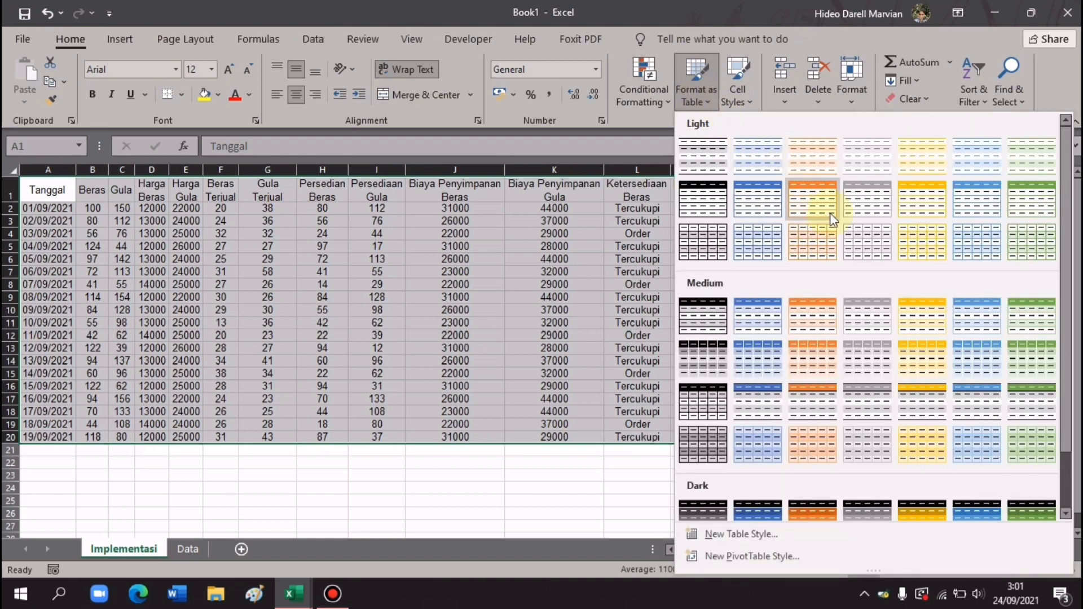
click(970, 323)
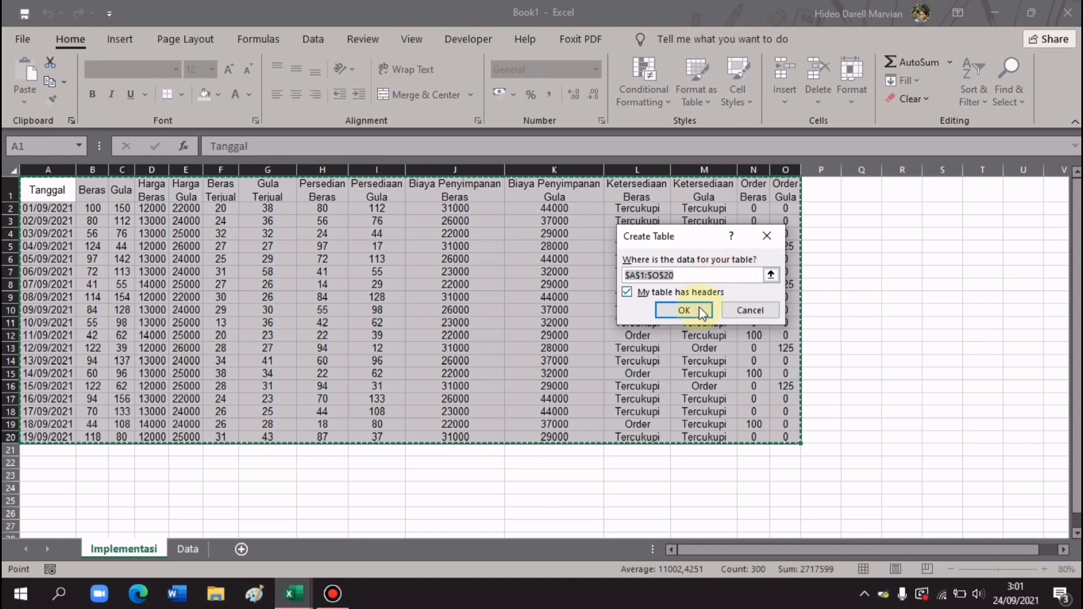
click(683, 310)
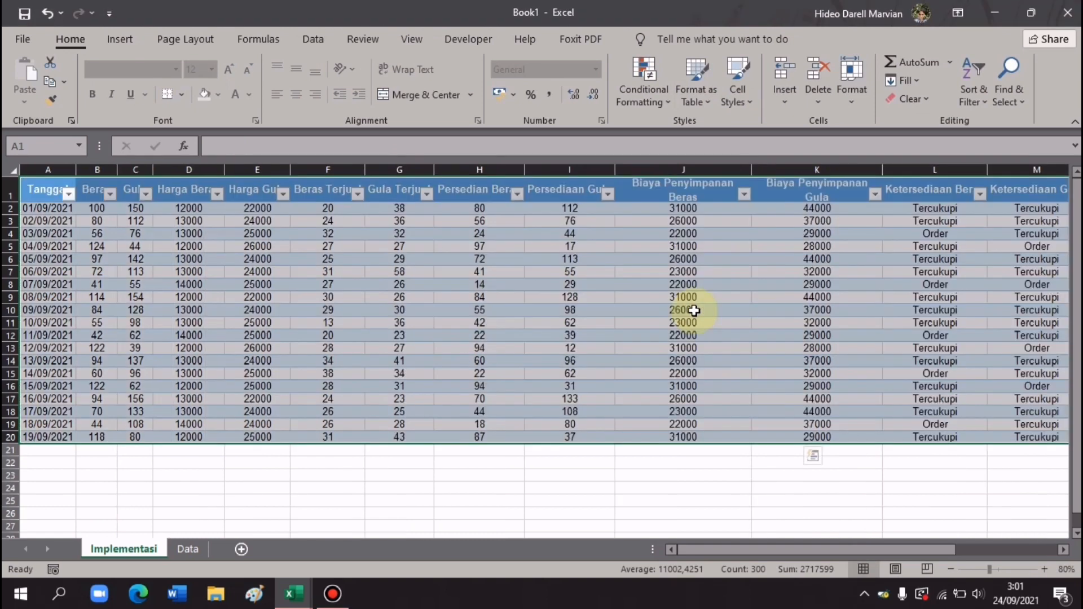
click(872, 548)
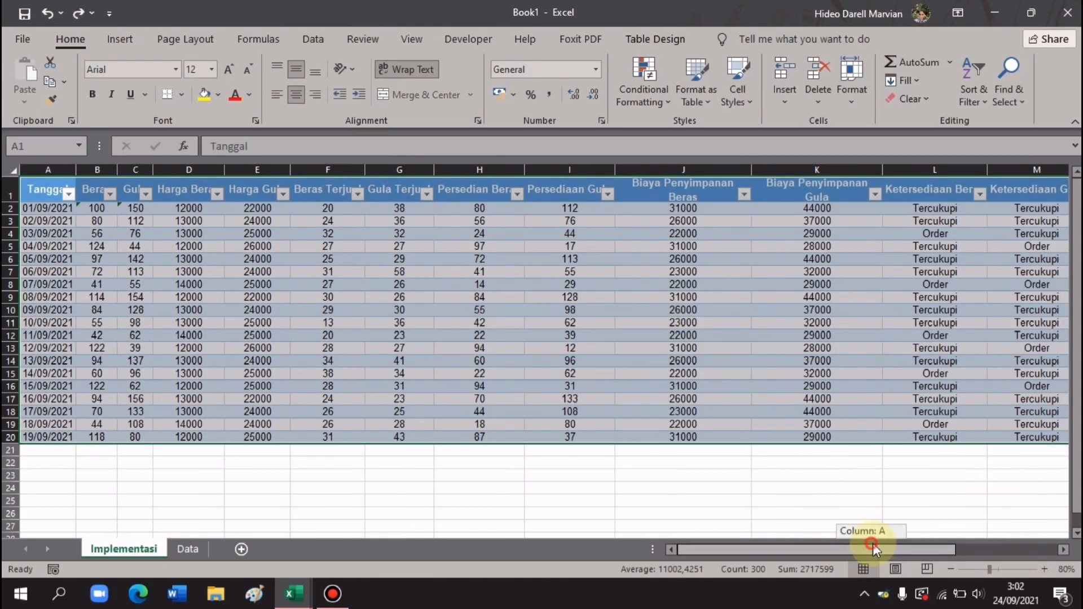
- Ignore the inconsistent-formula error on the first Beras and Gula values, then select A22
drag(872, 544, 984, 545)
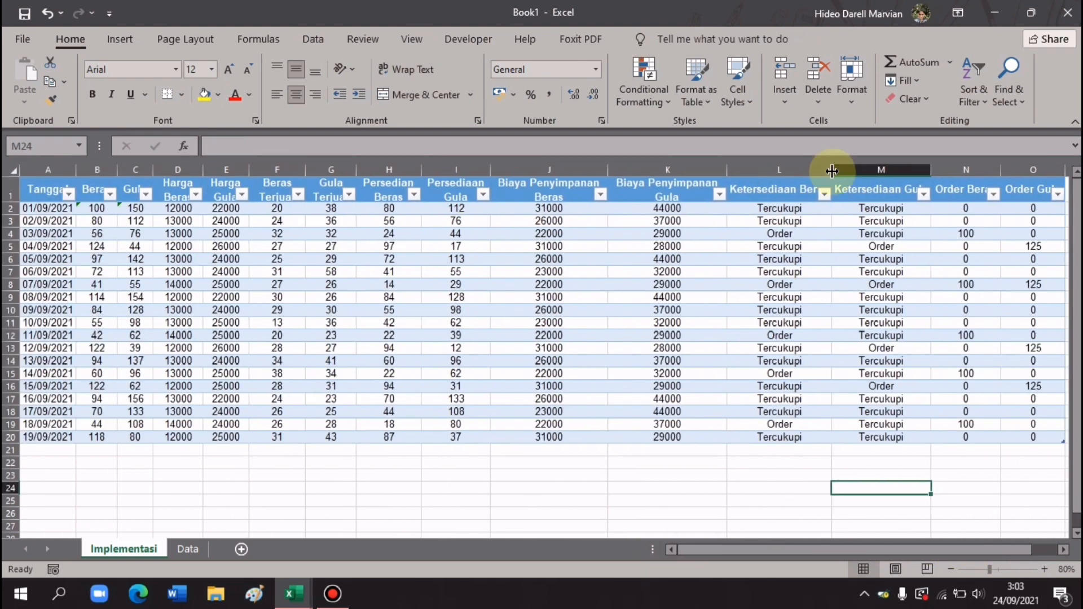
drag(87, 209, 122, 211)
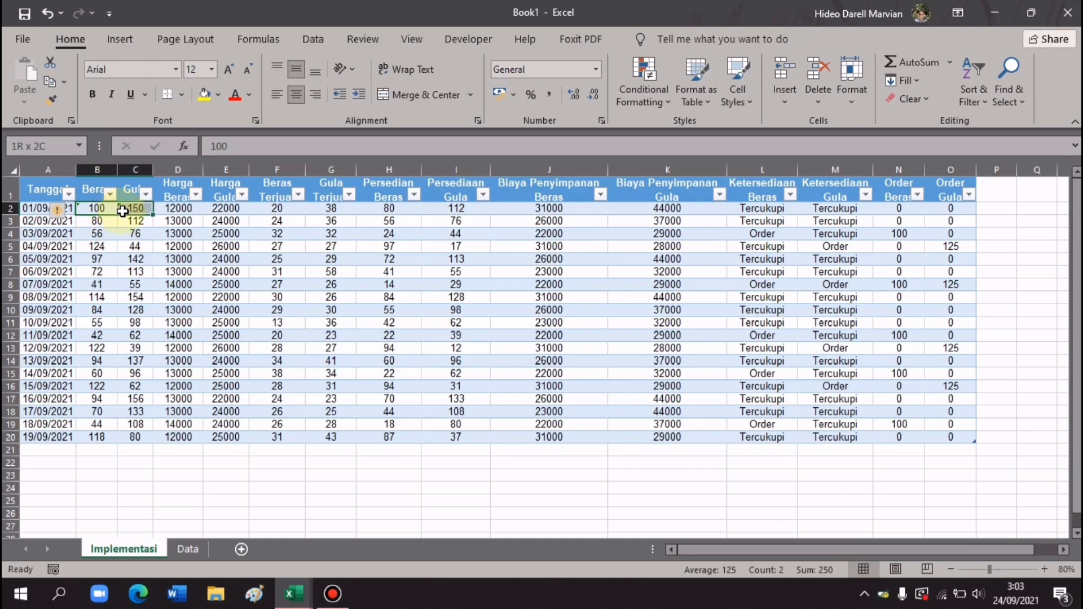
click(60, 211)
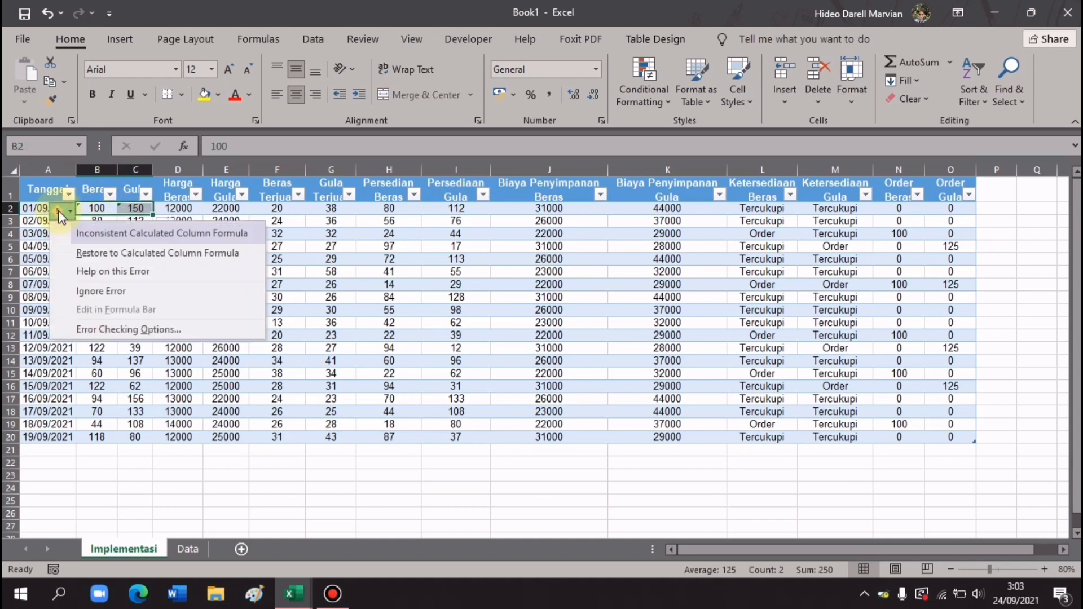
click(116, 292)
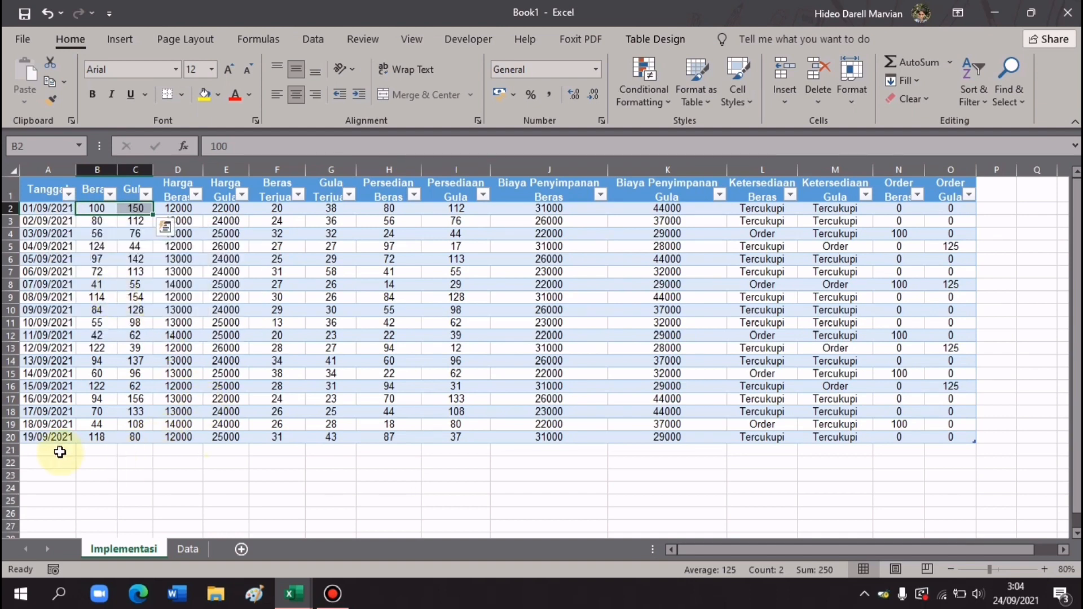
click(63, 459)
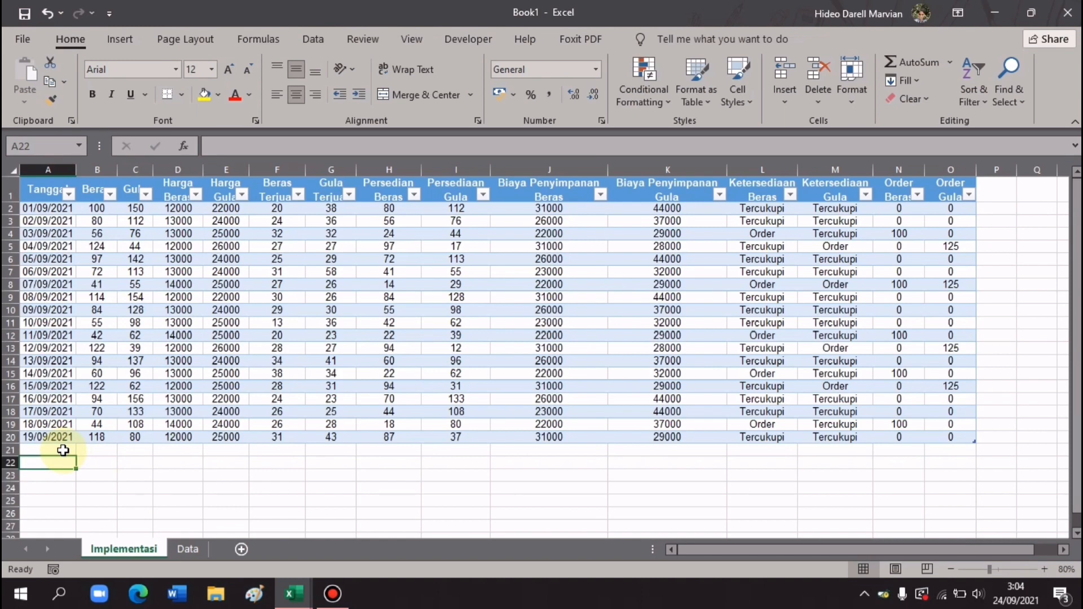
- Enter Jumlah, Rata-rata, Nilai Terbesar, Nilai Terkecil and N in A22:A26, then widen column A
text(Jumlah)
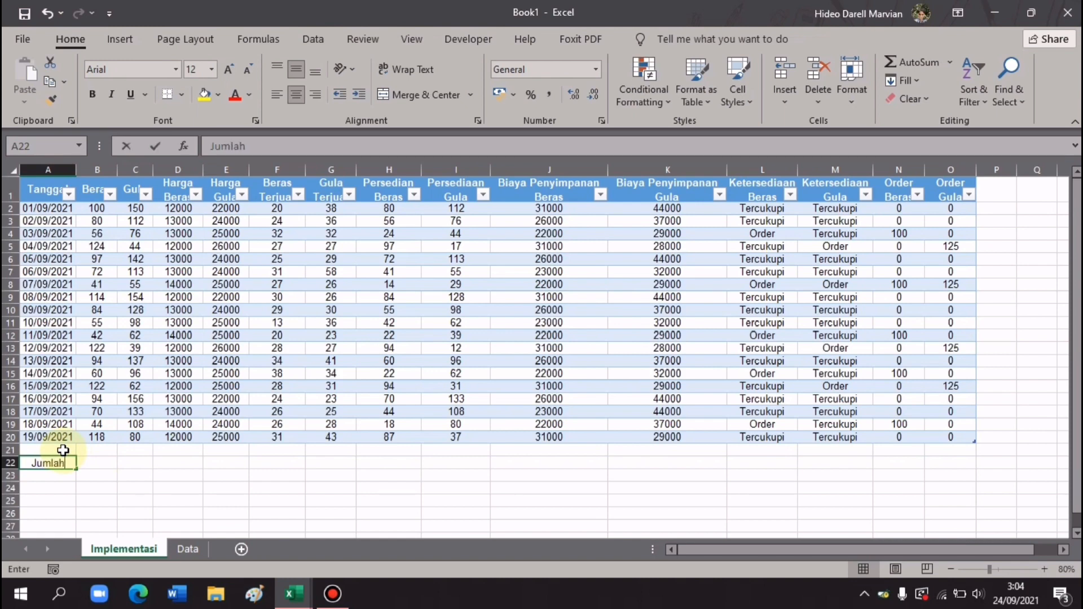
key(Return)
text(Rat)
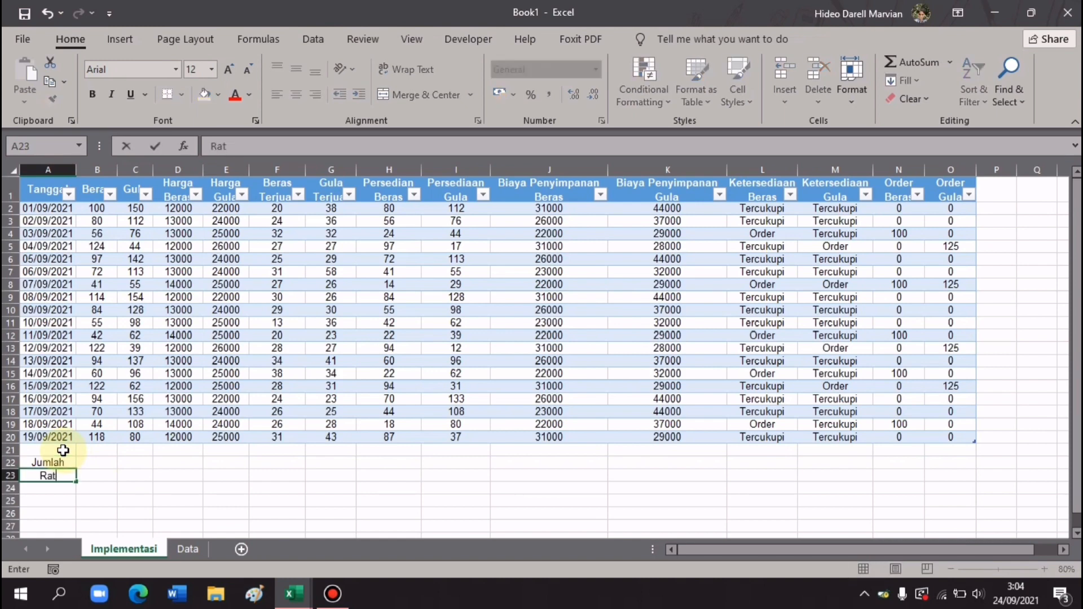
text(a-rata)
key(Return)
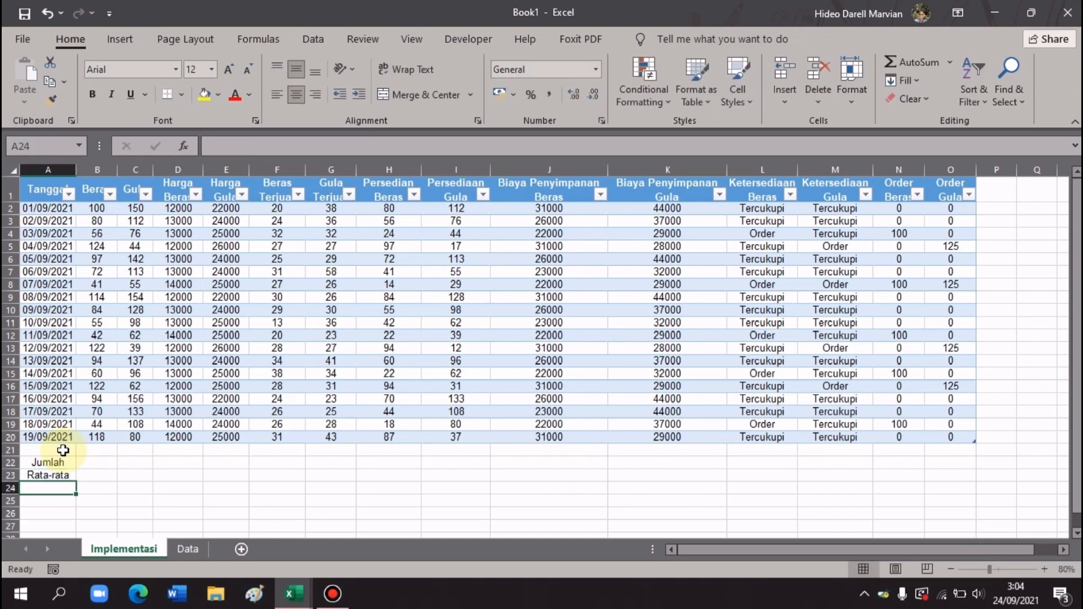
text(Nilai )
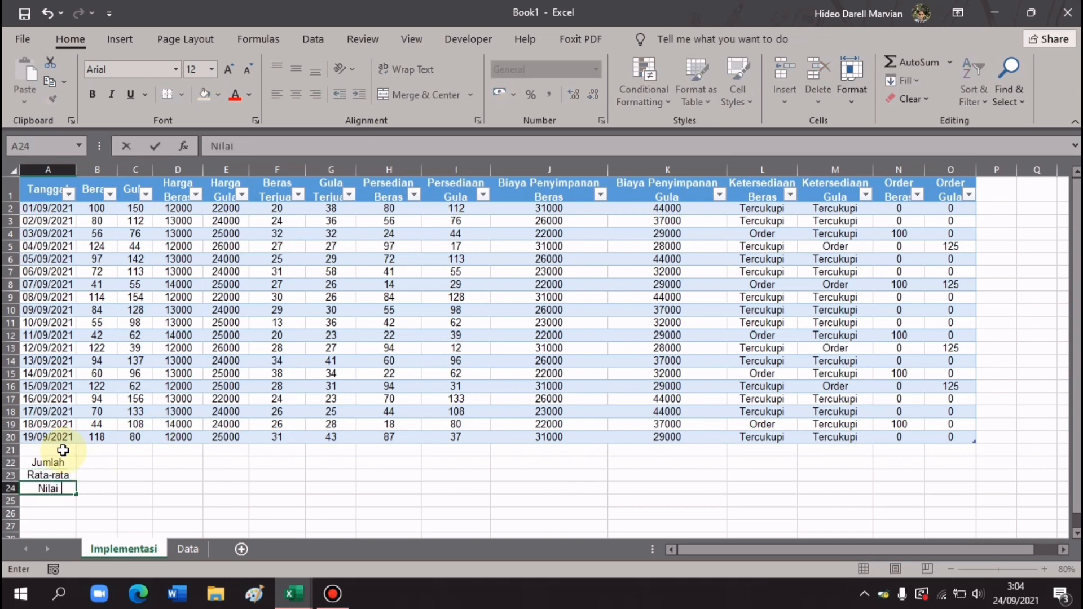
text(Terbesar)
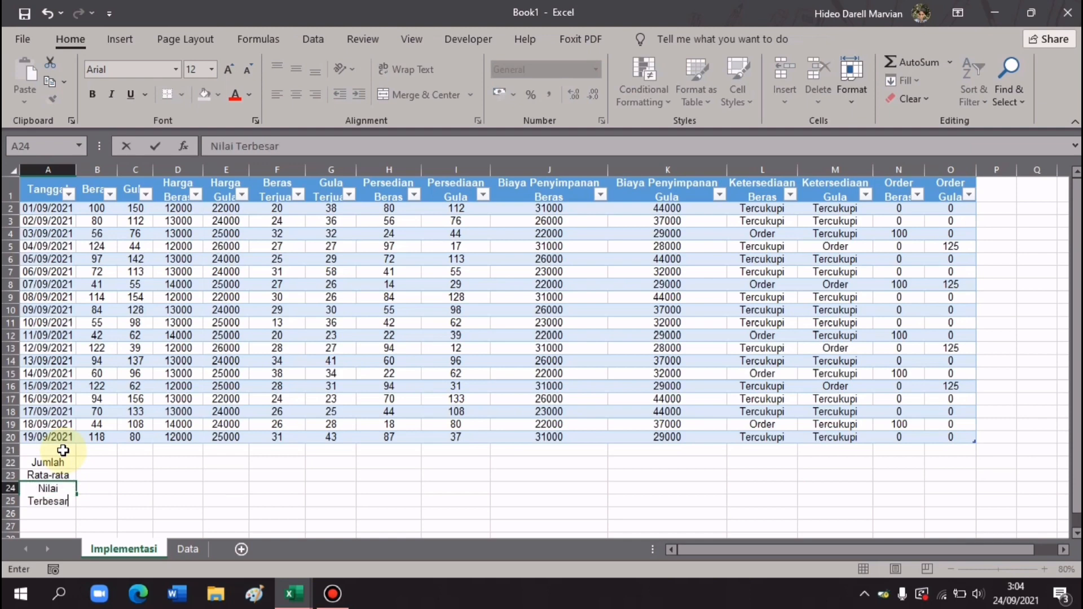
key(Return)
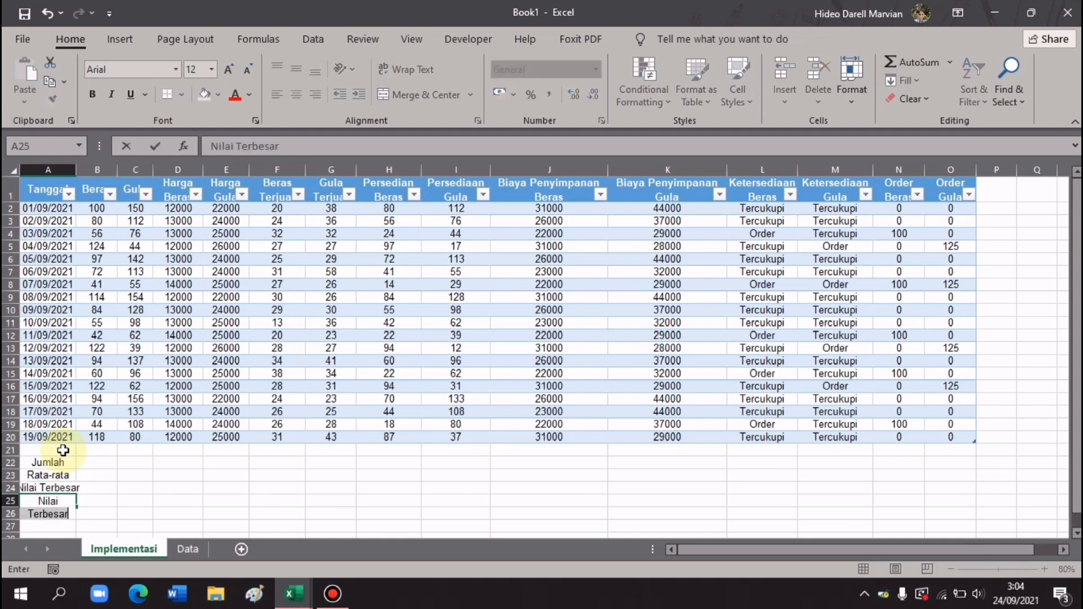
text(Nilai Terkecil)
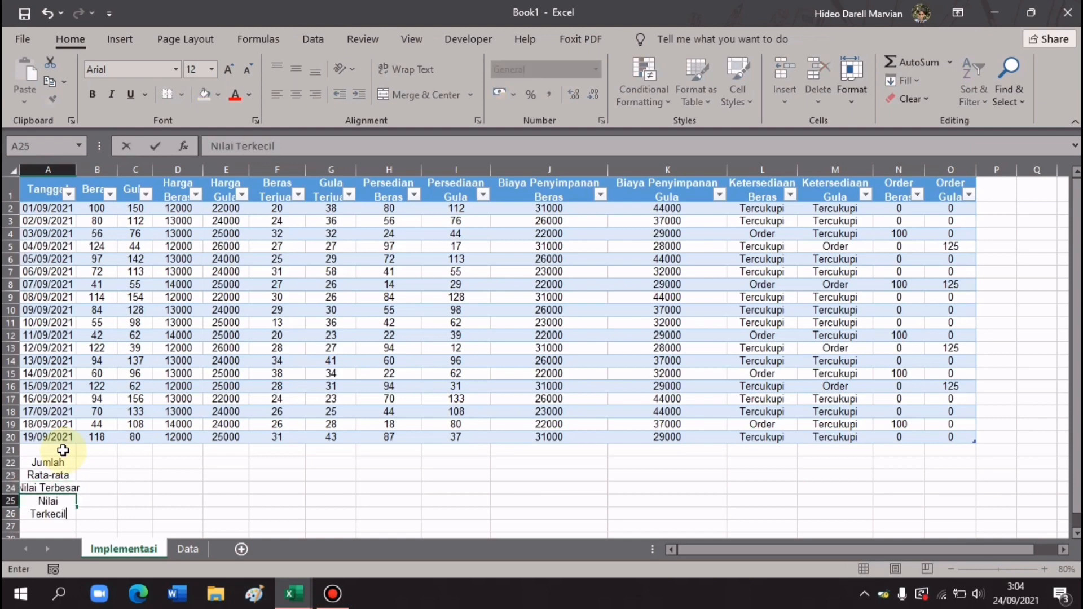
key(Return)
text(N)
key(Return)
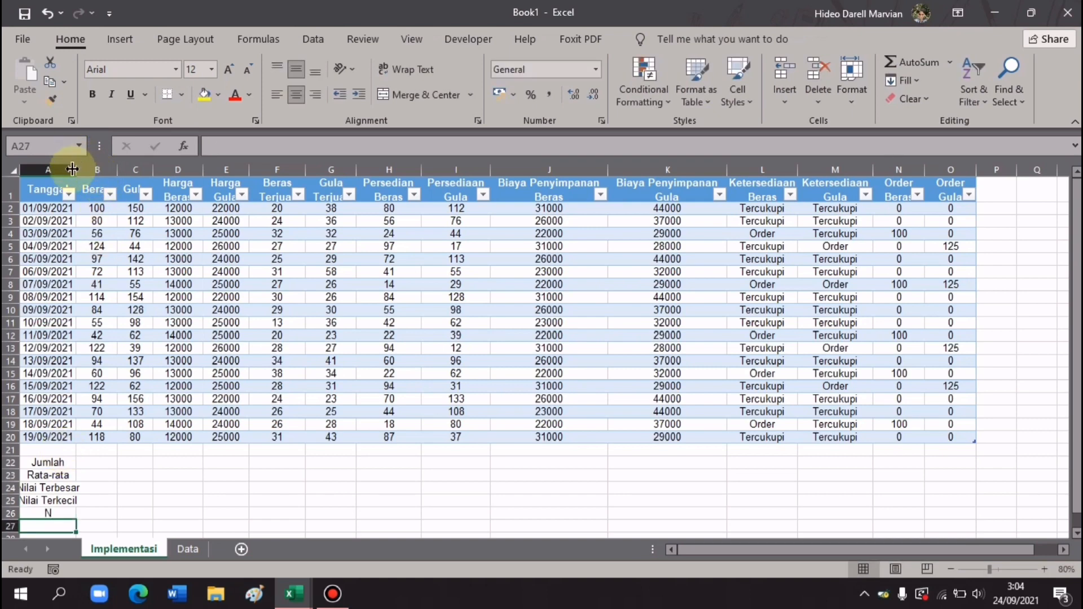
drag(75, 169, 88, 170)
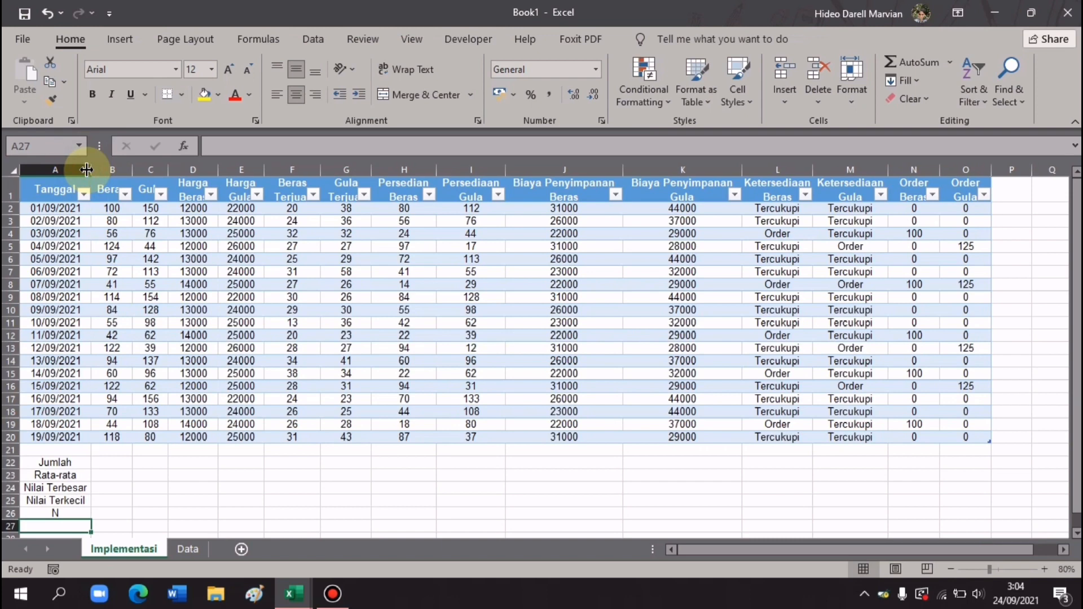
- Enter =SUM(Table1[Beras]) in B22 (1589) and fill the totals right through K22
click(99, 462)
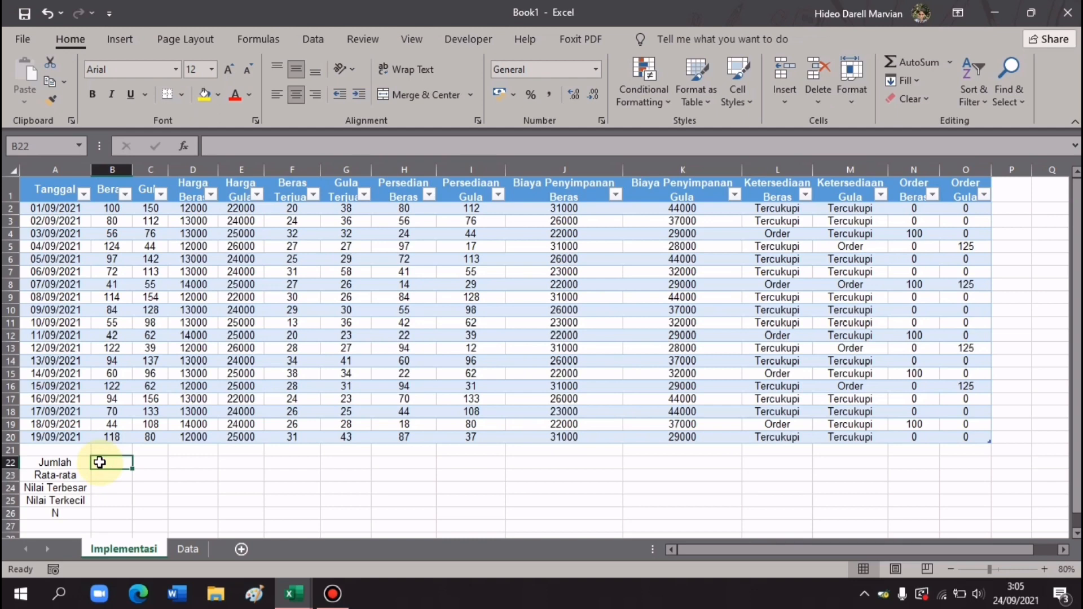
text(=)
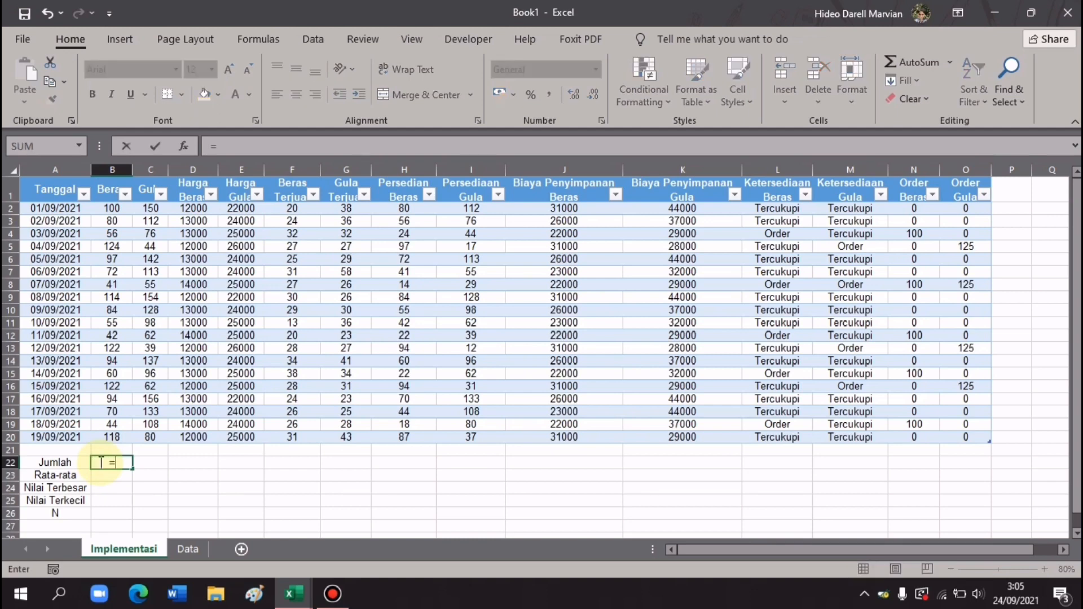
text(SUM()
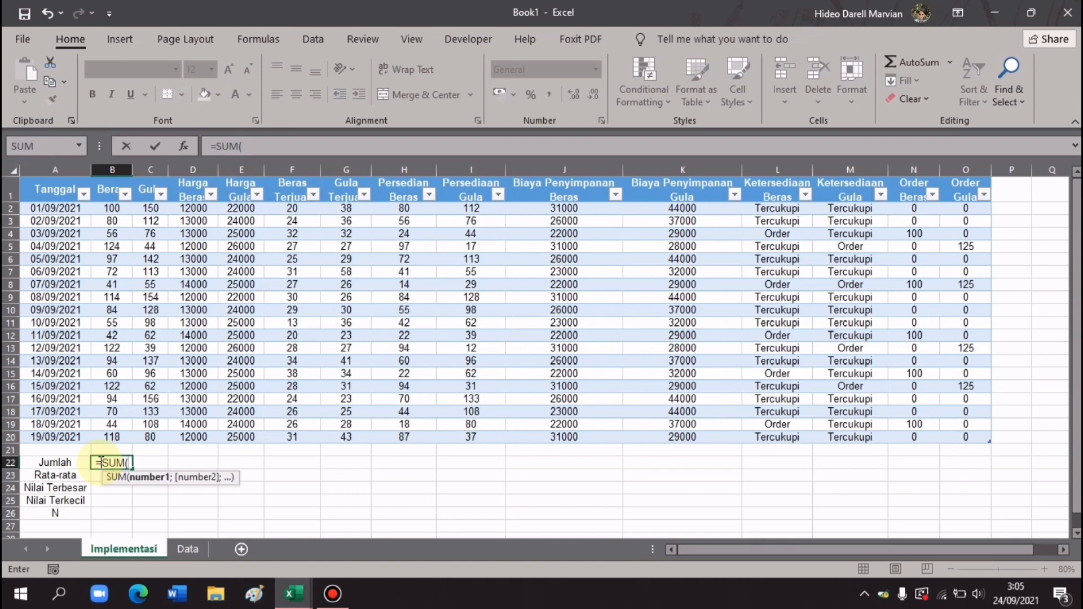
click(114, 212)
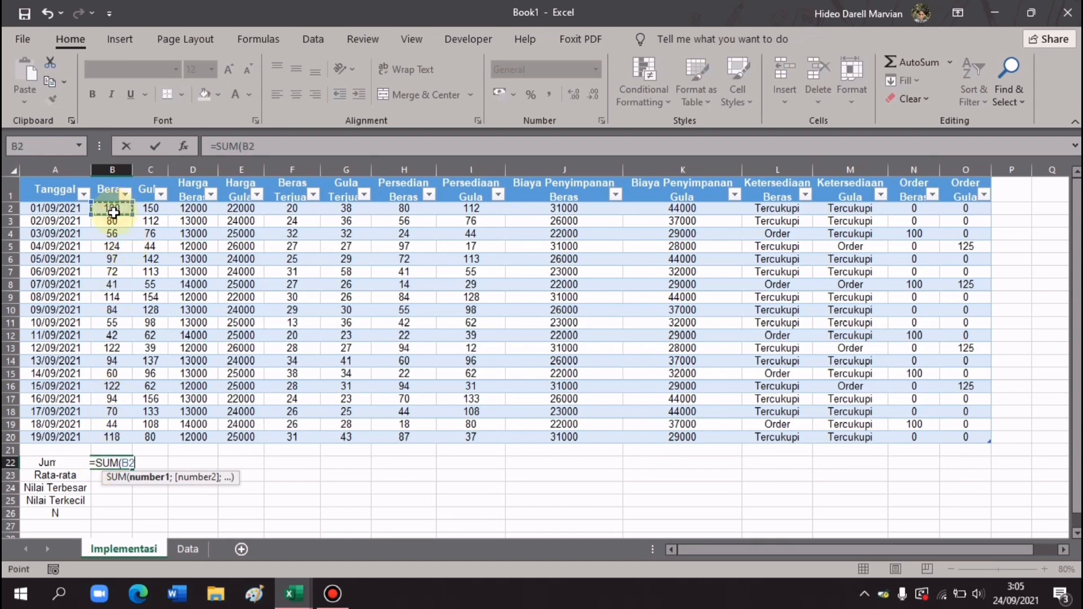
drag(113, 212, 105, 436)
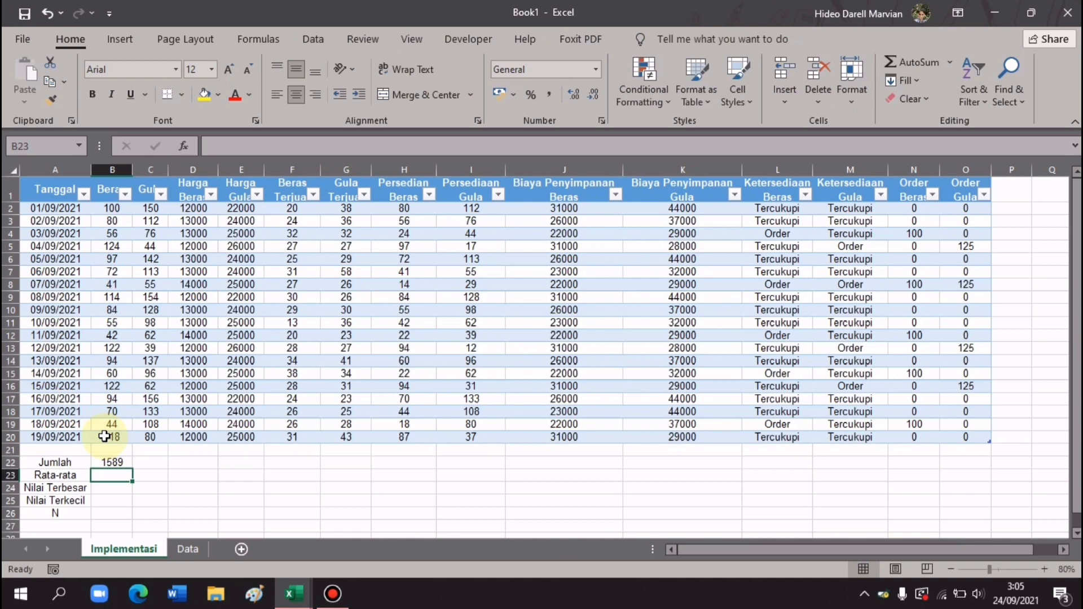
click(110, 461)
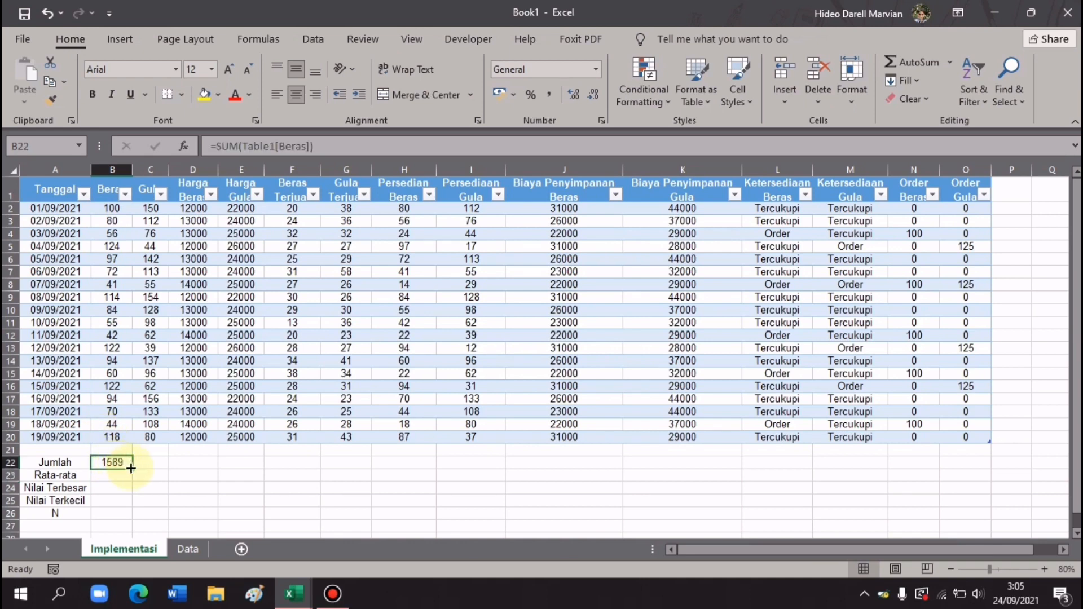
drag(131, 468, 719, 455)
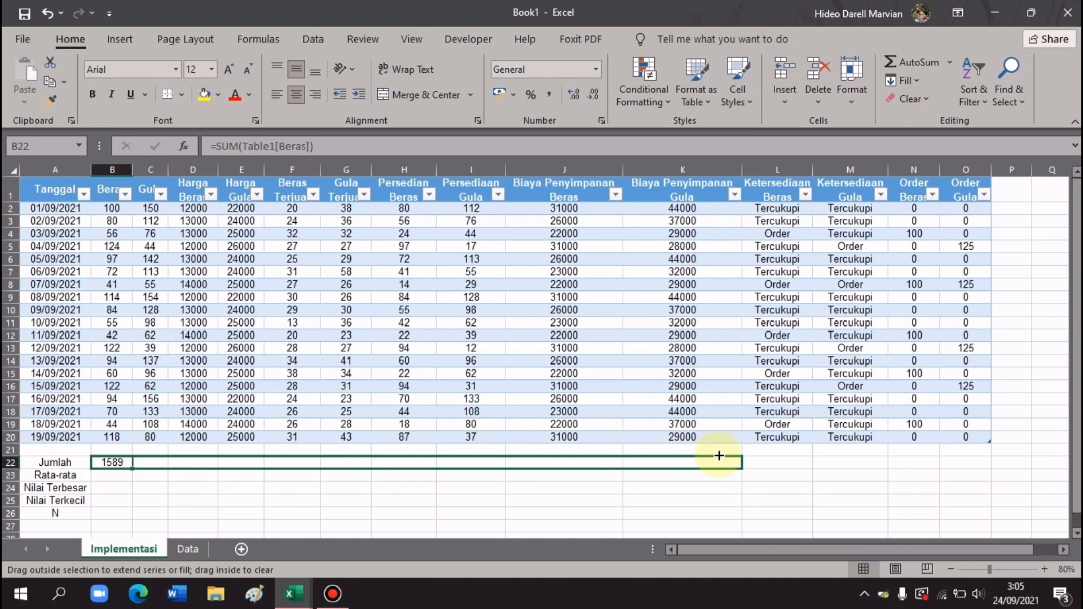
drag(718, 455, 718, 455)
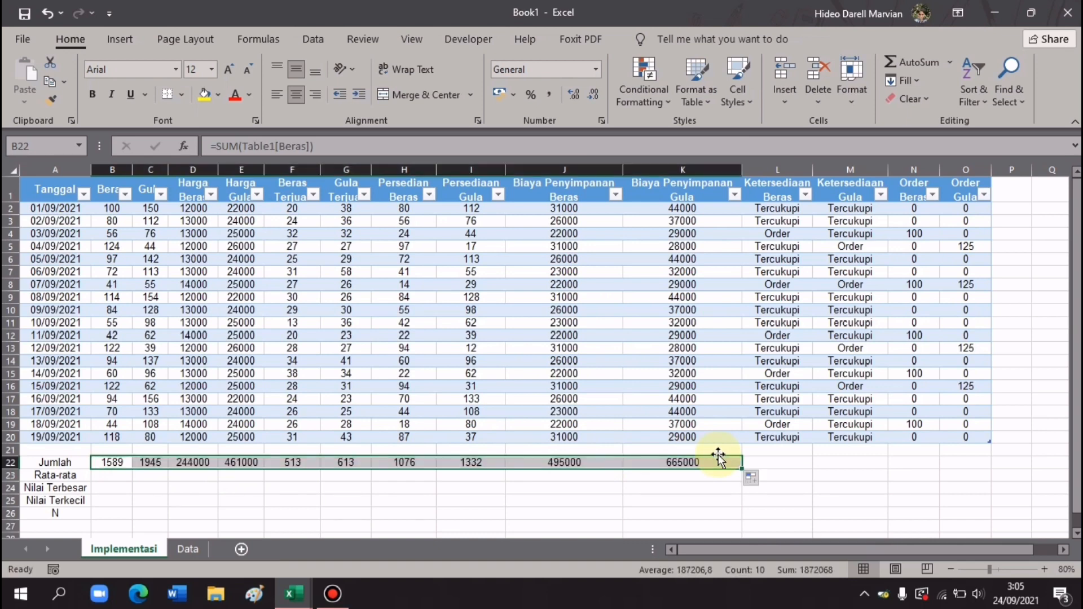
click(114, 479)
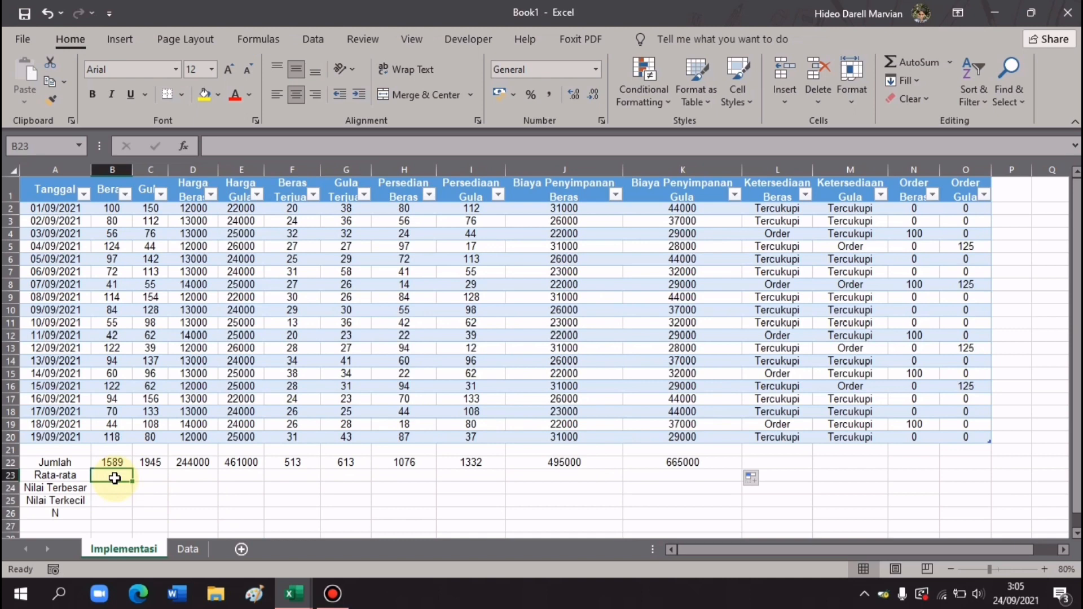
- Enter =AVERAGE(Table1[Beras]) in B23 (83,632) and copy the averages across to K23
text(=AV)
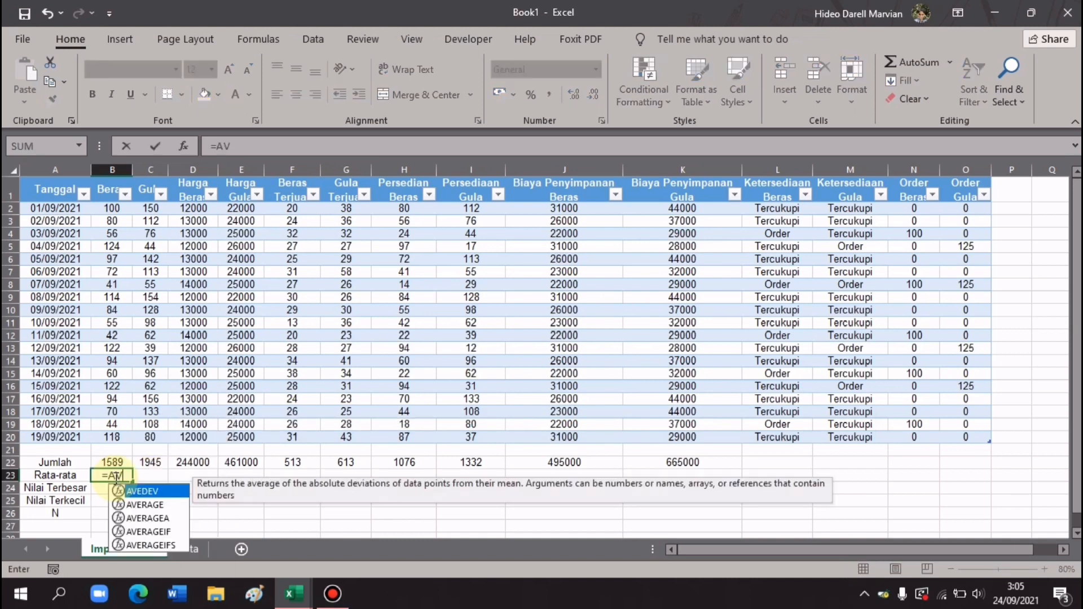
text(ERA)
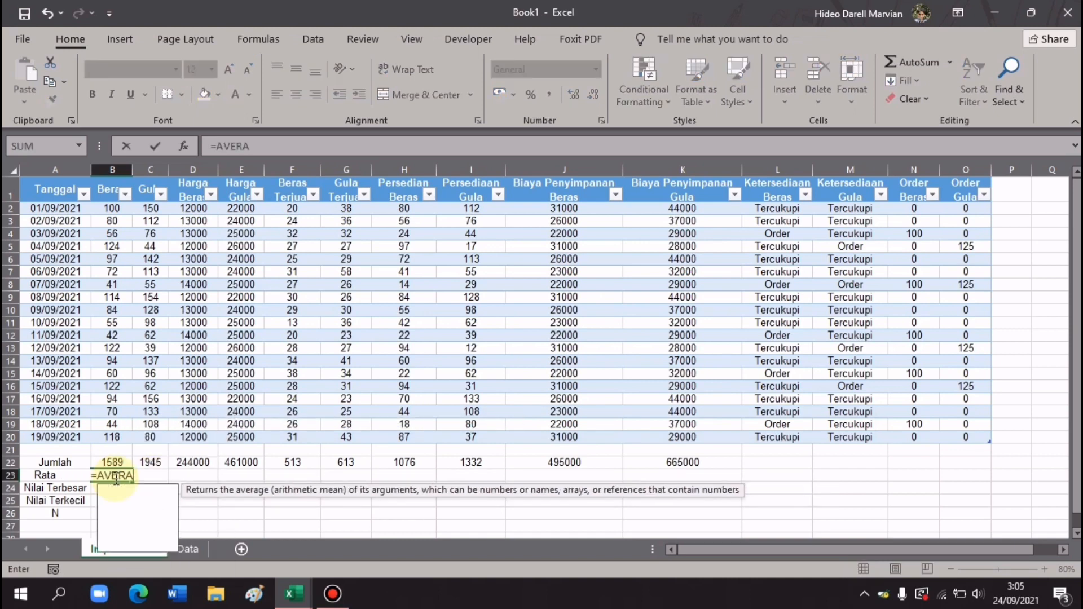
key(Tab)
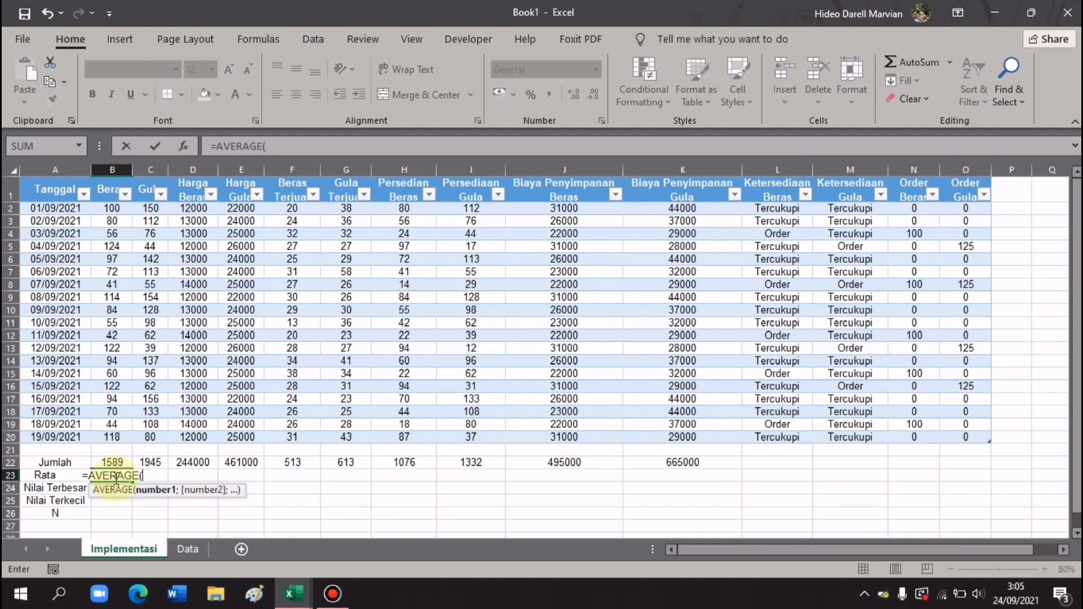
click(112, 208)
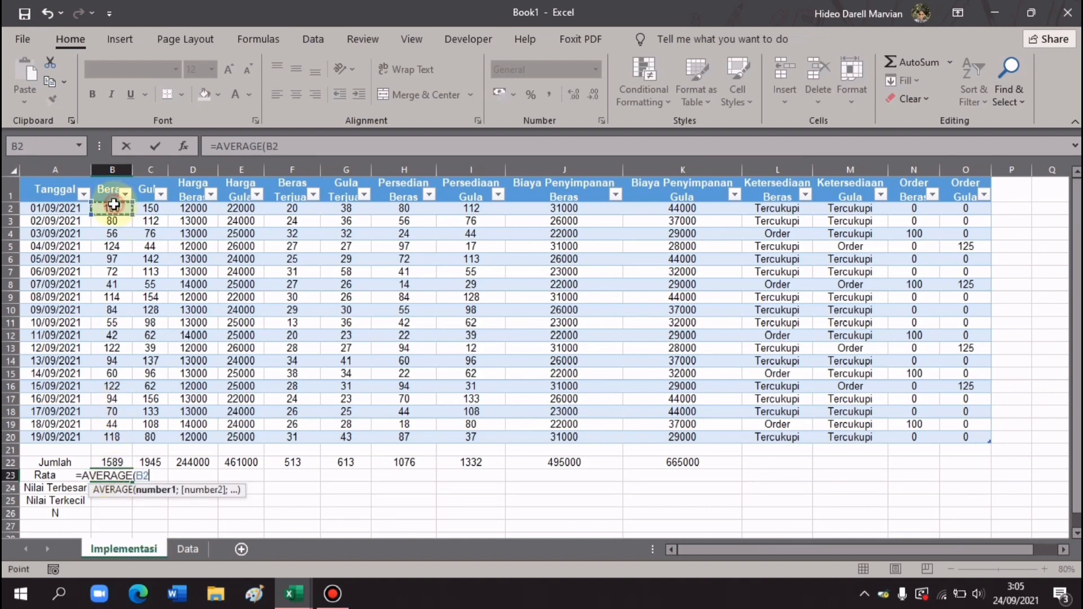
drag(114, 319, 115, 438)
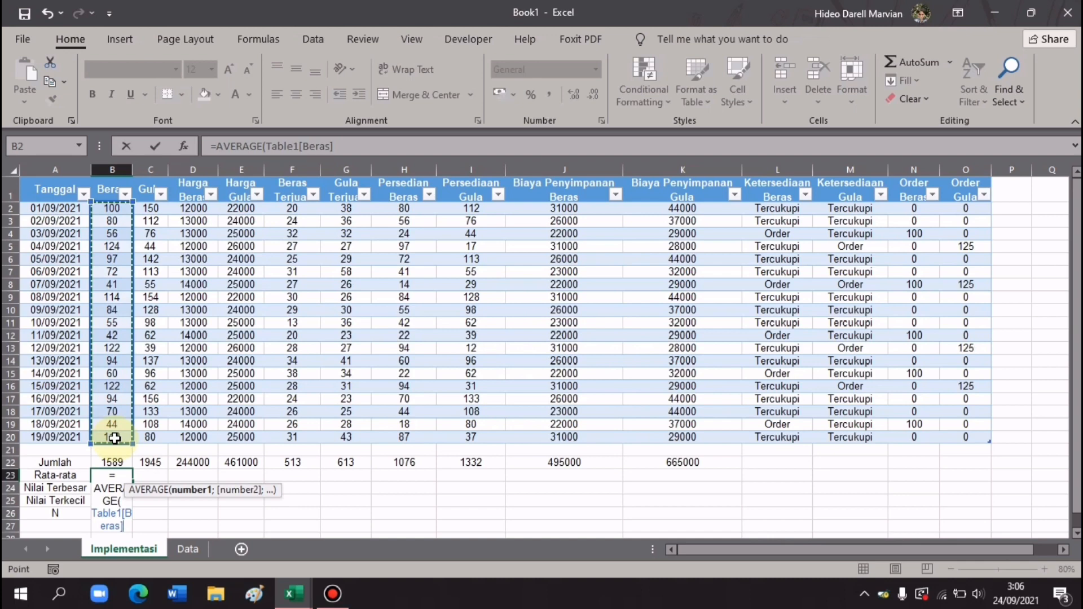
key(Return)
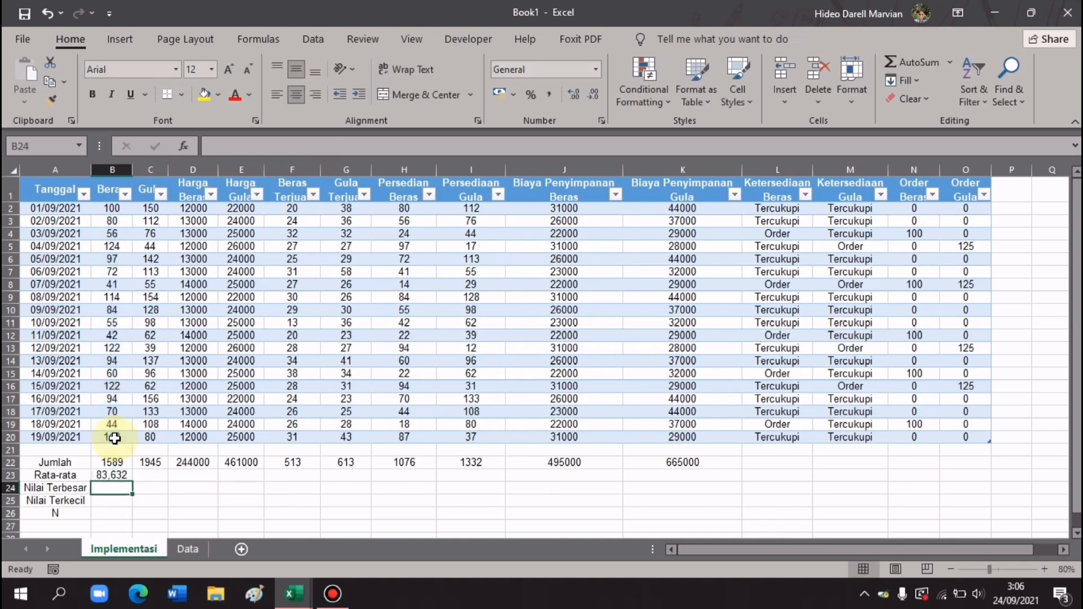
click(116, 476)
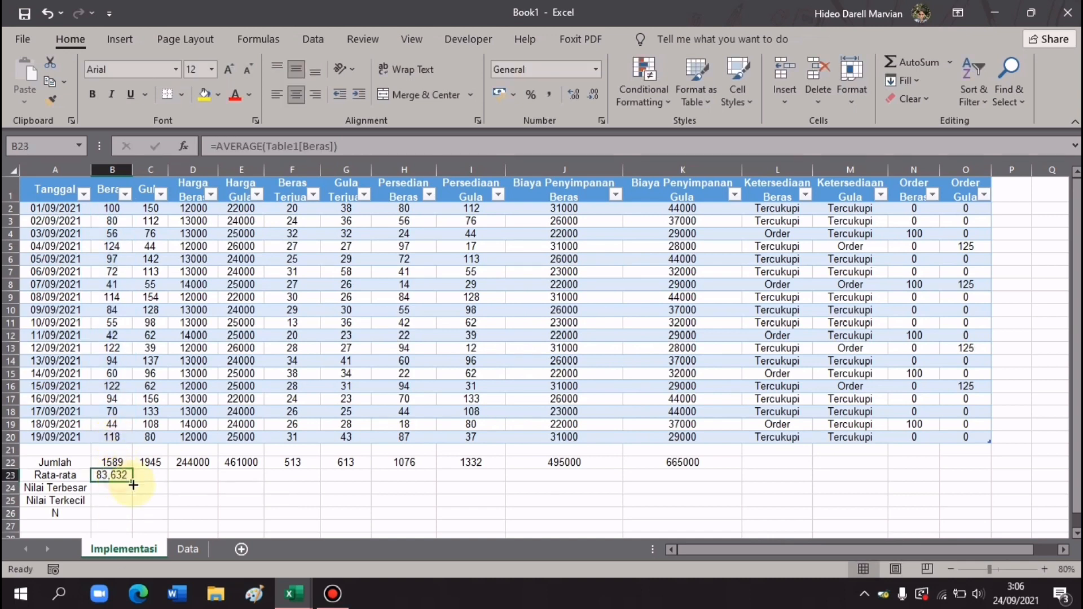
drag(132, 482, 685, 475)
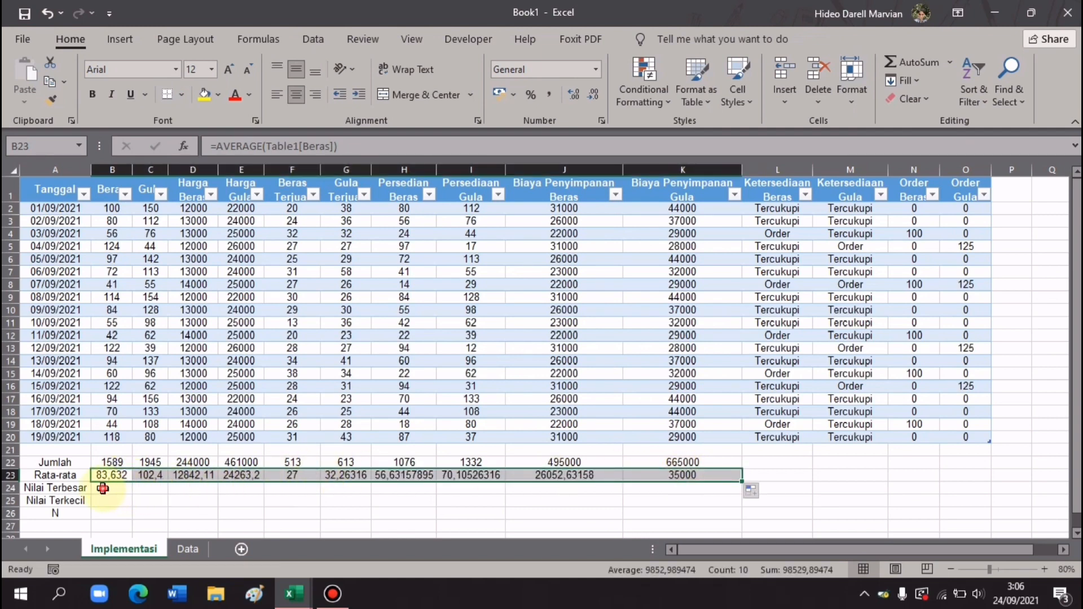
click(103, 488)
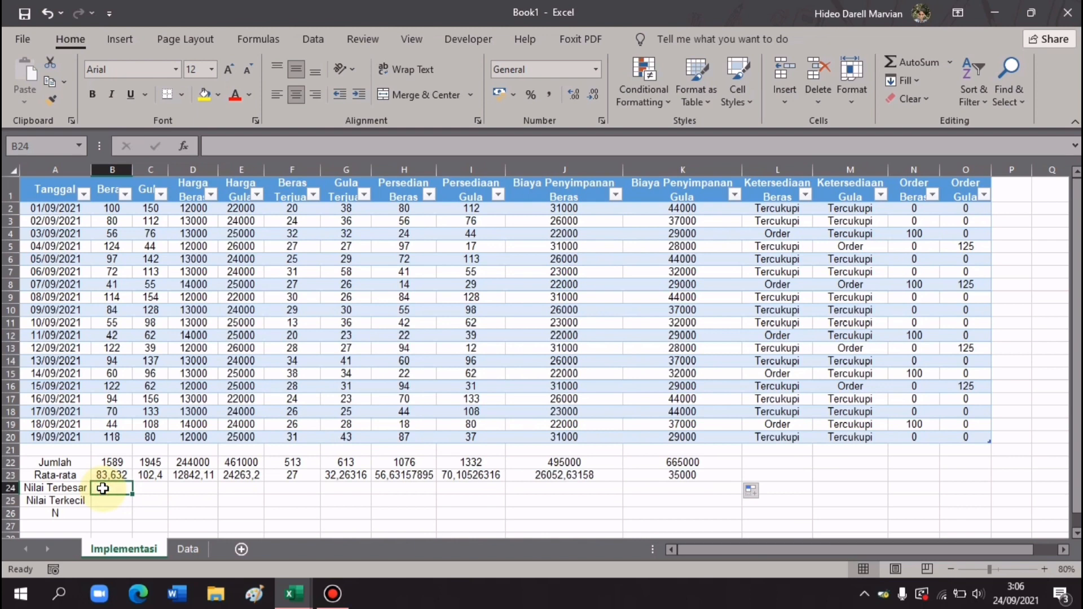
- Enter =MAX(Table1[Beras]) in B24 and fill it across row 24 to column K
text(=)
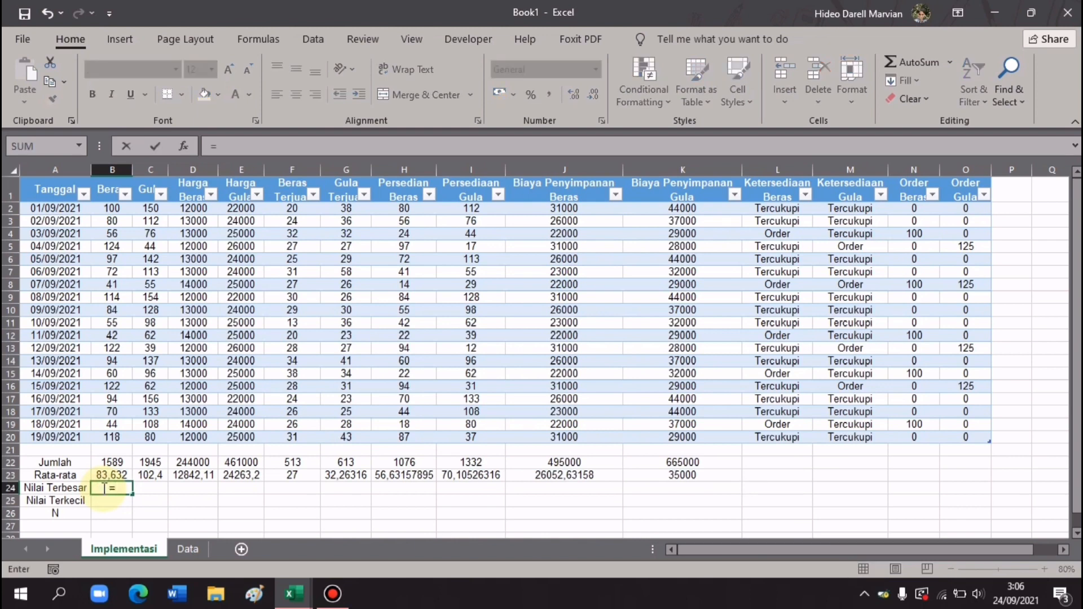
text(MAX)
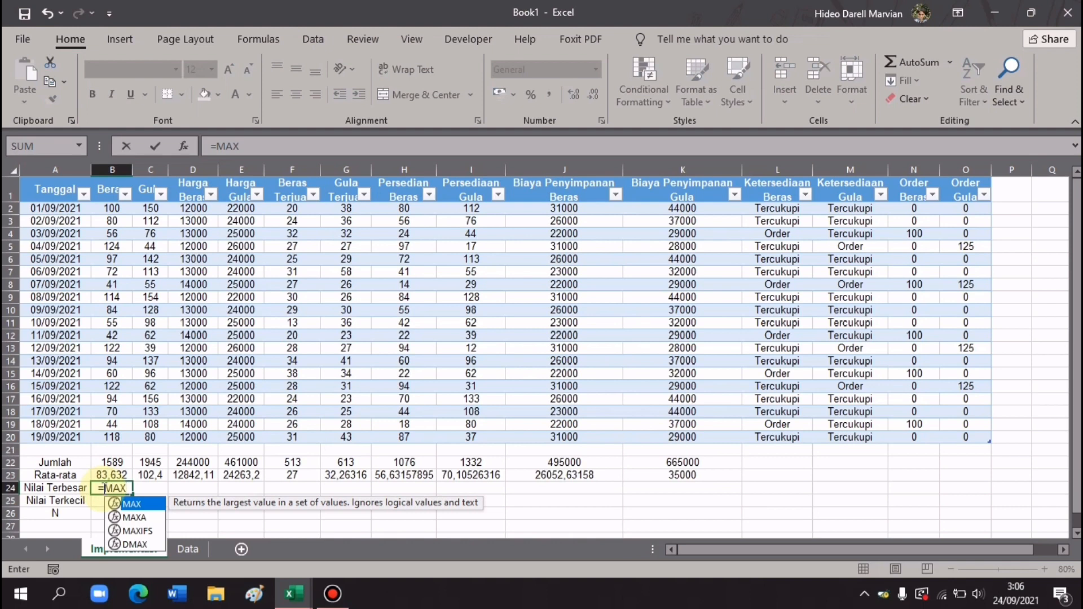
text(()
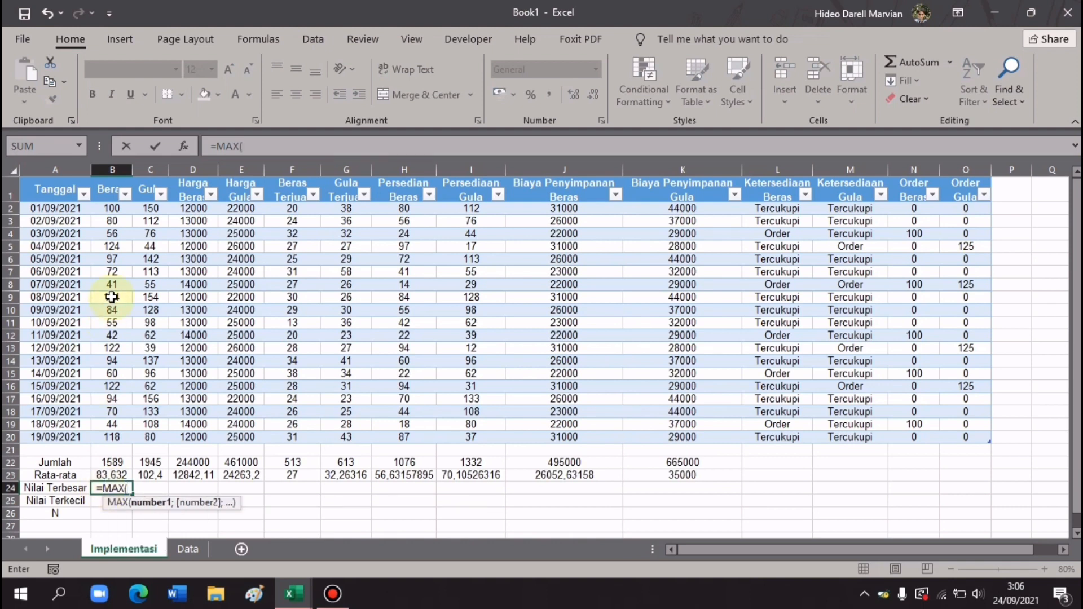
drag(110, 210, 114, 437)
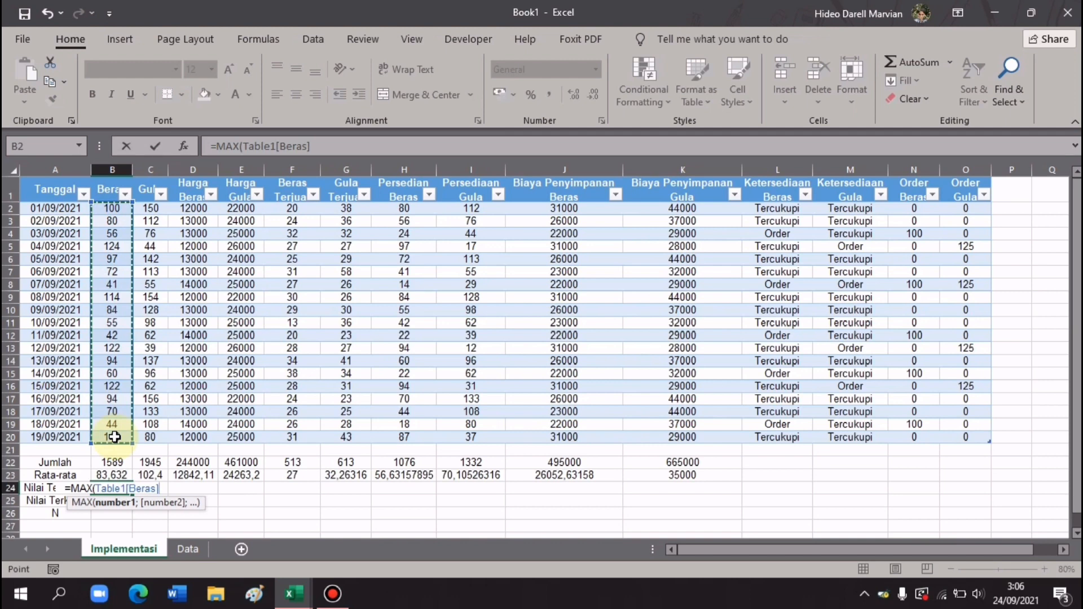
key(Return)
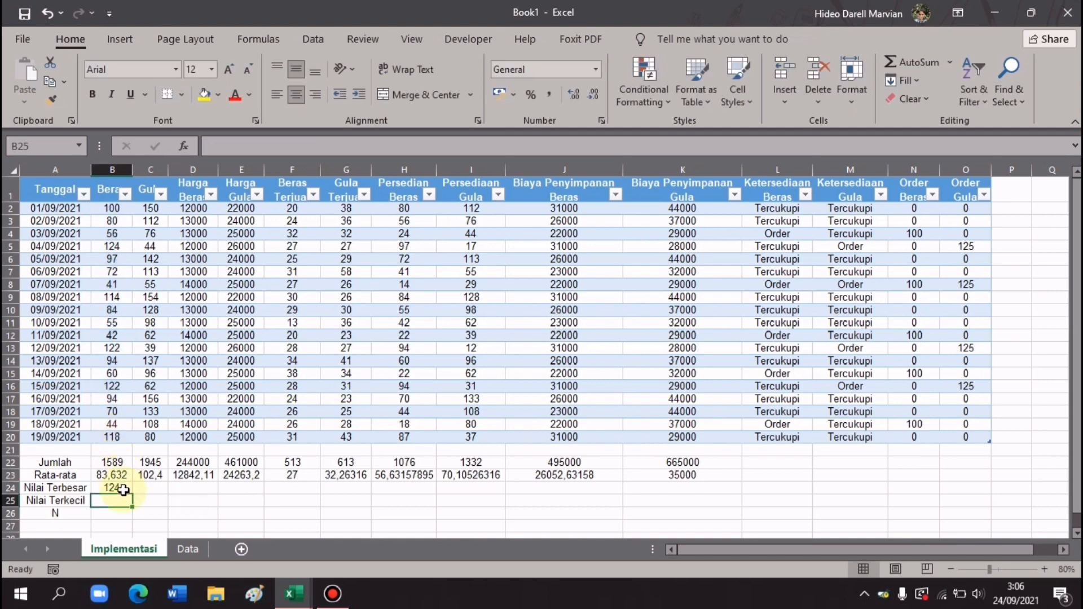
click(115, 488)
drag(133, 493, 687, 490)
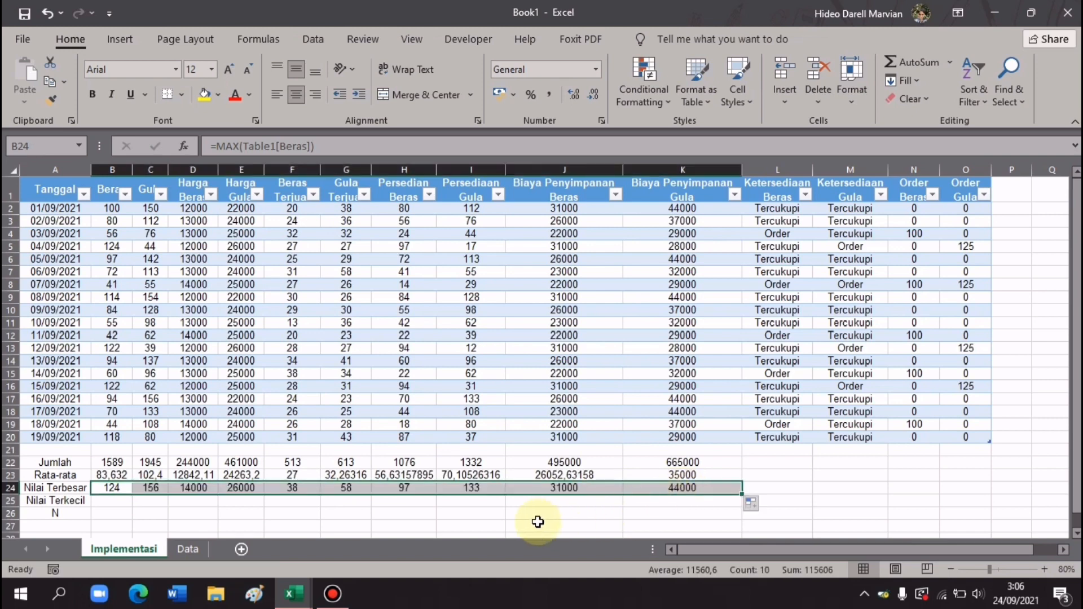
- Enter =MIN(Table1[Beras]) in B25, giving 41, and fill it across to column K
click(118, 502)
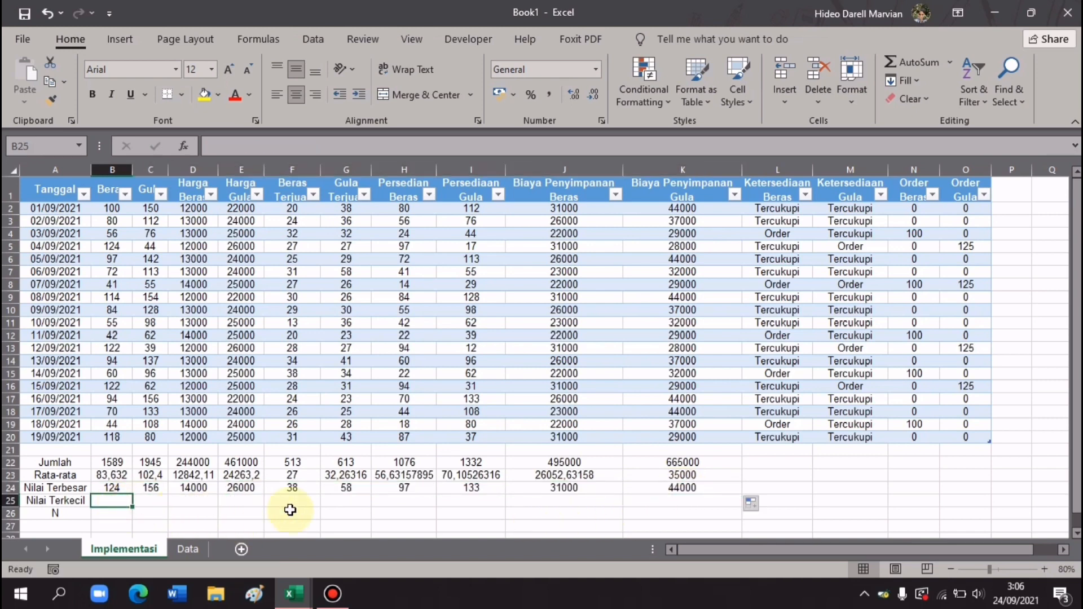
text(=MIN()
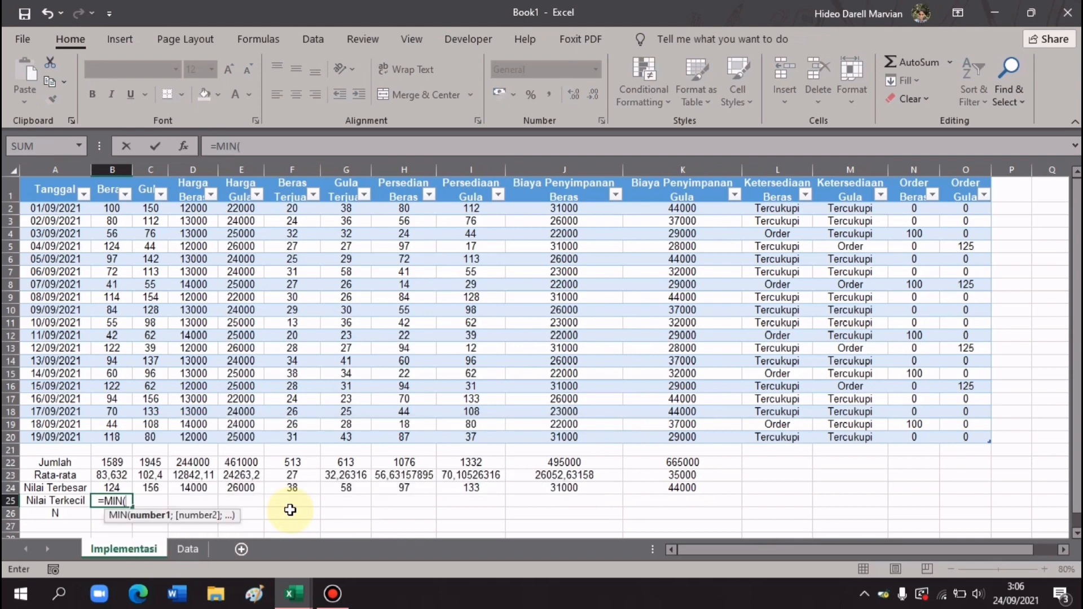
click(113, 208)
drag(117, 220, 127, 438)
key(Return)
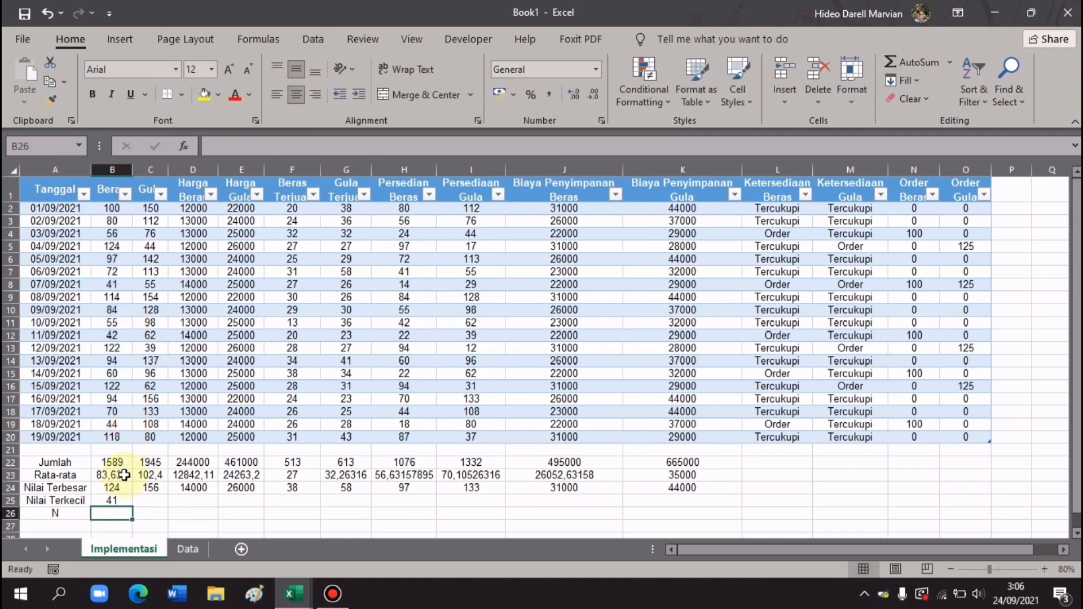
click(117, 500)
drag(132, 506, 701, 499)
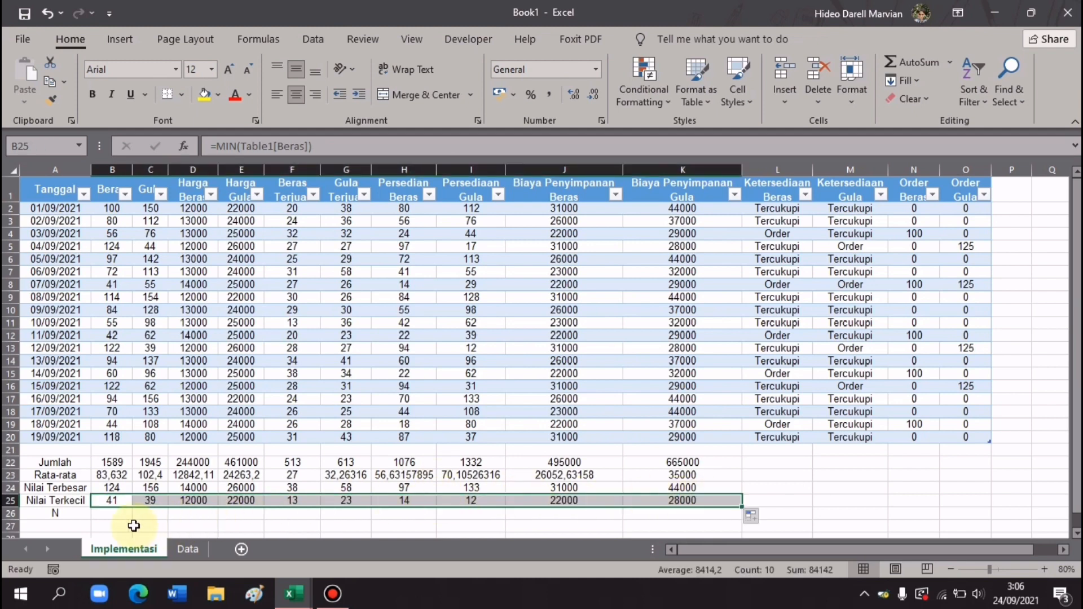
click(115, 516)
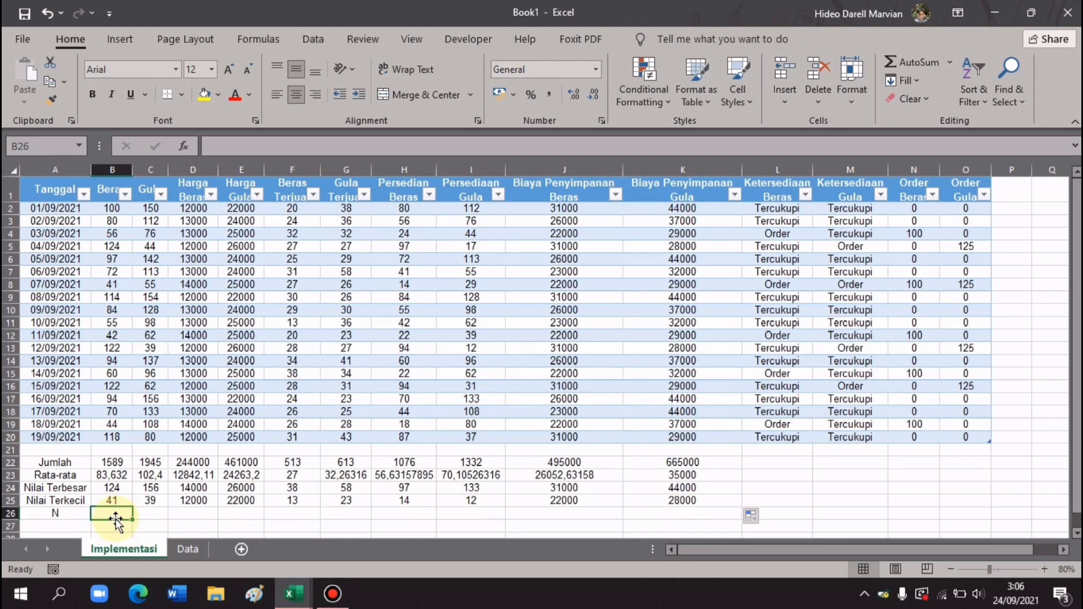
- Enter =COUNT(Table1[Beras]) in B26 and fill it to K26, giving 19 per column
text(=C)
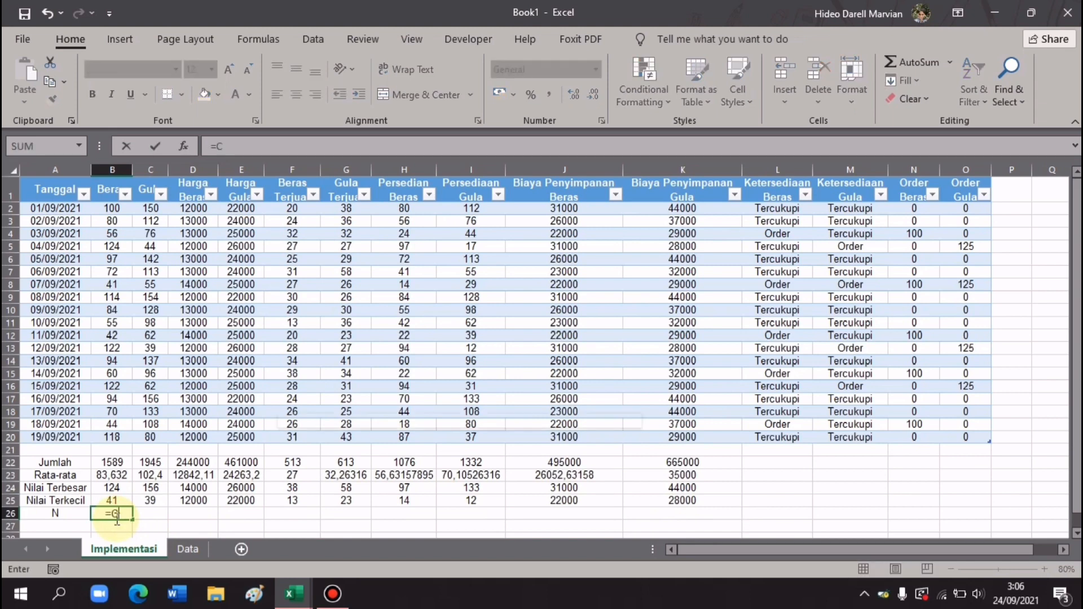
text(OUNT)
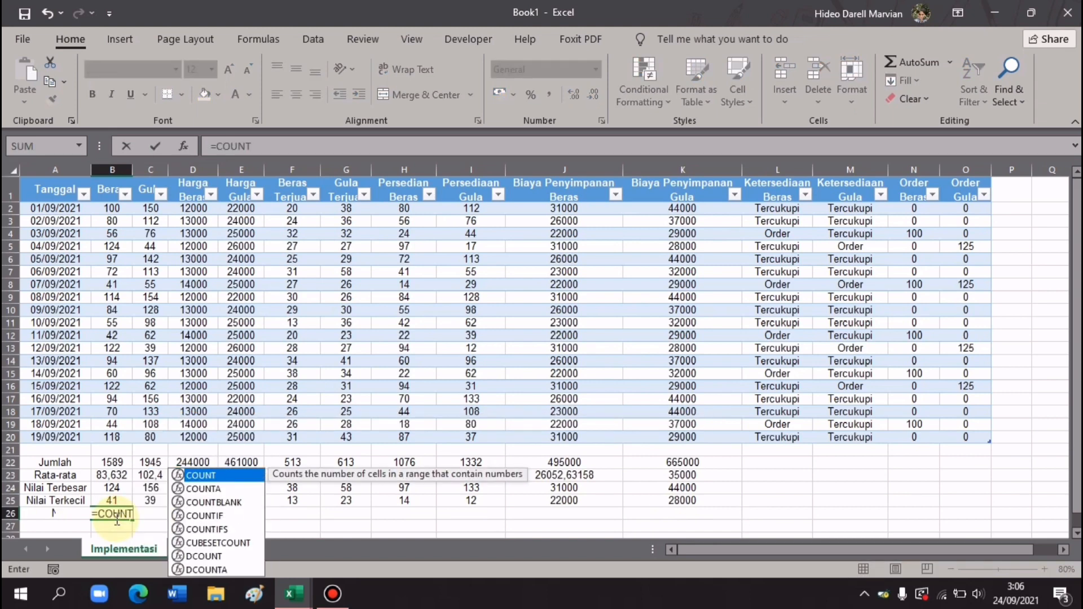
text(()
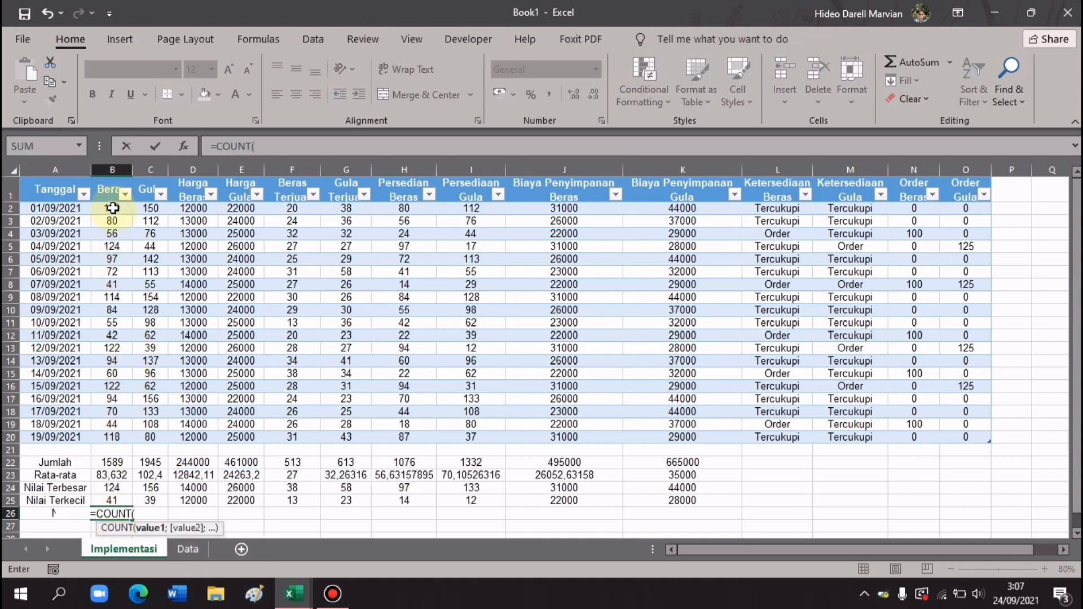
drag(113, 208, 121, 435)
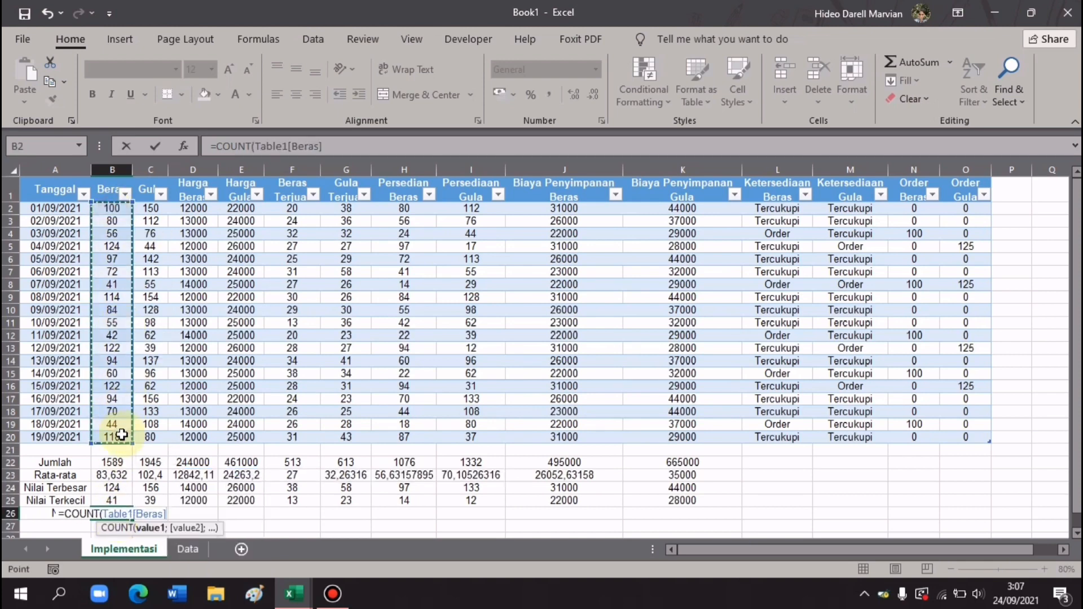
key(Return)
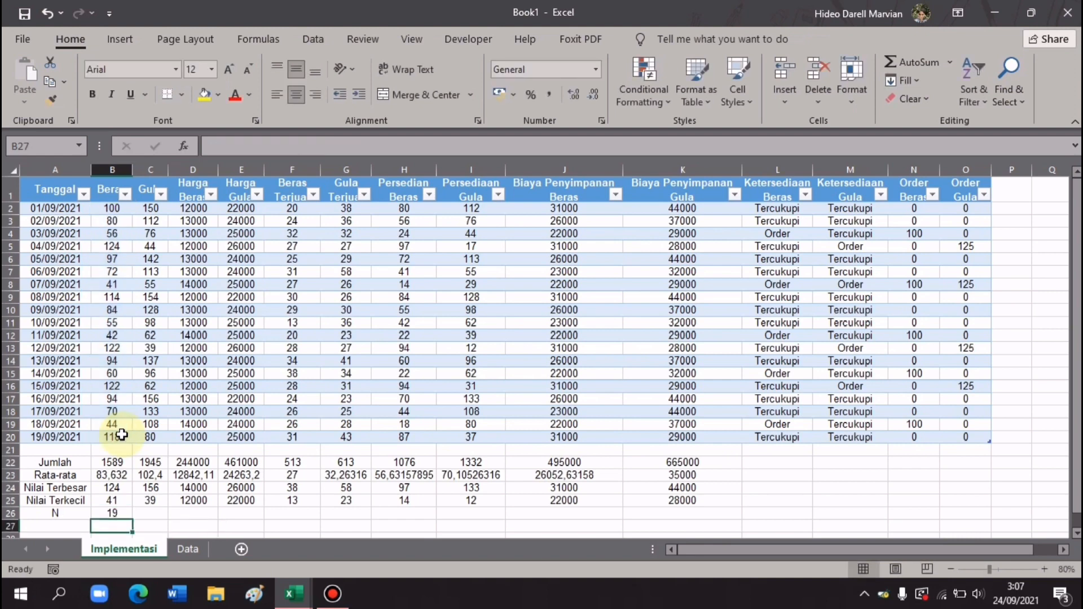
click(121, 504)
click(115, 513)
drag(132, 520, 704, 512)
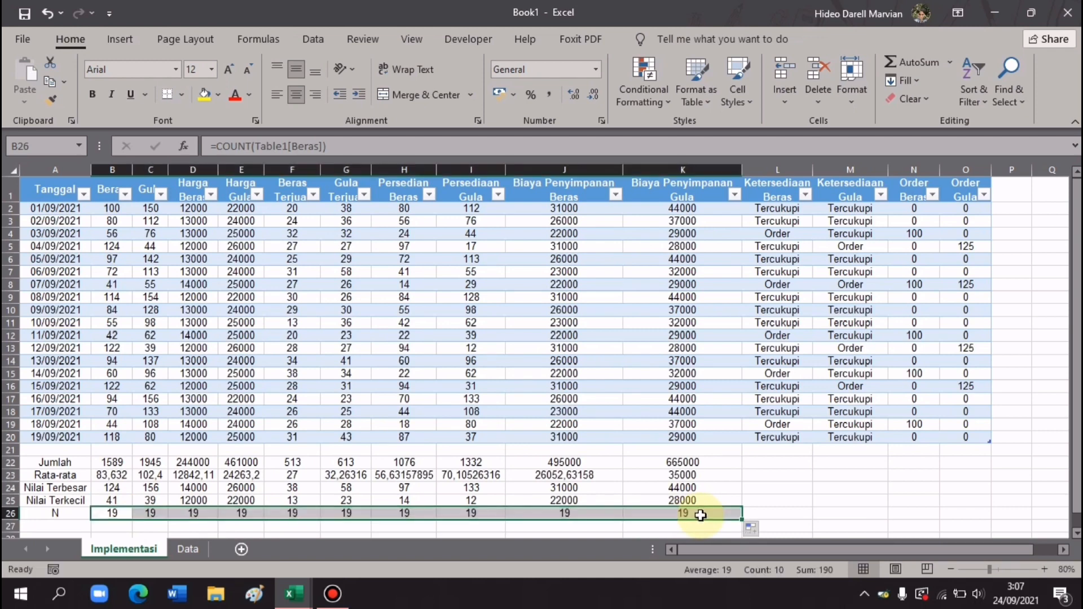
click(779, 510)
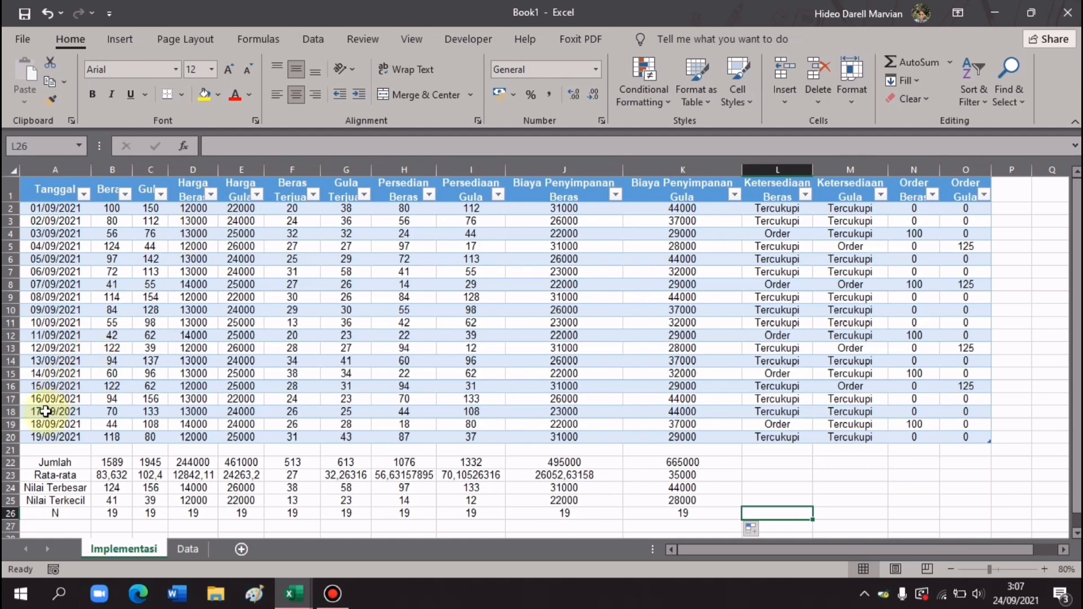
- Delete the empty row 21 so Jumlah moves up, then select the Harga Beras and Harga Gula prices
click(10, 449)
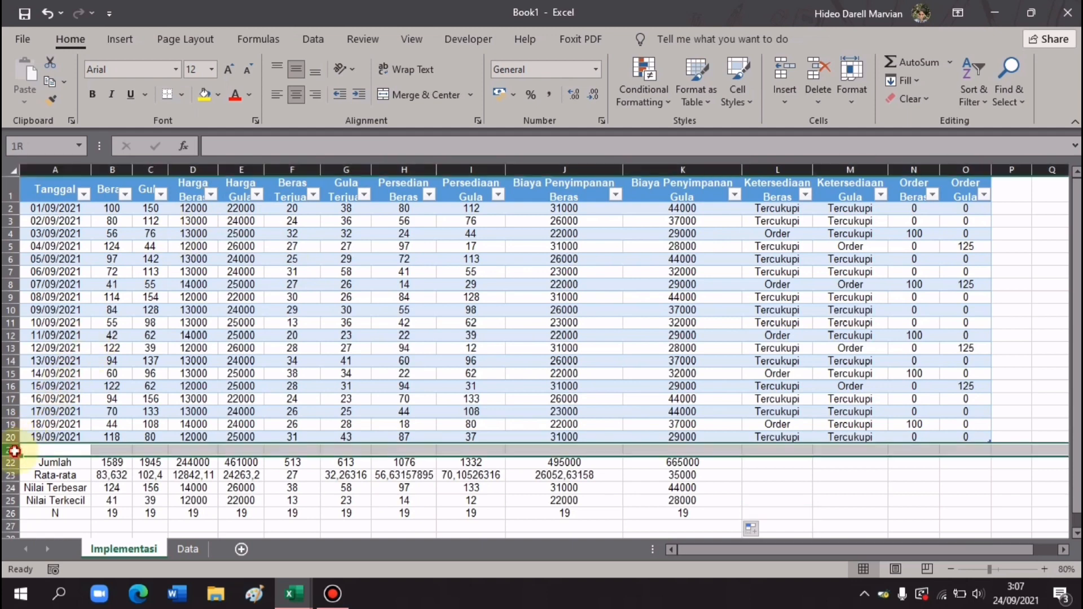
click(827, 62)
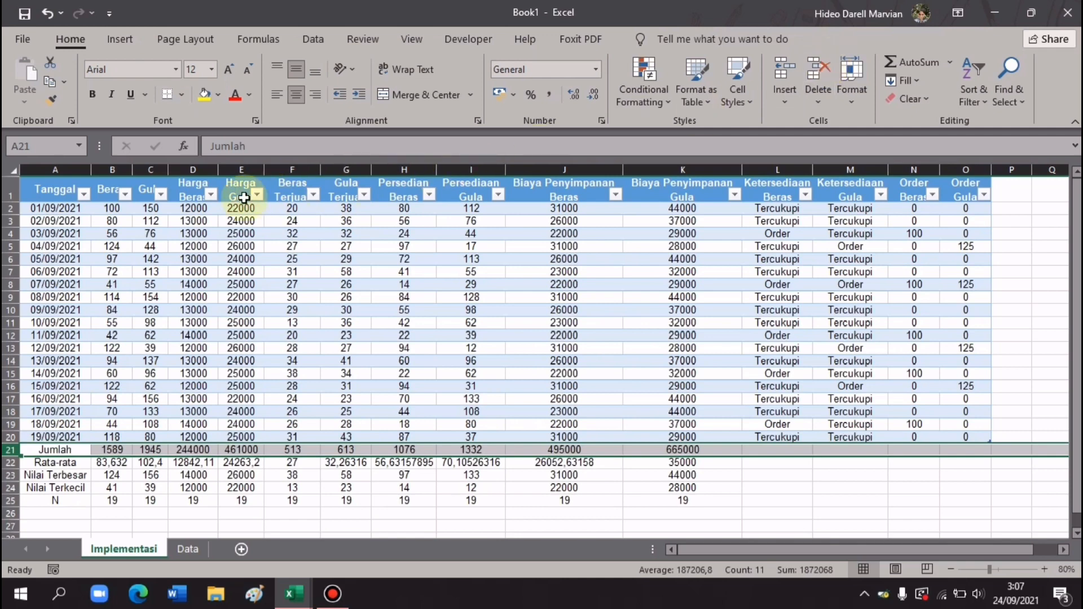
drag(199, 210, 256, 503)
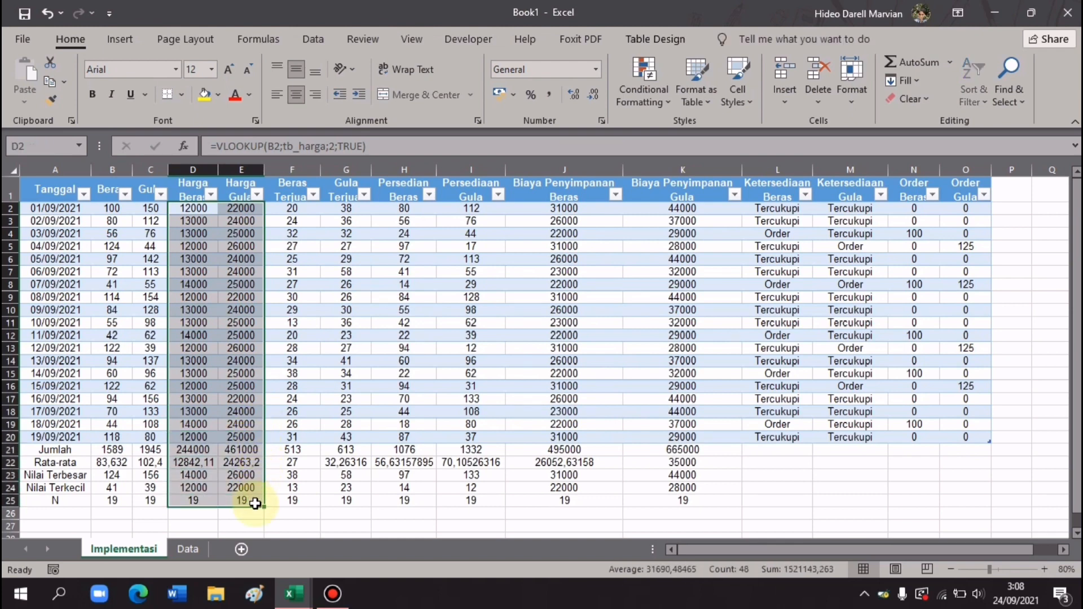
- Format the Harga Beras and Harga Gula prices as Rp currency with 0 decimals
click(601, 122)
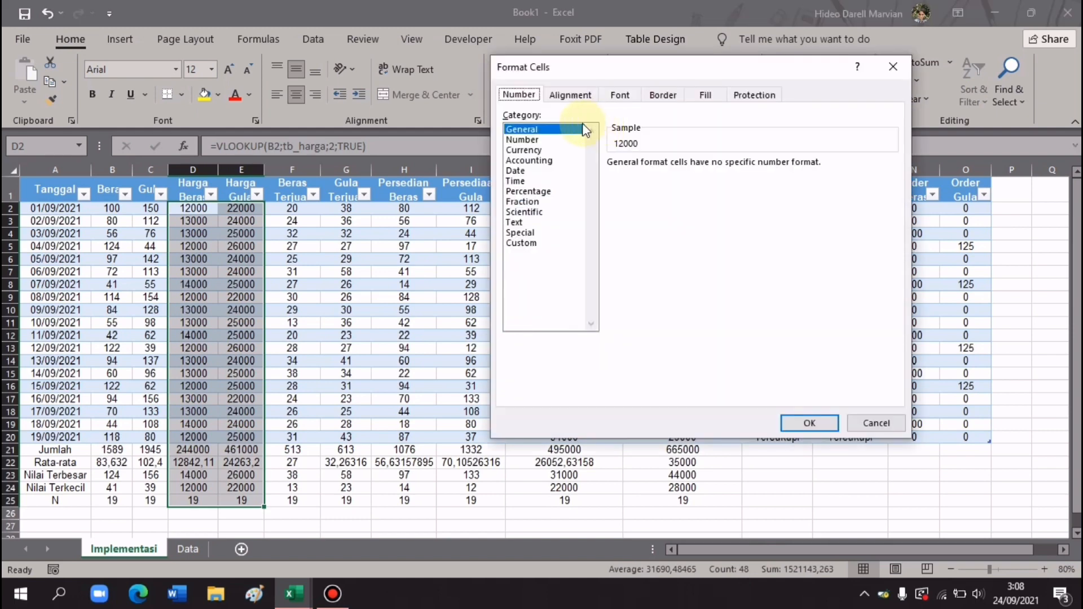
click(538, 152)
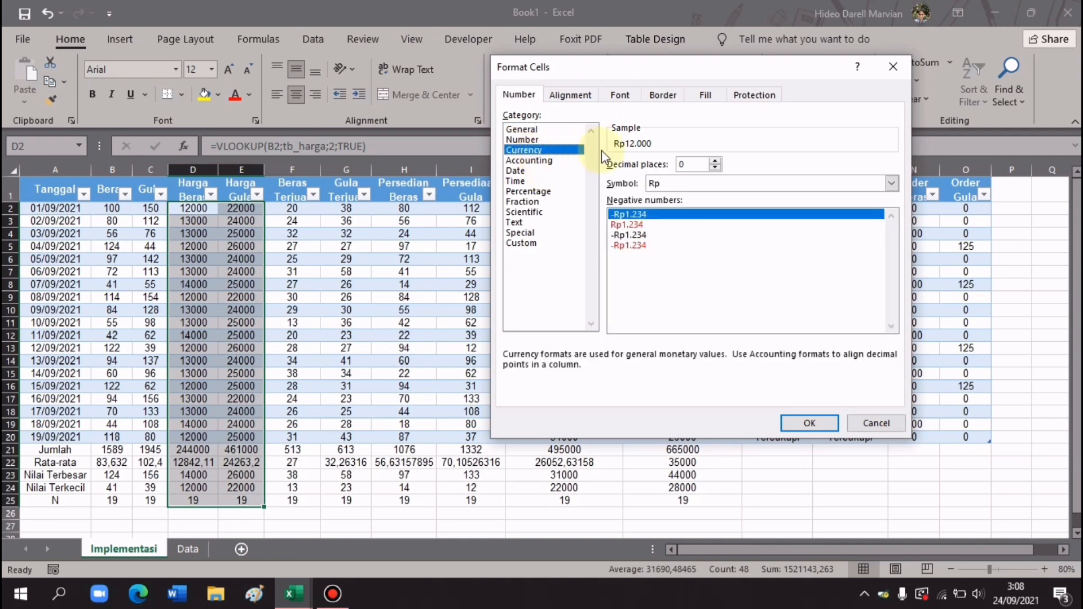
click(667, 185)
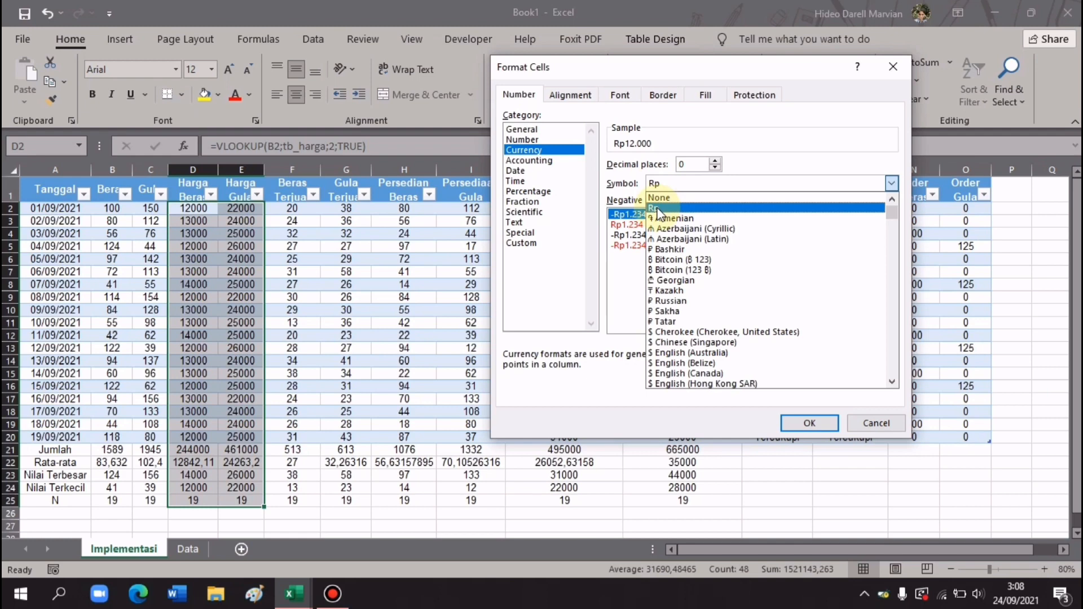
text(IDR)
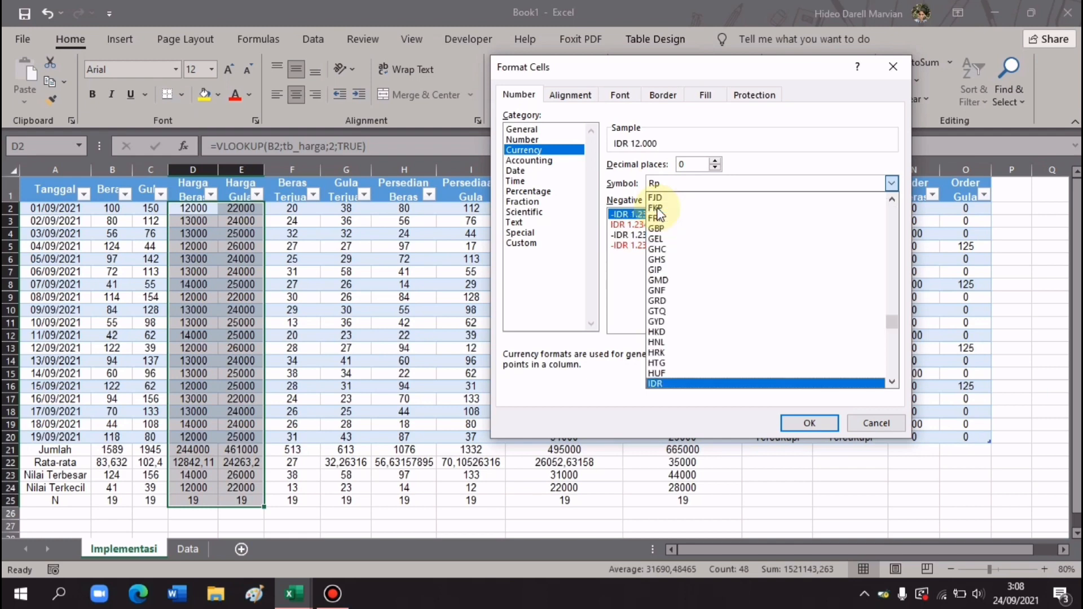
key(Return)
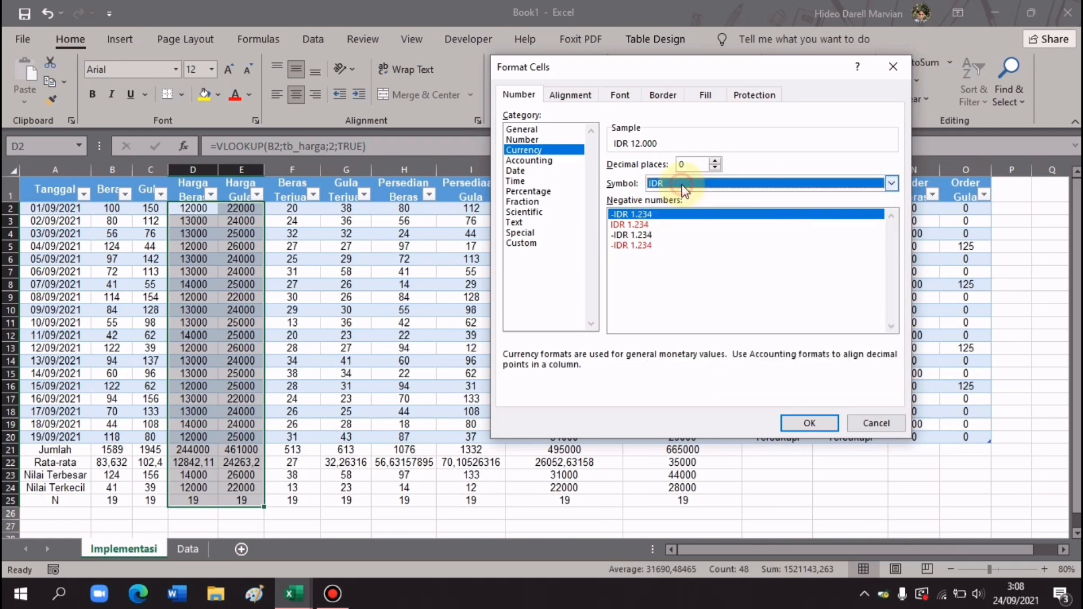
click(681, 184)
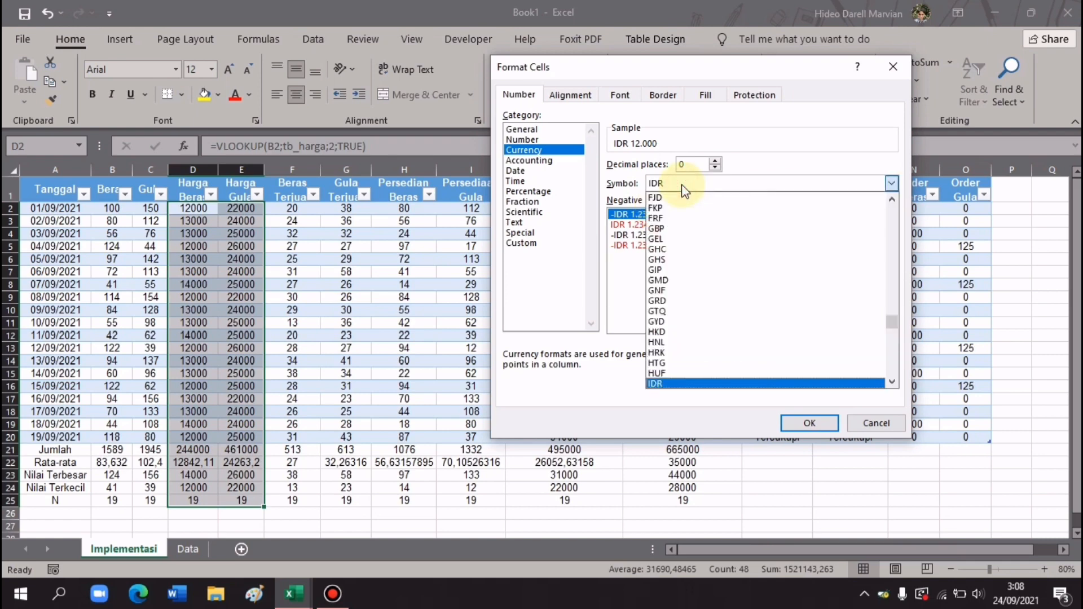
text(r)
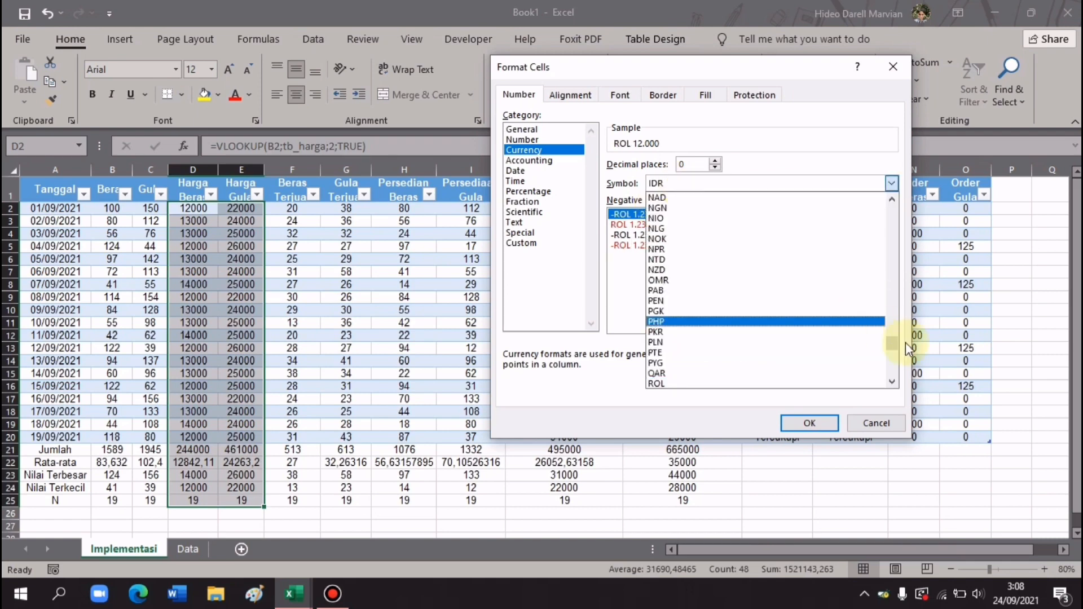
drag(890, 340, 884, 262)
scroll(886, 268, up, 10)
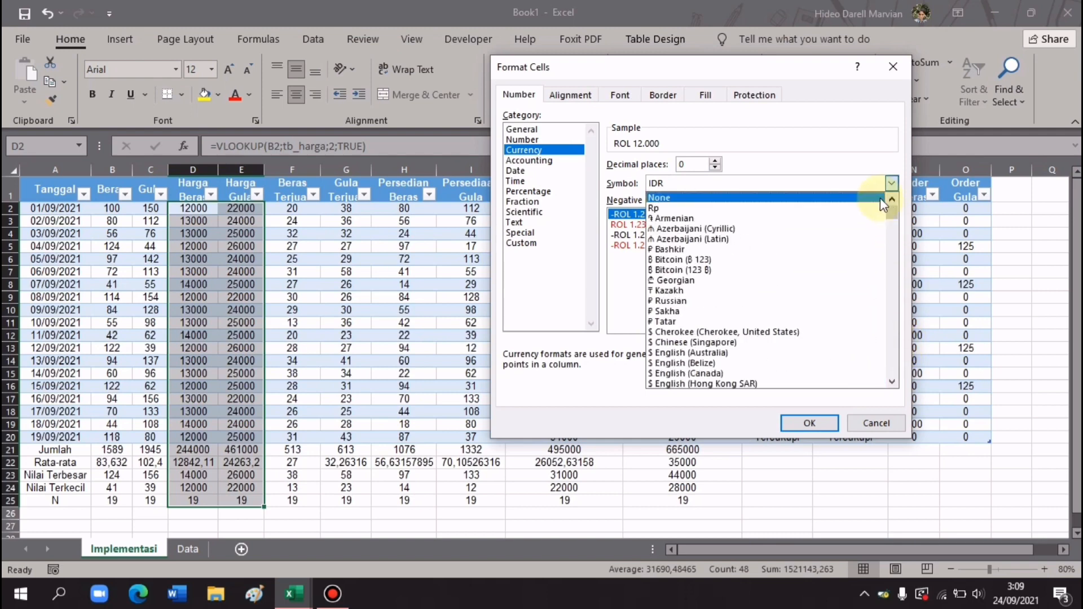
click(866, 206)
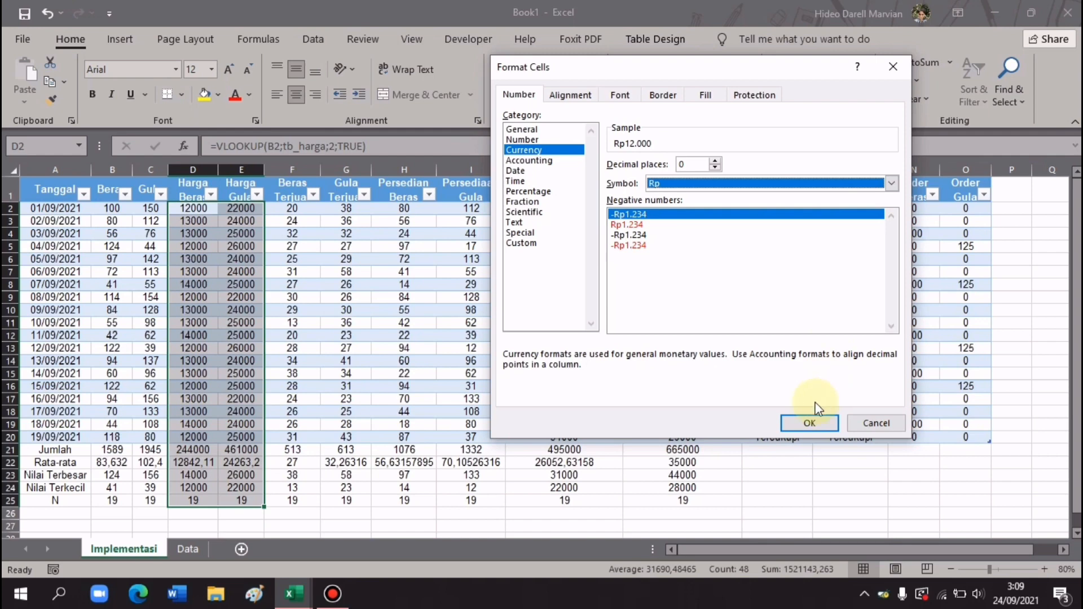
click(811, 424)
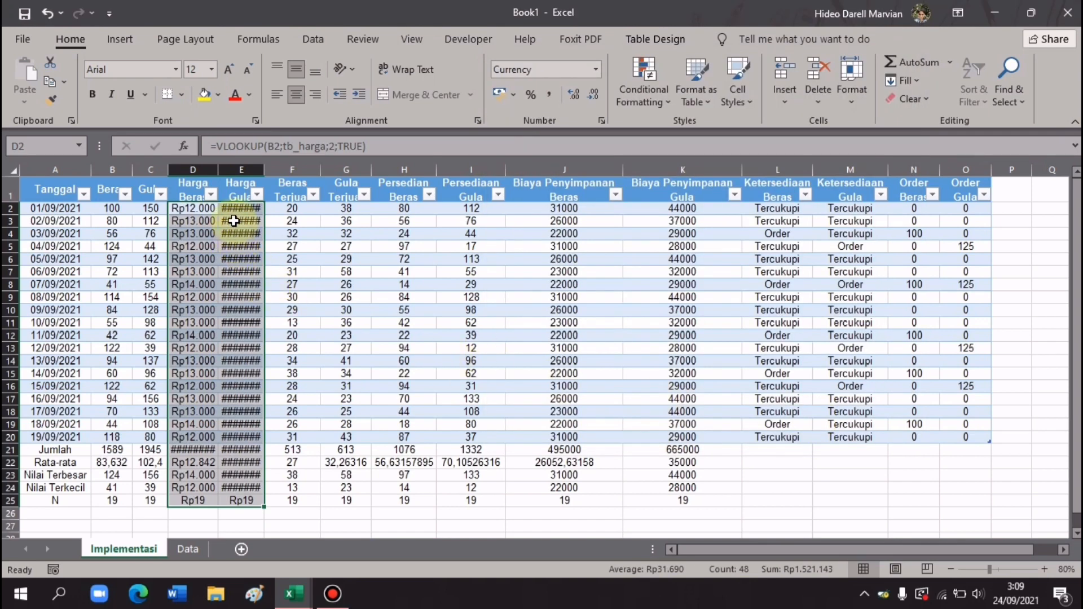
- Widen the price columns to fit Rupiah values and reset the N counts in D25:E25 to General
click(204, 209)
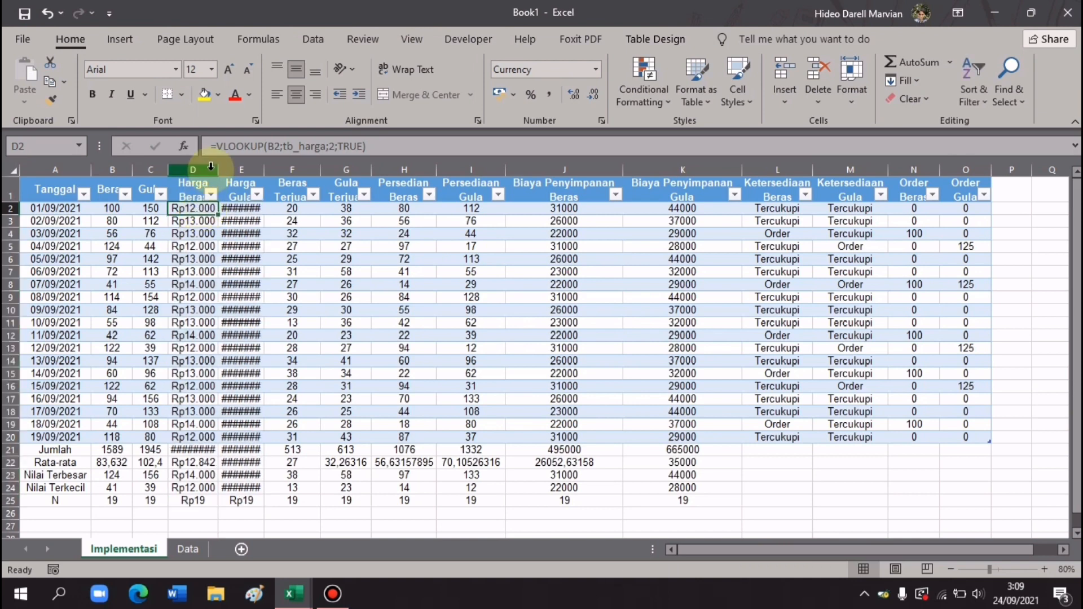
drag(215, 170, 282, 171)
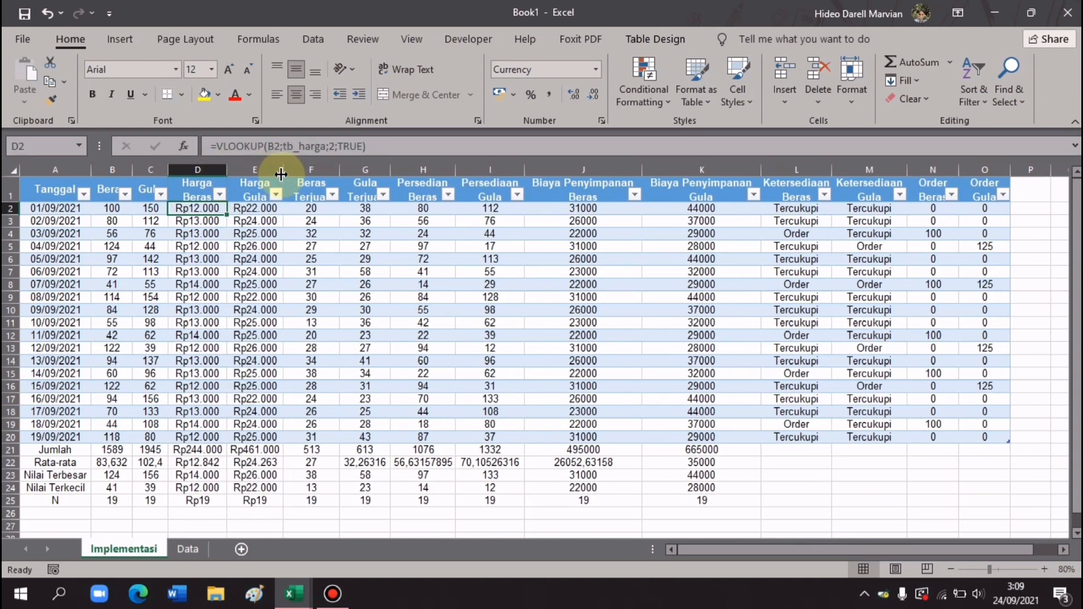
drag(204, 506, 250, 506)
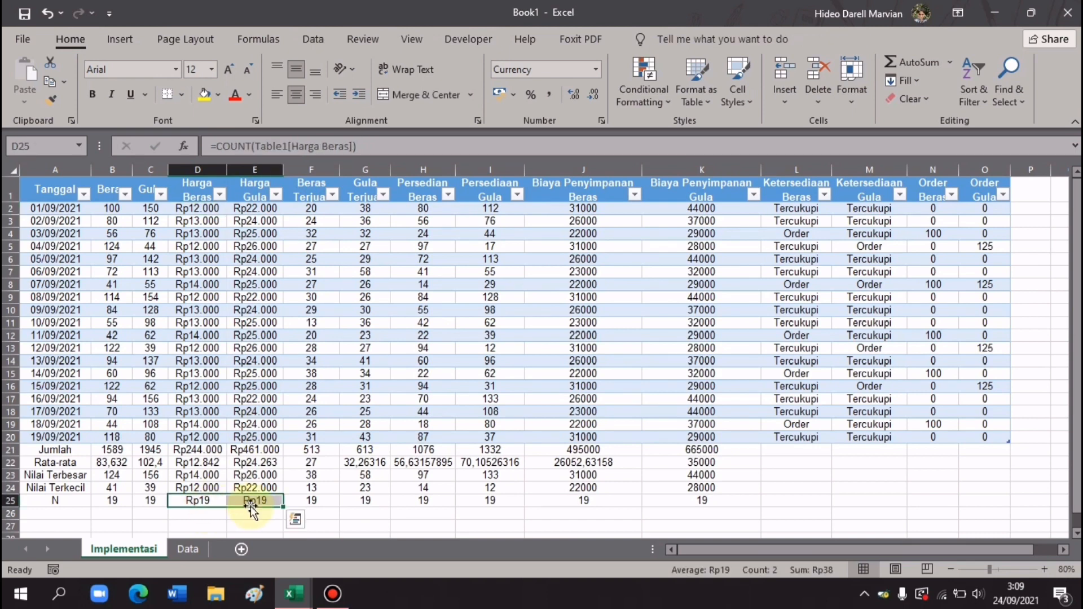
click(595, 70)
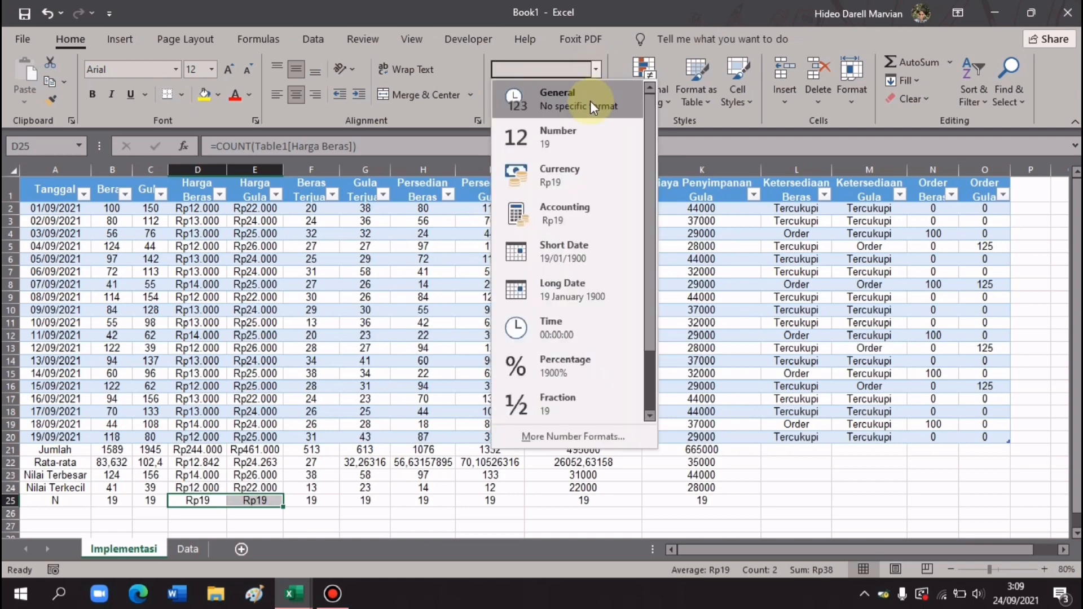
click(590, 101)
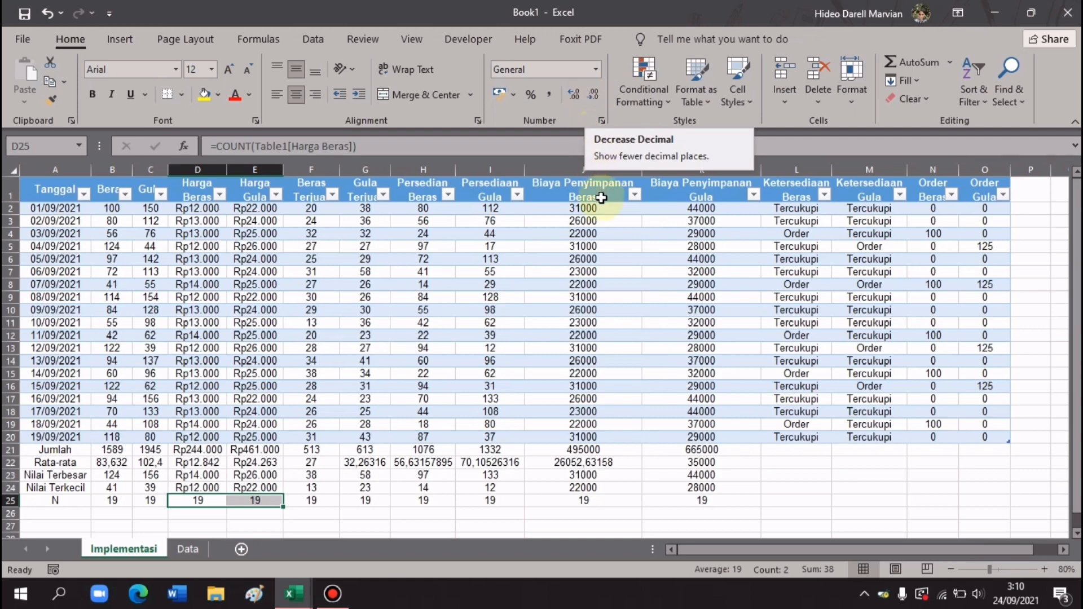
click(600, 208)
drag(666, 211, 718, 490)
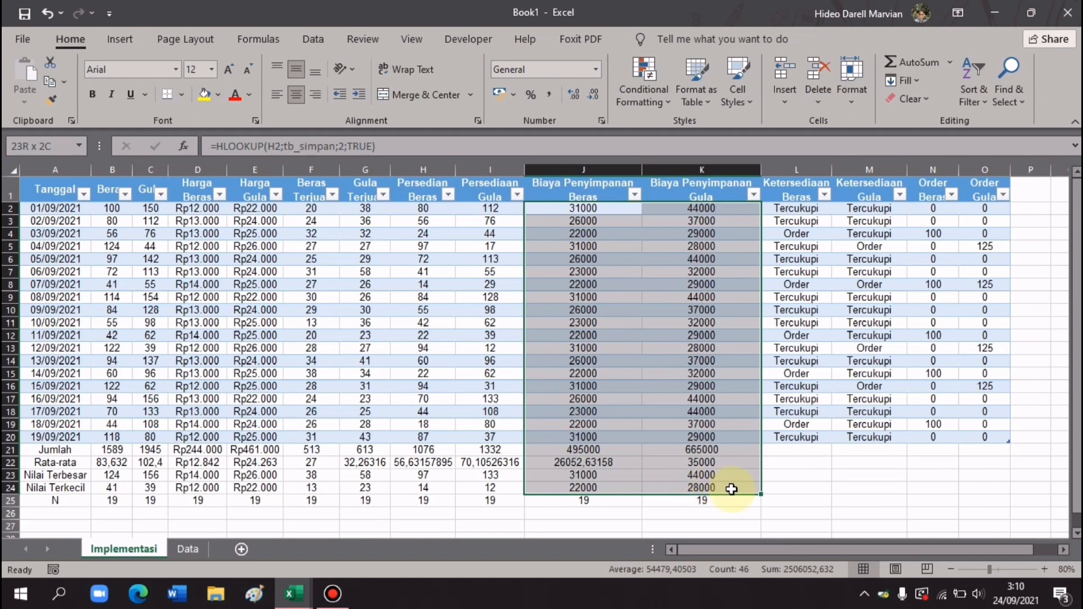
- Format both Biaya Penyimpanan storage cost columns as Rp currency, e.g. Rp31.000
click(602, 121)
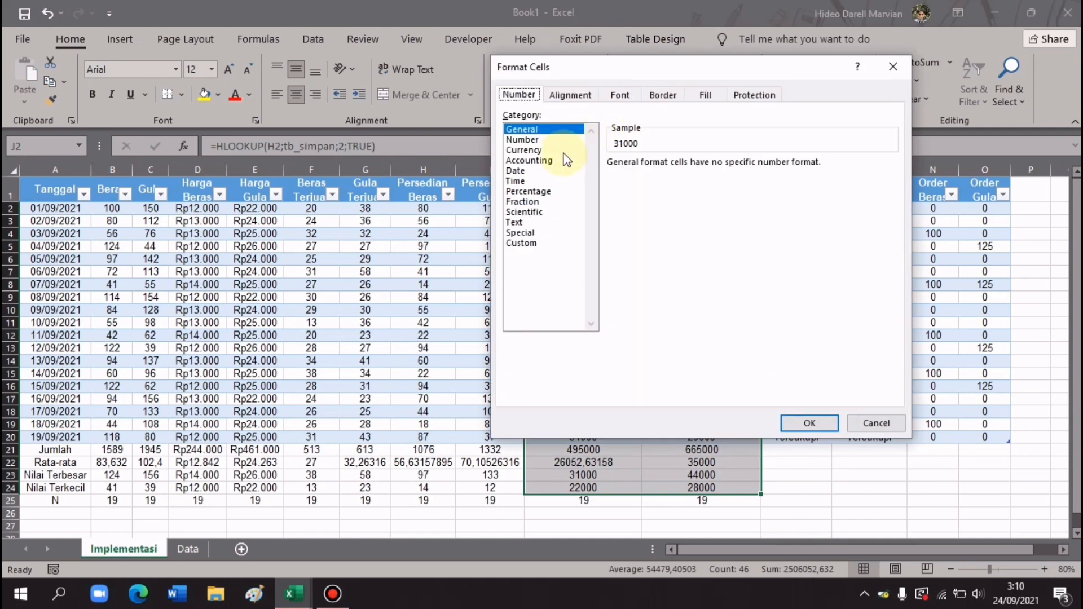
click(563, 153)
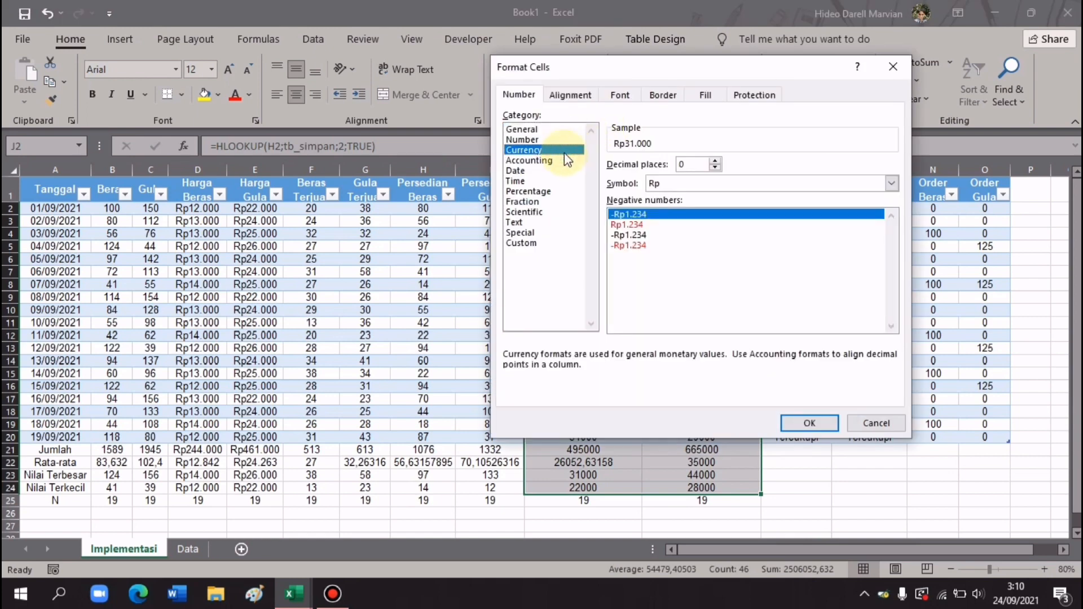
click(673, 188)
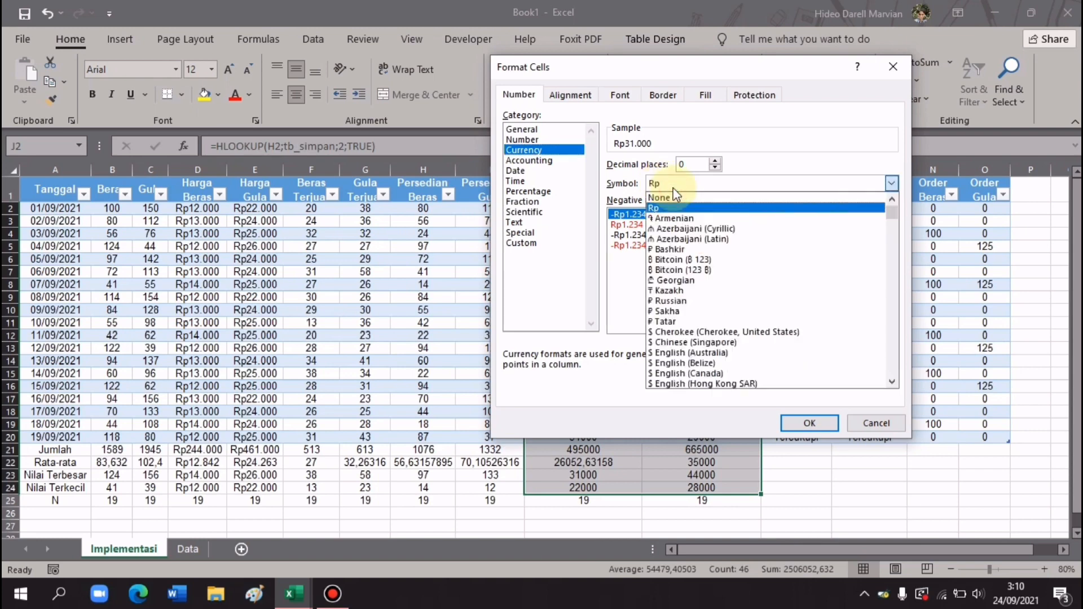
click(673, 188)
click(800, 423)
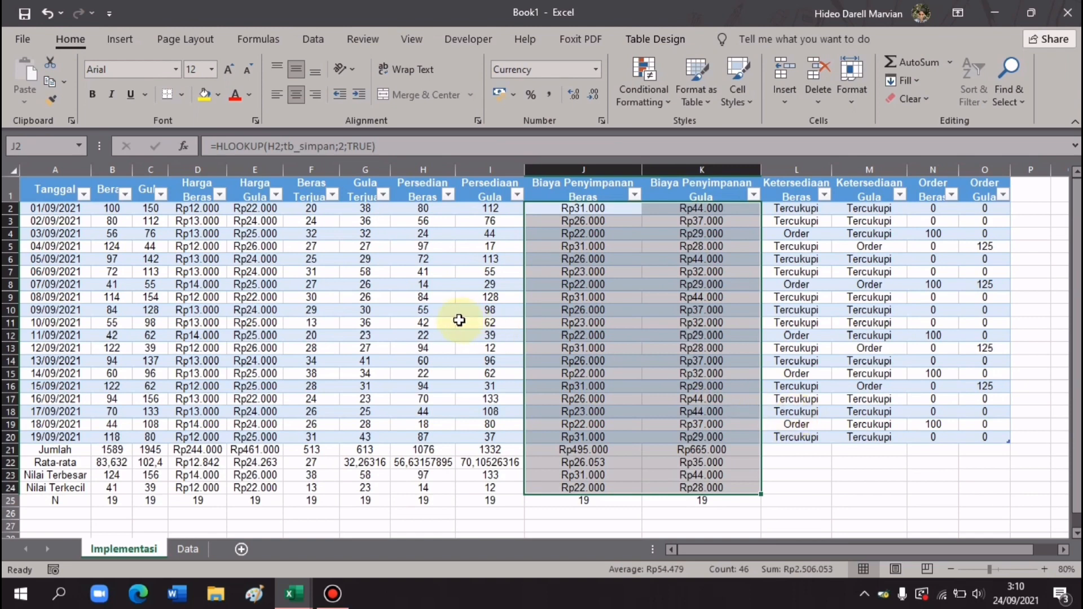
click(111, 208)
drag(111, 208, 158, 484)
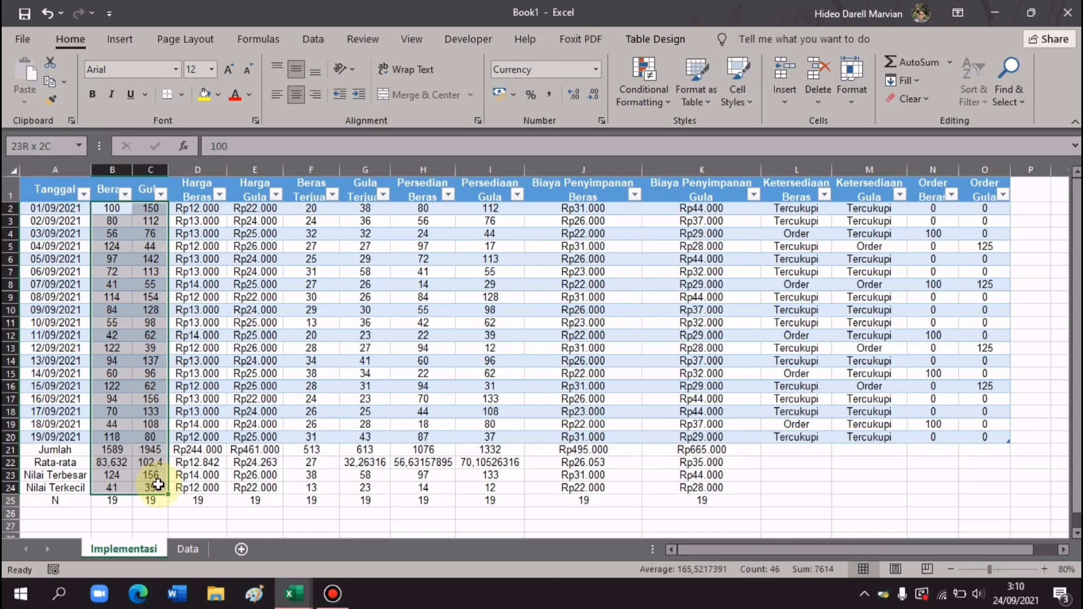
drag(158, 483, 158, 484)
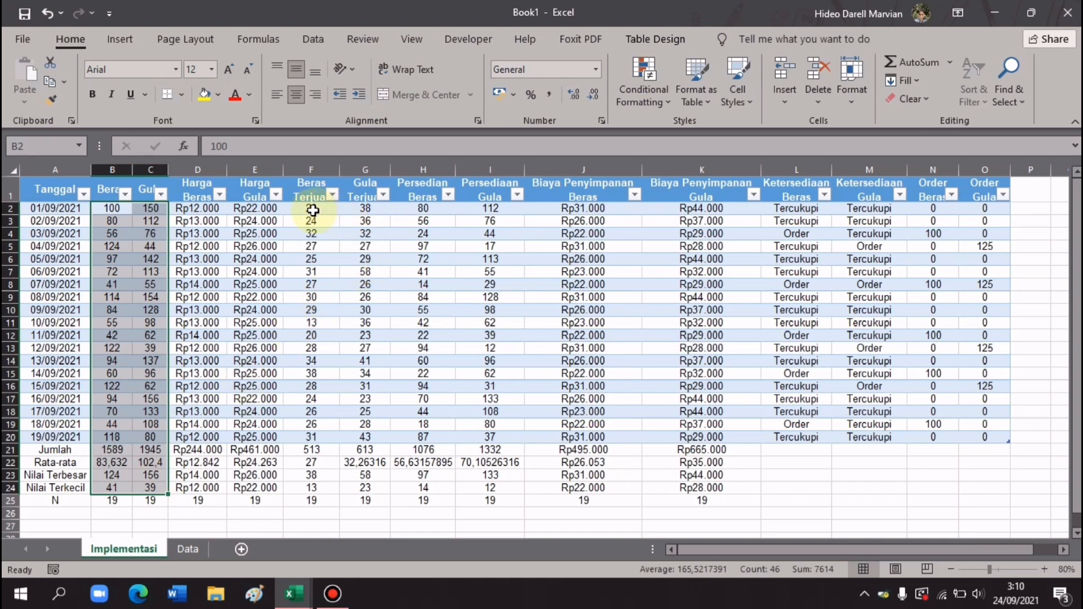
drag(313, 210, 496, 491)
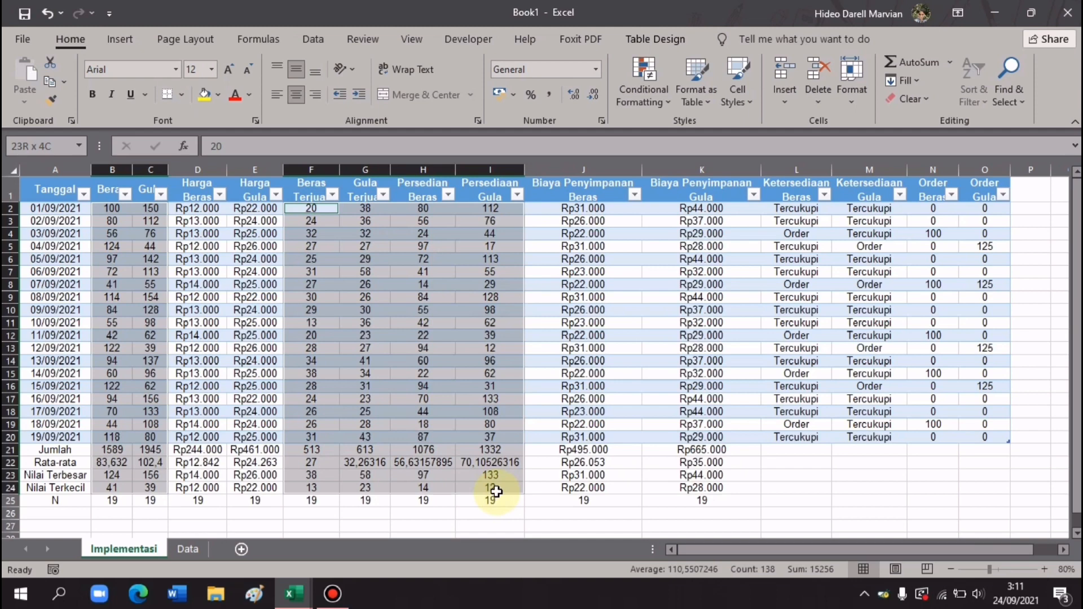
drag(496, 491, 496, 491)
ctrl+click(935, 208)
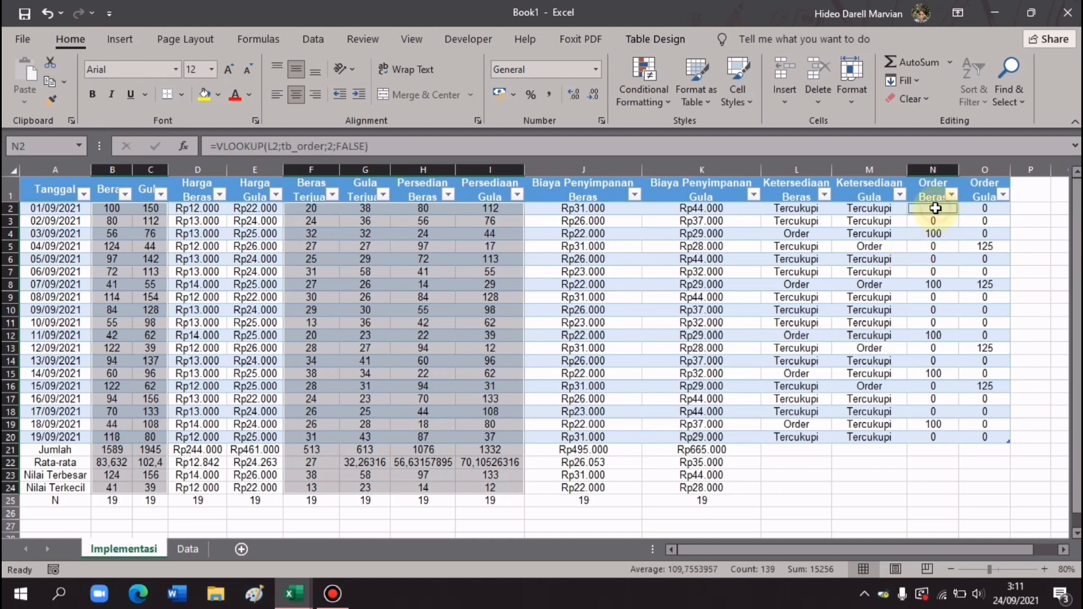
drag(935, 208, 982, 442)
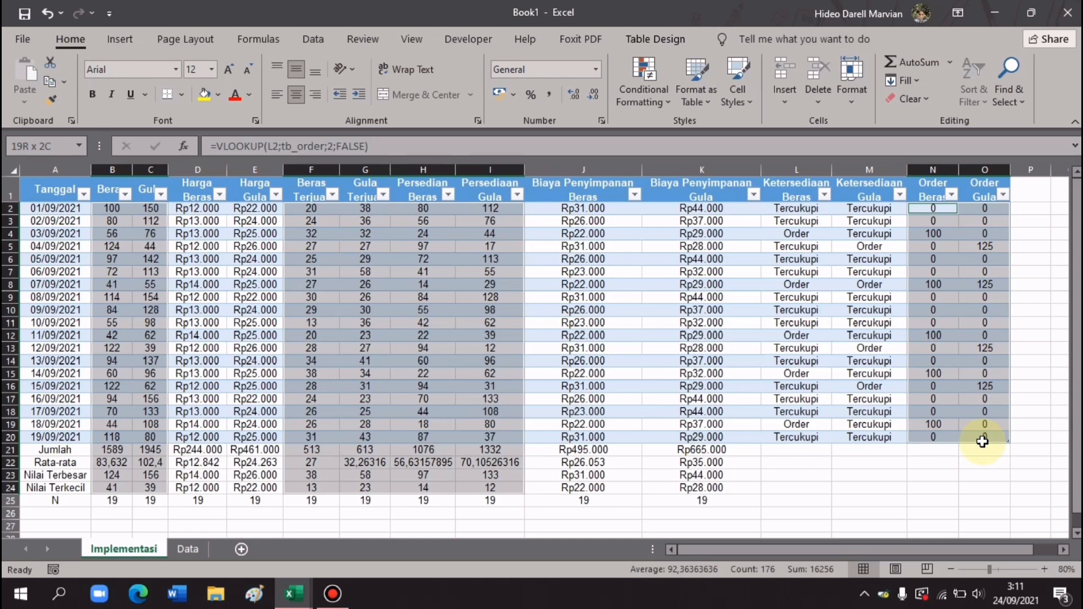
drag(982, 441, 982, 441)
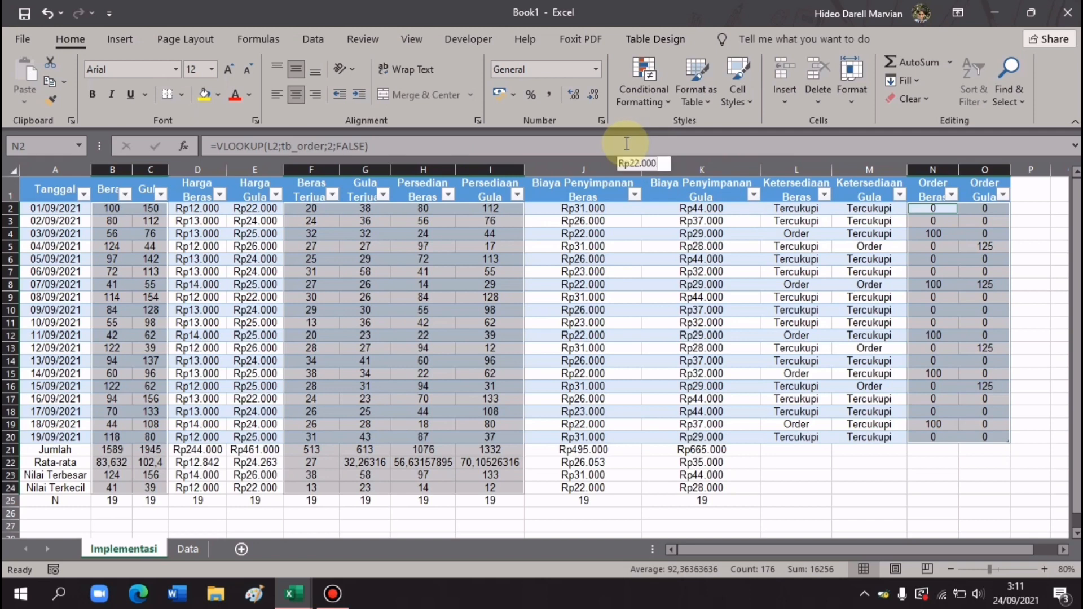
- Apply the custom number format 0 "pack" to the quantities and widen column B to show them
click(601, 123)
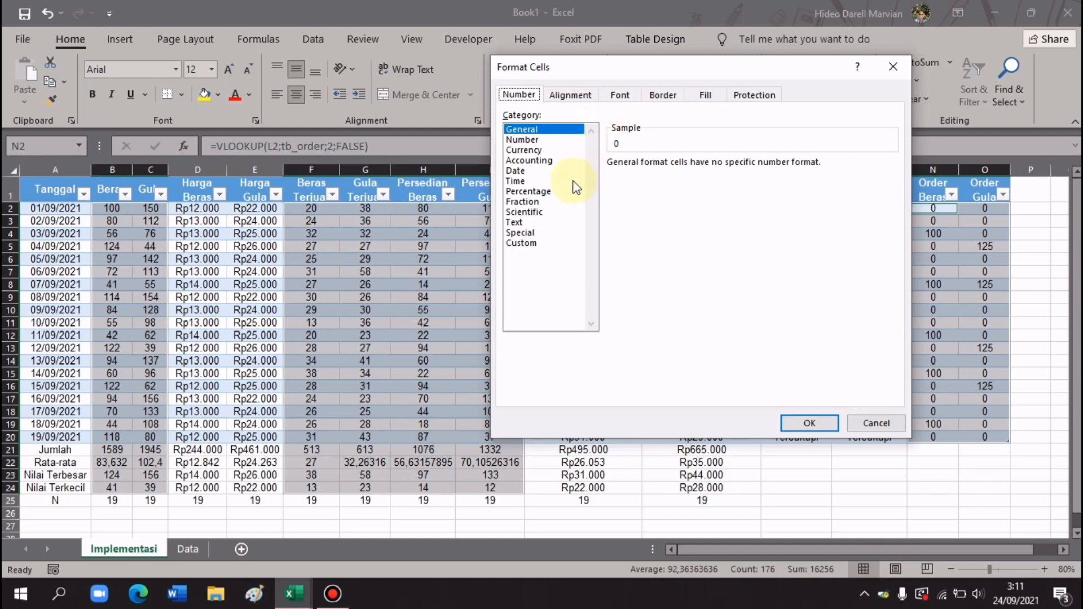
click(546, 243)
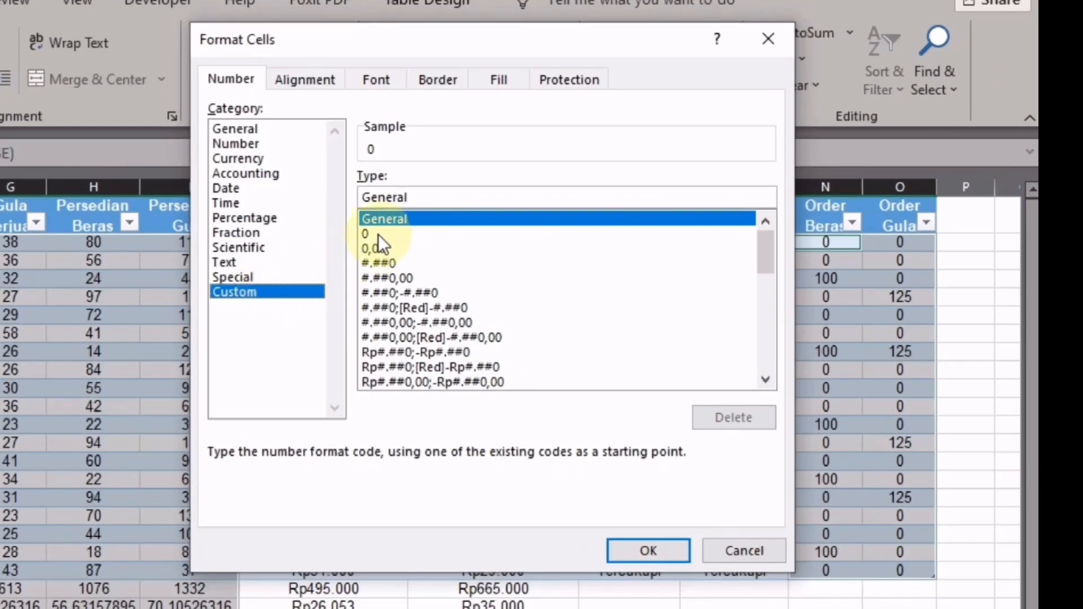
click(376, 234)
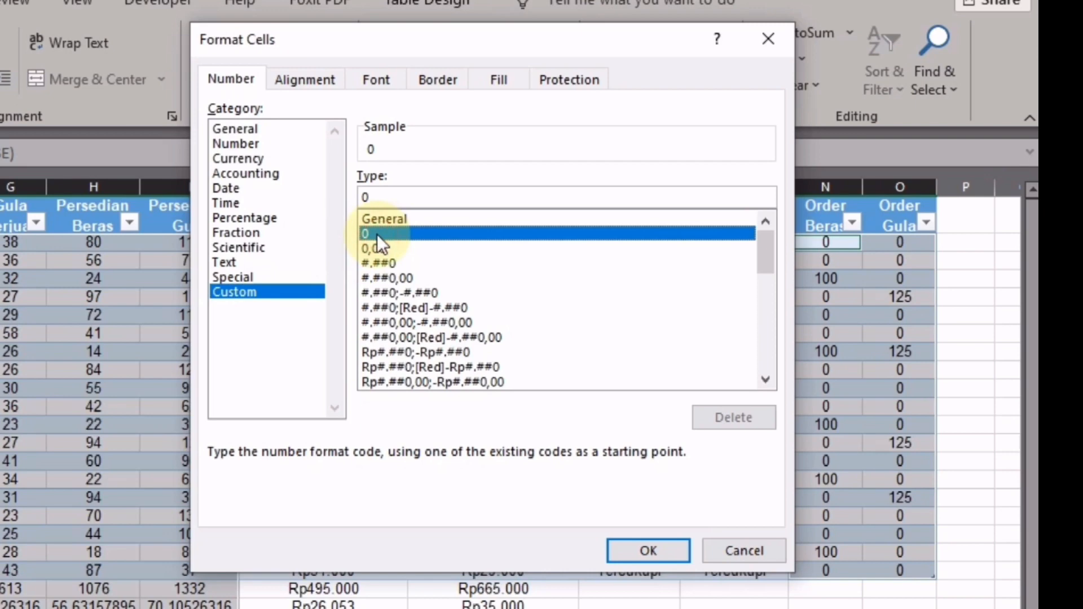
click(383, 197)
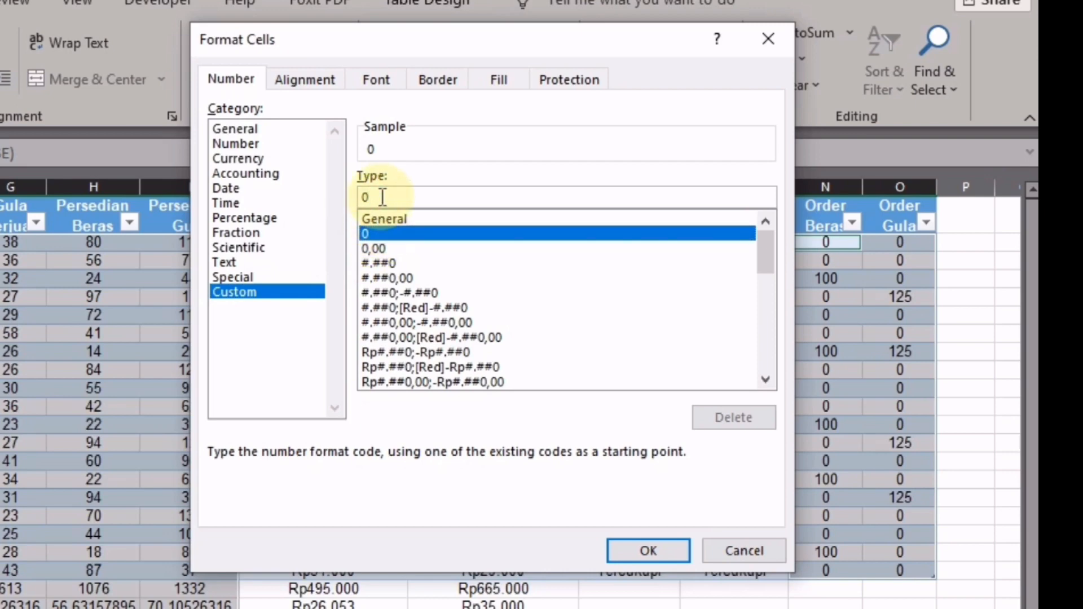
text(")
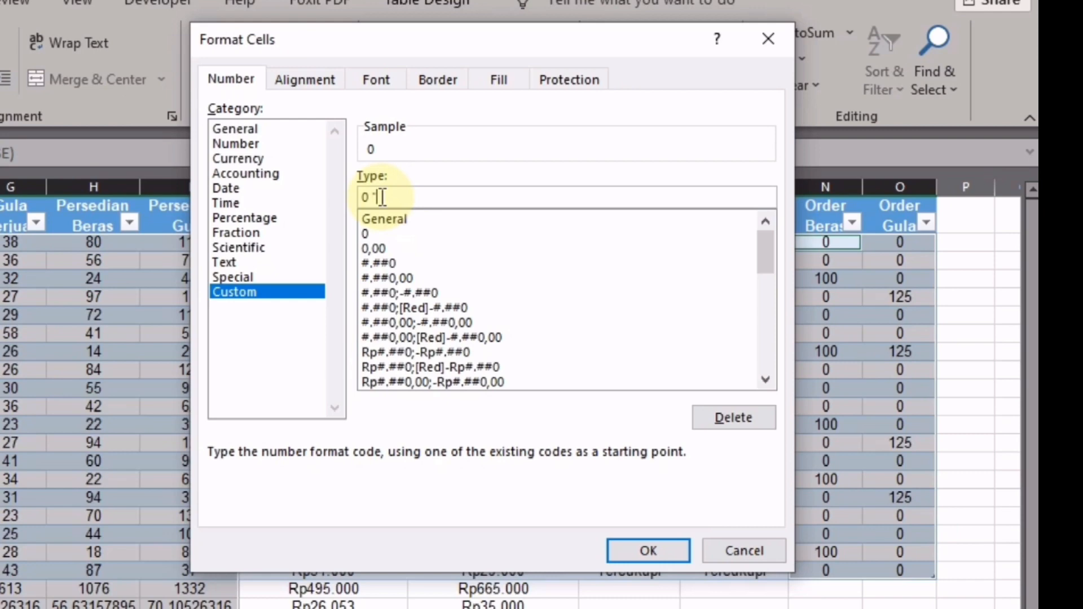
text(c)
text(ram")
key(Left)
key(BackSpace)
key(BackSpace)
key(BackSpace)
key(BackSpace)
text(pack)
click(424, 196)
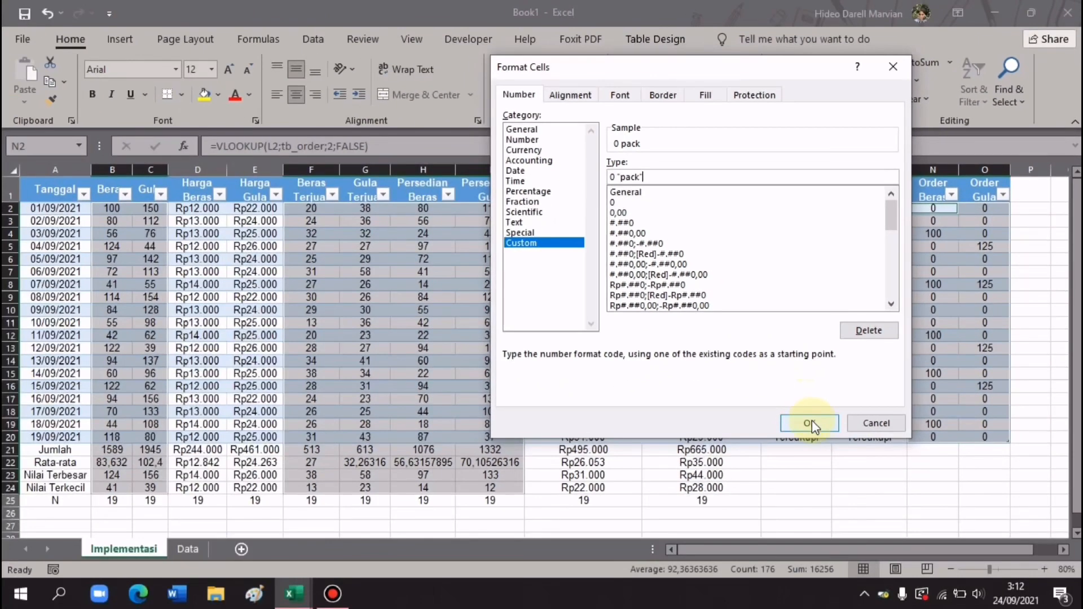
click(810, 422)
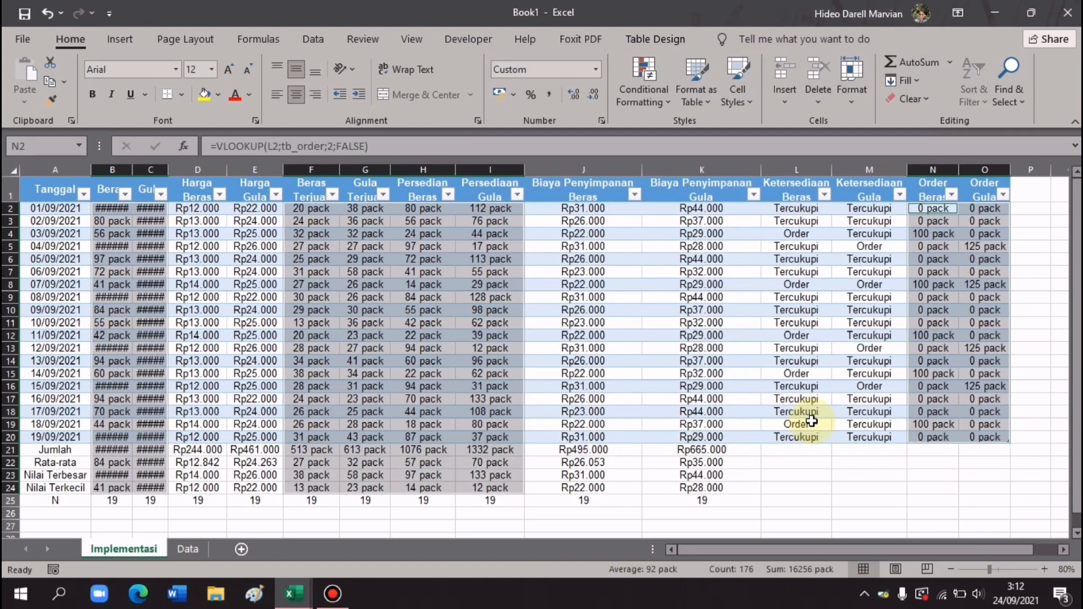
click(947, 486)
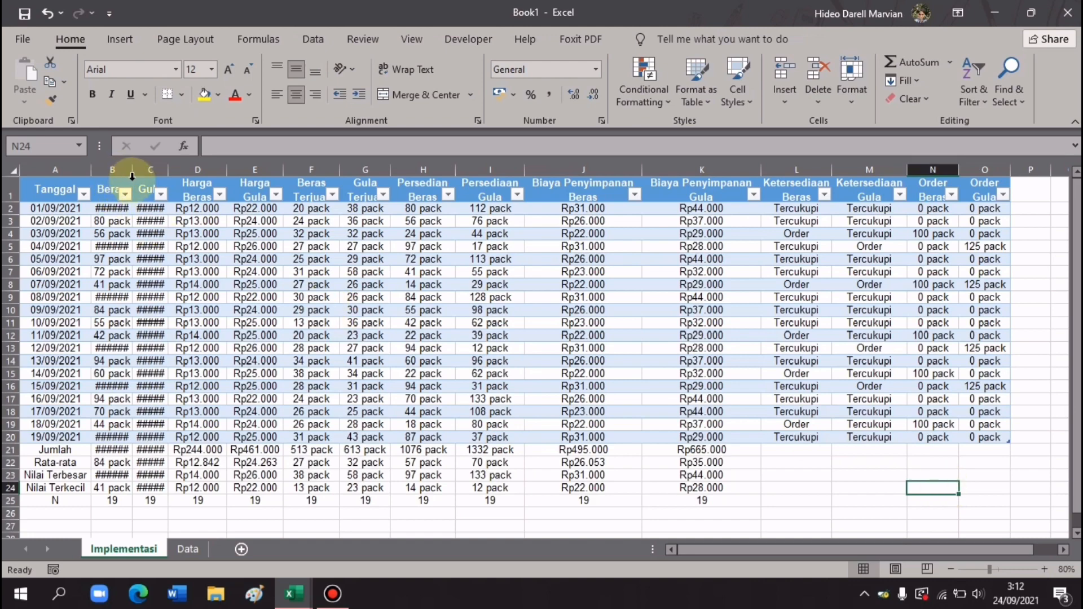
drag(132, 173, 203, 175)
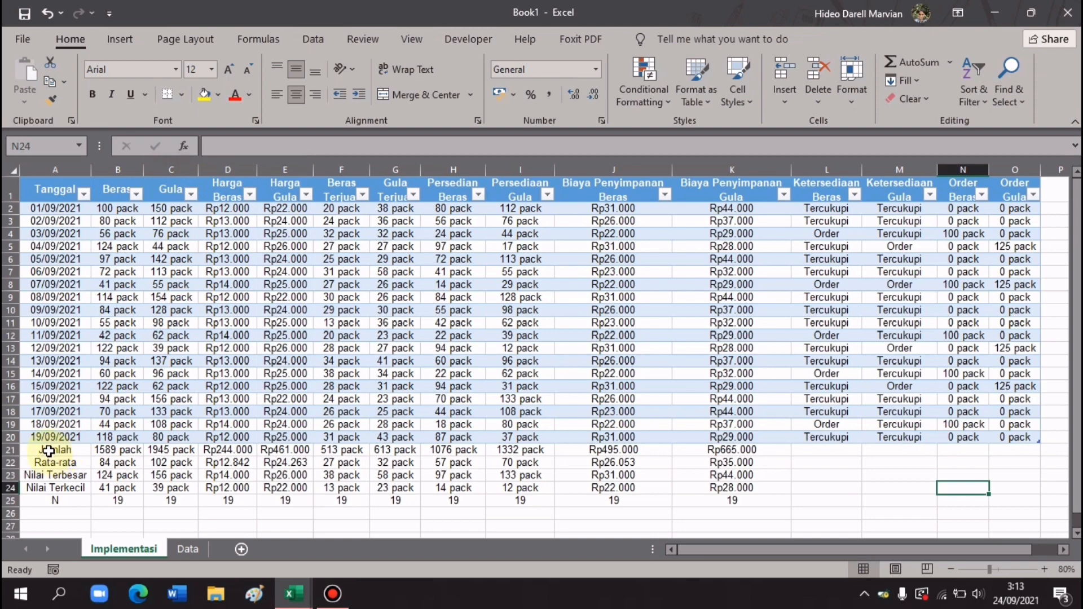
- Give the summary rows A21:K25 the Total cell style in Arial font
drag(48, 451, 719, 498)
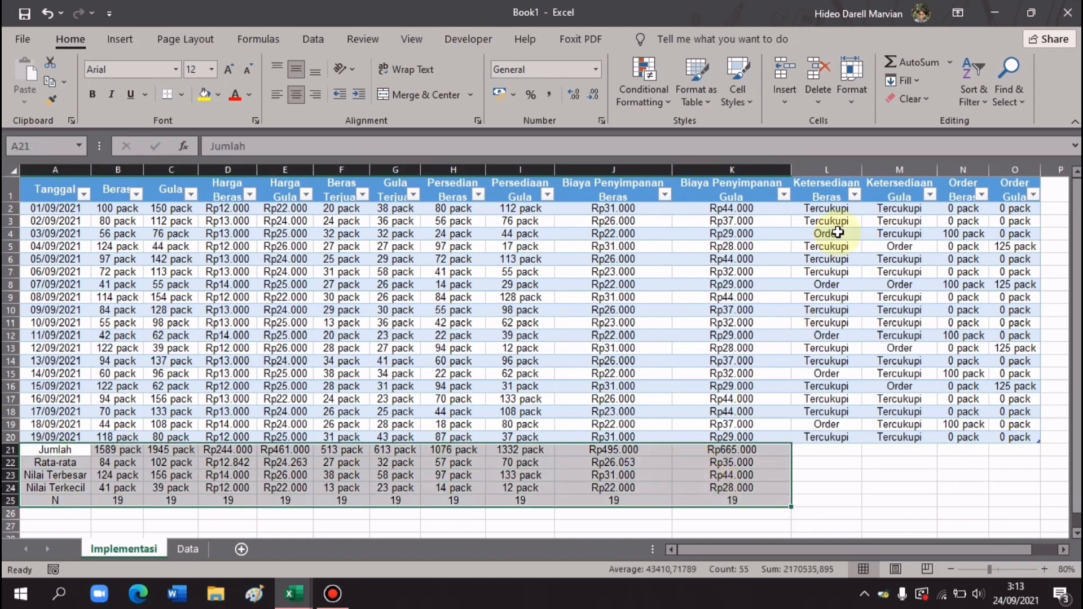
click(740, 95)
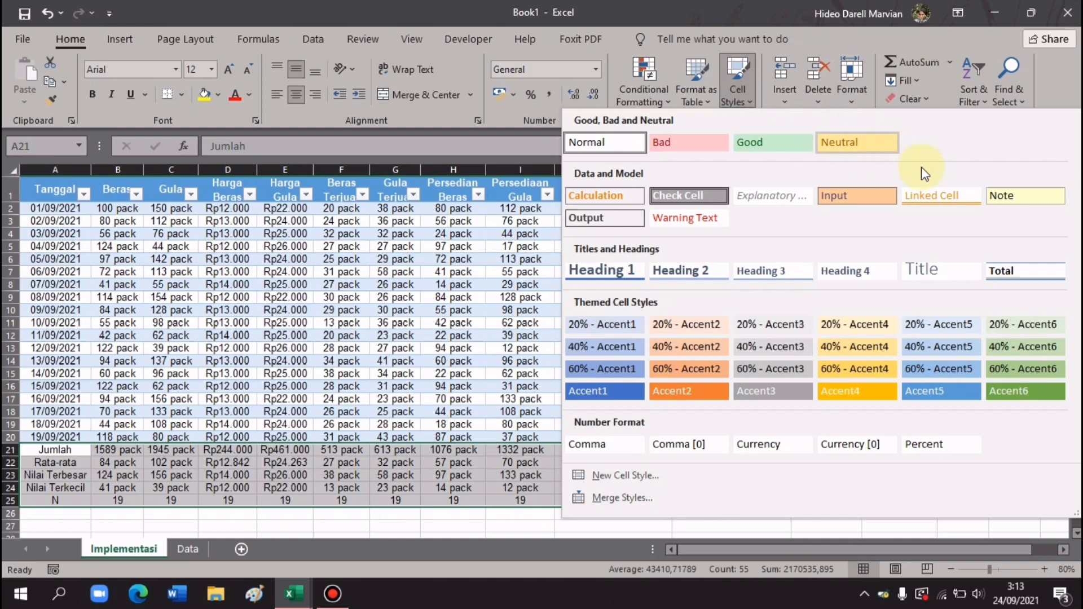
click(1013, 275)
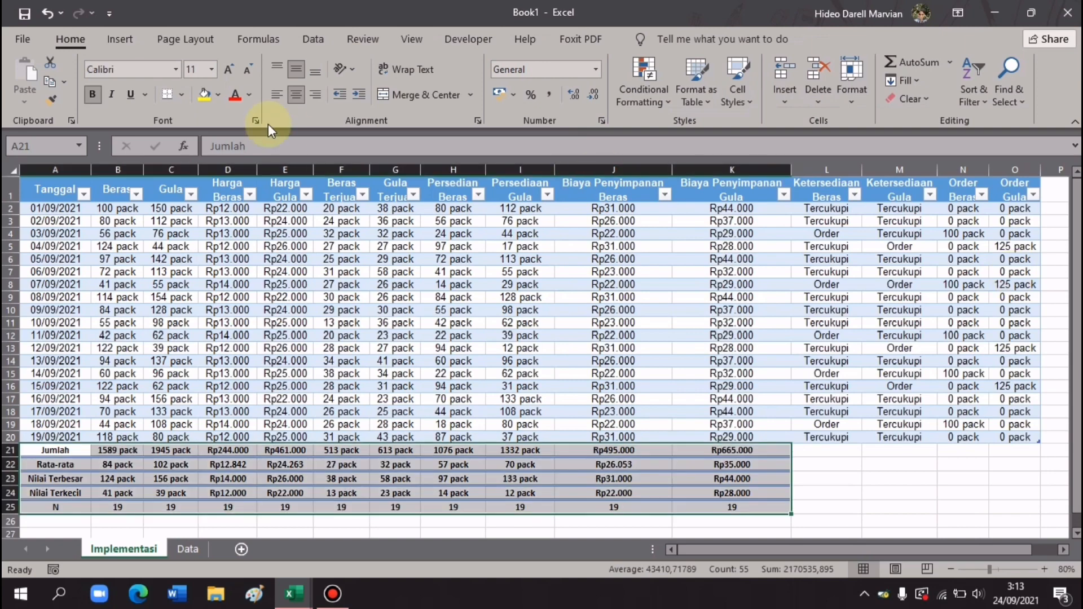
click(131, 68)
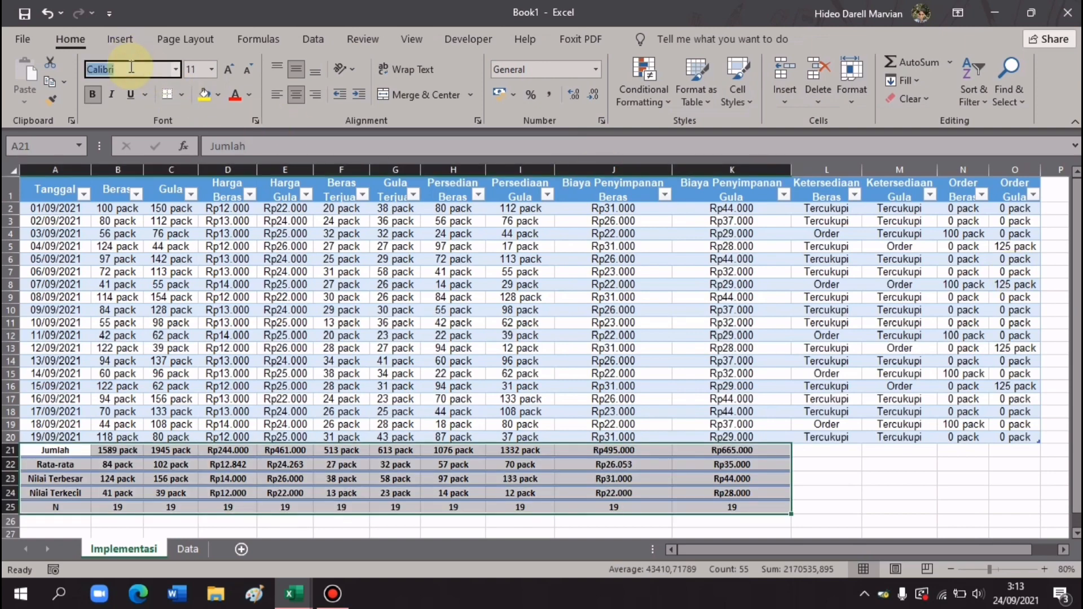
text(Arial)
key(Return)
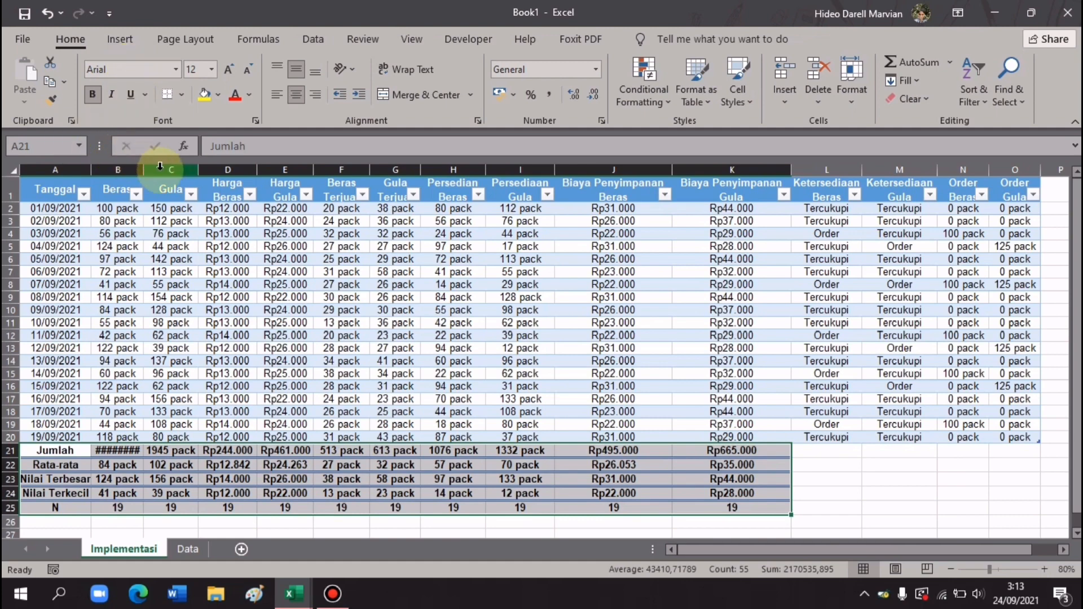
- Widen column B so the Jumlah total fits
drag(150, 169, 154, 169)
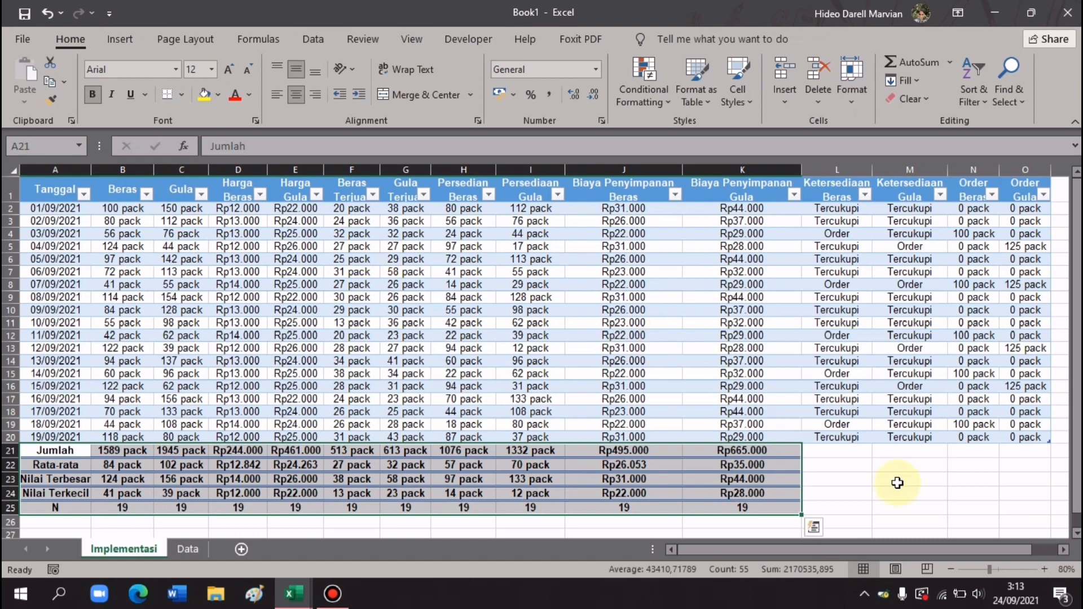
click(931, 502)
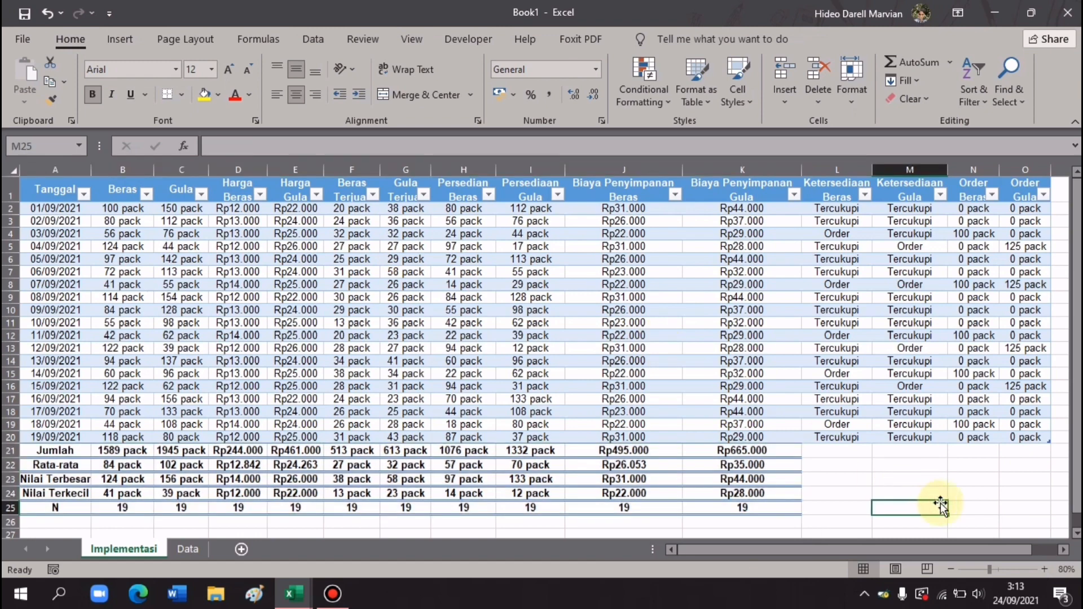
click(1013, 506)
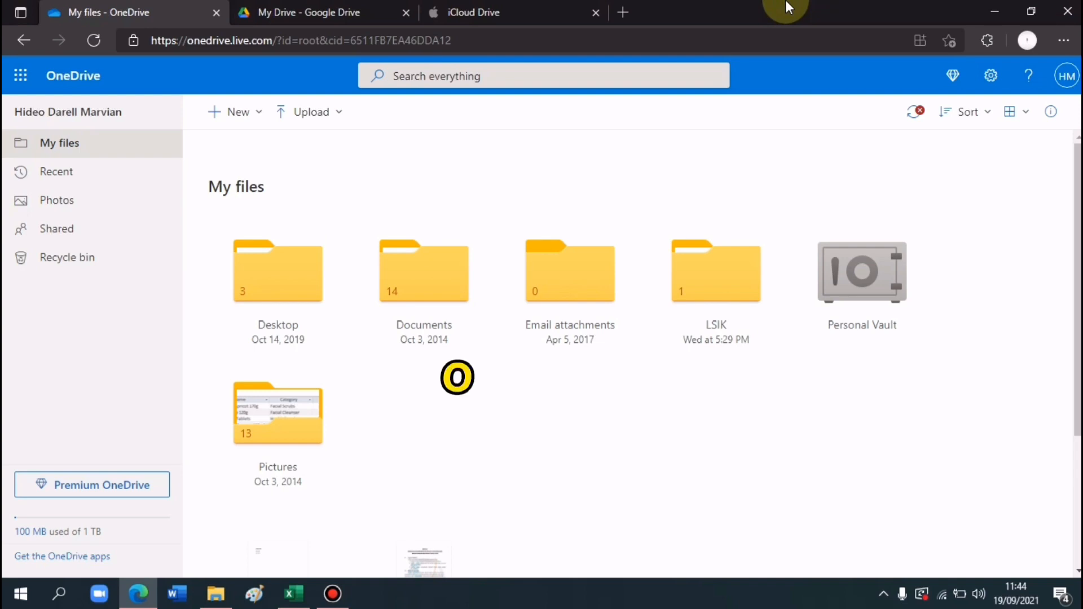
click(349, 8)
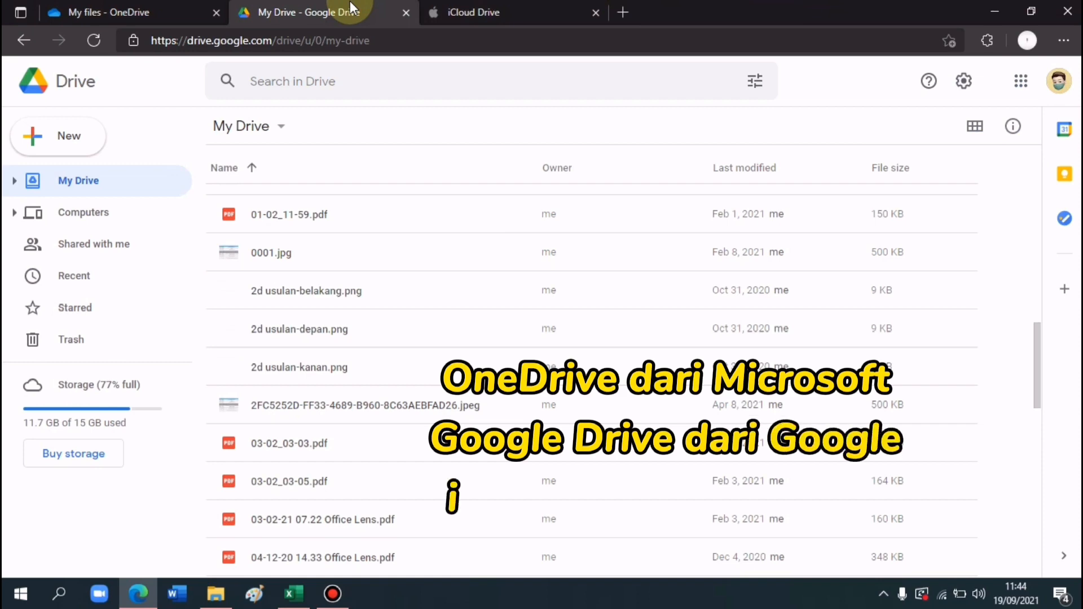
click(482, 8)
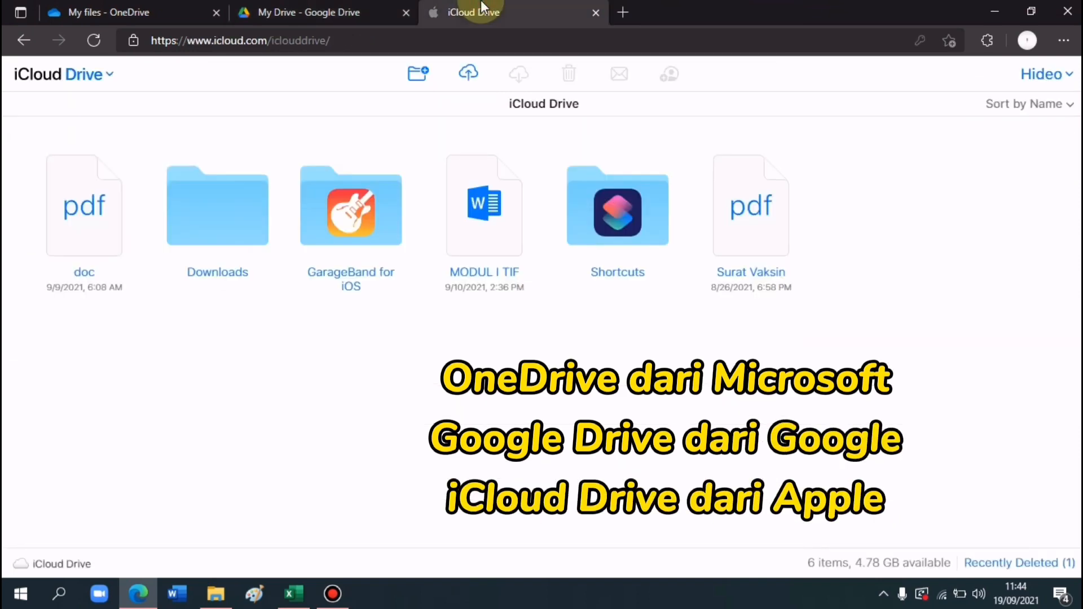
click(138, 6)
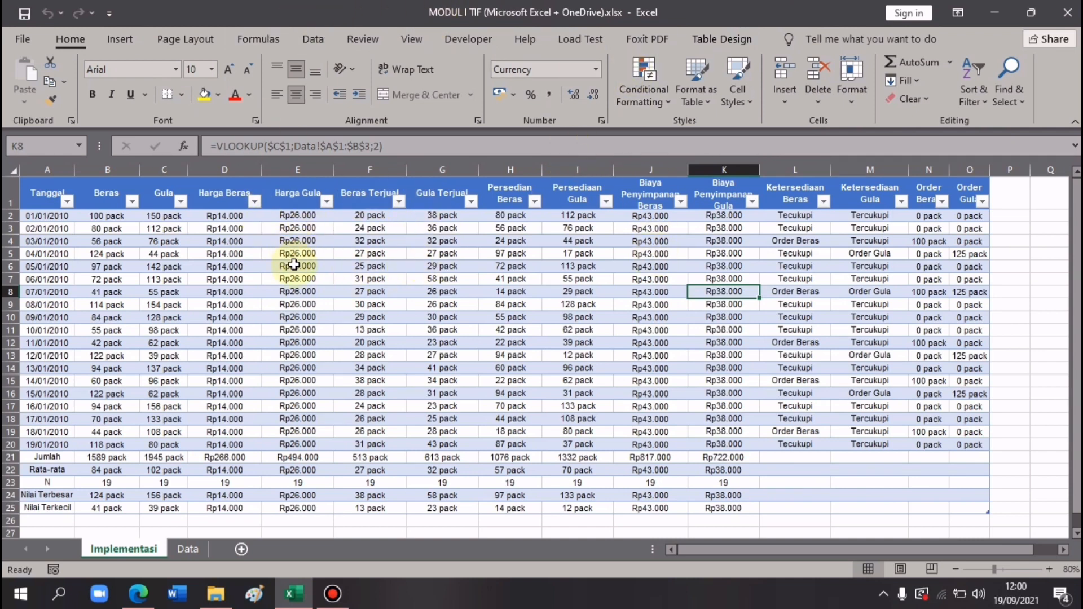
- Select cell F9 in the Beras Terjual column of the MODUL I TIF workbook
click(347, 305)
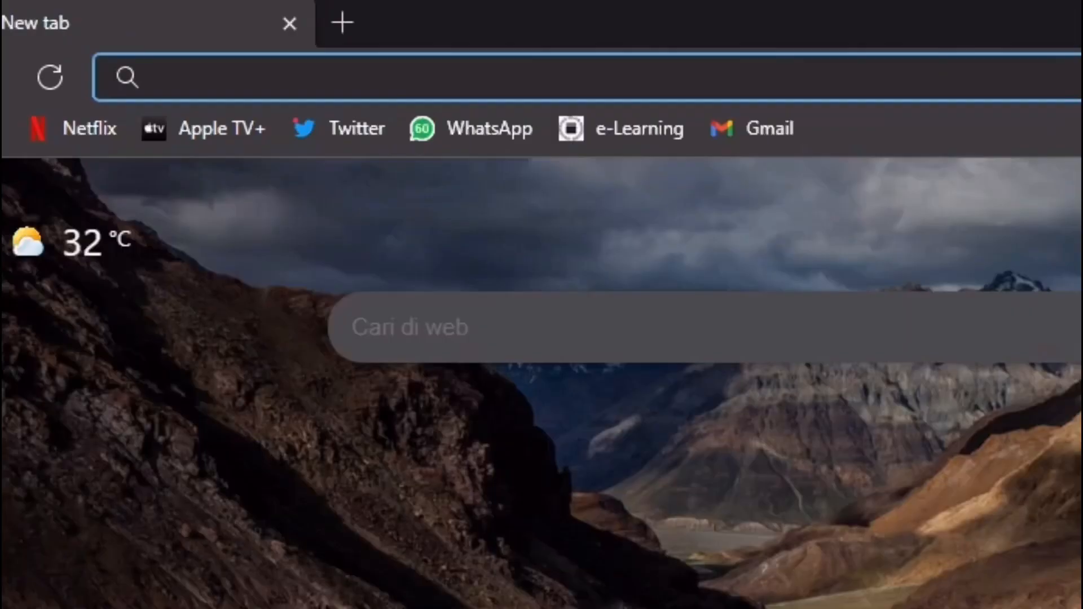
- Open signup.live.com and choose a brand-new outlook.com e-mail address for the account
text(signup.live.com)
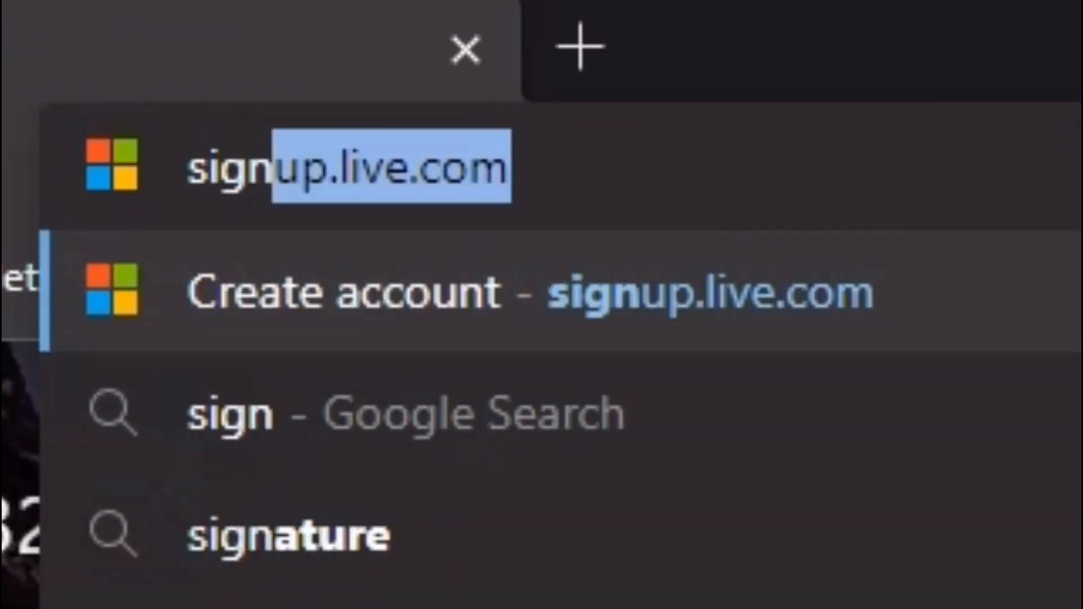
key(Right)
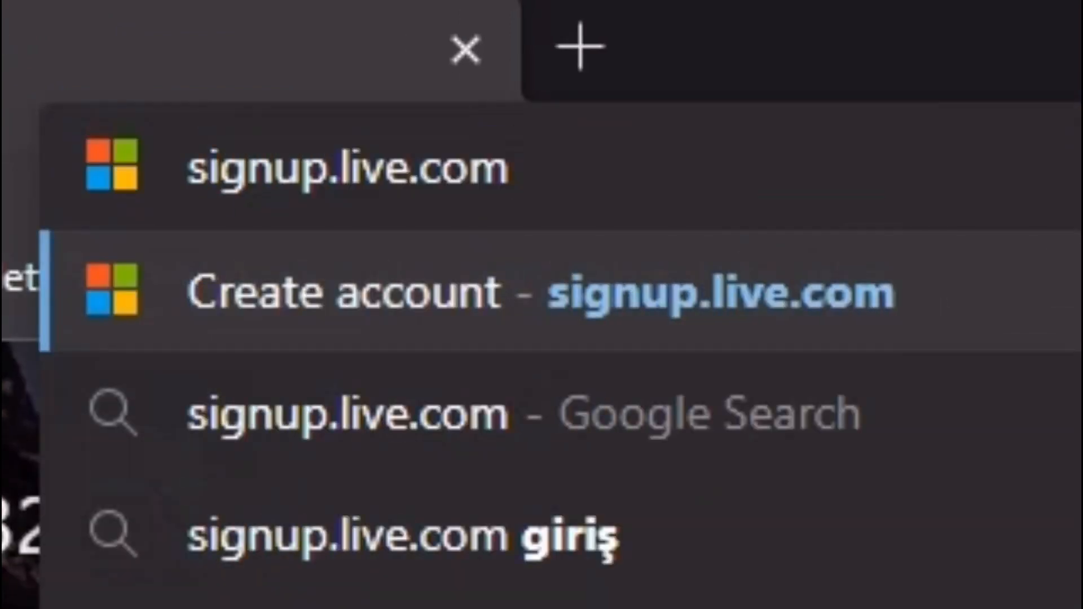
key(Return)
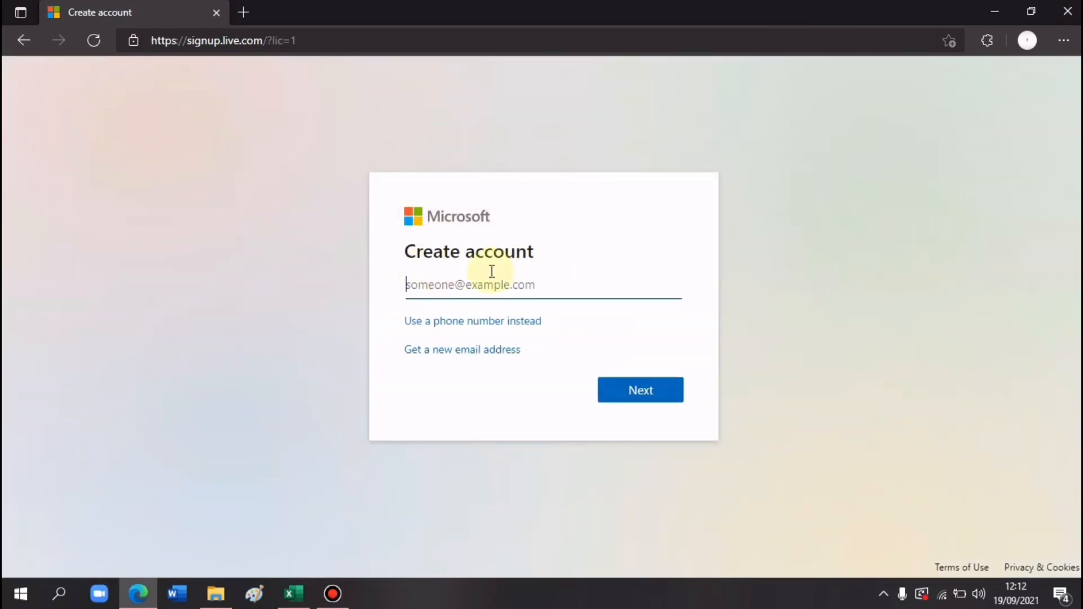
click(459, 283)
click(721, 261)
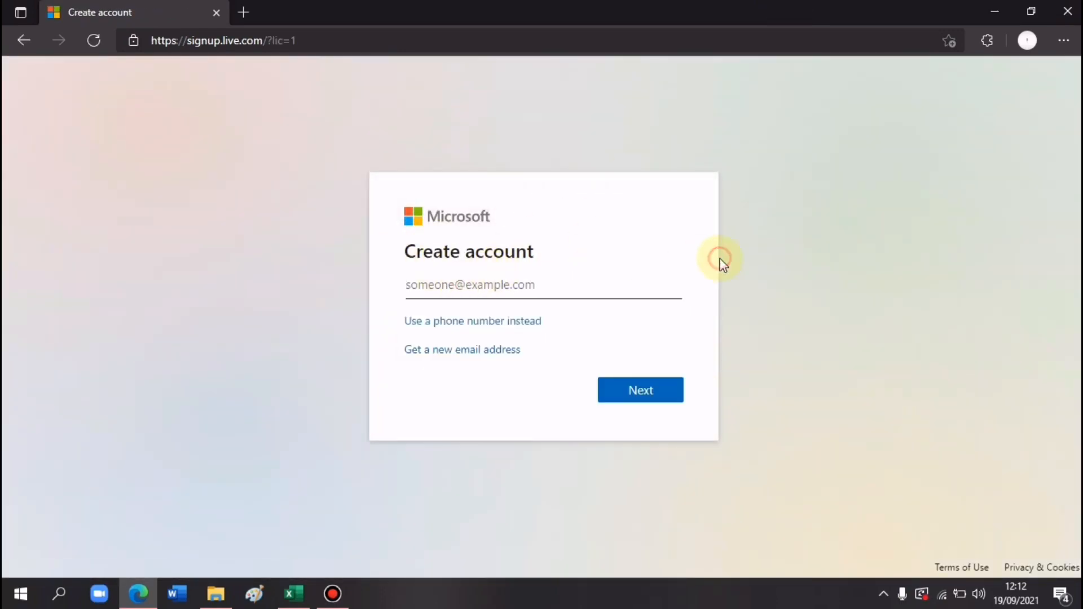
click(491, 352)
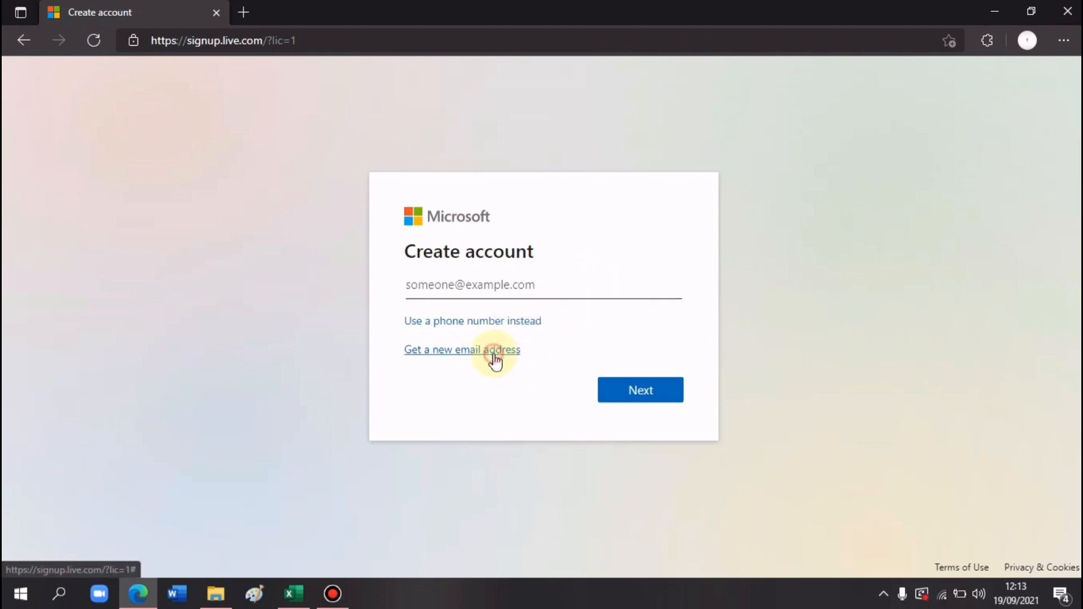
click(656, 298)
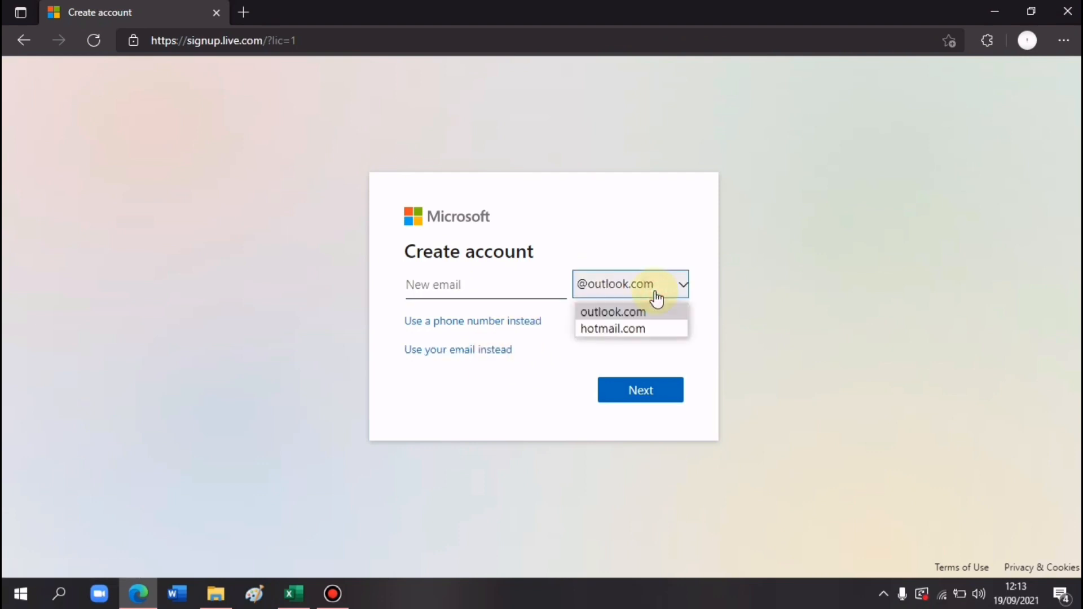
click(616, 310)
click(471, 287)
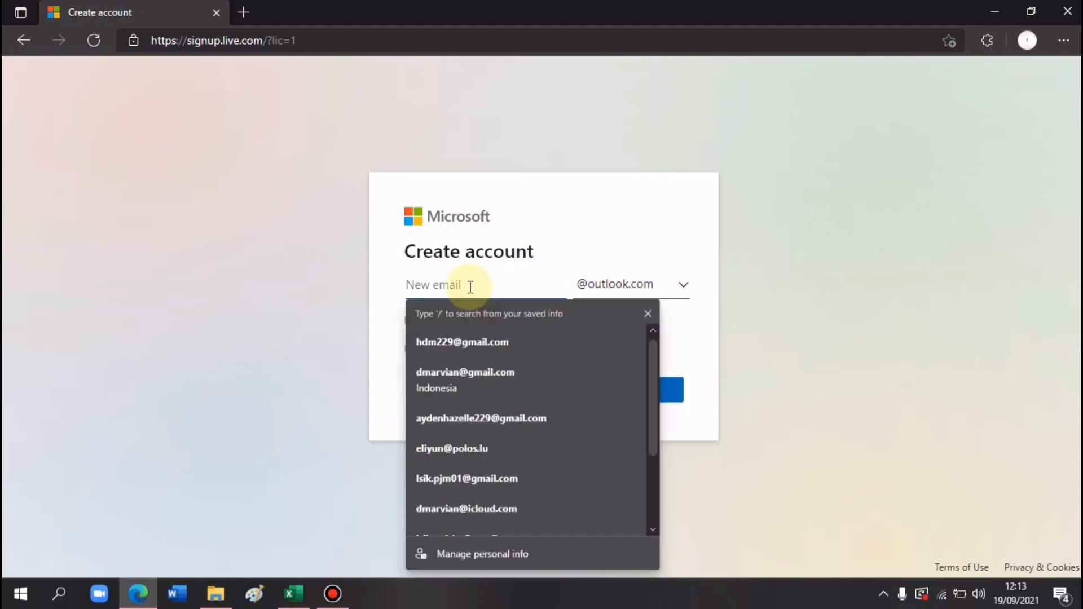
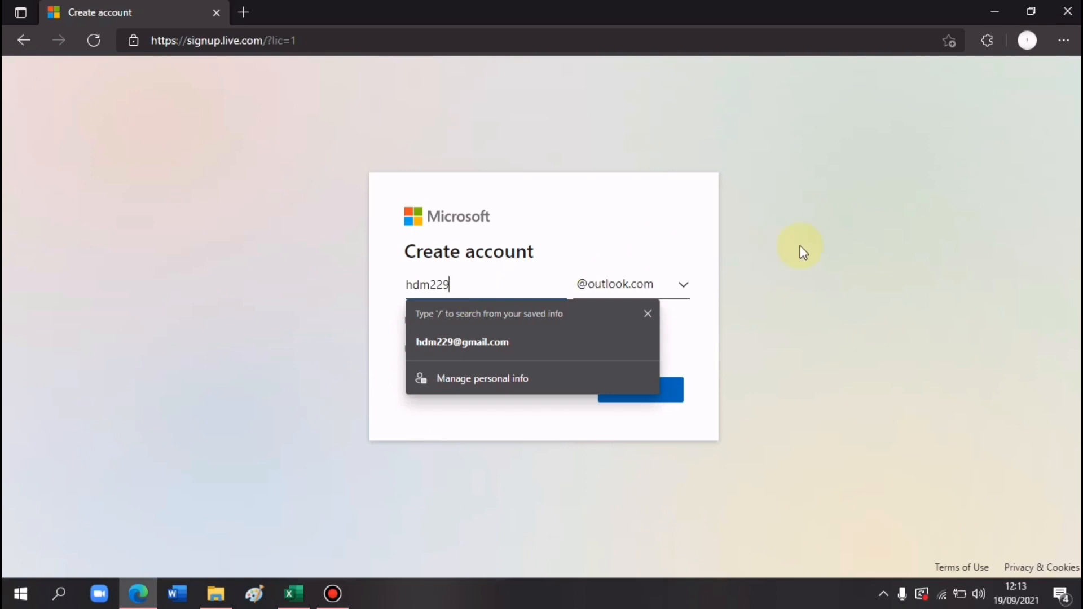
click(674, 388)
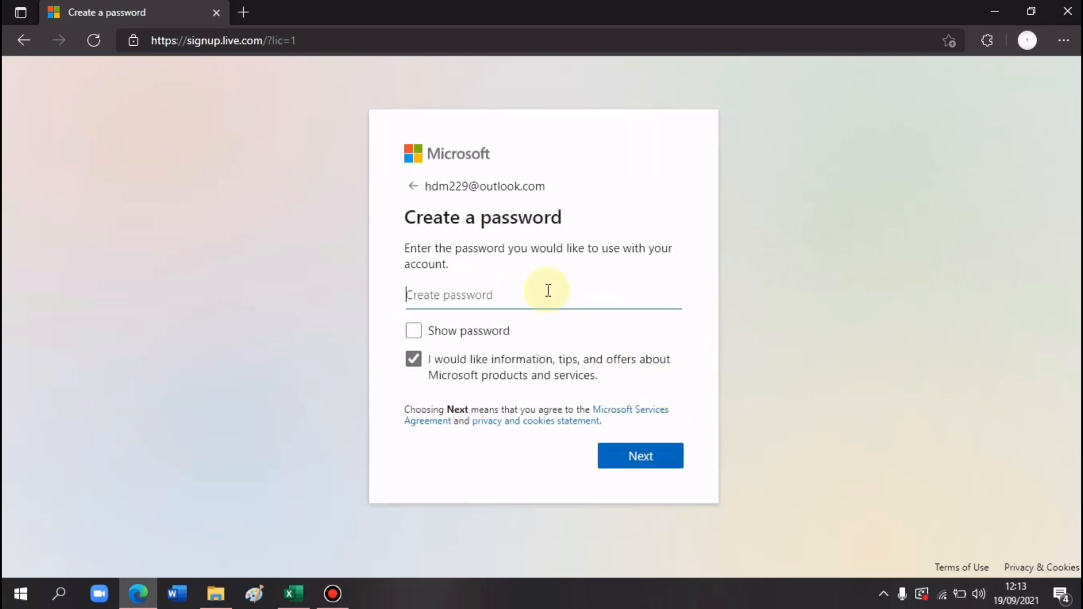
- Enter the account password, fill in first and last name, and submit country and birthdate
text(••••••••••)
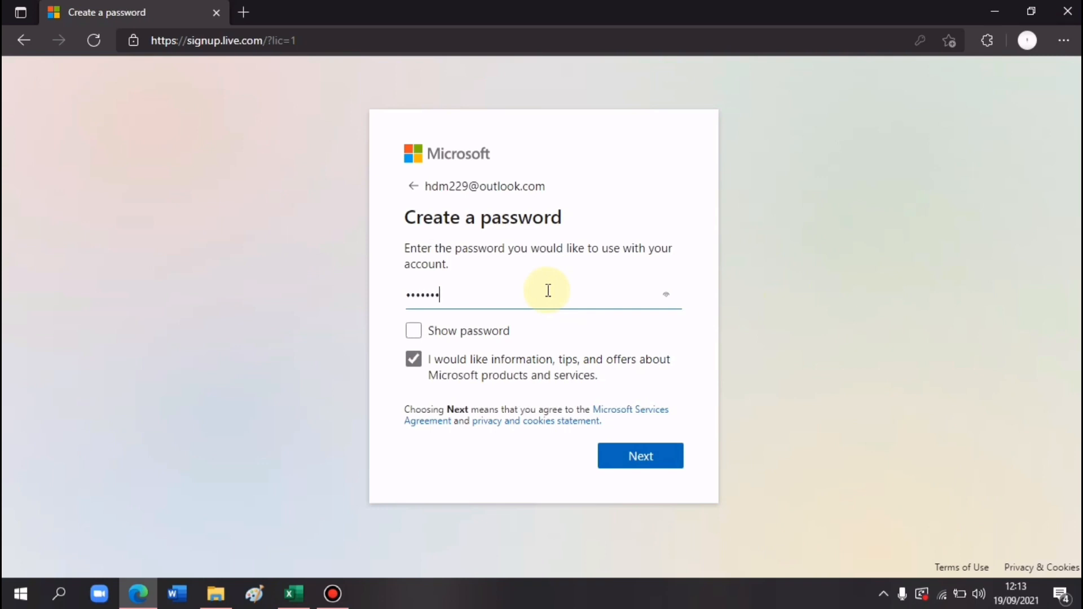
text(•••)
click(639, 461)
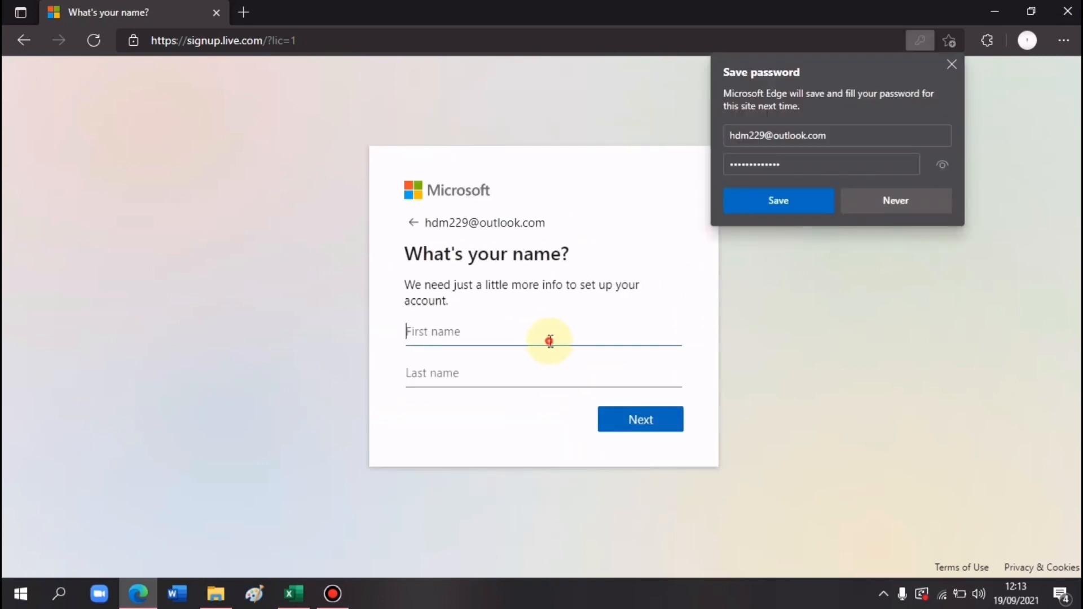
click(549, 341)
click(570, 126)
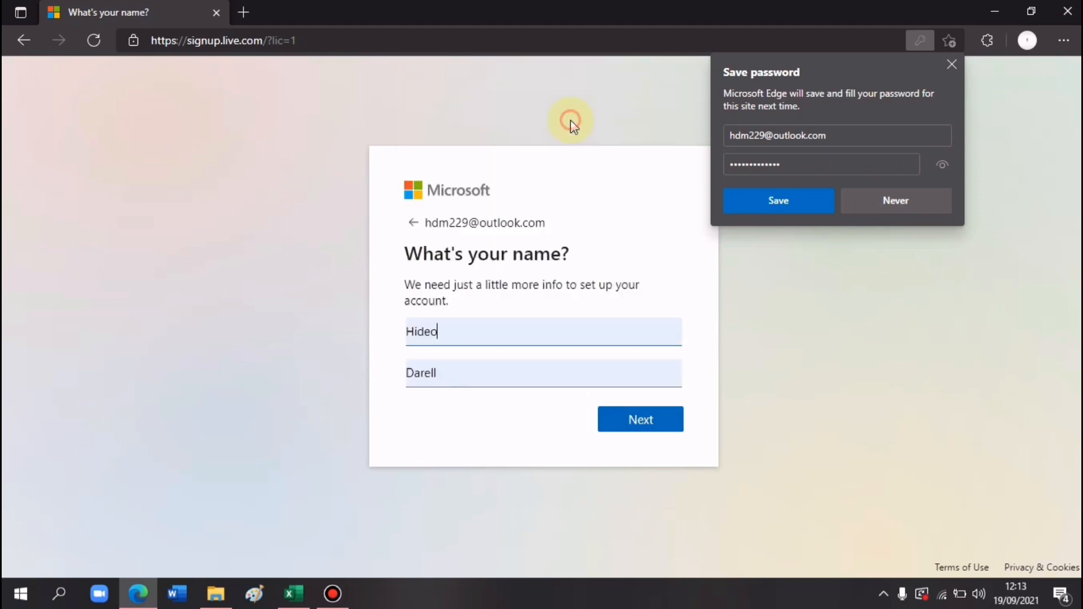
click(663, 427)
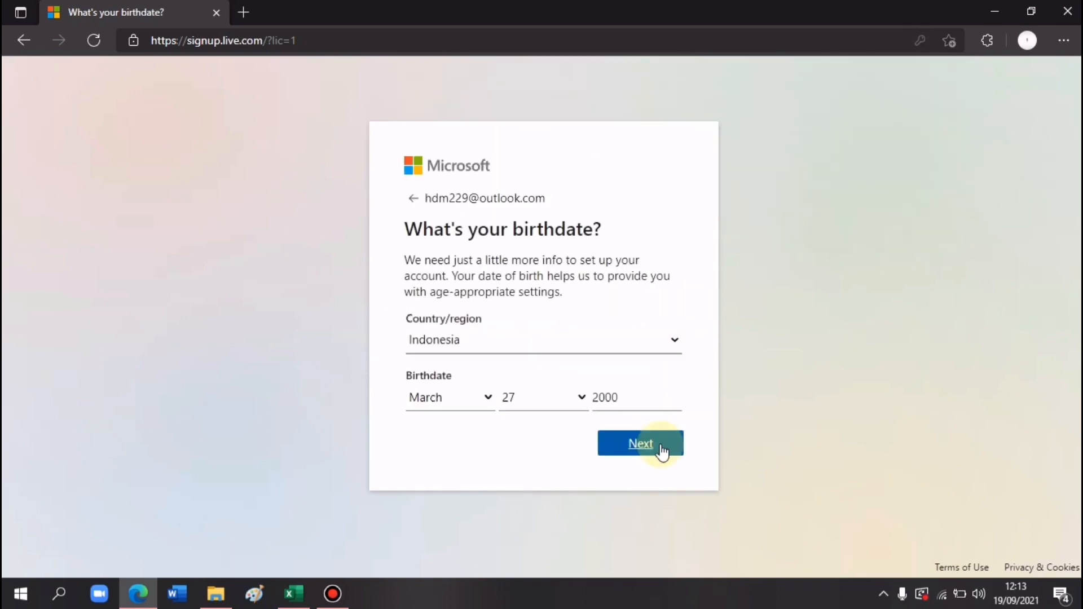
click(664, 449)
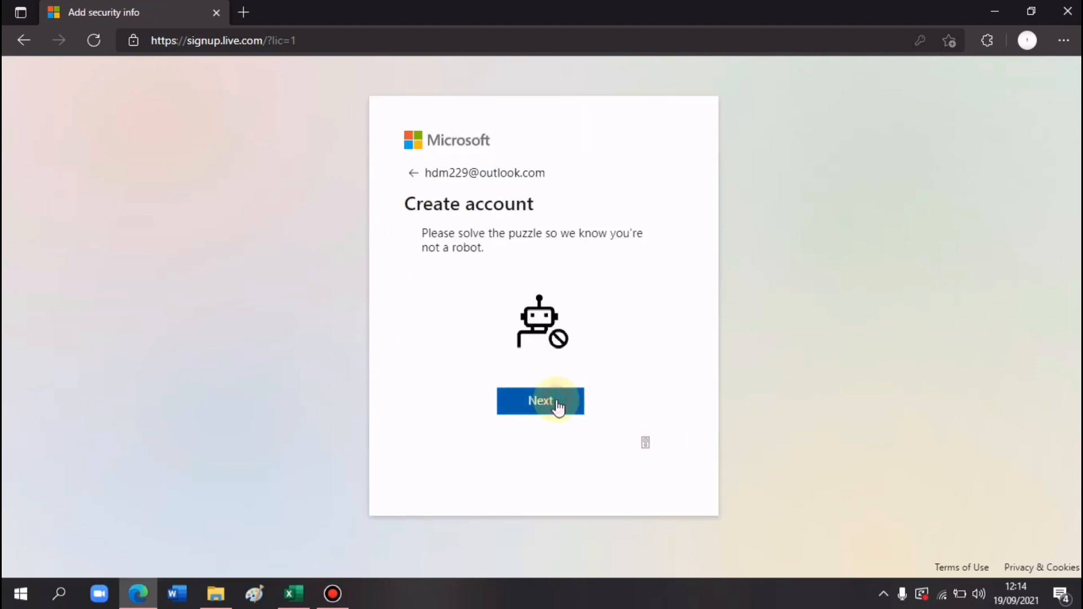
- Pass the robot check by rotating each drill image upright and confirming
click(555, 405)
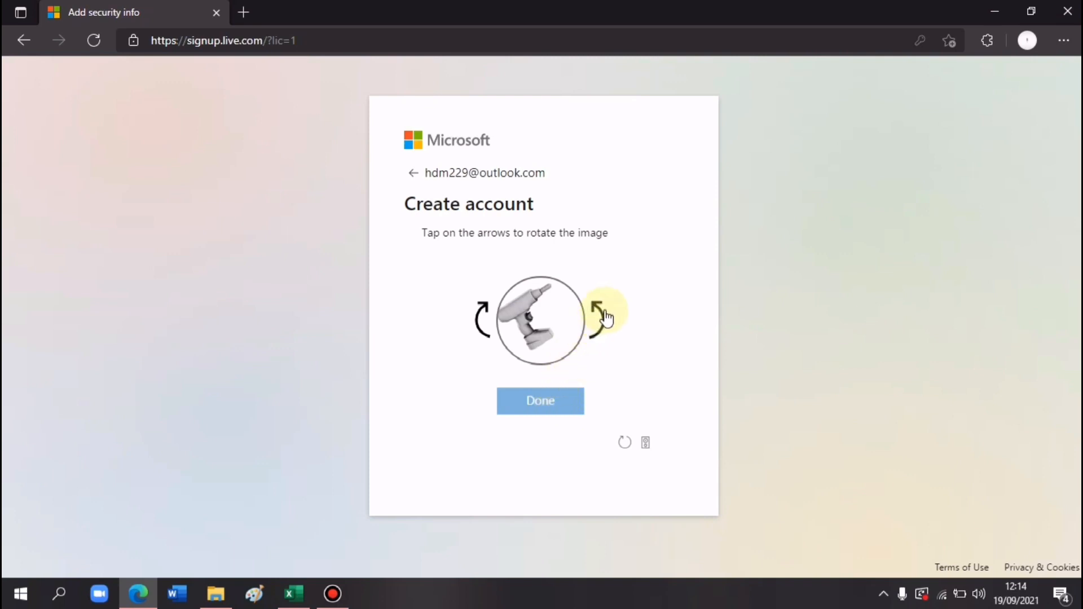
click(483, 325)
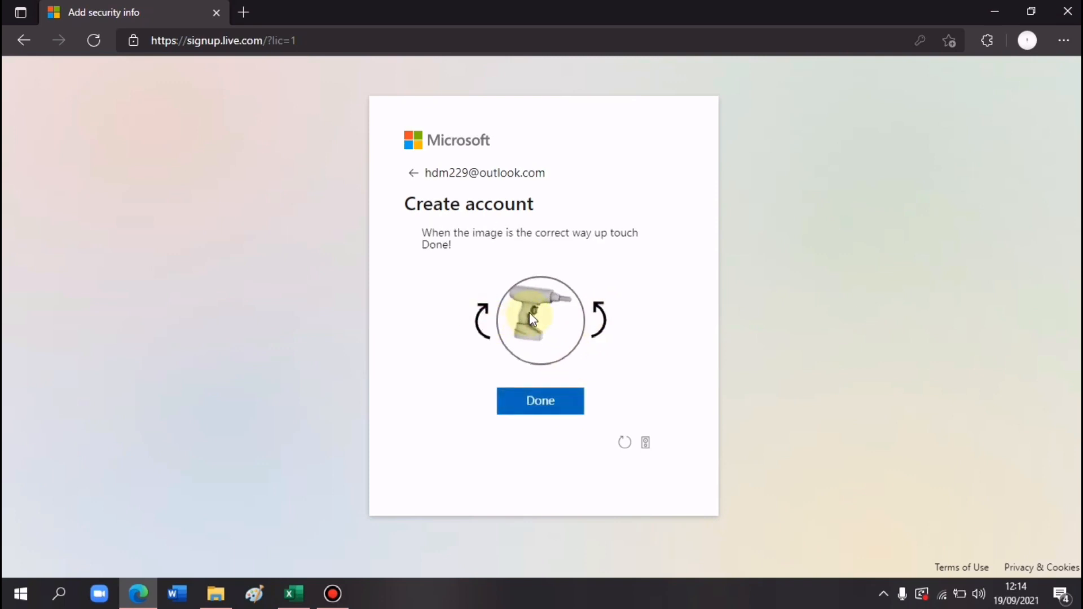
click(542, 404)
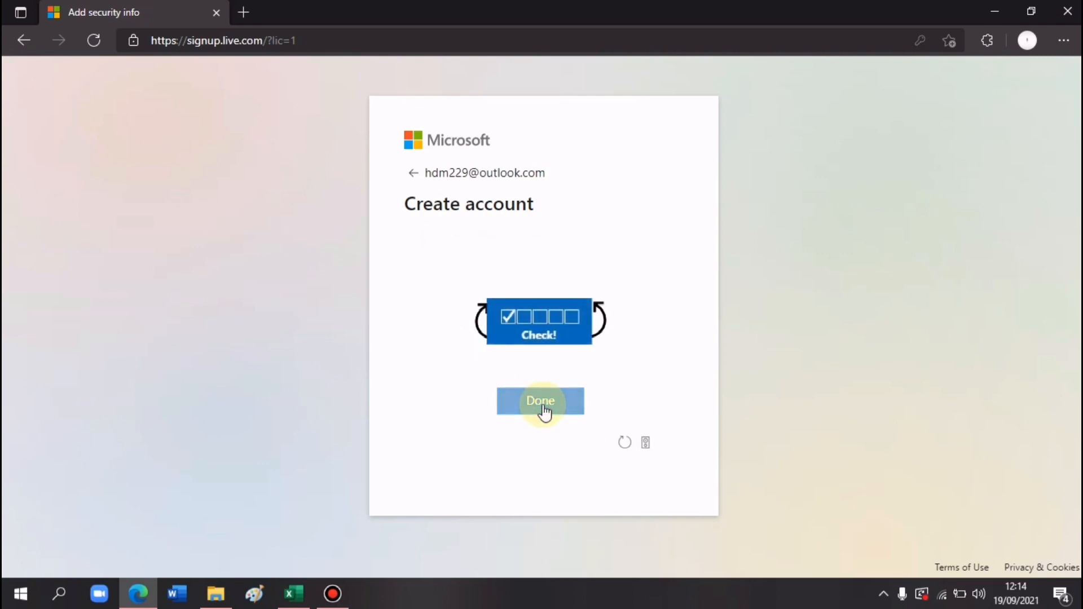
click(596, 313)
click(596, 315)
click(595, 312)
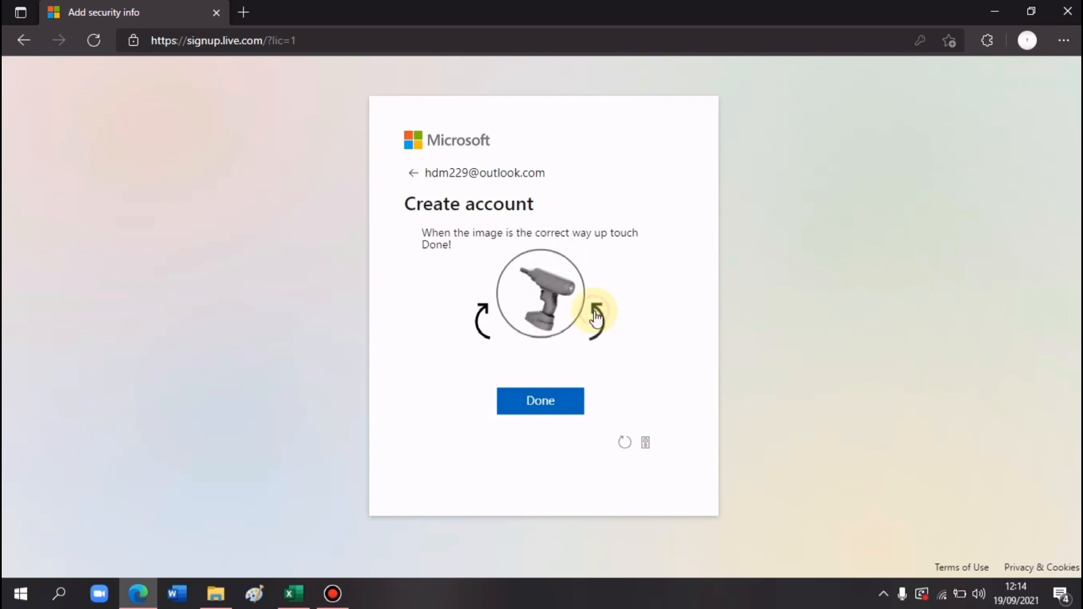
click(596, 311)
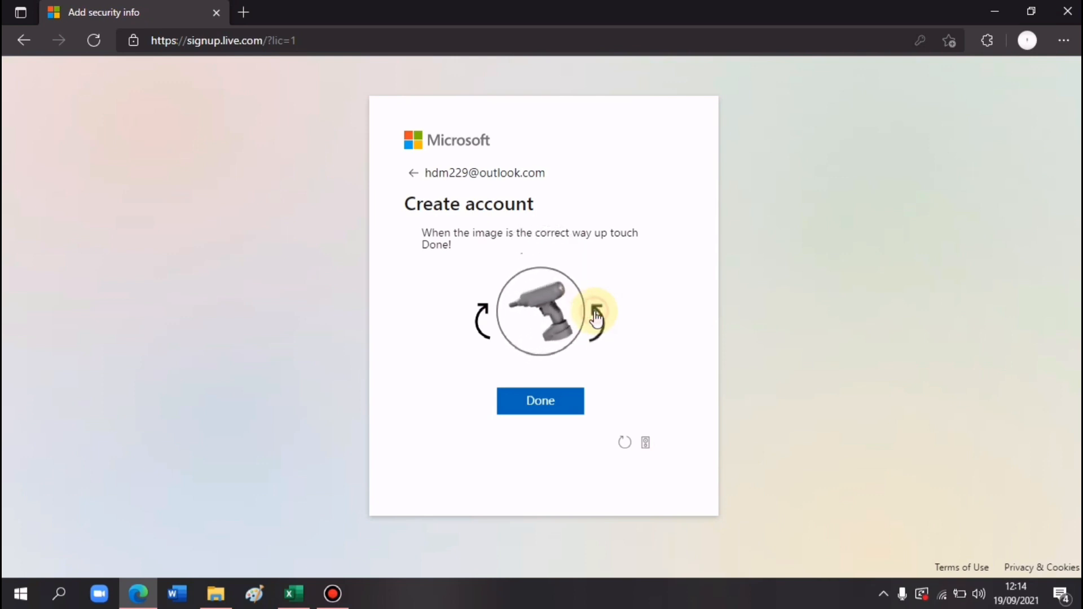
click(492, 325)
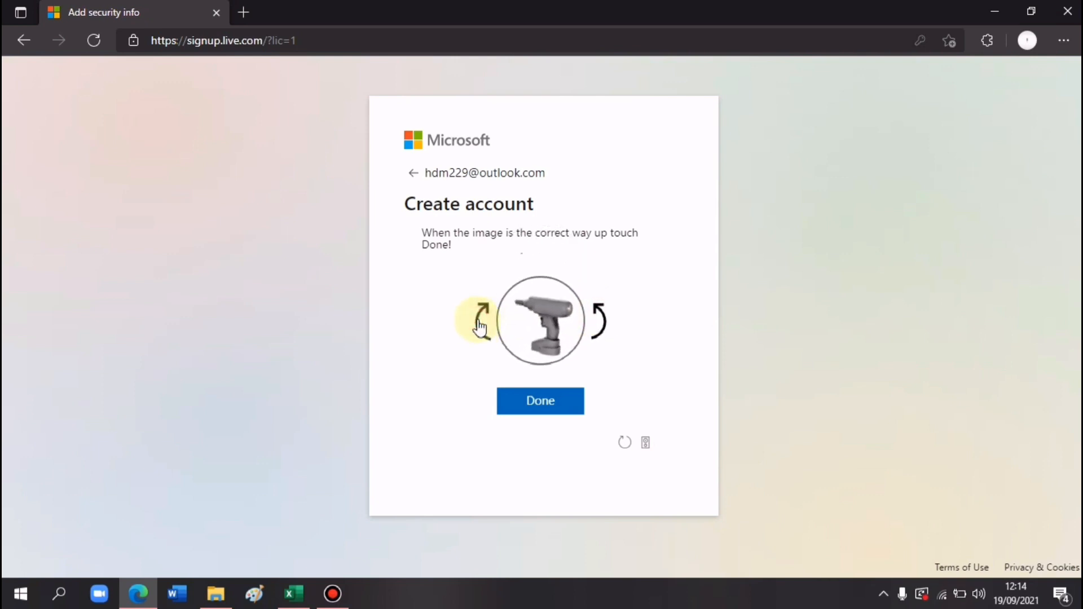
click(557, 402)
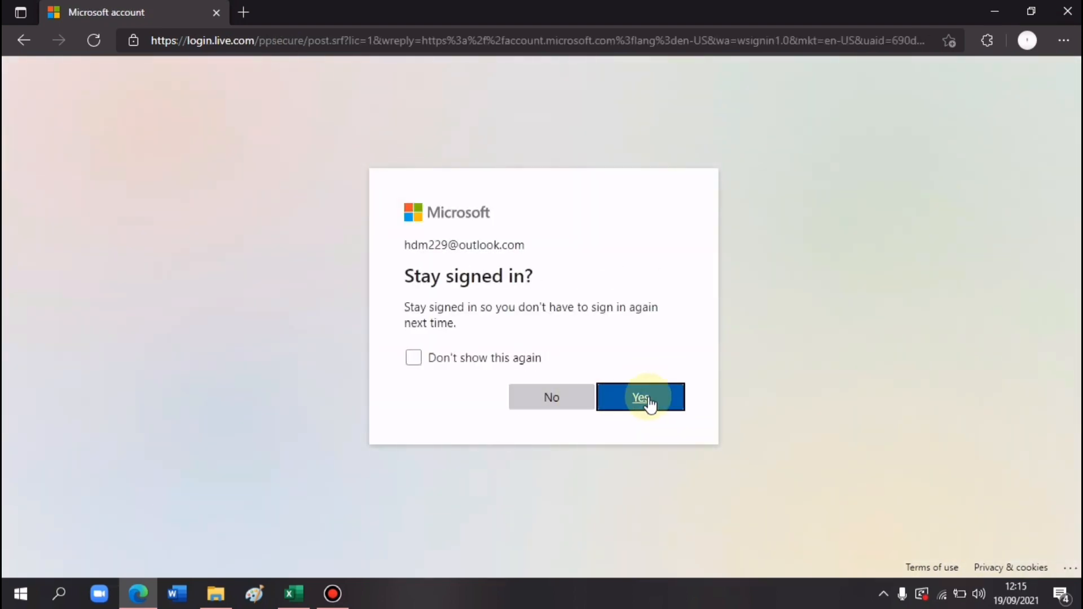
- Stay signed in, close the Microsoft account tab, and return to the Excel workbook
click(610, 399)
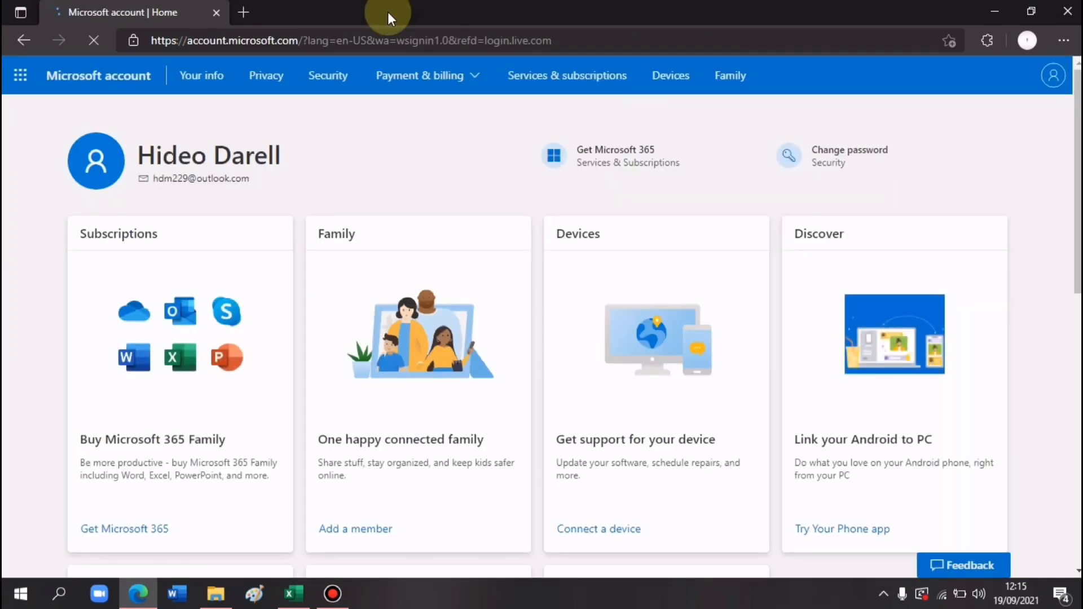
click(247, 9)
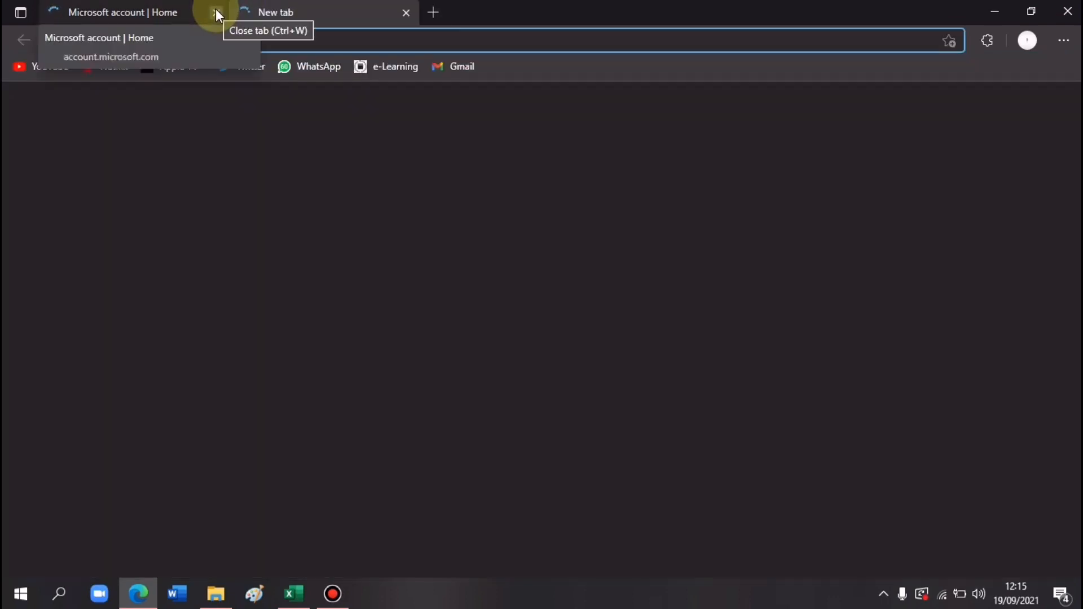
click(215, 12)
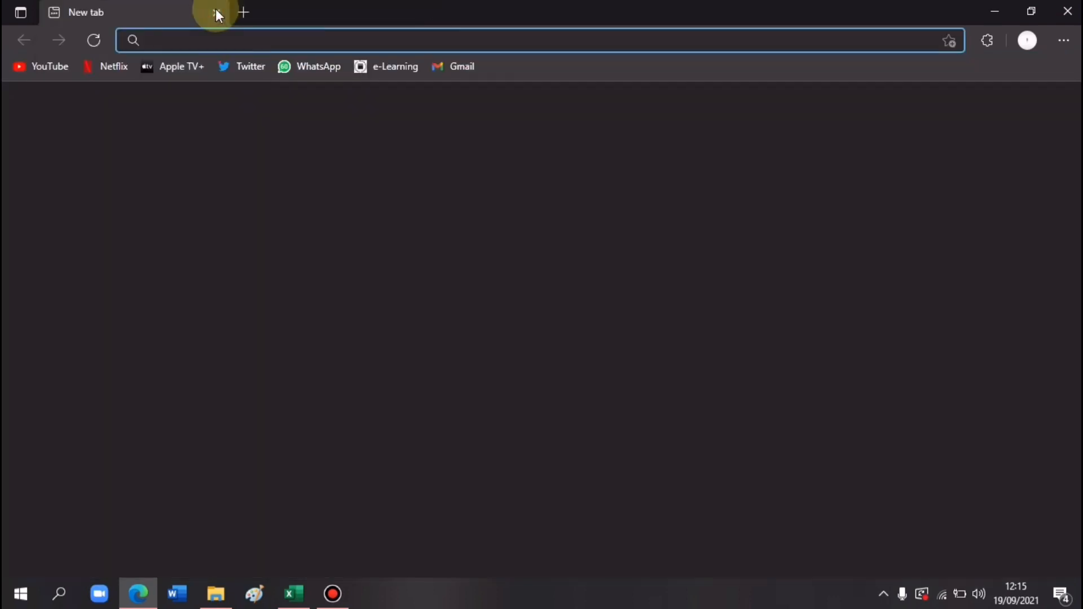
click(294, 593)
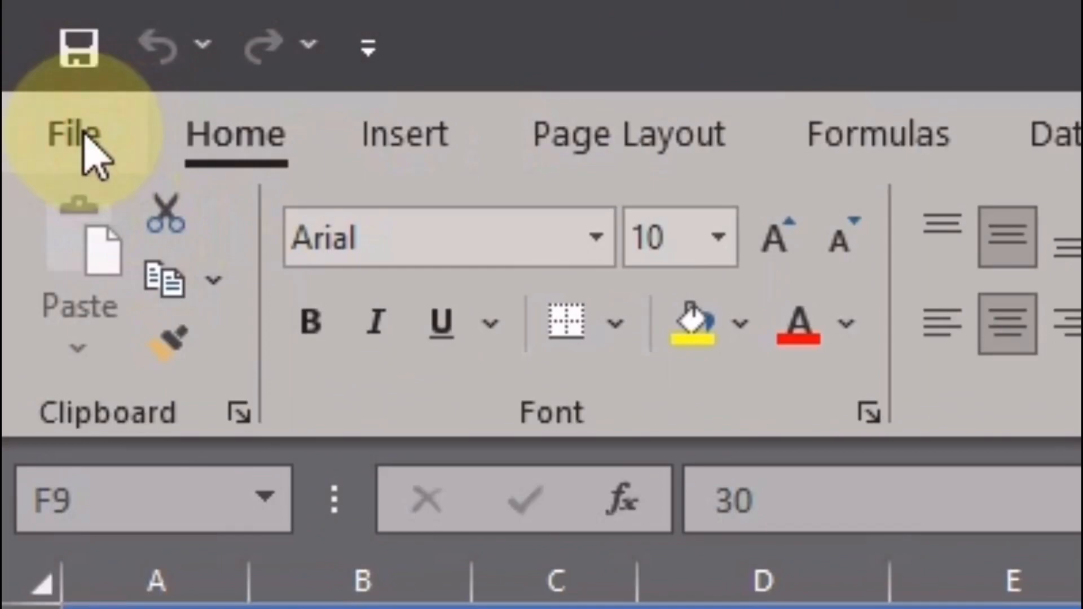
- Start the Office sign-in from the Account page and submit the account e-mail address
click(86, 138)
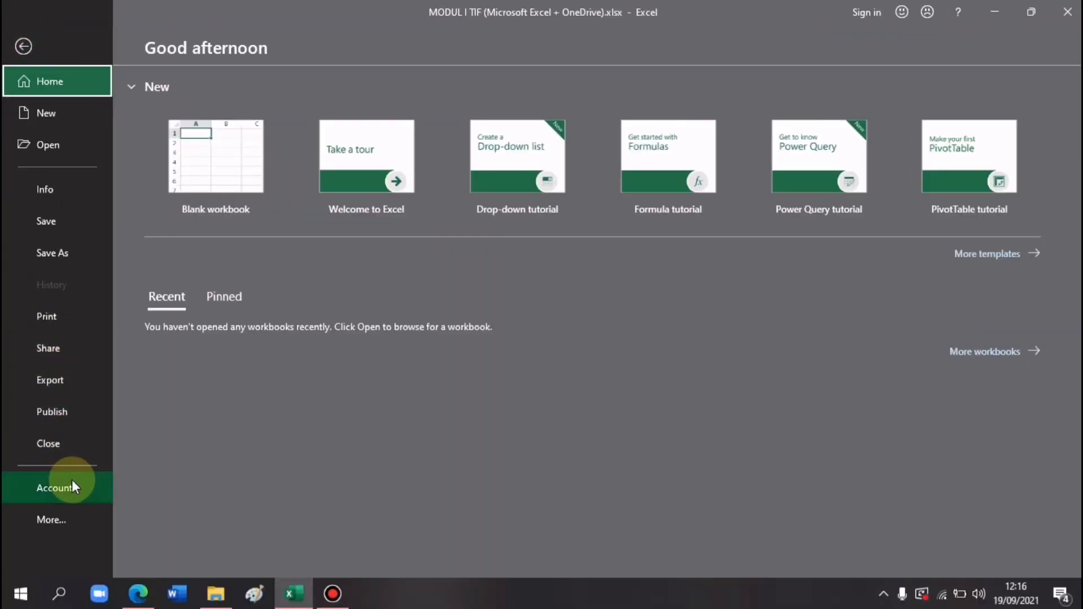
click(60, 489)
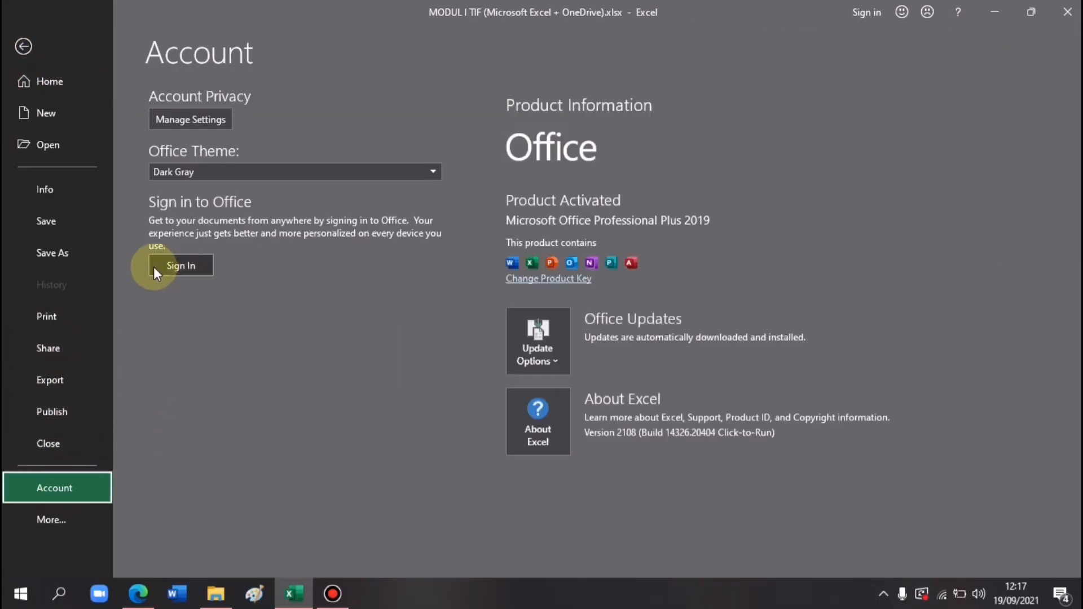
click(182, 261)
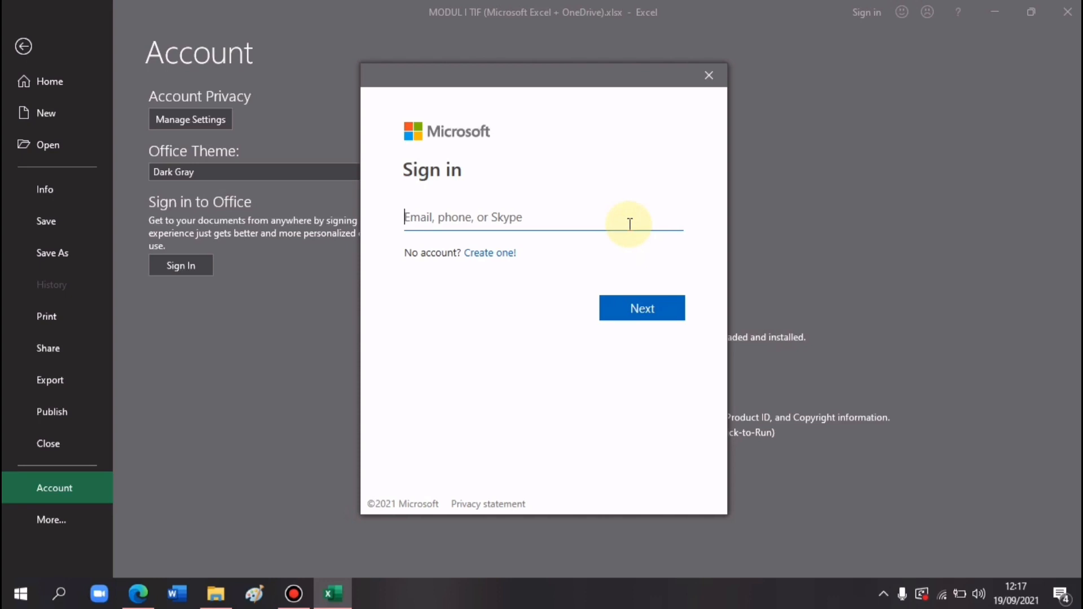
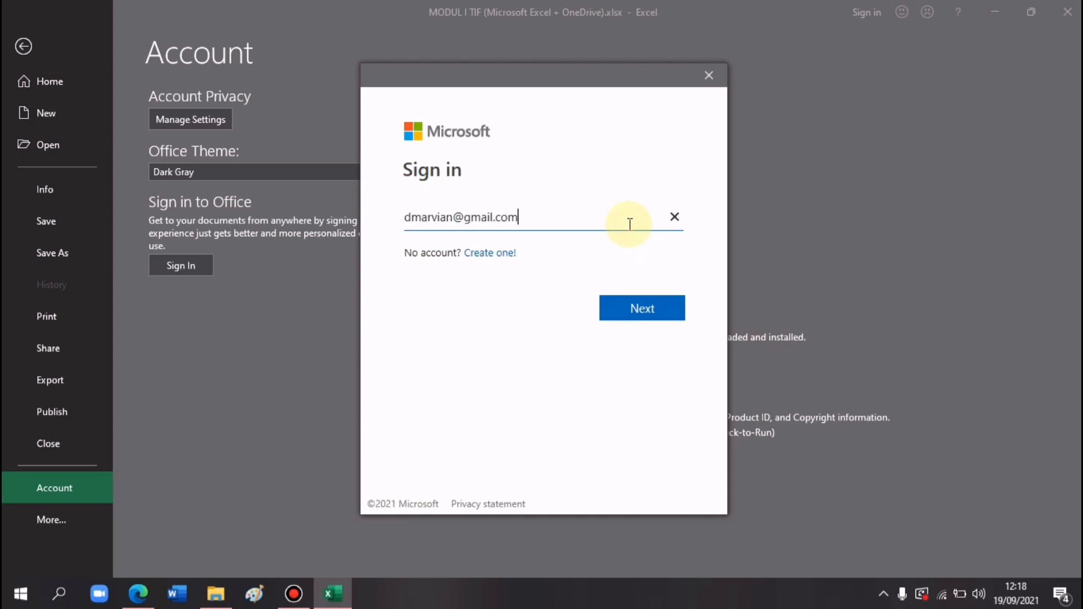
click(661, 311)
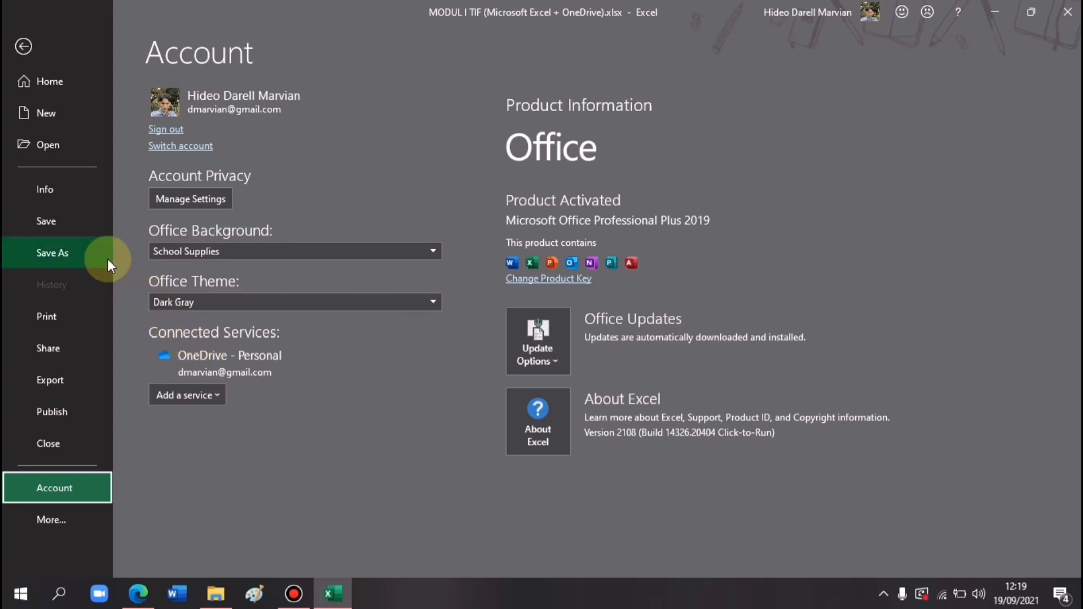
- Save the MODUL I TIF workbook into the OneDrive - Personal root folder
click(47, 253)
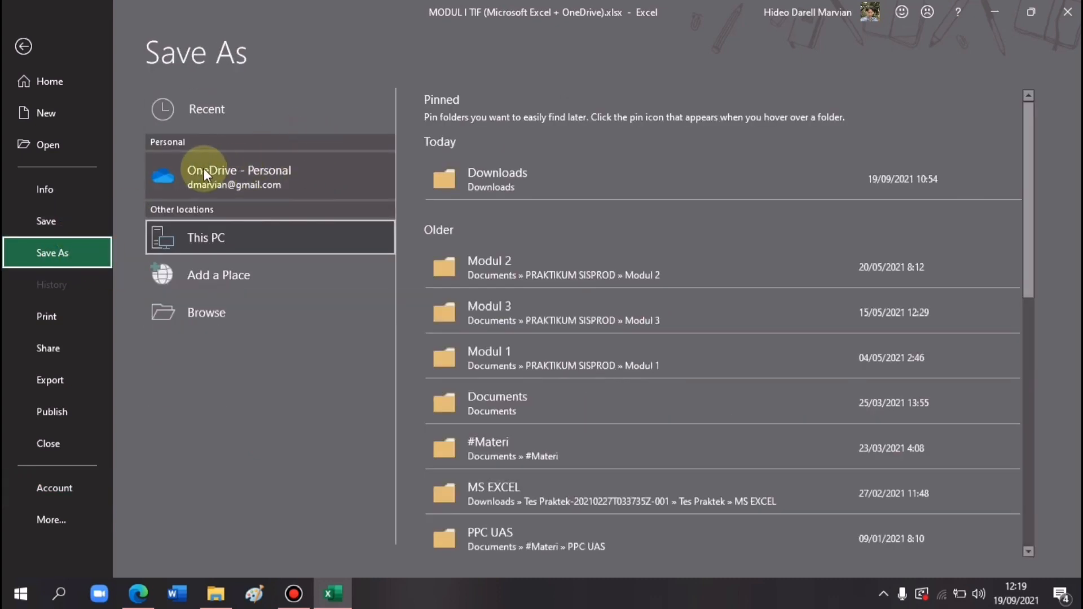
click(320, 176)
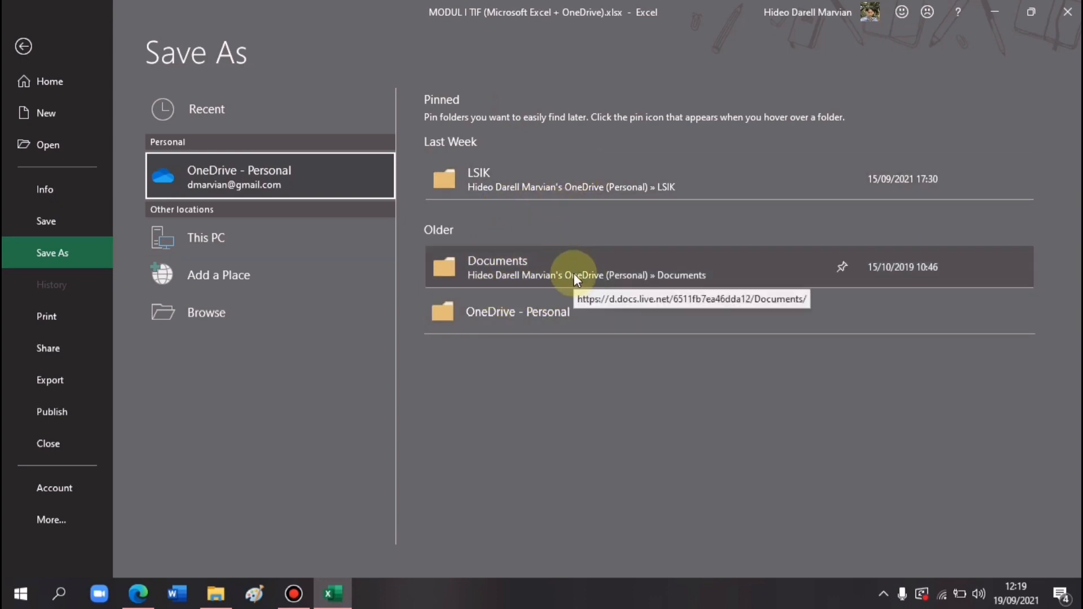
click(636, 317)
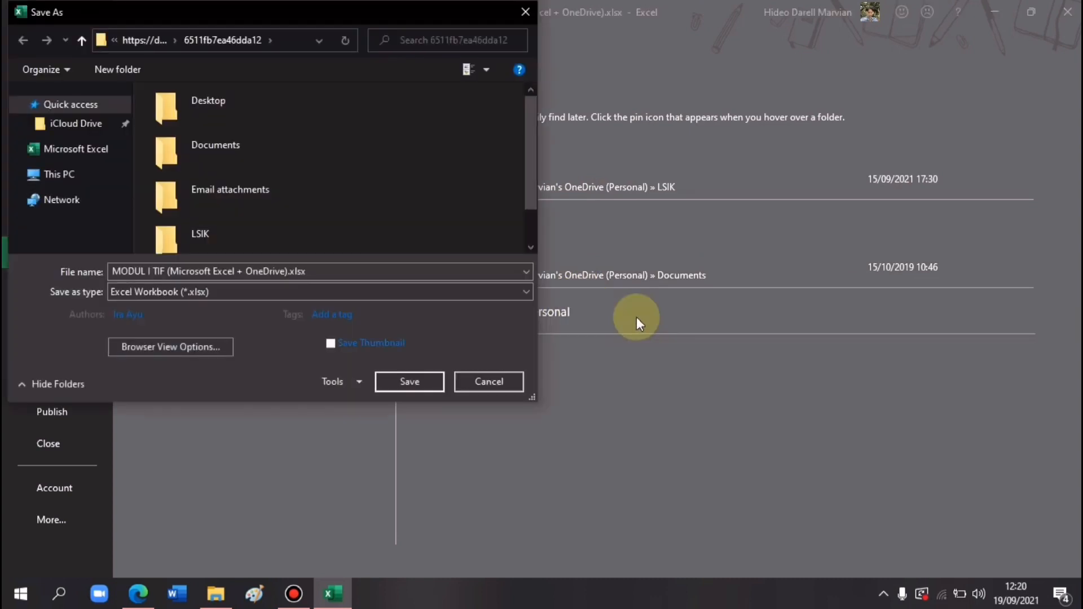
click(453, 319)
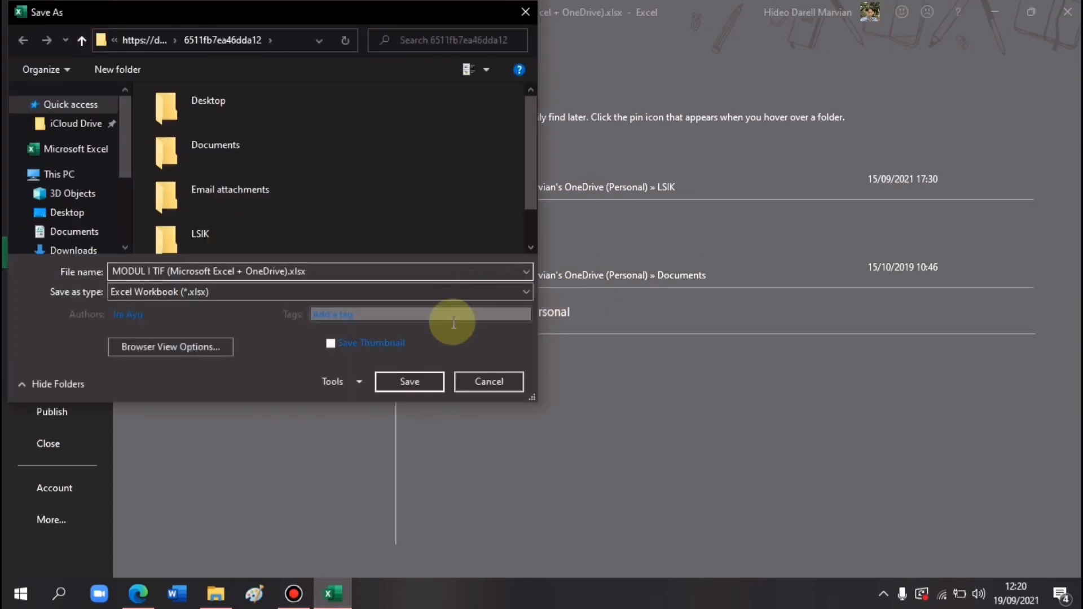
click(401, 387)
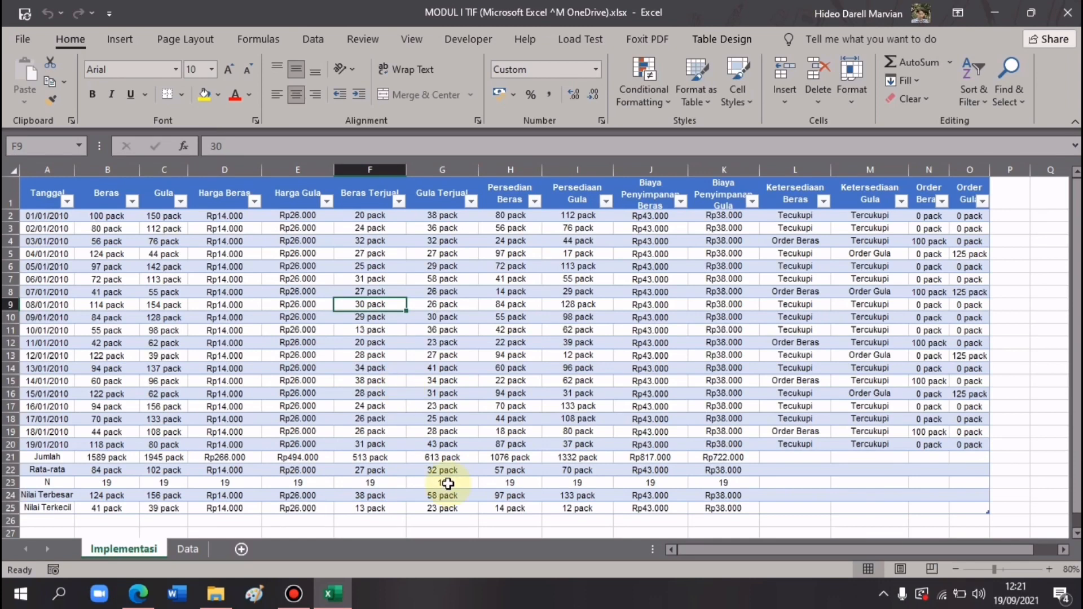
- Open onedrive.live.com in the browser and scroll down to the My files tiles
click(138, 594)
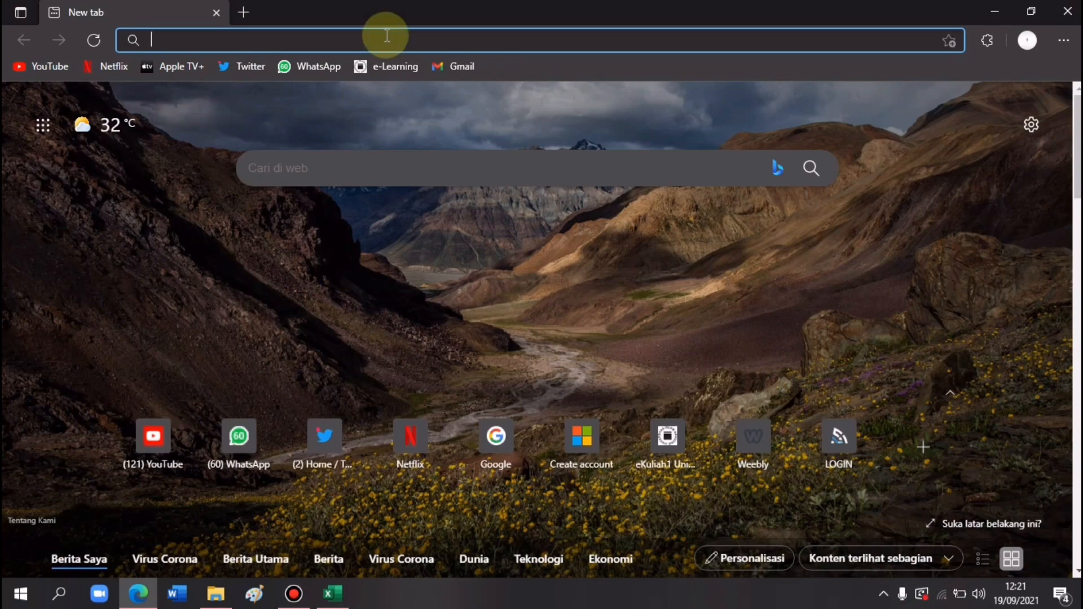
text(one)
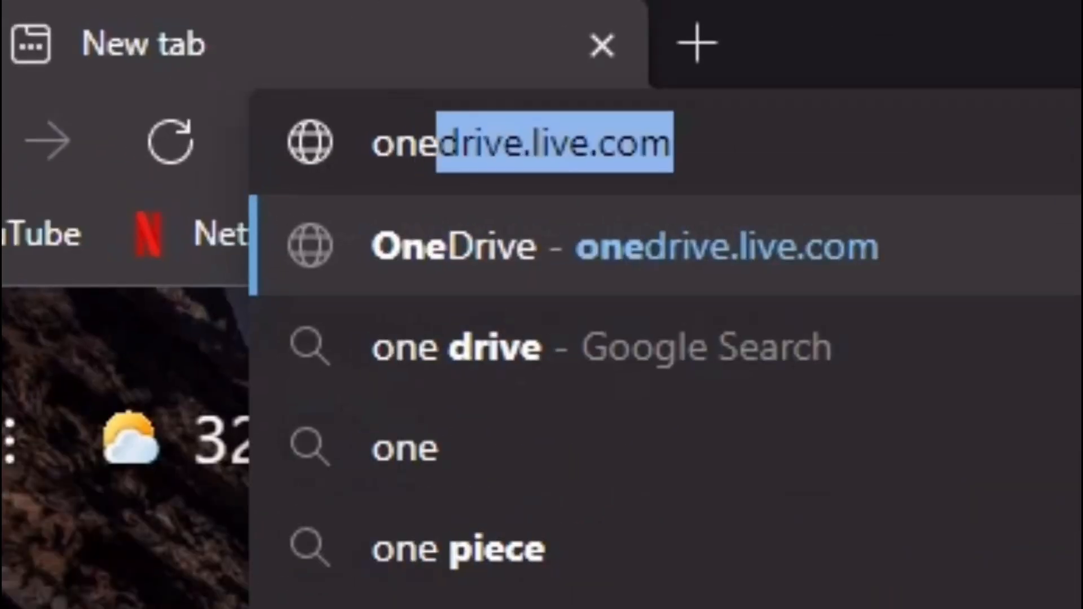
key(Right)
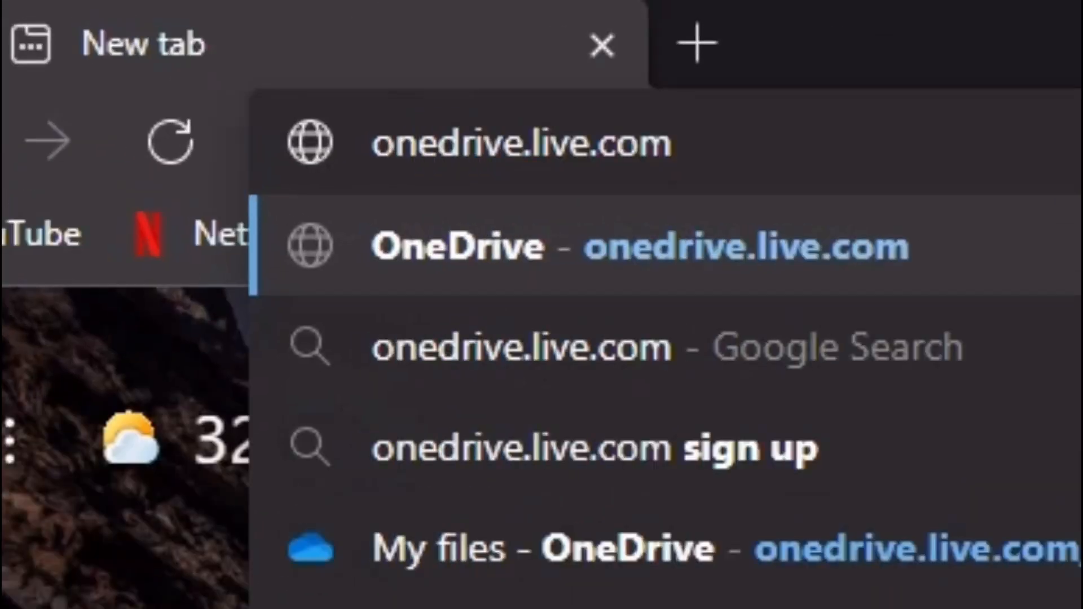
key(Return)
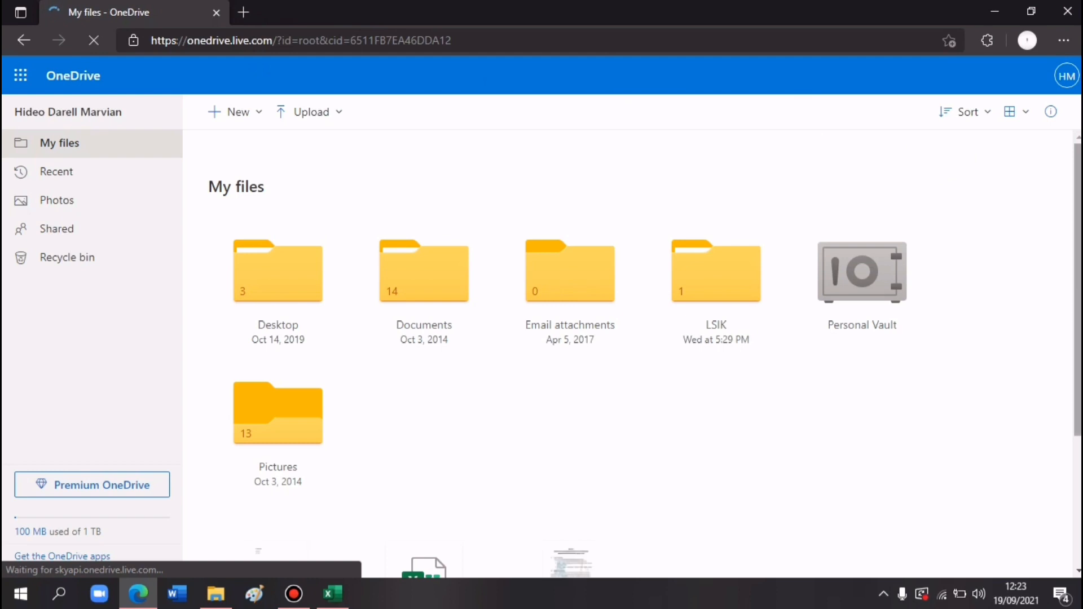
scroll(626, 349, down, 2)
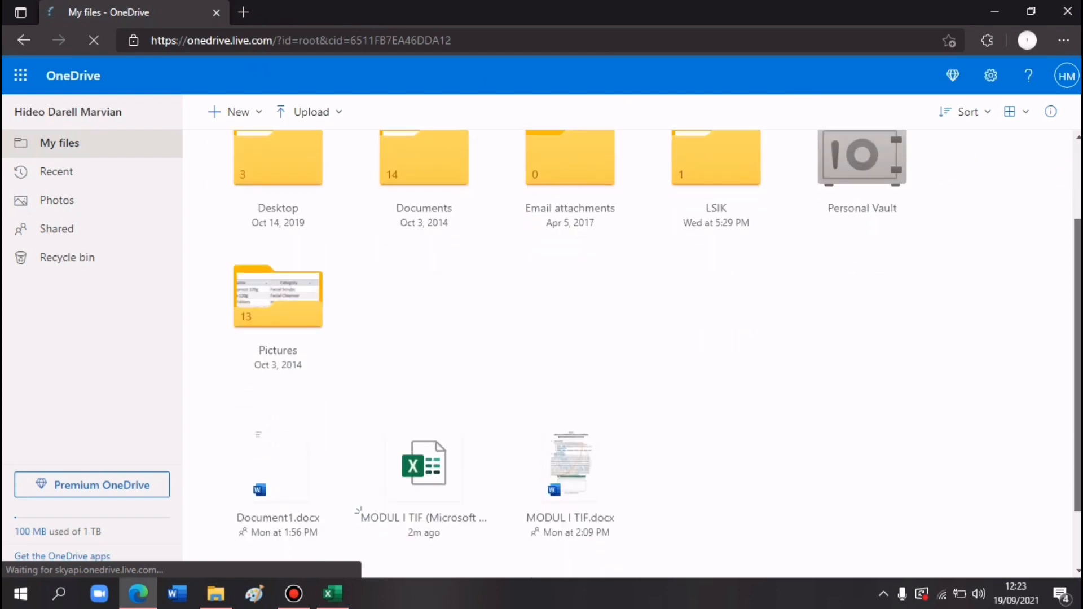
scroll(1077, 370, down, 2)
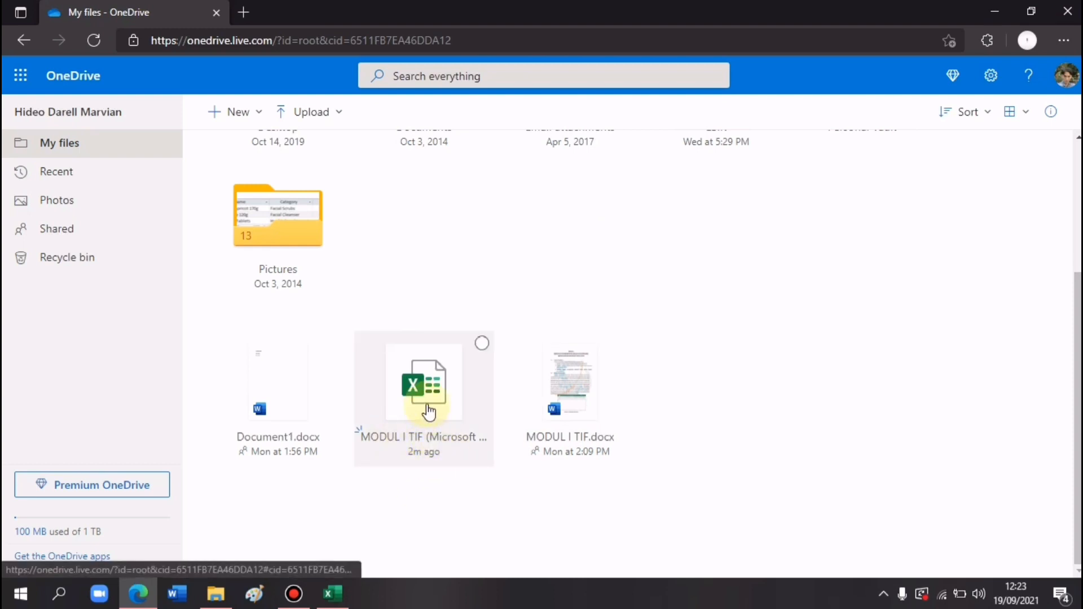
- Open MODUL I TIF in Excel for the web and copy an anyone-can-edit sharing link
click(439, 445)
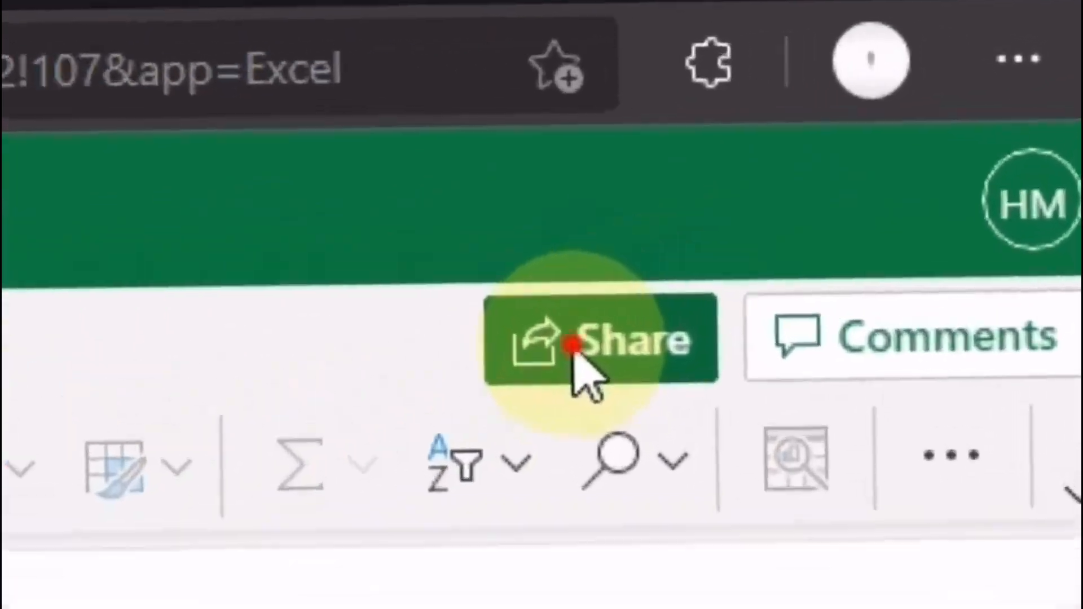
click(850, 168)
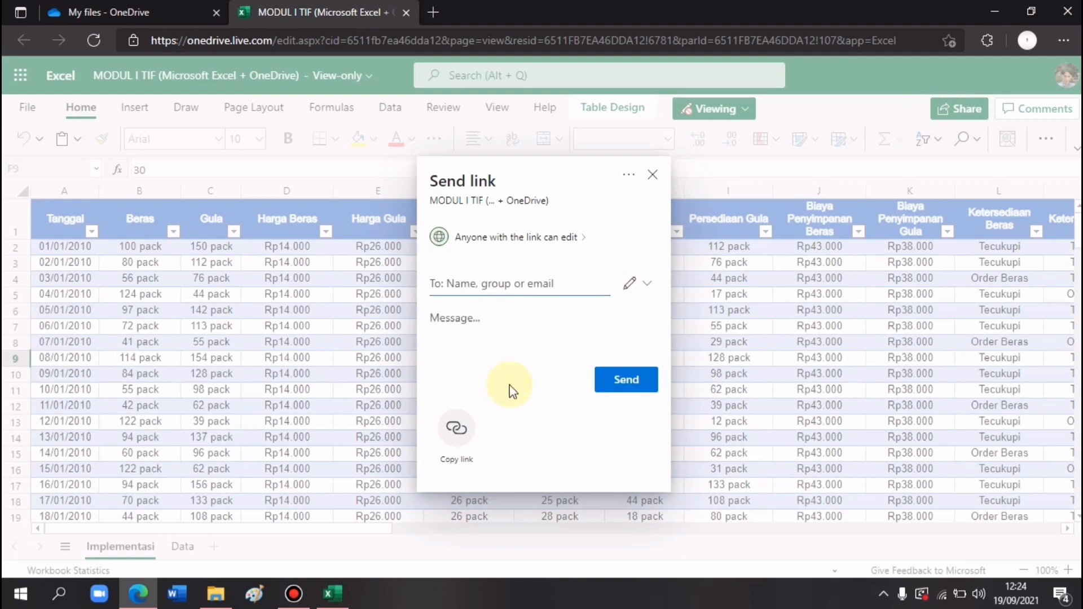
click(458, 436)
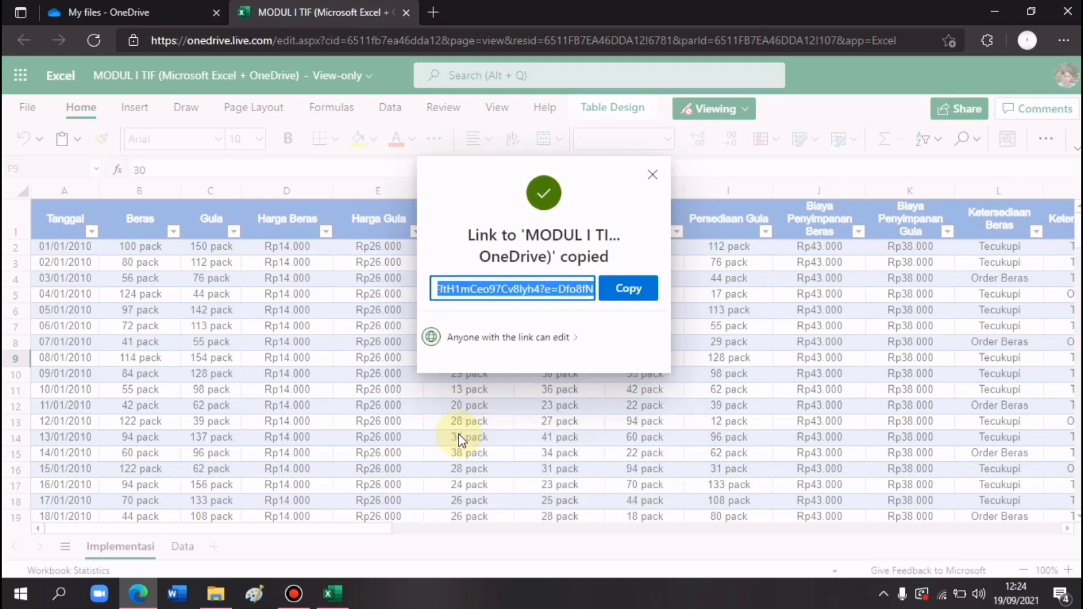
click(635, 294)
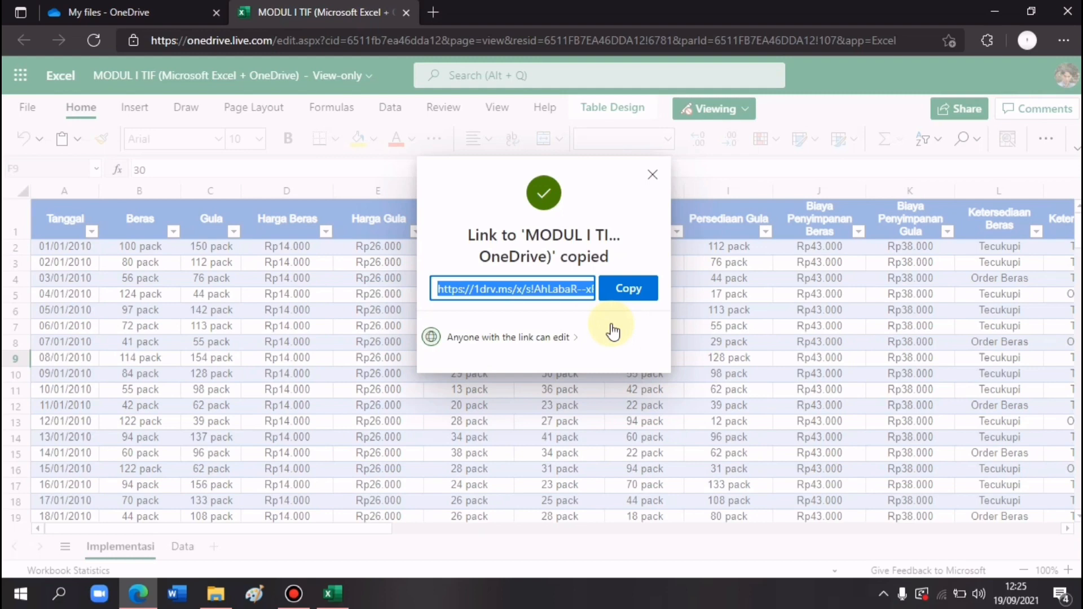
click(653, 175)
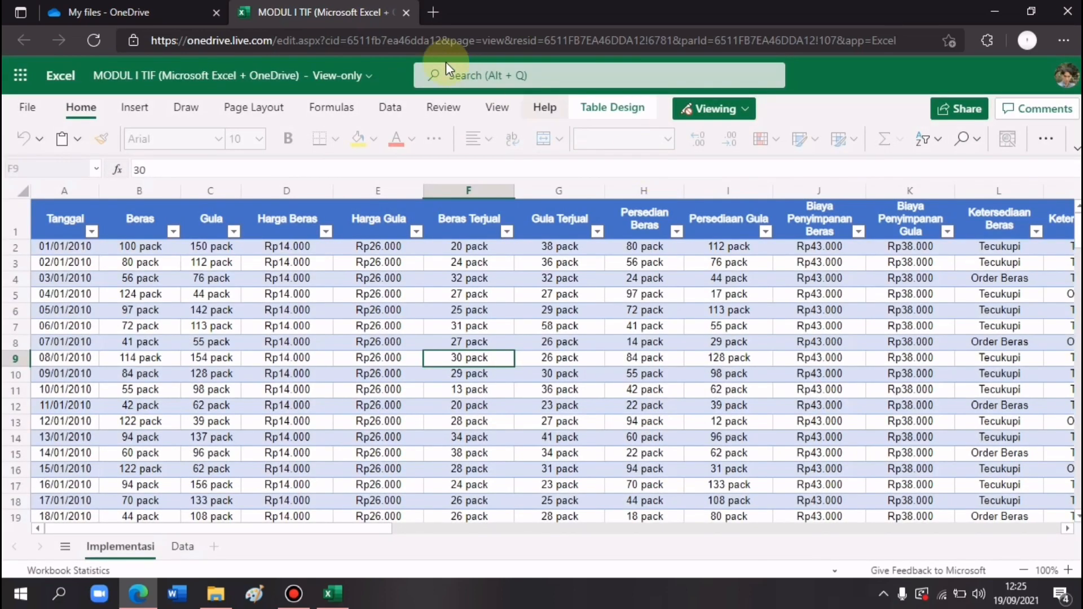
- Create a new blank Excel workbook from OneDrive and type 'vhhgjhg' in cell C1
click(143, 8)
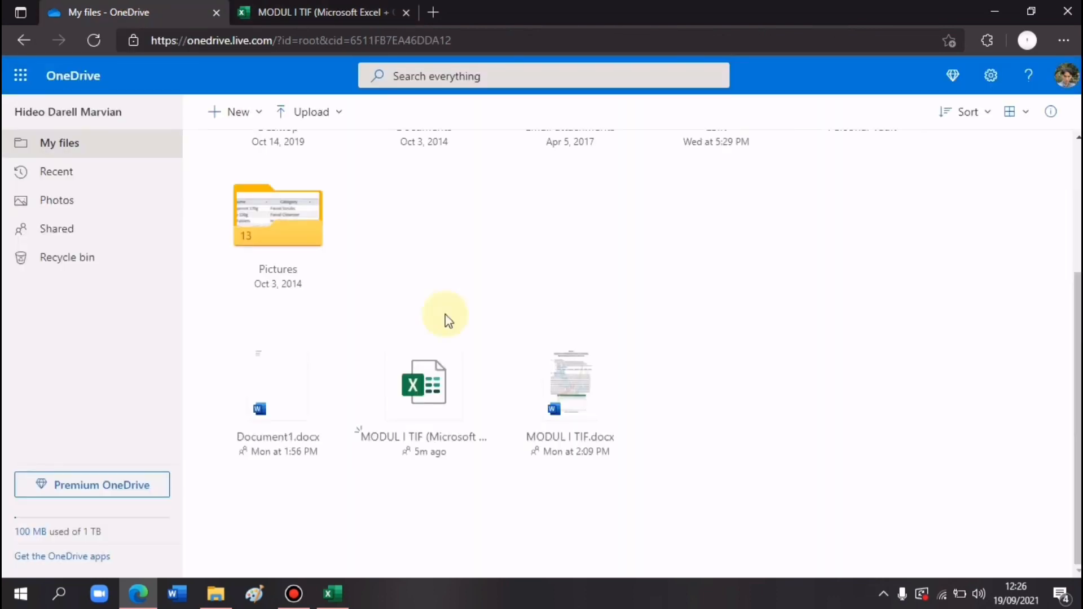
click(255, 114)
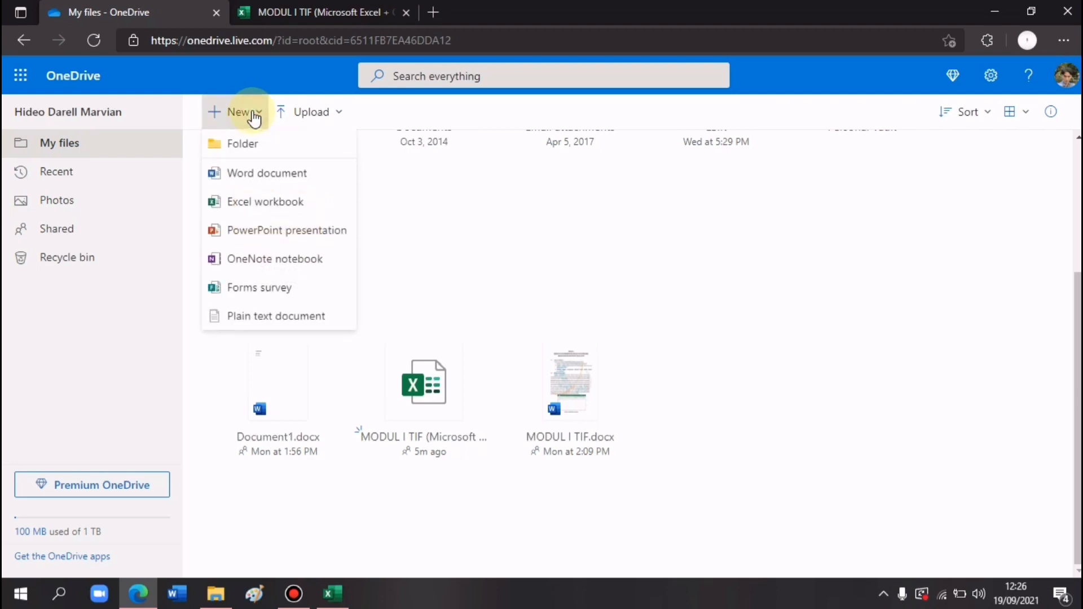
click(255, 117)
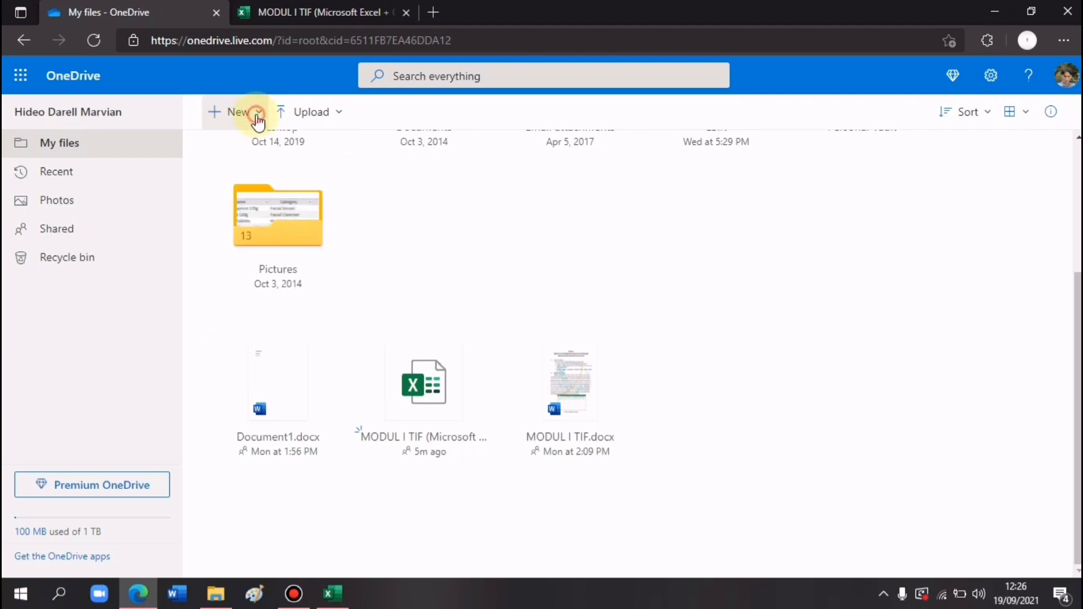
click(257, 119)
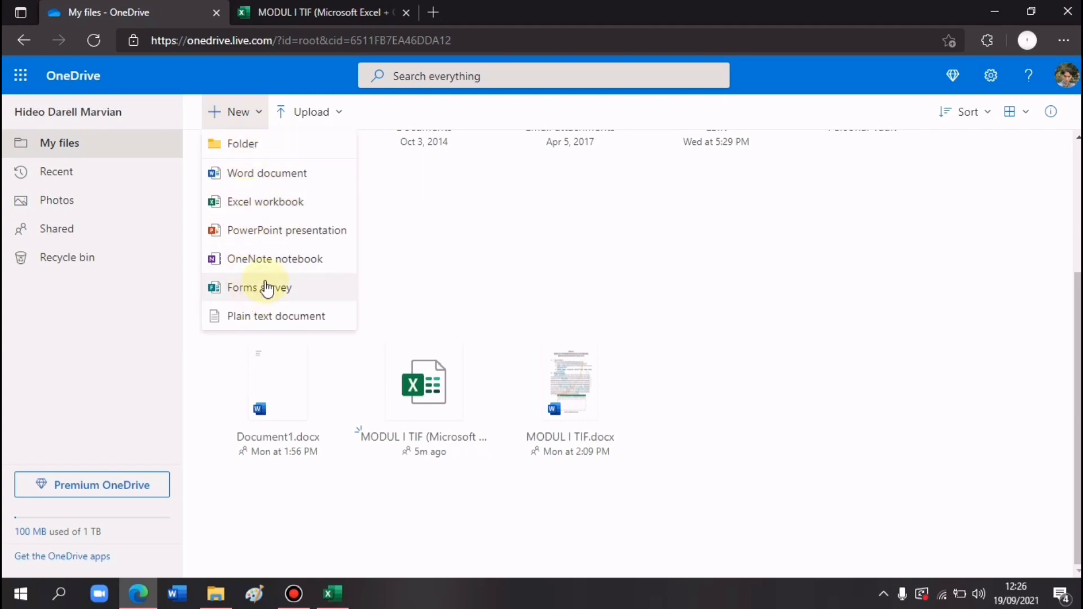
click(256, 202)
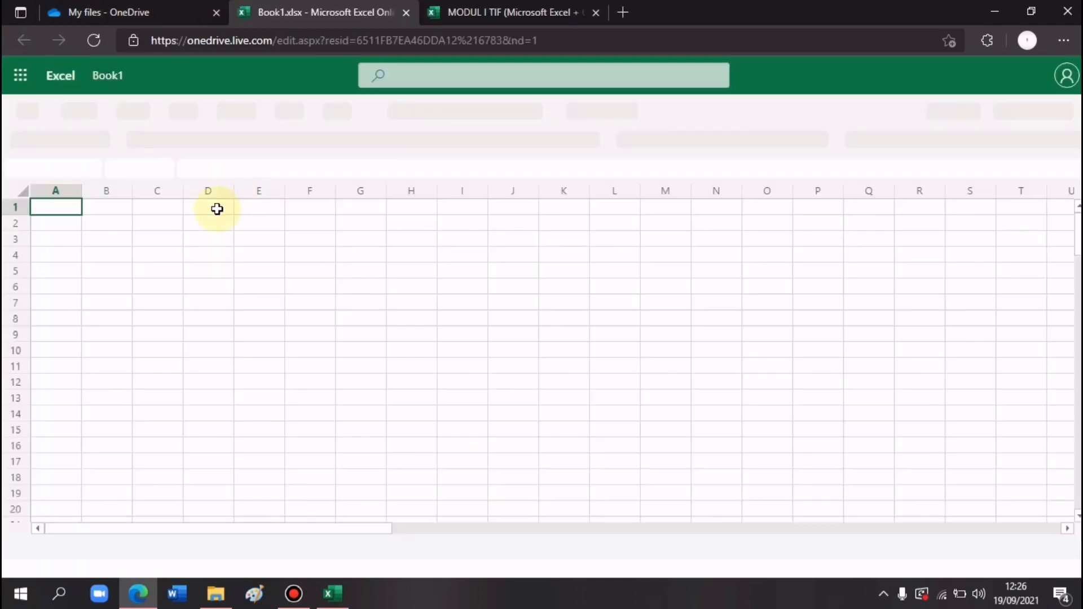
click(177, 210)
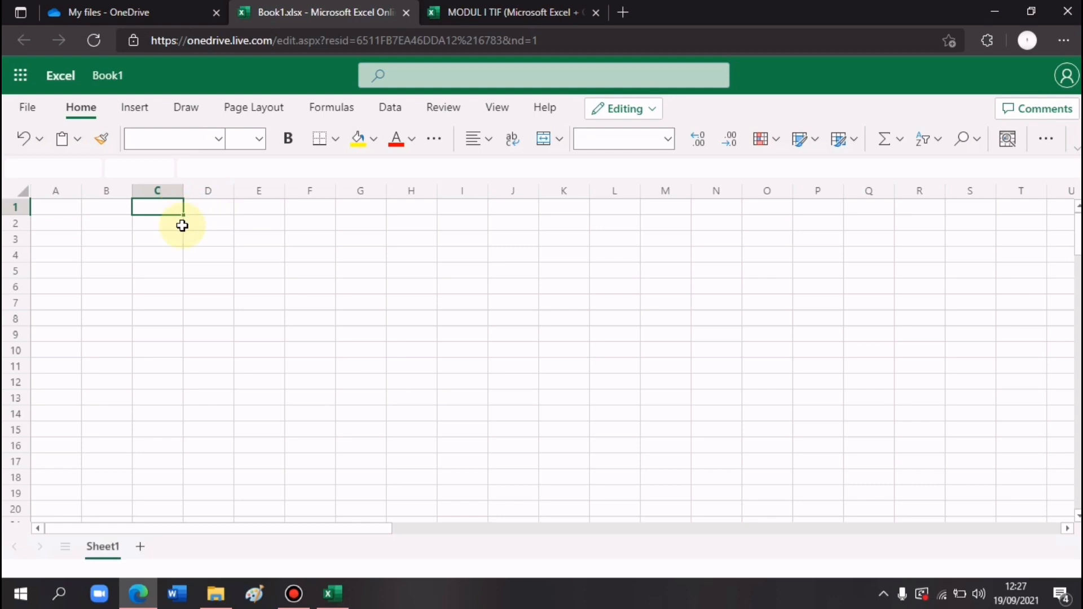
text(vhhgjhg)
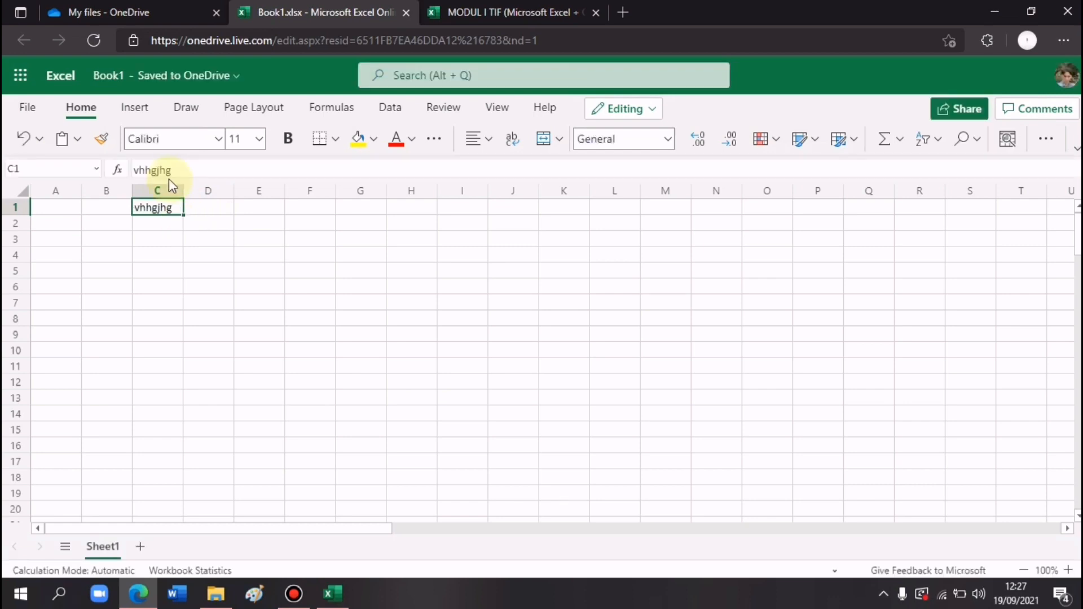
- Rename the new workbook to 'project 1' and return to the OneDrive file list
click(126, 84)
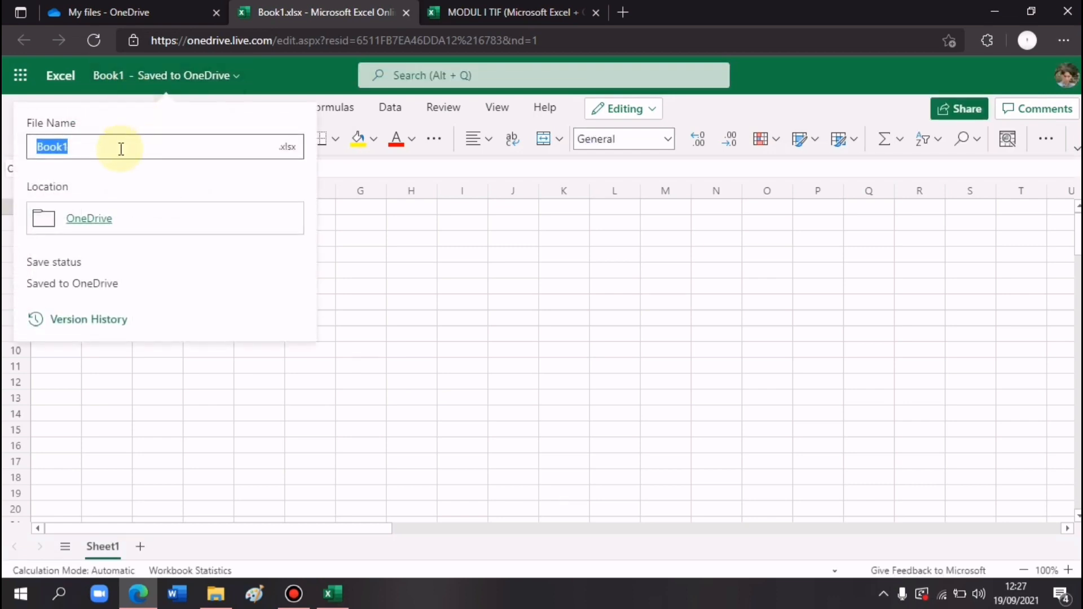
text(project 1)
click(391, 290)
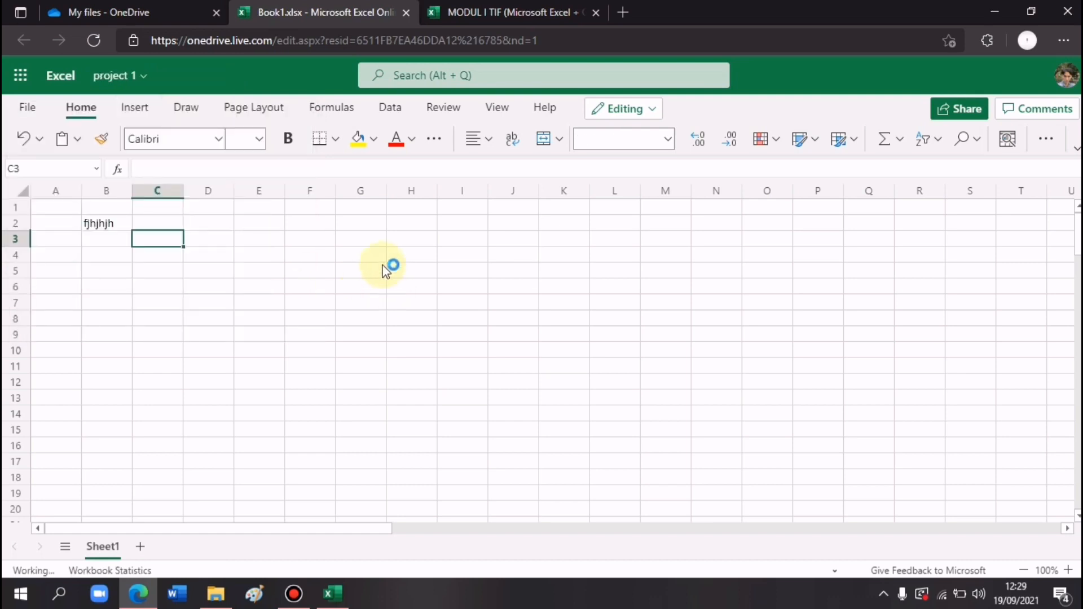
click(378, 261)
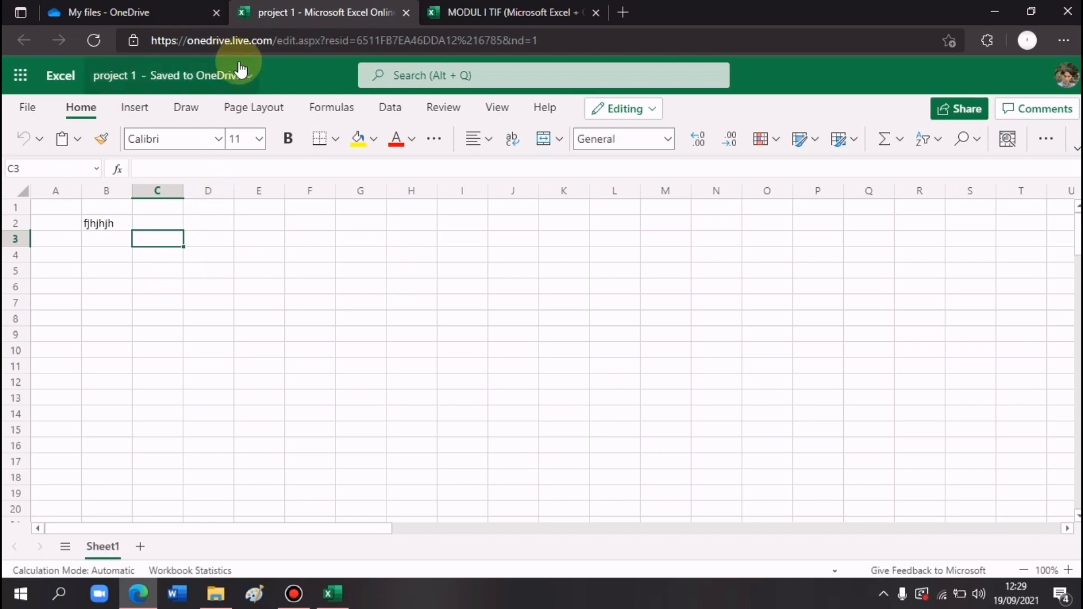
click(125, 9)
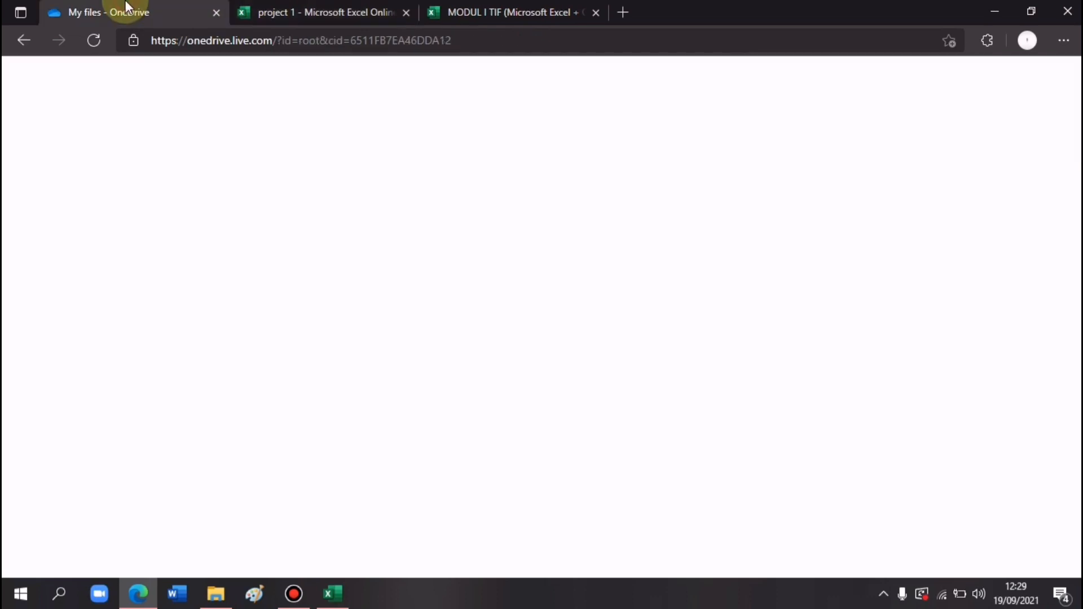
- Reload My files and upload MODUL I TIF (2).docx from Downloads
click(319, 40)
key(Return)
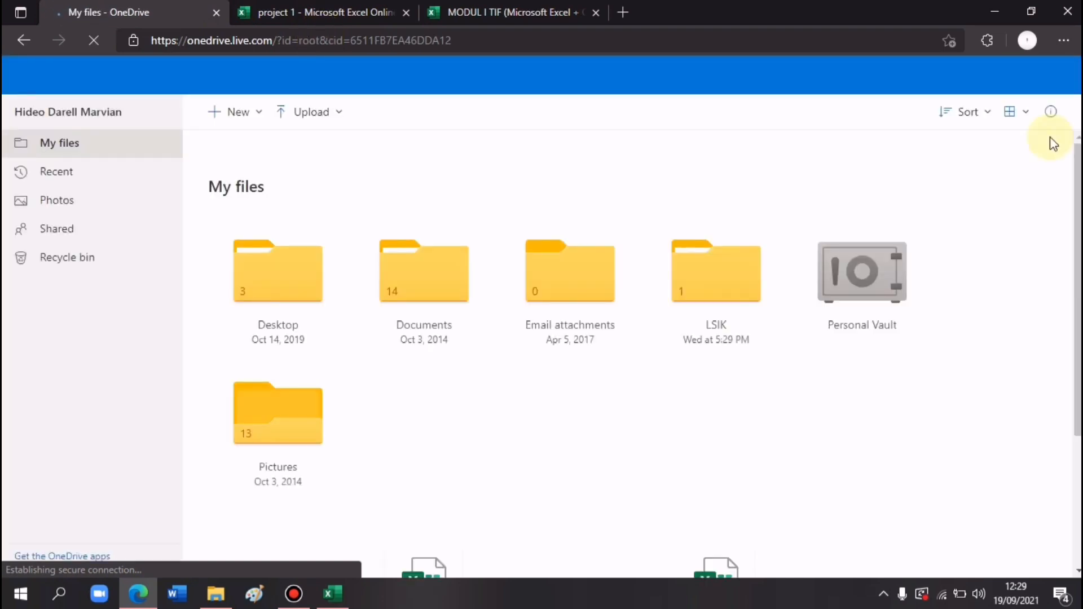
scroll(1052, 143, down, 3)
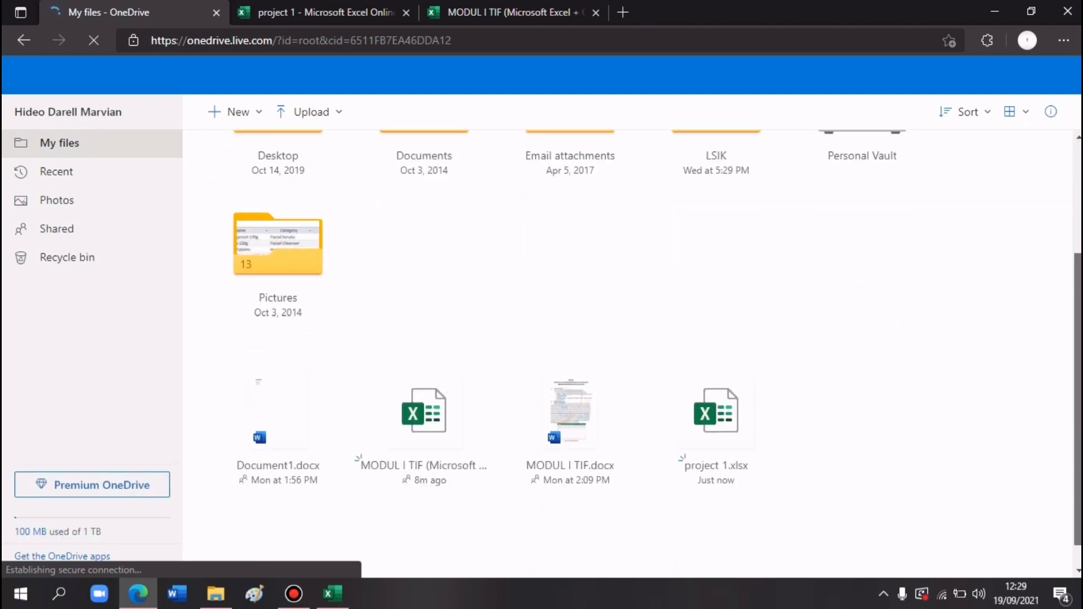
scroll(627, 354, down, 1)
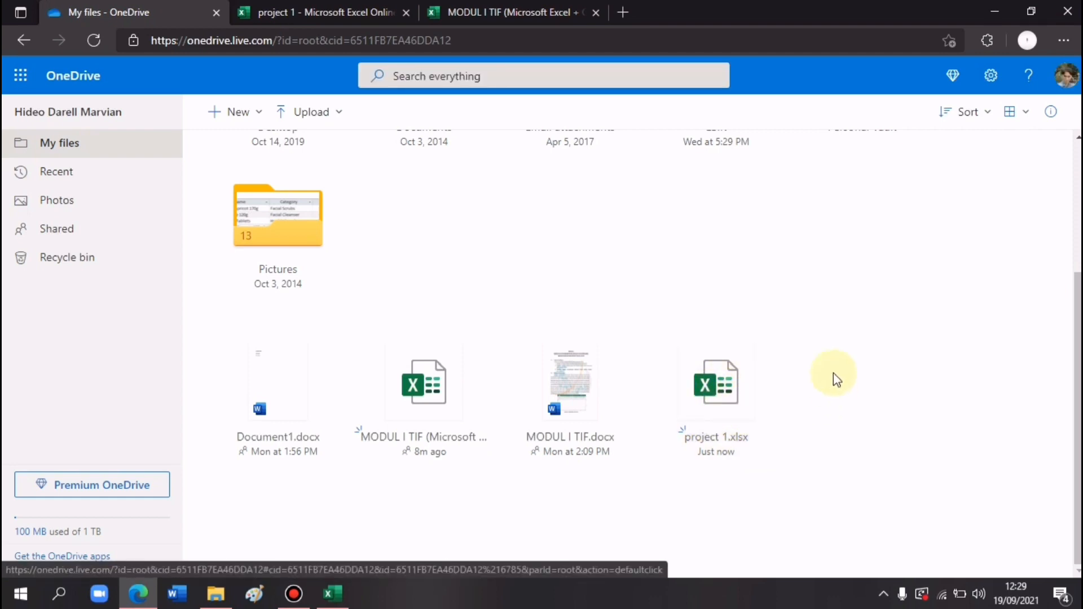
click(340, 114)
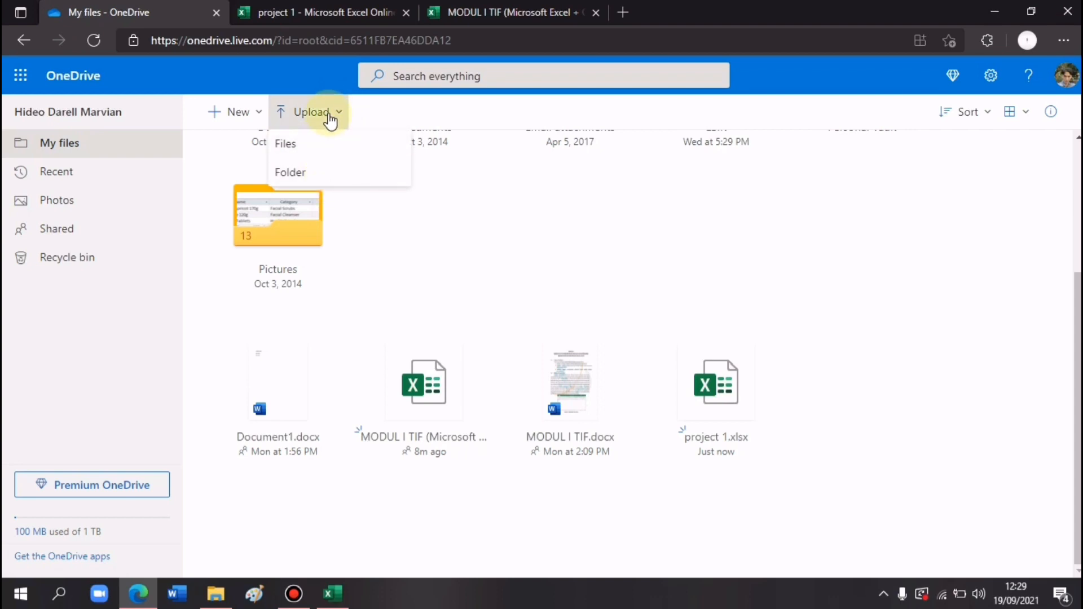
click(331, 152)
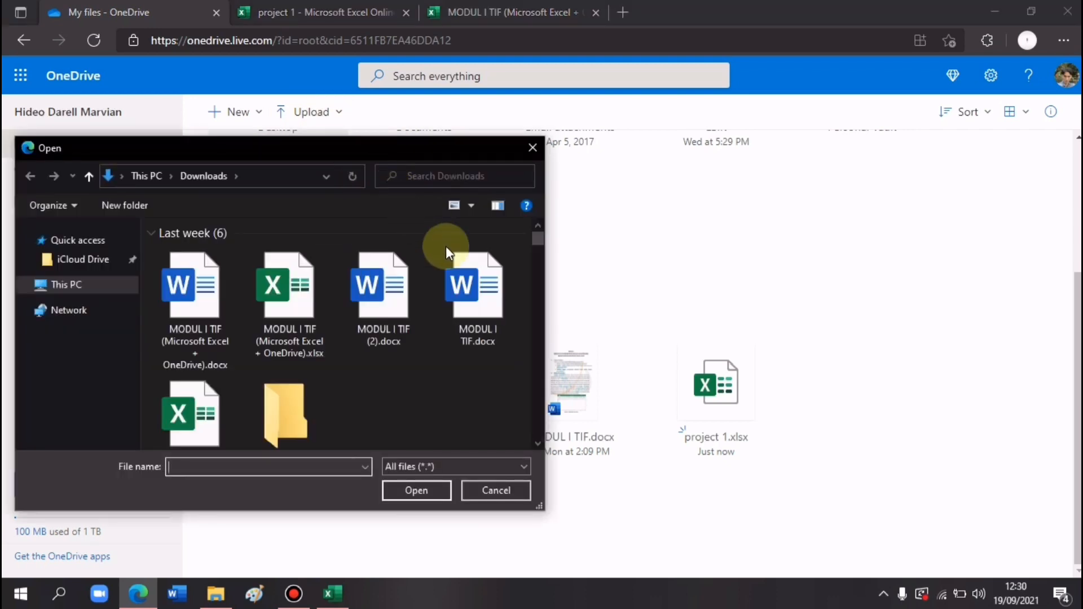
click(401, 292)
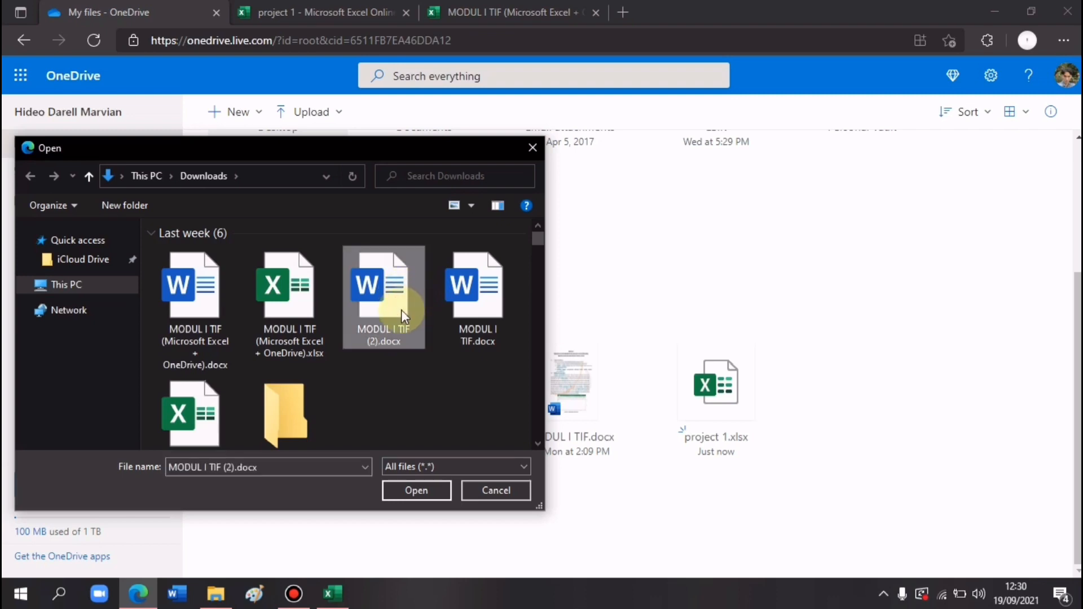
double_click(384, 315)
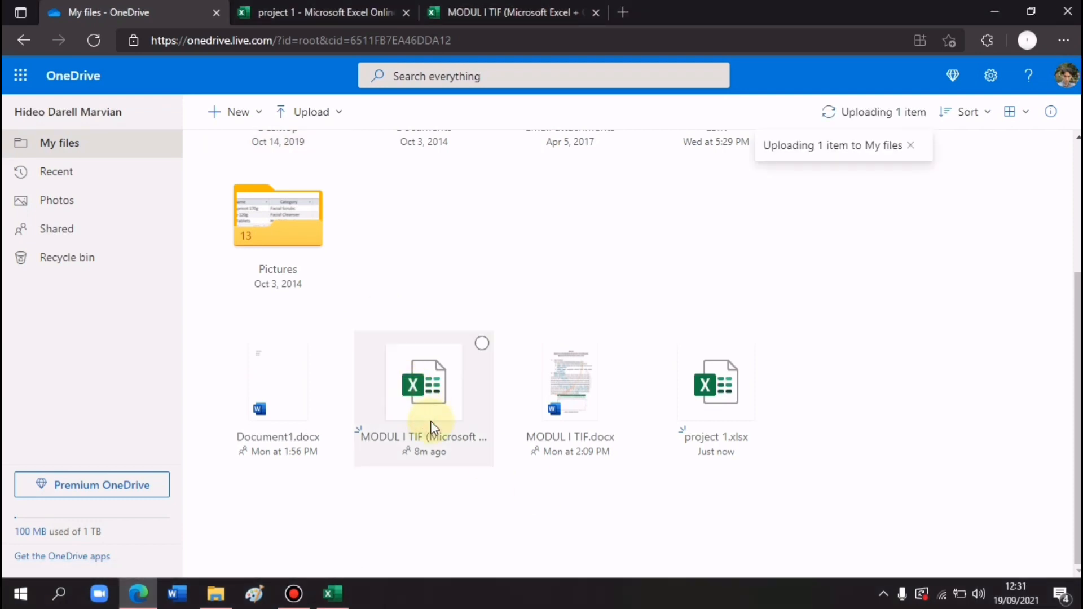
- Open the MODUL I TIF workbook in a new tab, then return to OneDrive's file list
click(428, 402)
click(431, 437)
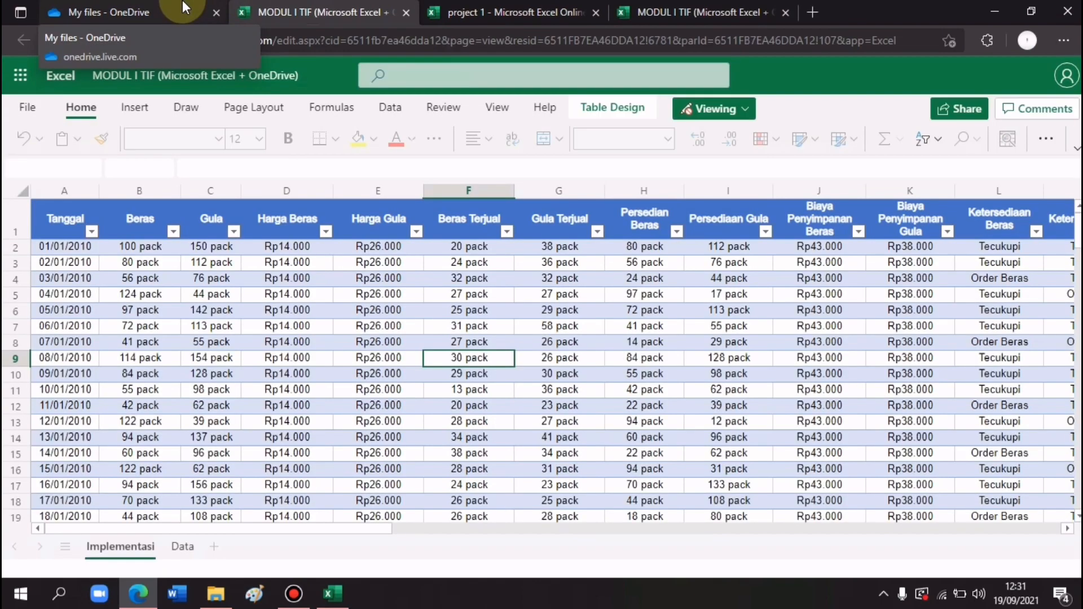
click(186, 12)
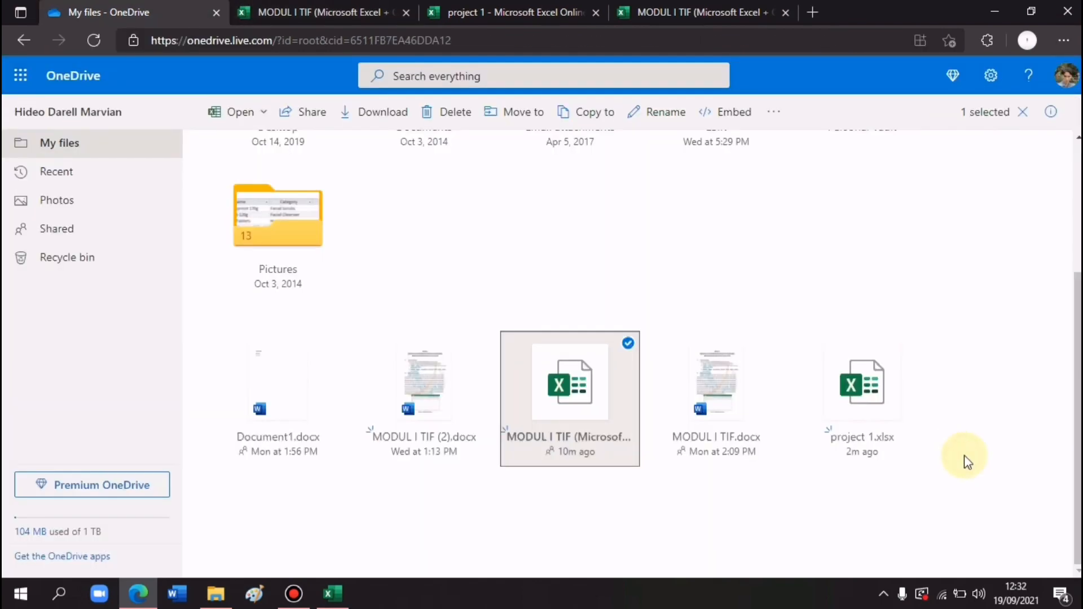